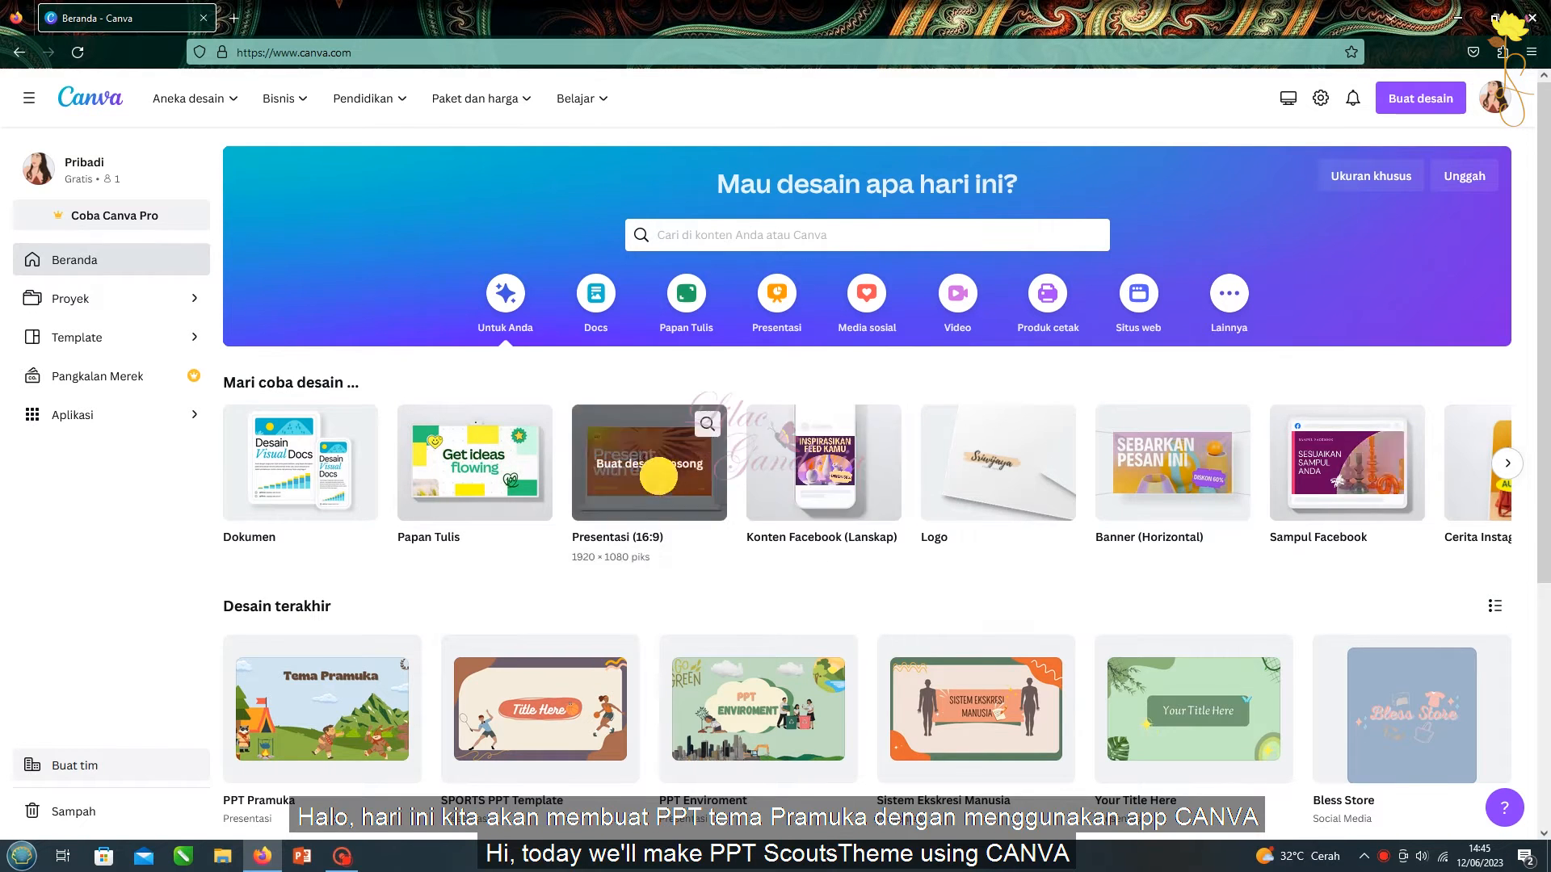
# Create a blank 16:9 presentation and show all graphic elements matching "pramuka"
pyautogui.click(661, 483)
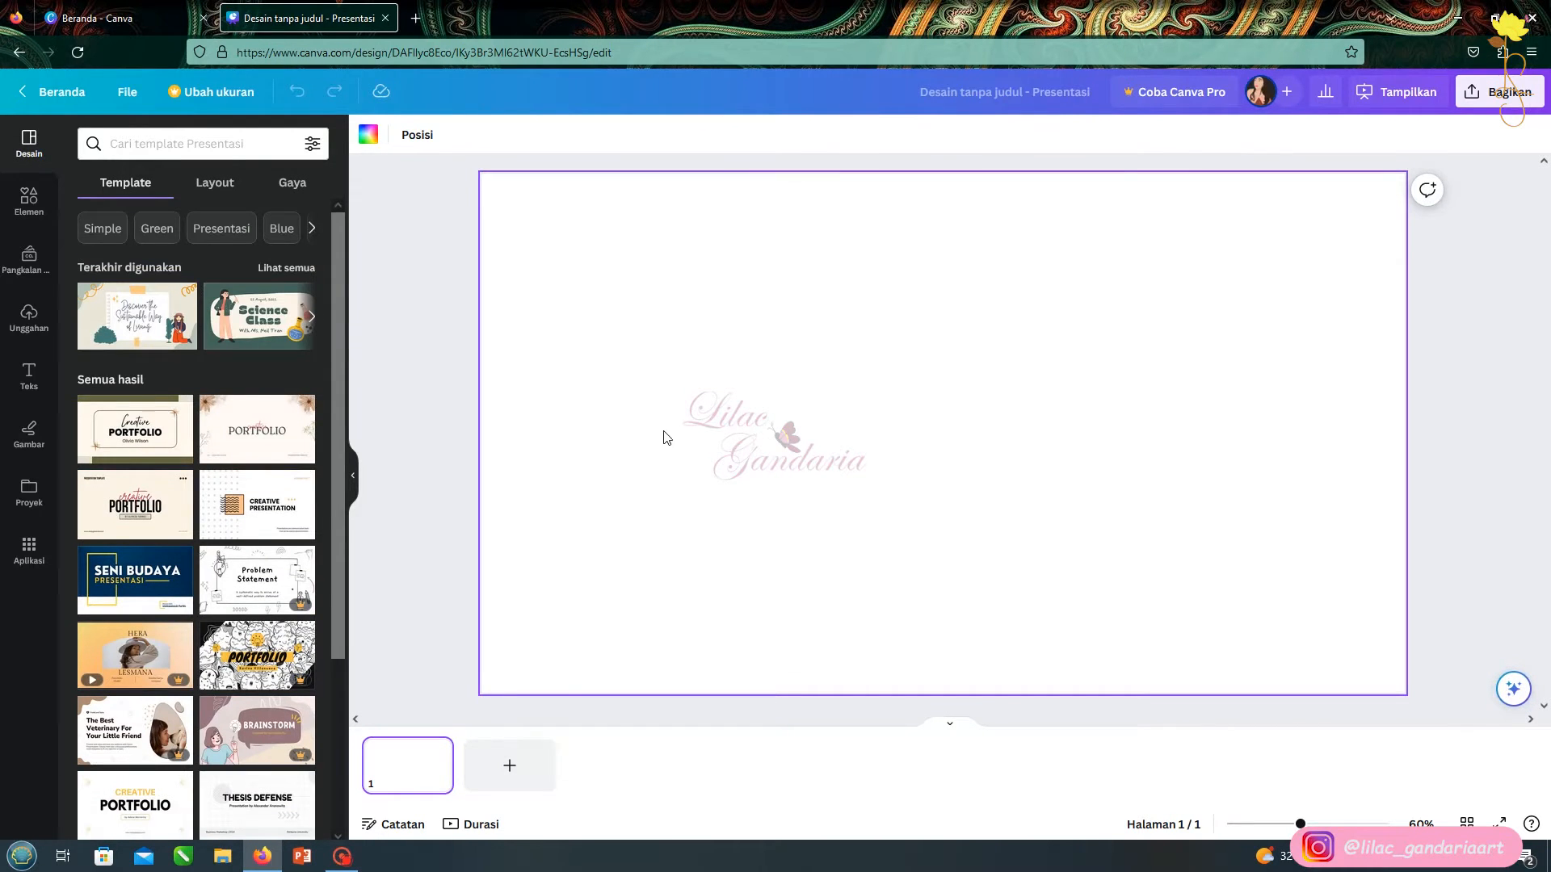
pyautogui.click(29, 202)
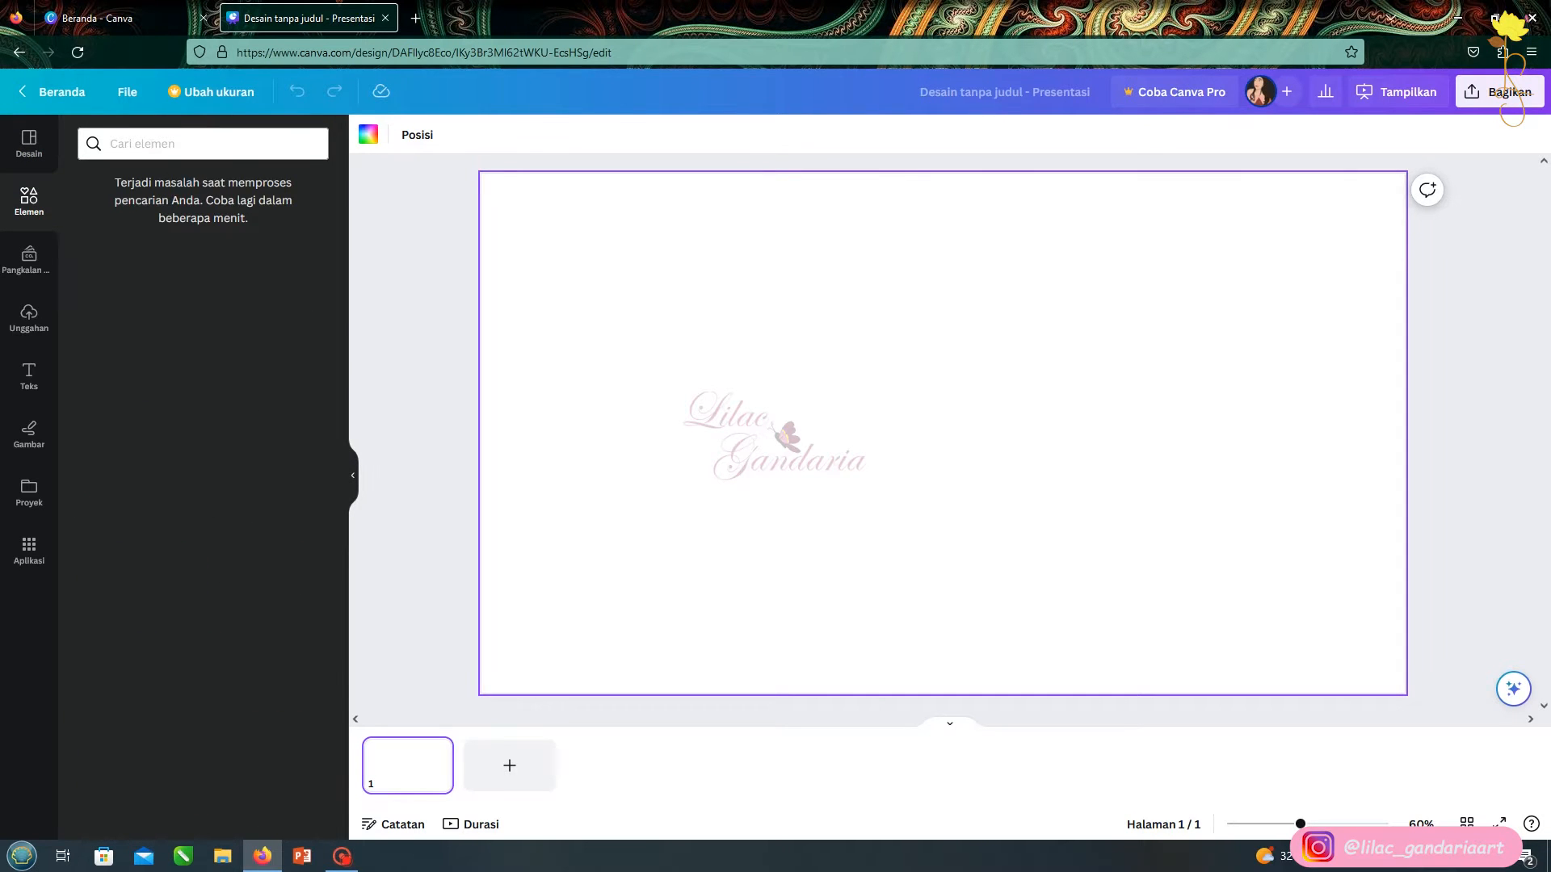
pyautogui.click(149, 144)
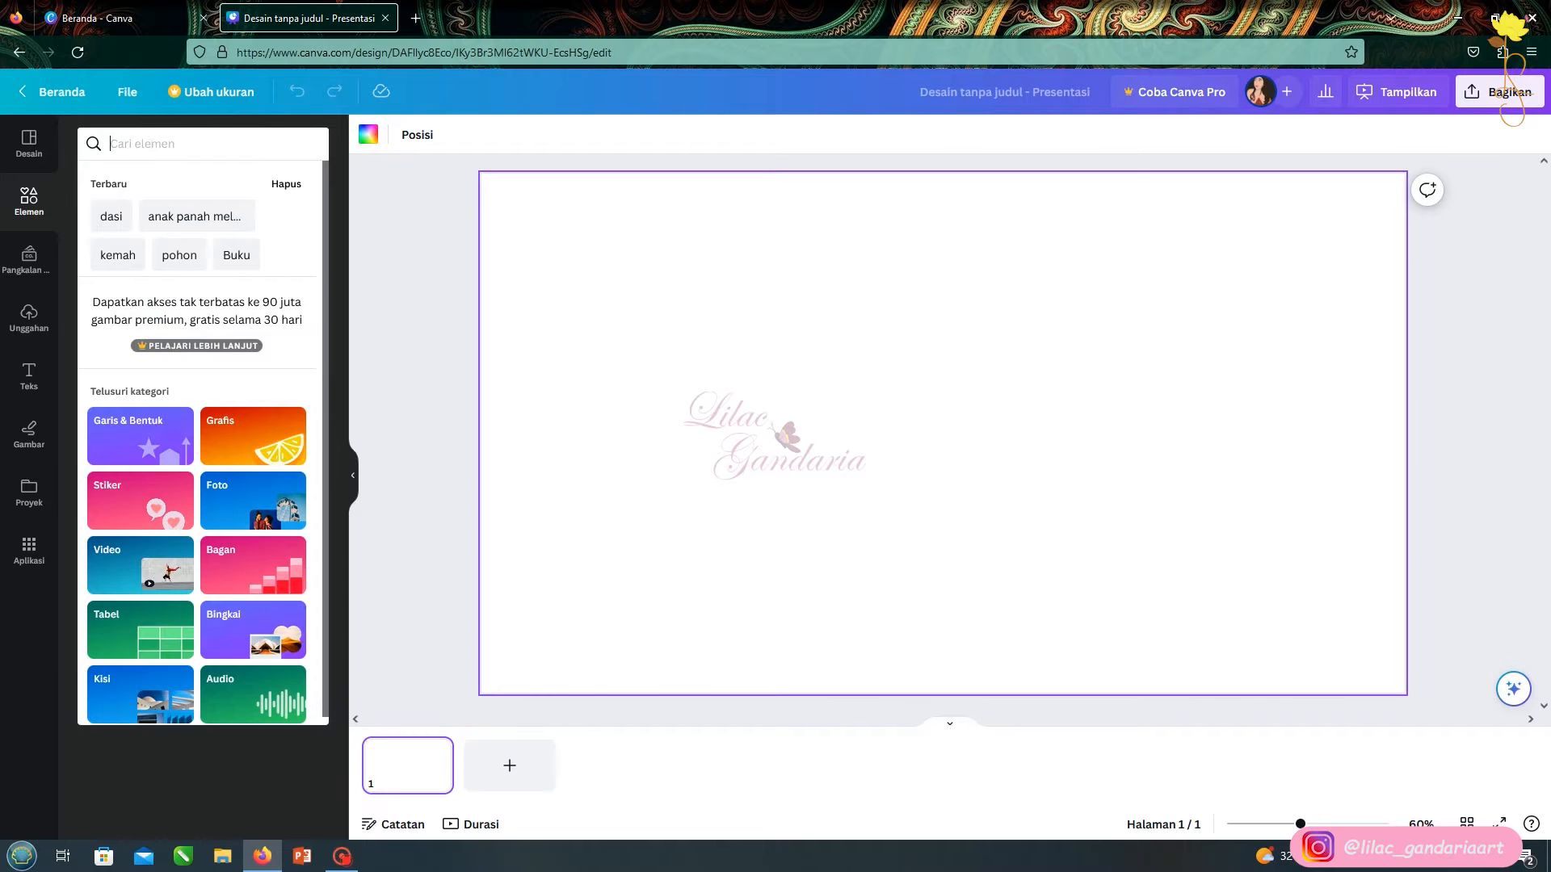
pyautogui.write('pramuka')
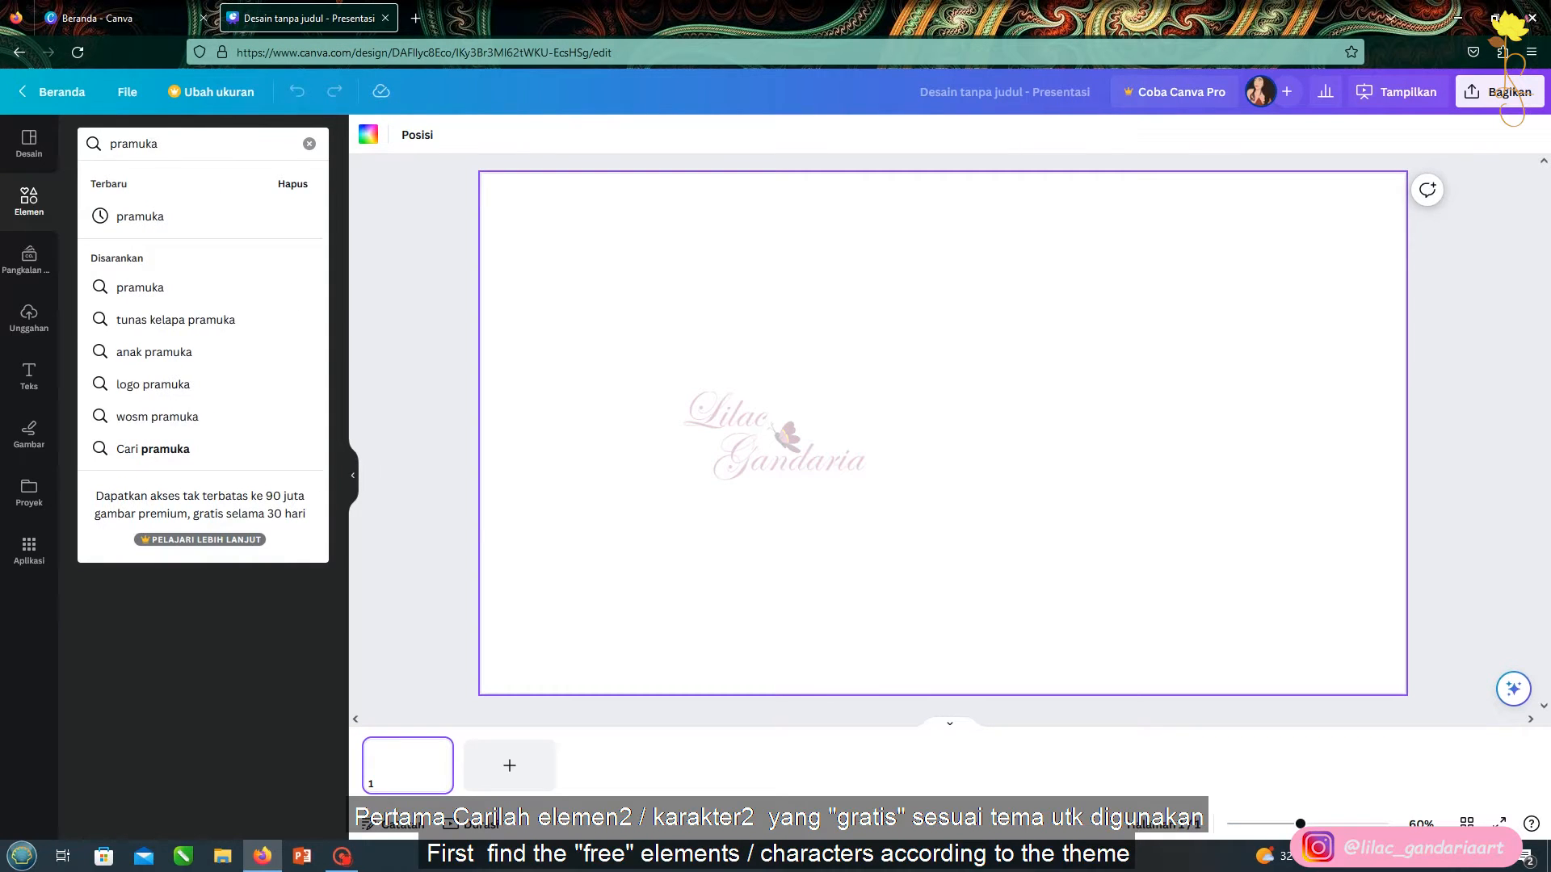
pyautogui.press('Return')
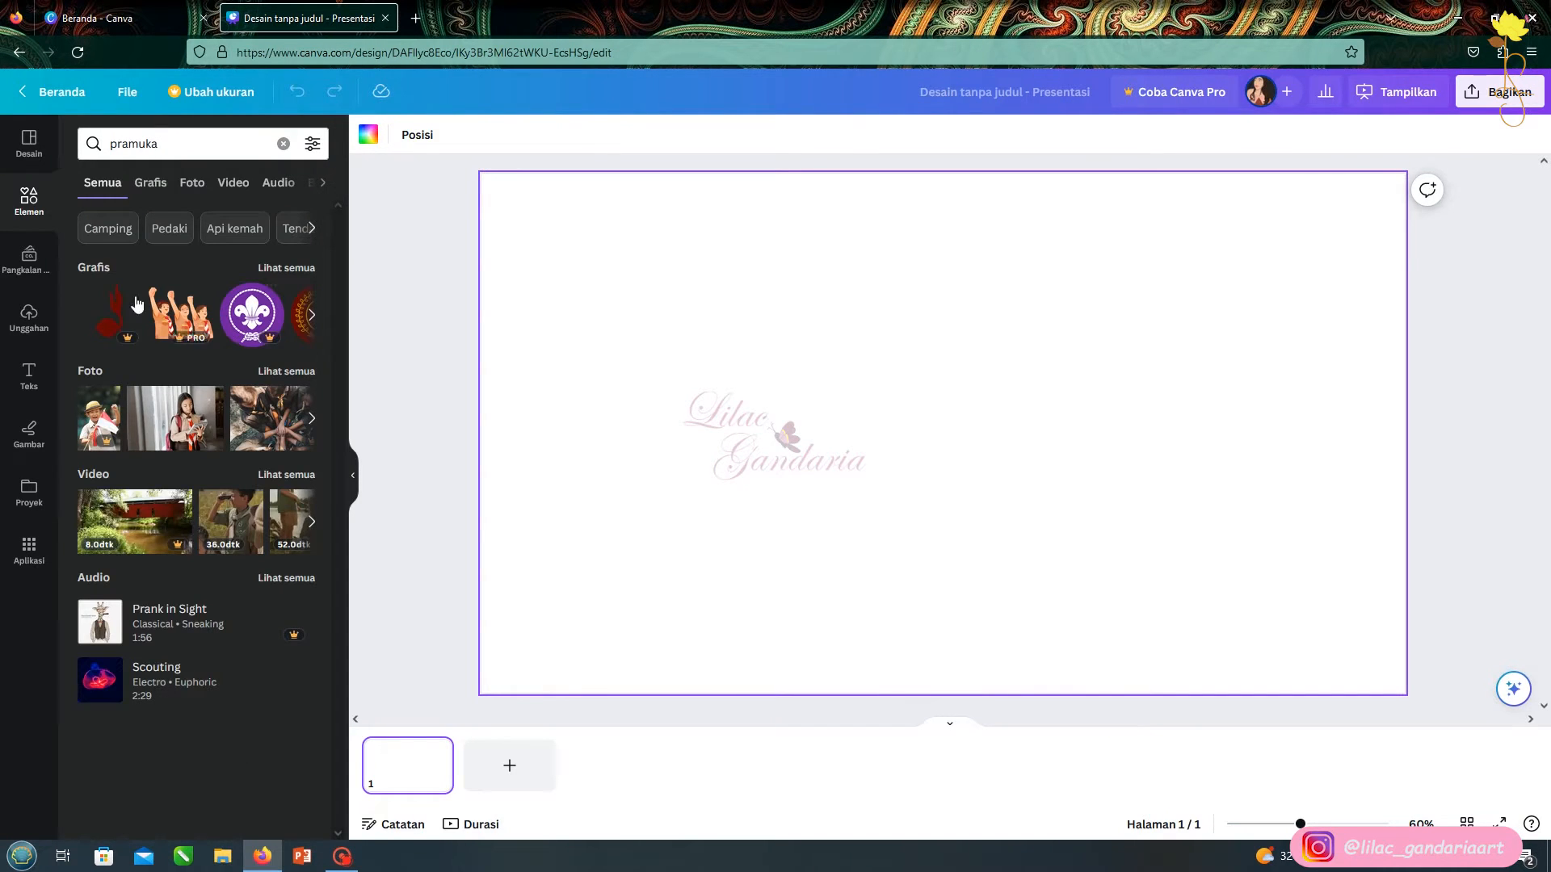
pyautogui.click(287, 268)
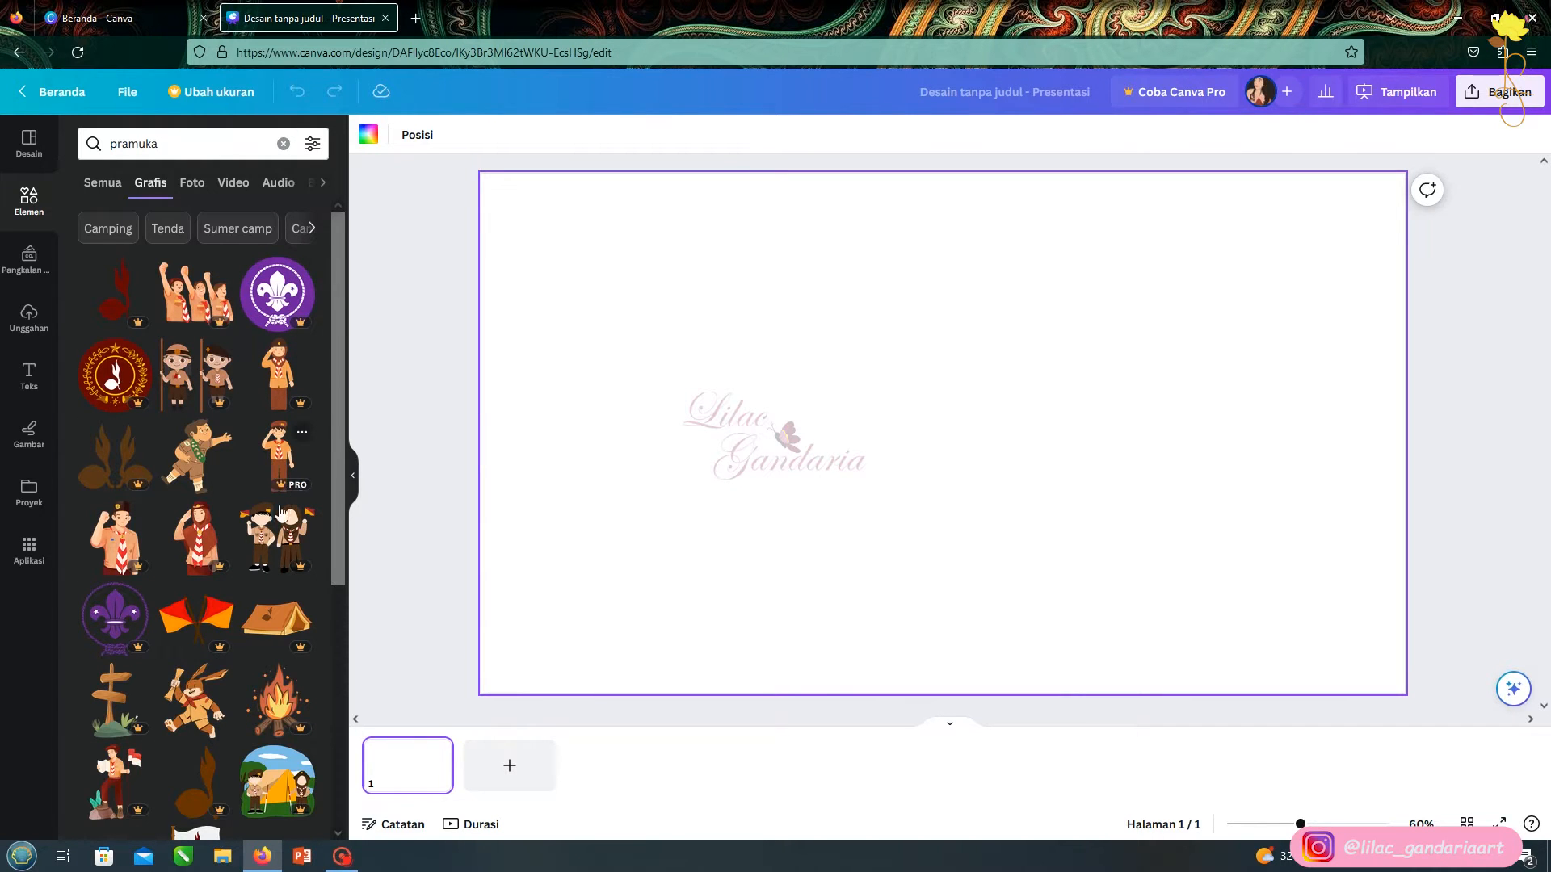
# Add the free running scout boy and the blue laurel wreath graphics to the slide
pyautogui.click(214, 460)
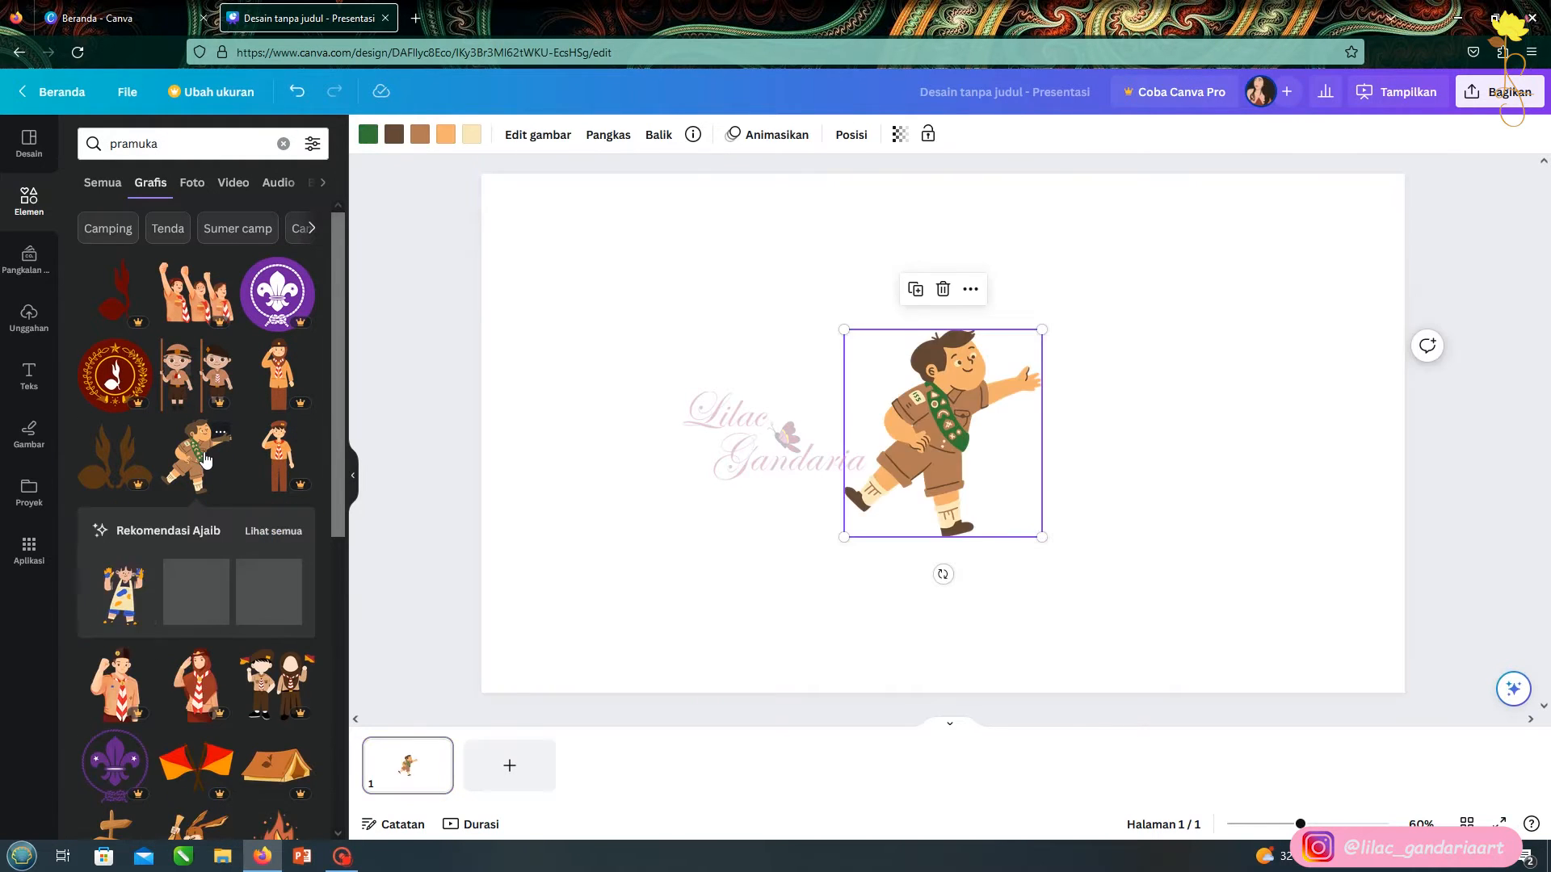
pyautogui.scroll(-3, 193, 497)
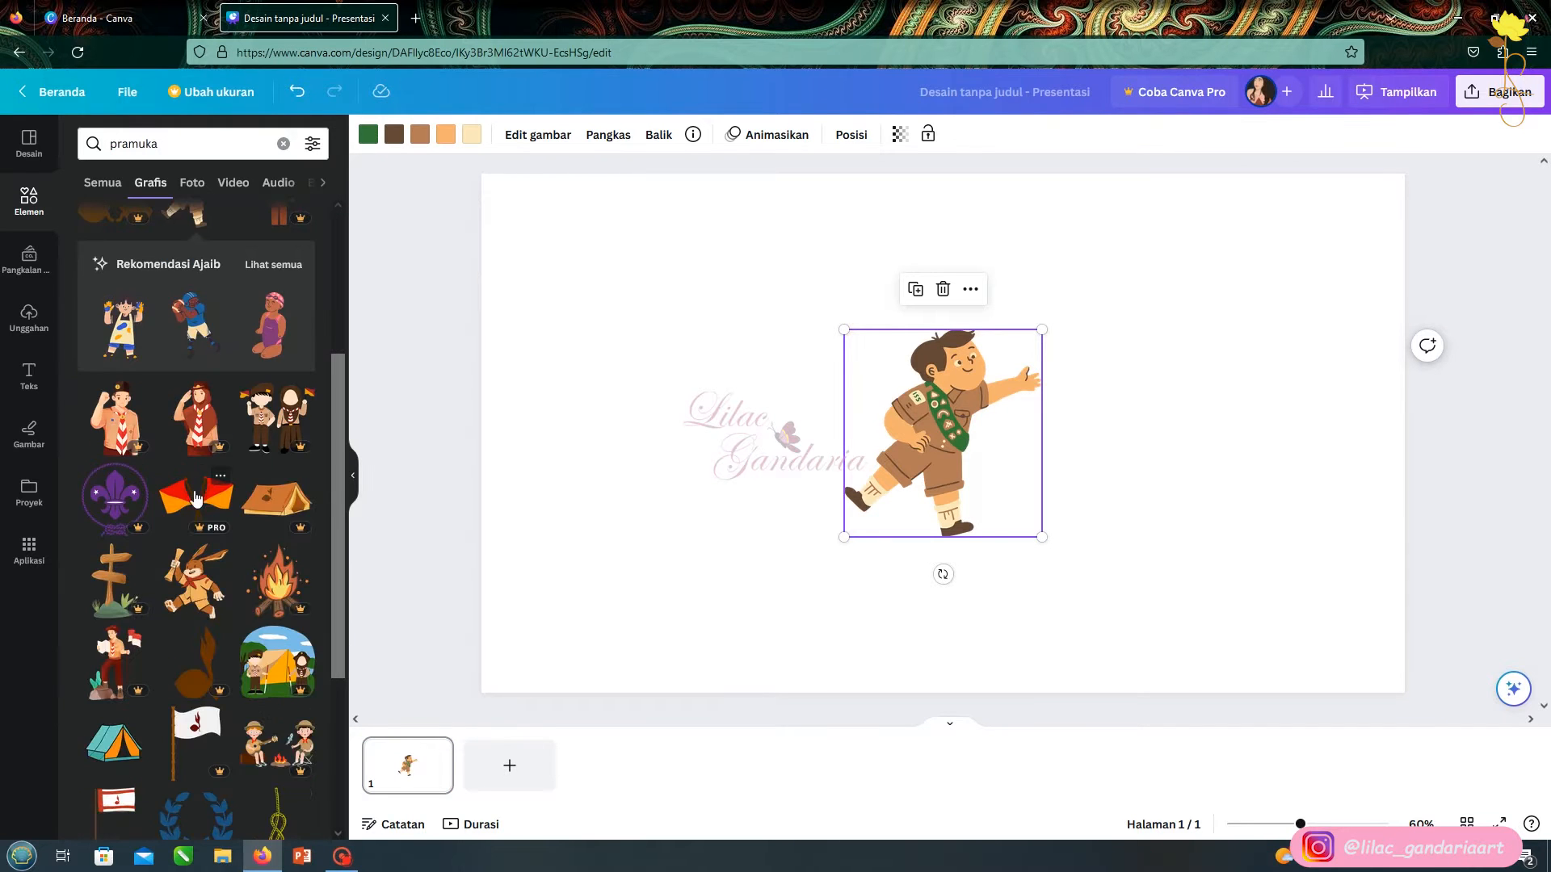
pyautogui.scroll(-2, 216, 670)
pyautogui.click(234, 650)
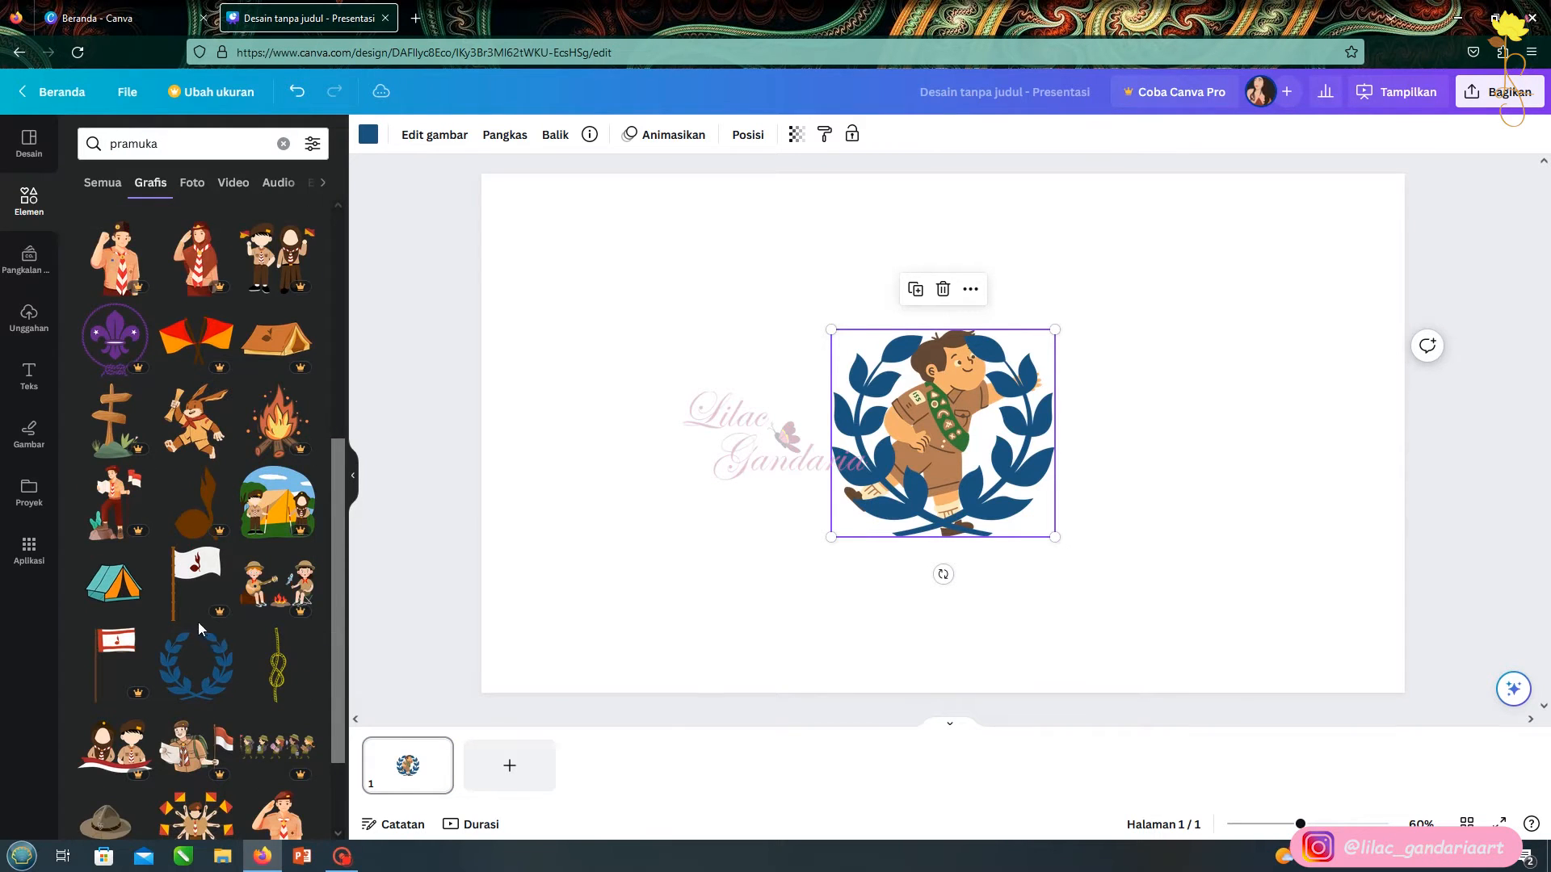
# Search the graphics for "camping" and add the free wooden signpost with two arrow boards to the slide
pyautogui.scroll(-2, 200, 628)
pyautogui.scroll(-3, 115, 700)
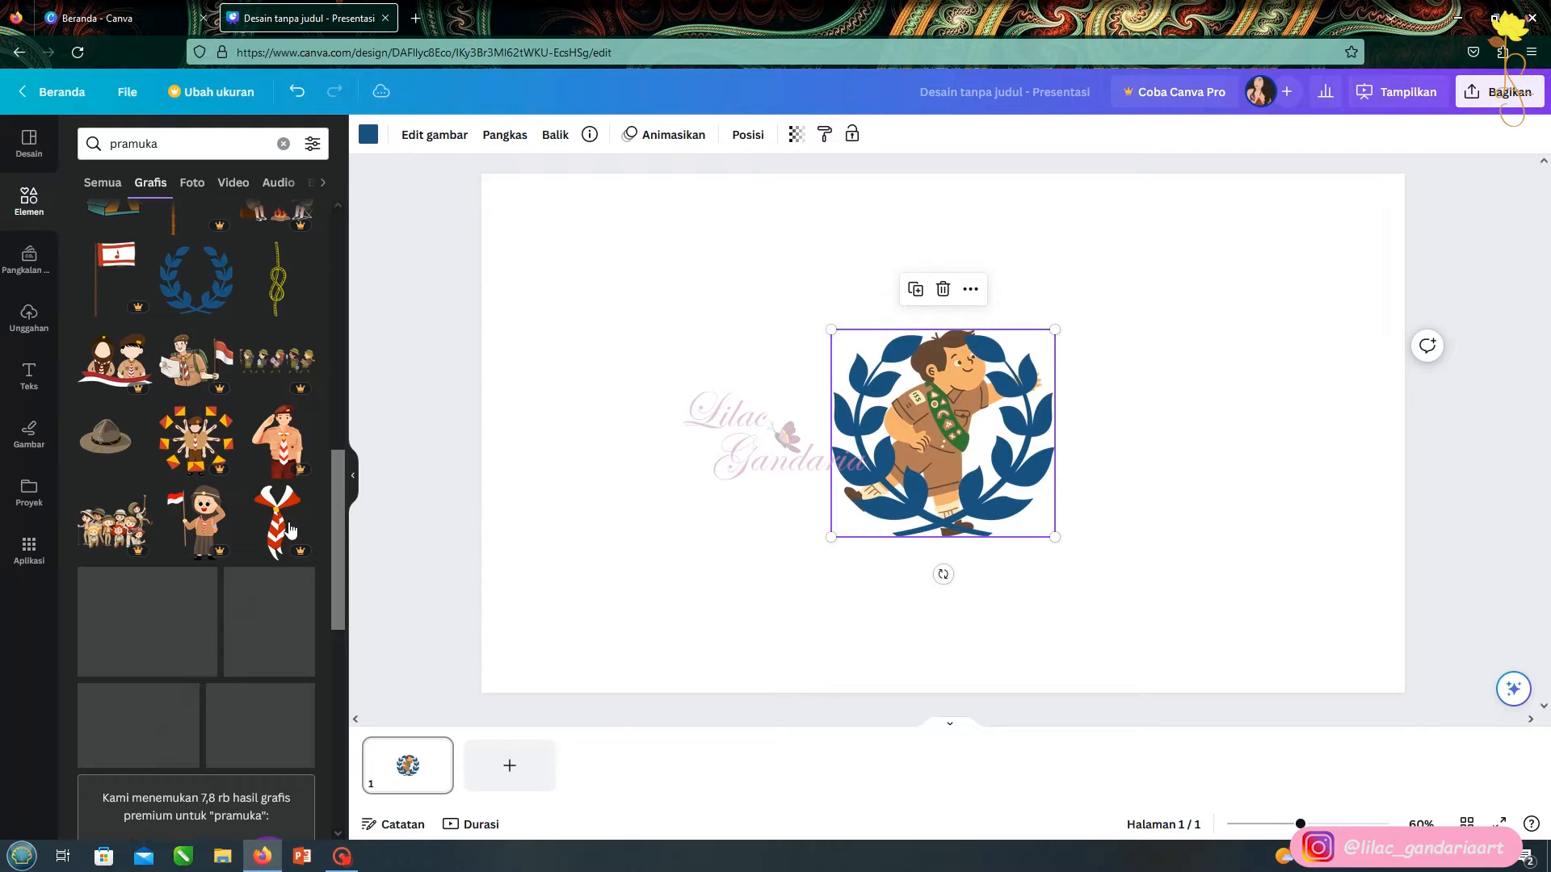
pyautogui.scroll(-6, 153, 459)
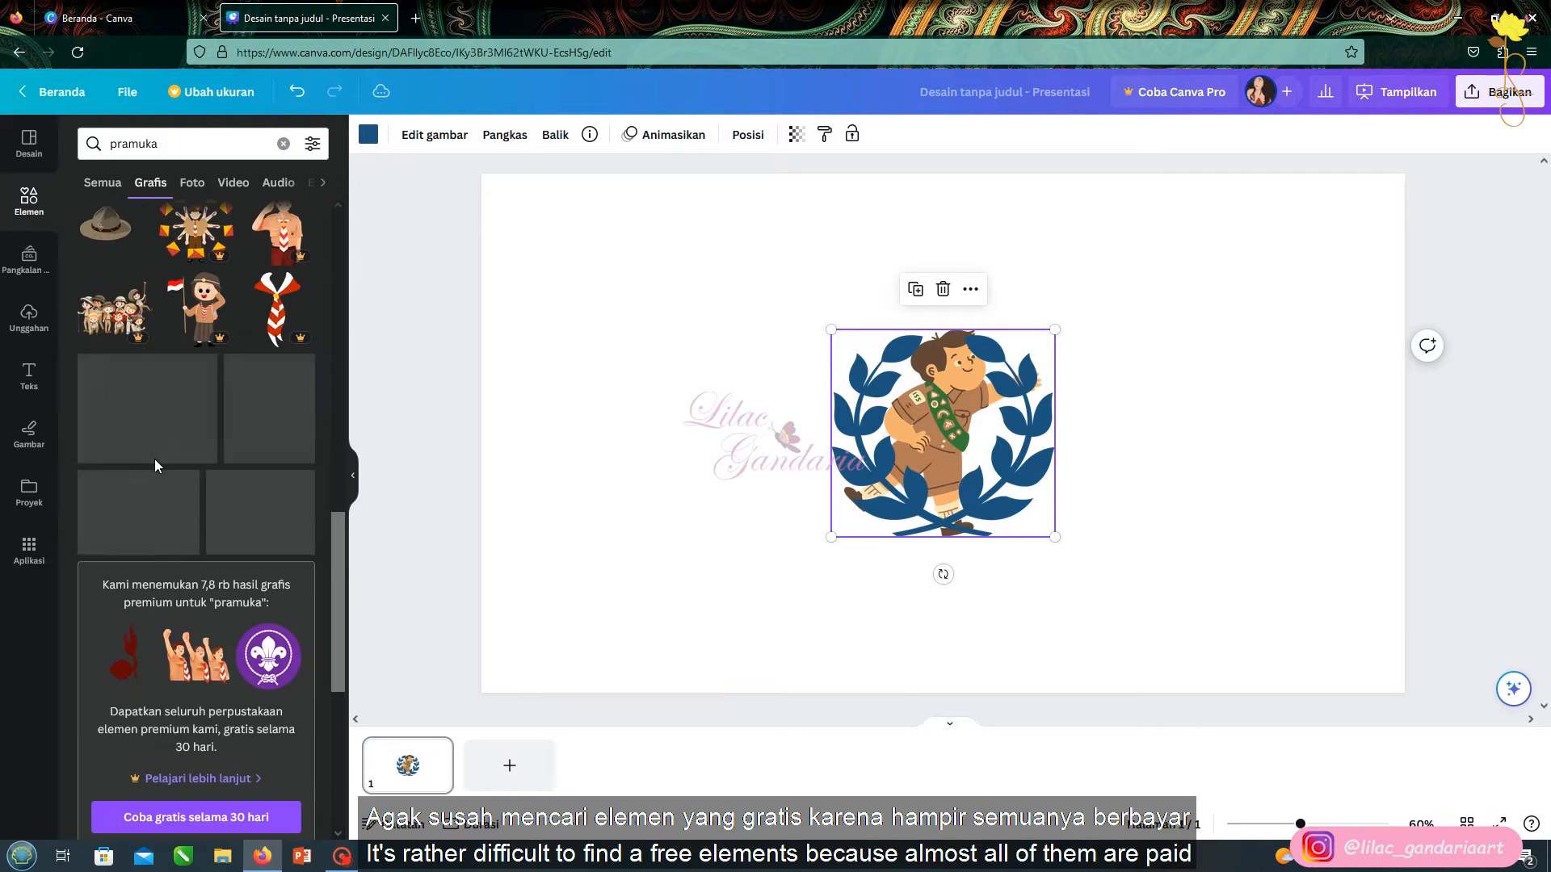
pyautogui.scroll(5, 154, 466)
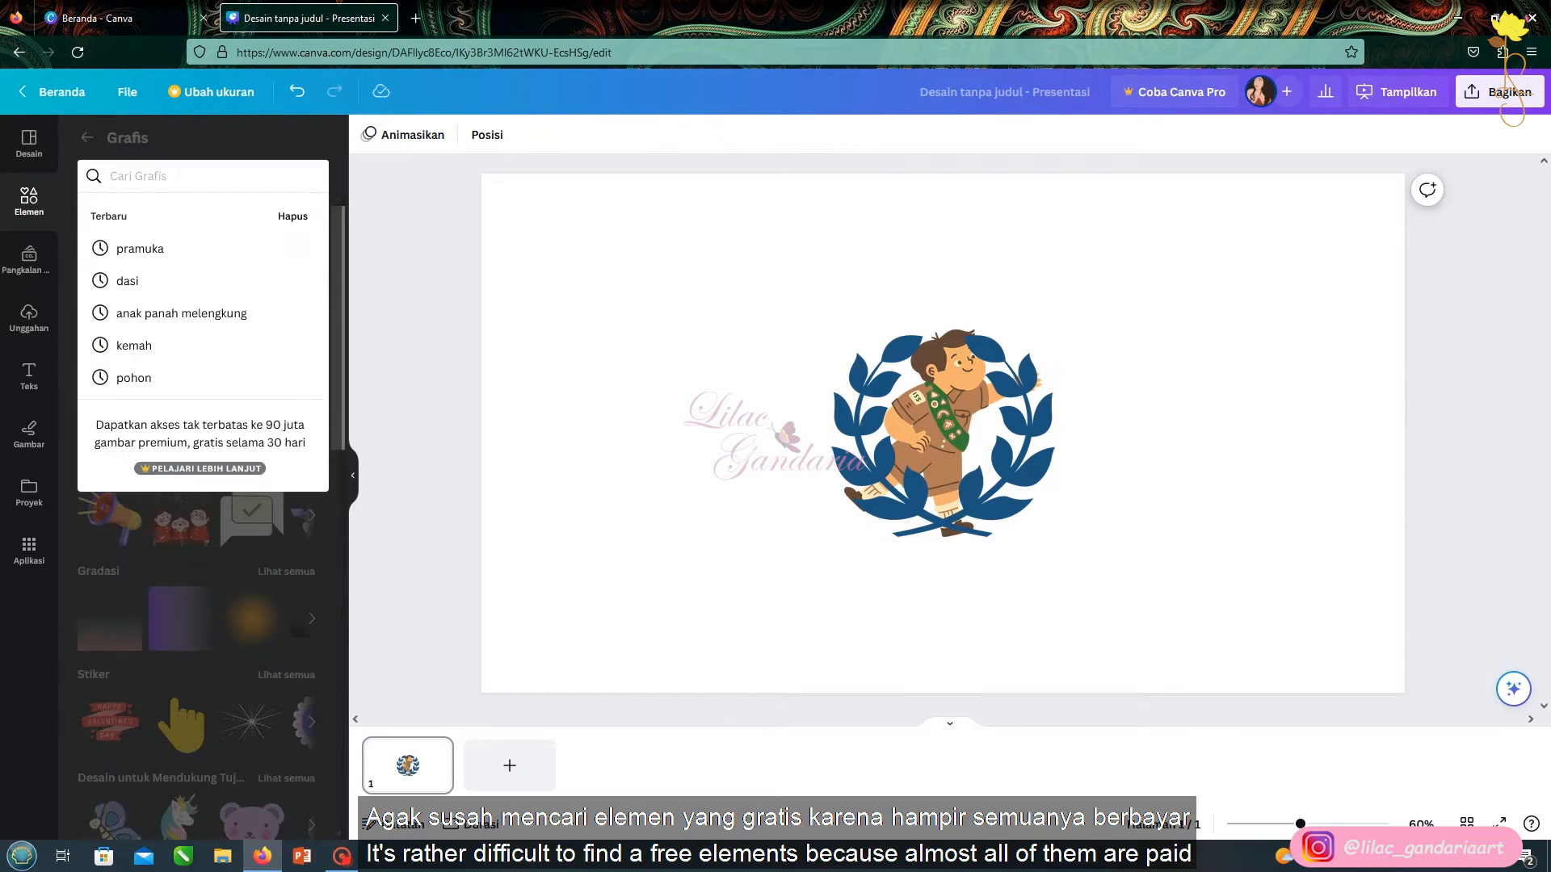
pyautogui.write('camping')
pyautogui.press('Return')
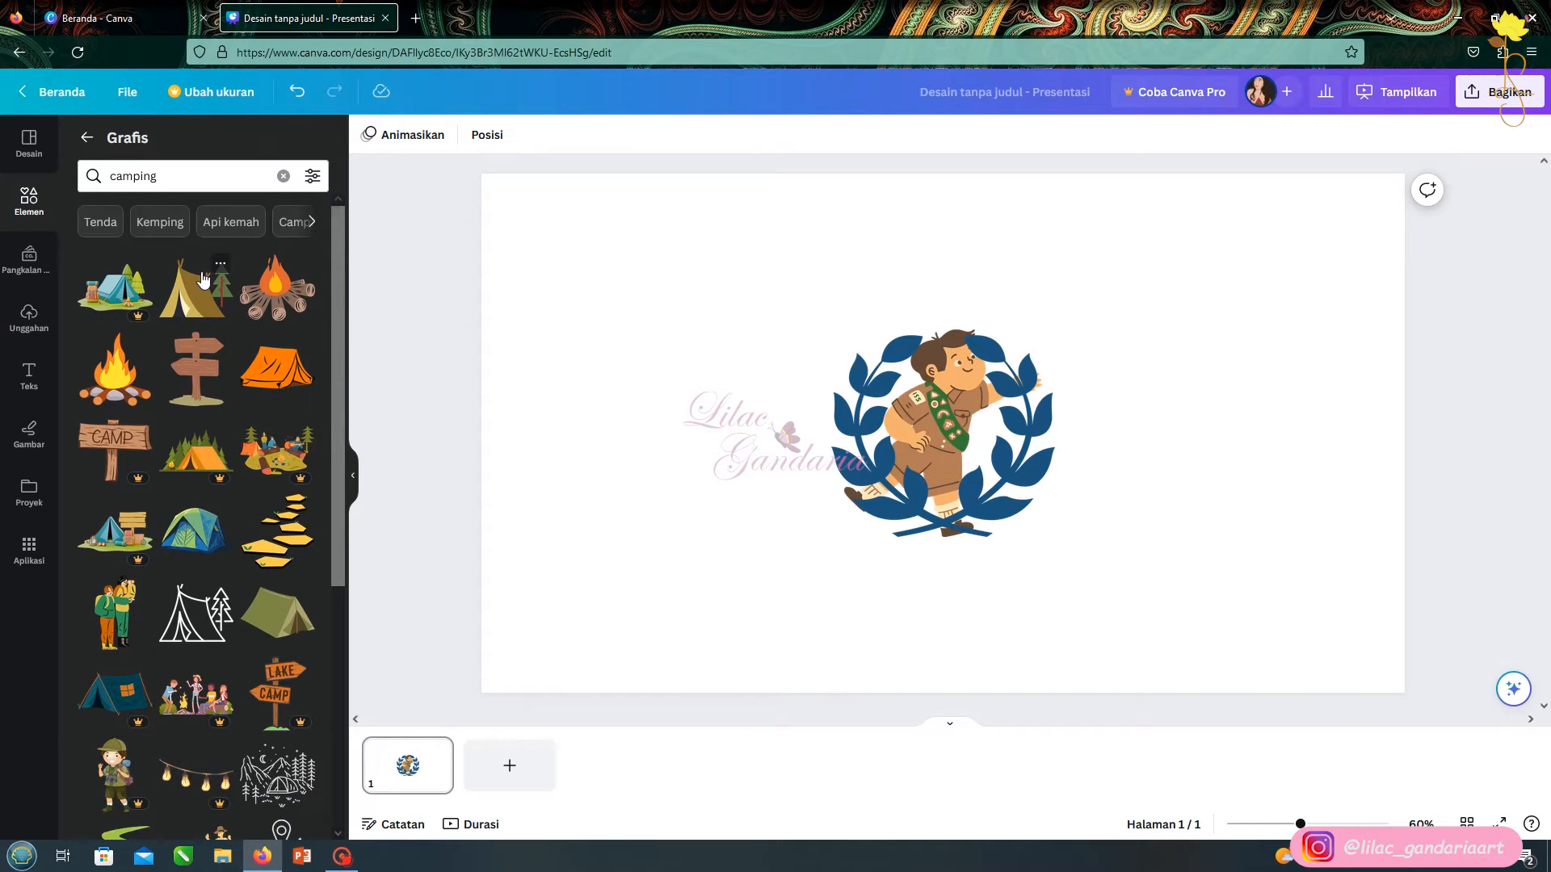
pyautogui.click(194, 376)
# Search the graphics for "kemah" and add the free orange tent with a pine tree
pyautogui.click(282, 175)
pyautogui.write('kemah')
pyautogui.press('Return')
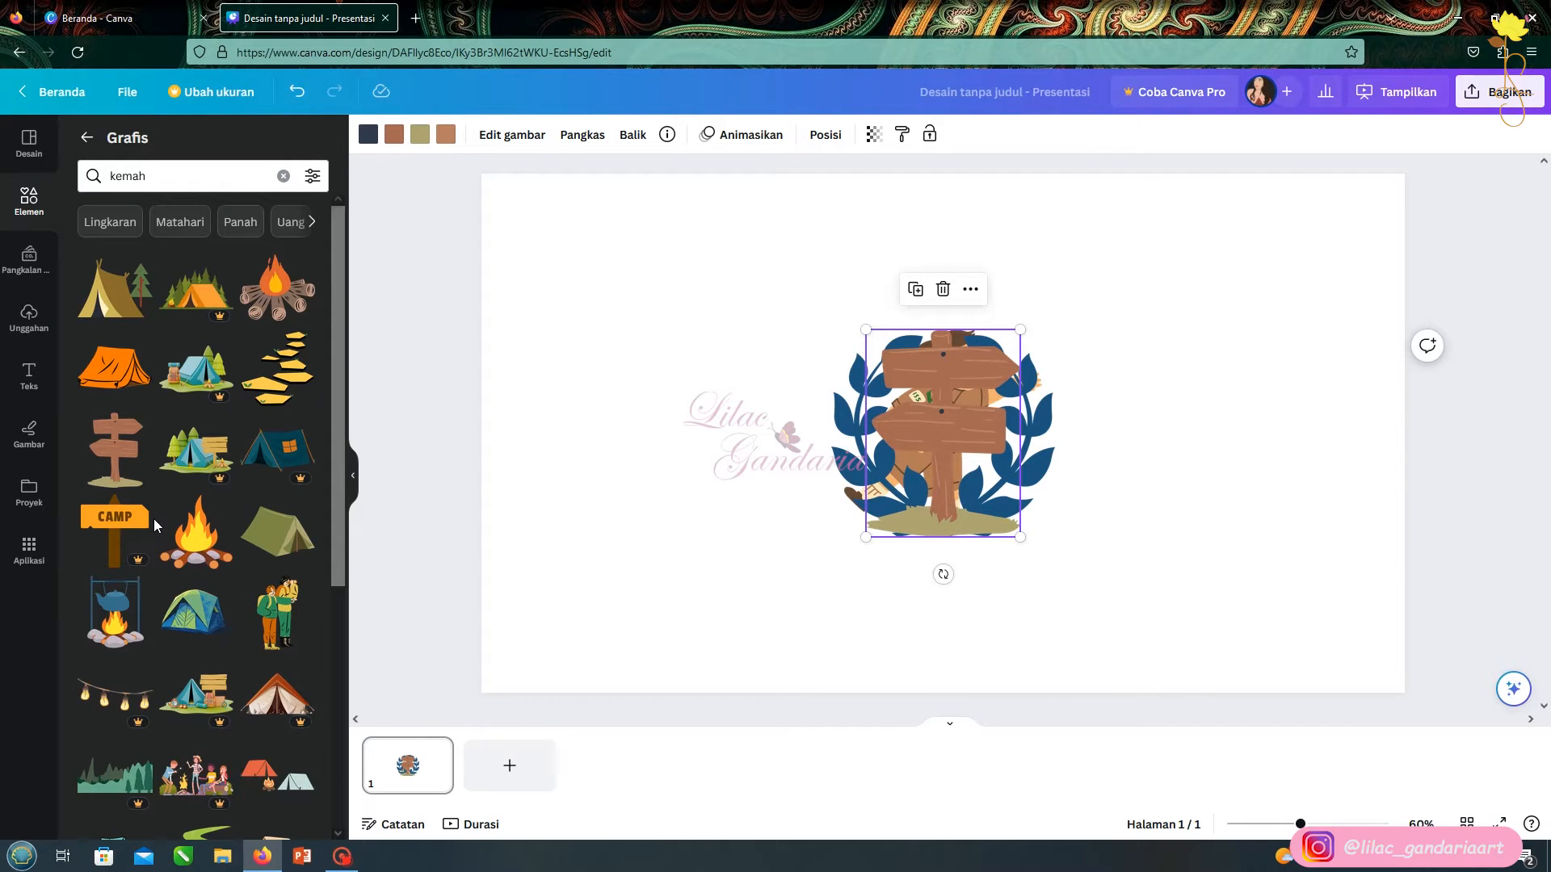
pyautogui.scroll(-6, 153, 518)
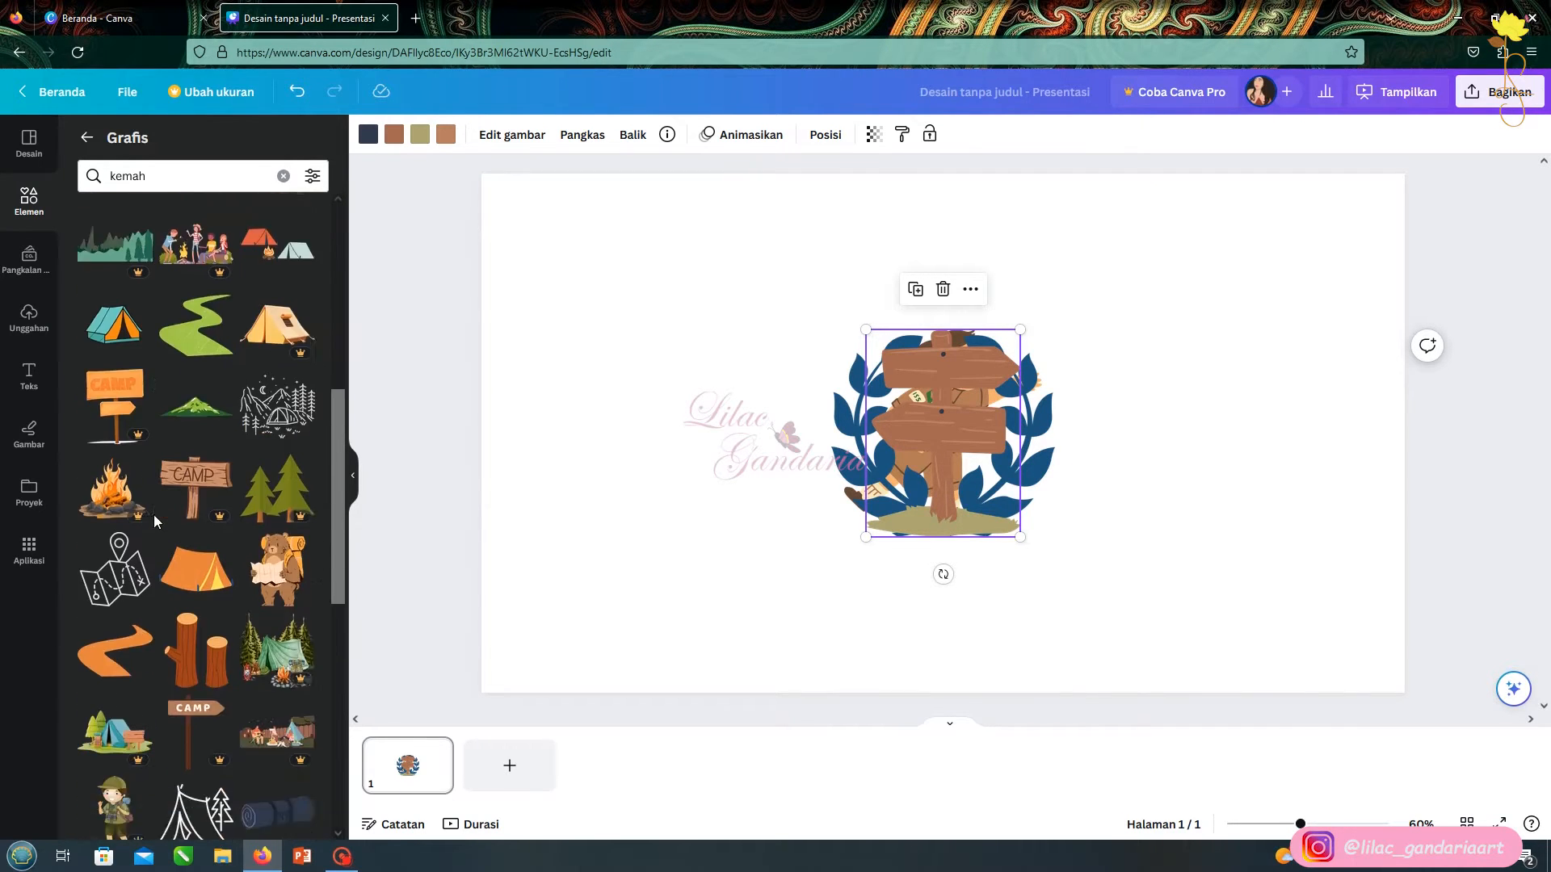
pyautogui.scroll(-10, 155, 521)
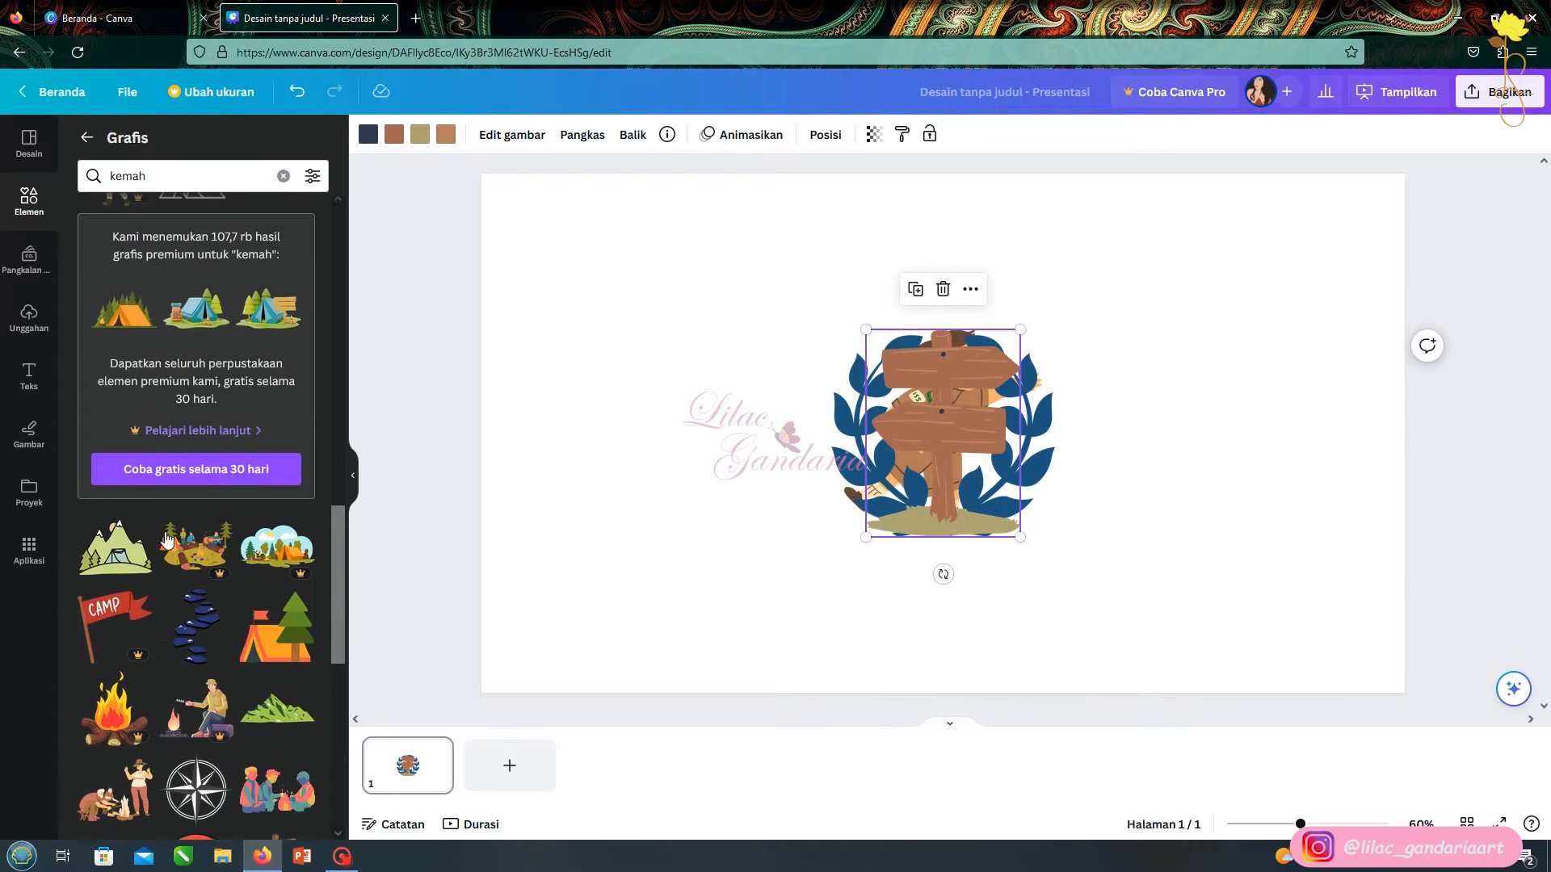
pyautogui.click(286, 647)
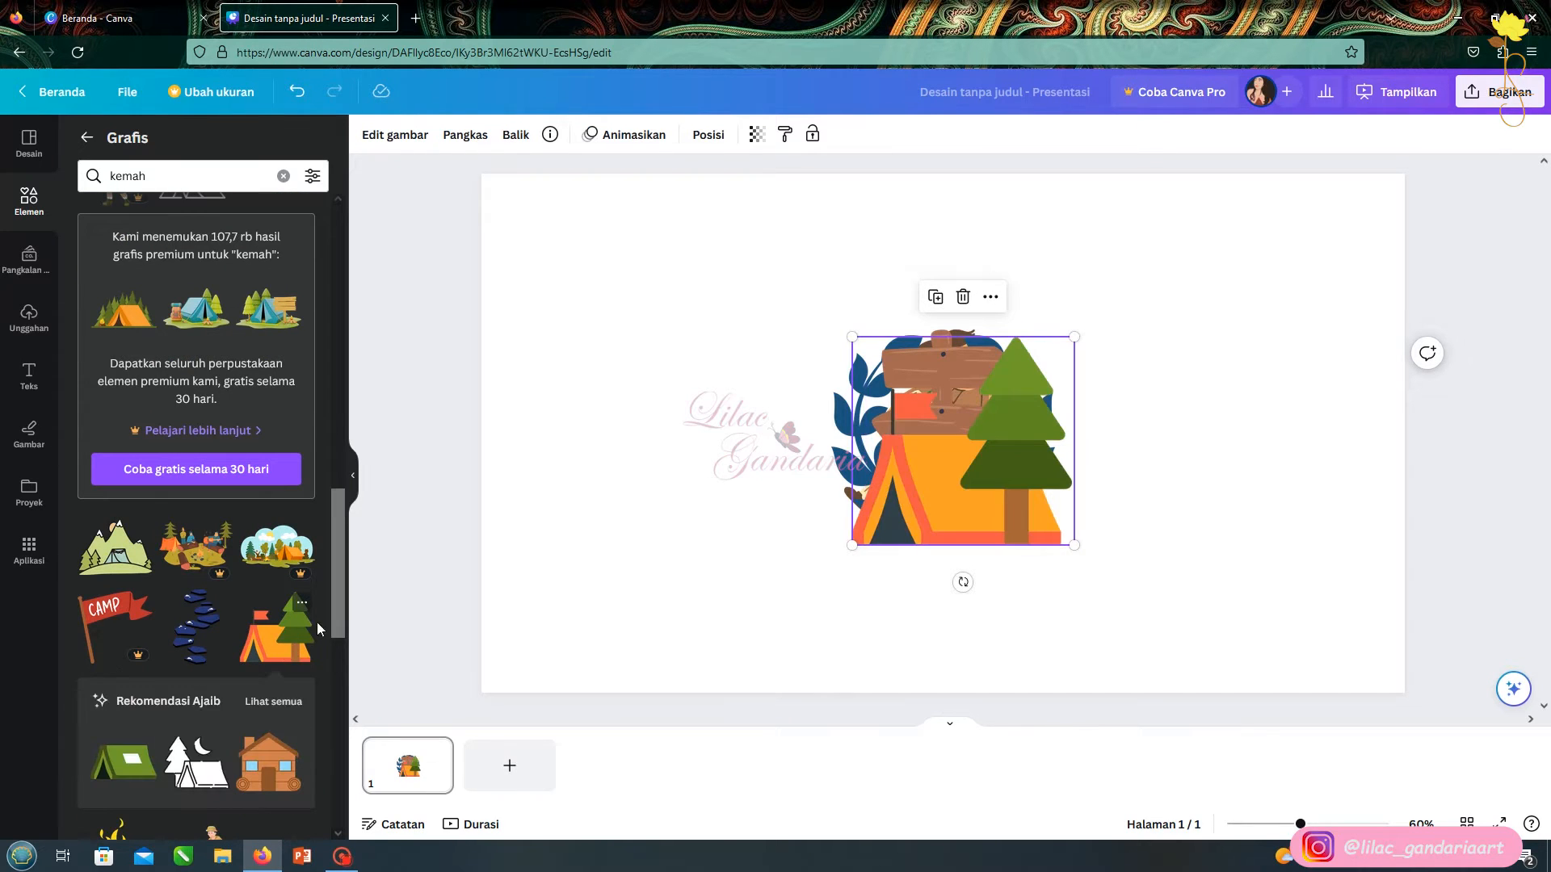
# Spread out the stacked graphics: tent at the slide's lower left, signpost at the right, laurel wreath at the upper left
pyautogui.moveTo(981, 526); pyautogui.dragTo(688, 580)
pyautogui.moveTo(872, 430); pyautogui.dragTo(1153, 485)
pyautogui.click(950, 484)
pyautogui.moveTo(950, 485); pyautogui.dragTo(651, 345)
# Add the bear with backpack and map from the "kemah" graphics and place it at the slide's upper right, overlapping the signpost
pyautogui.scroll(5, 197, 443)
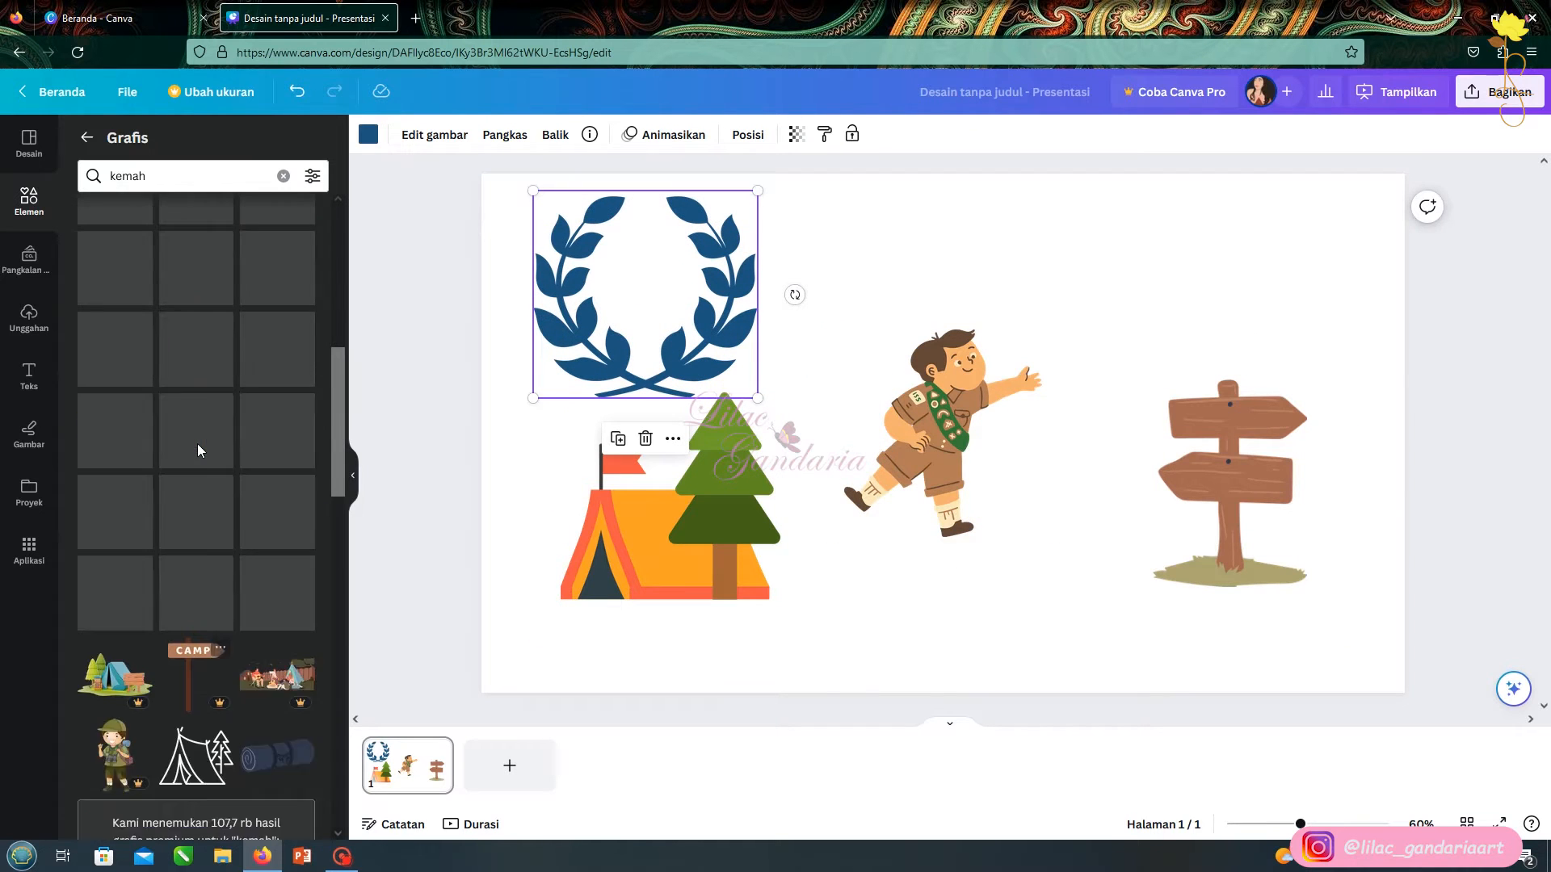
pyautogui.click(294, 586)
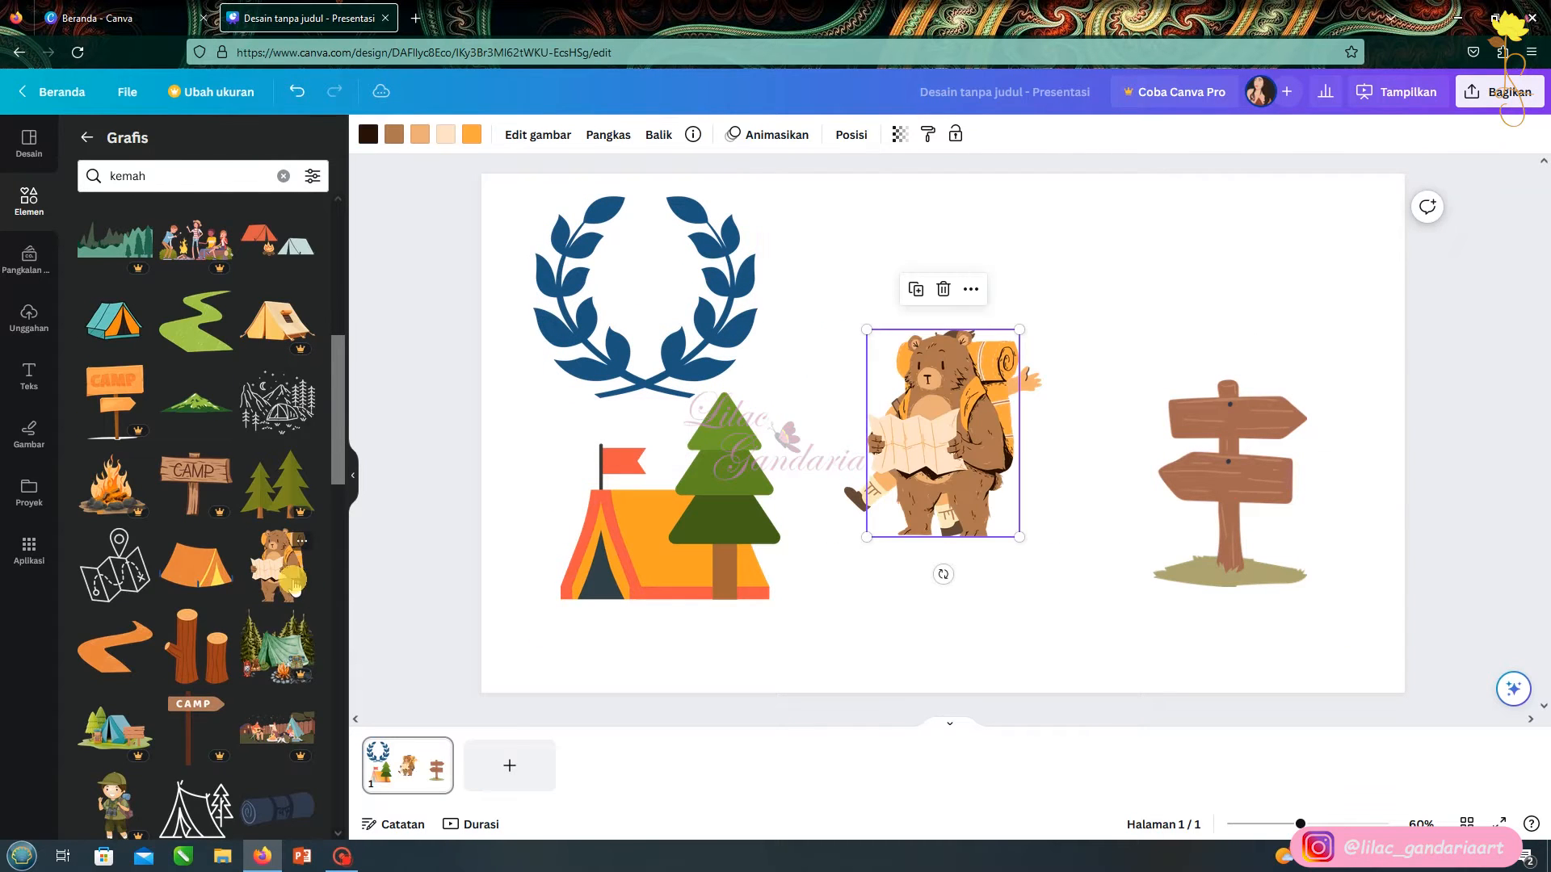
pyautogui.click(282, 639)
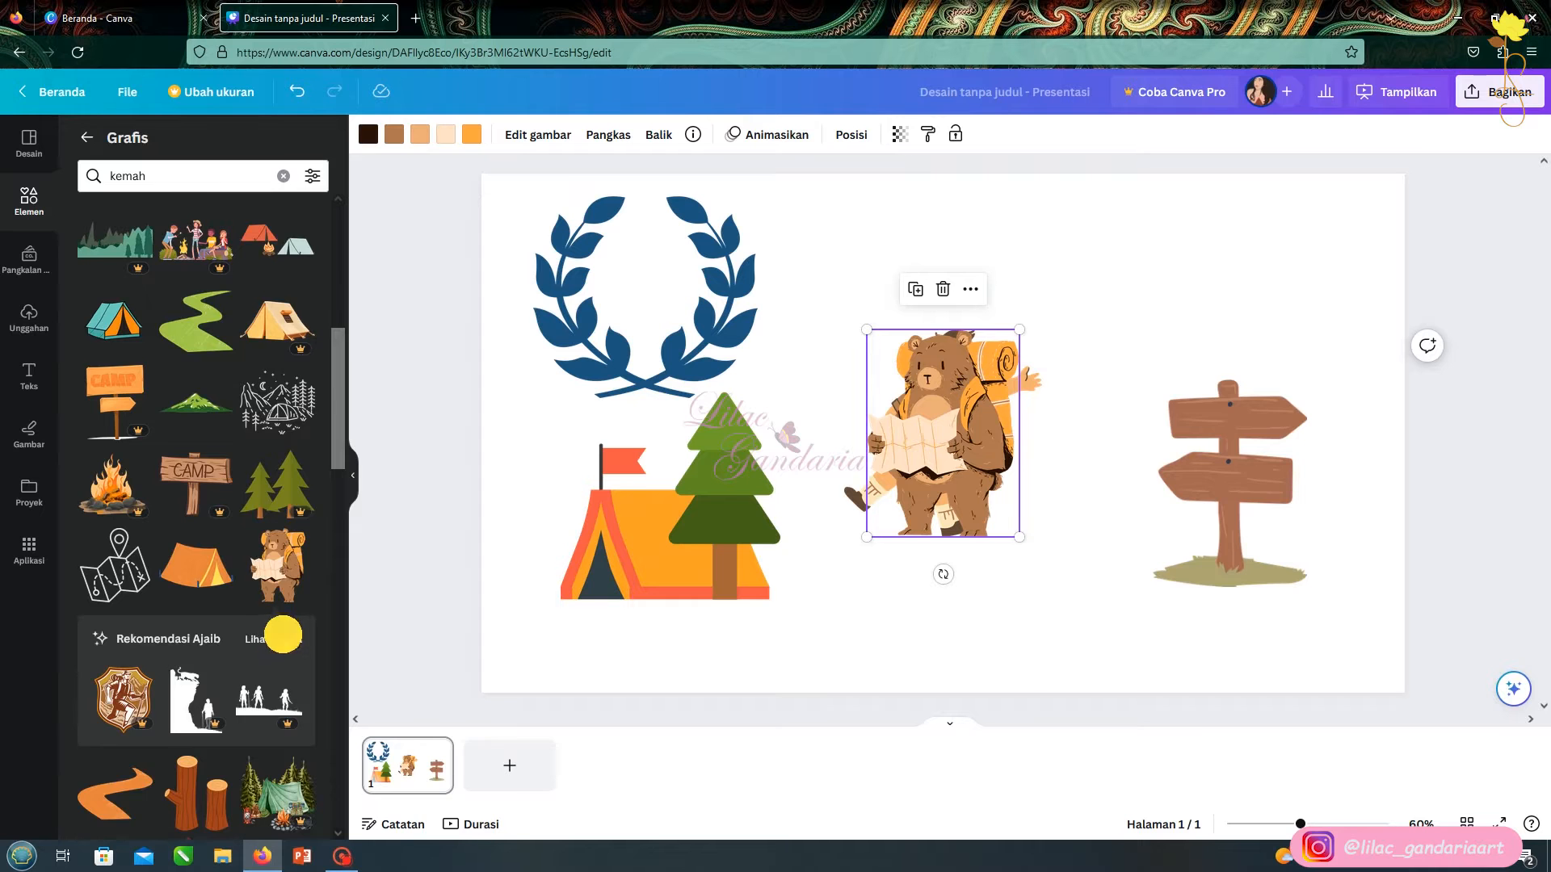
pyautogui.scroll(-10, 234, 488)
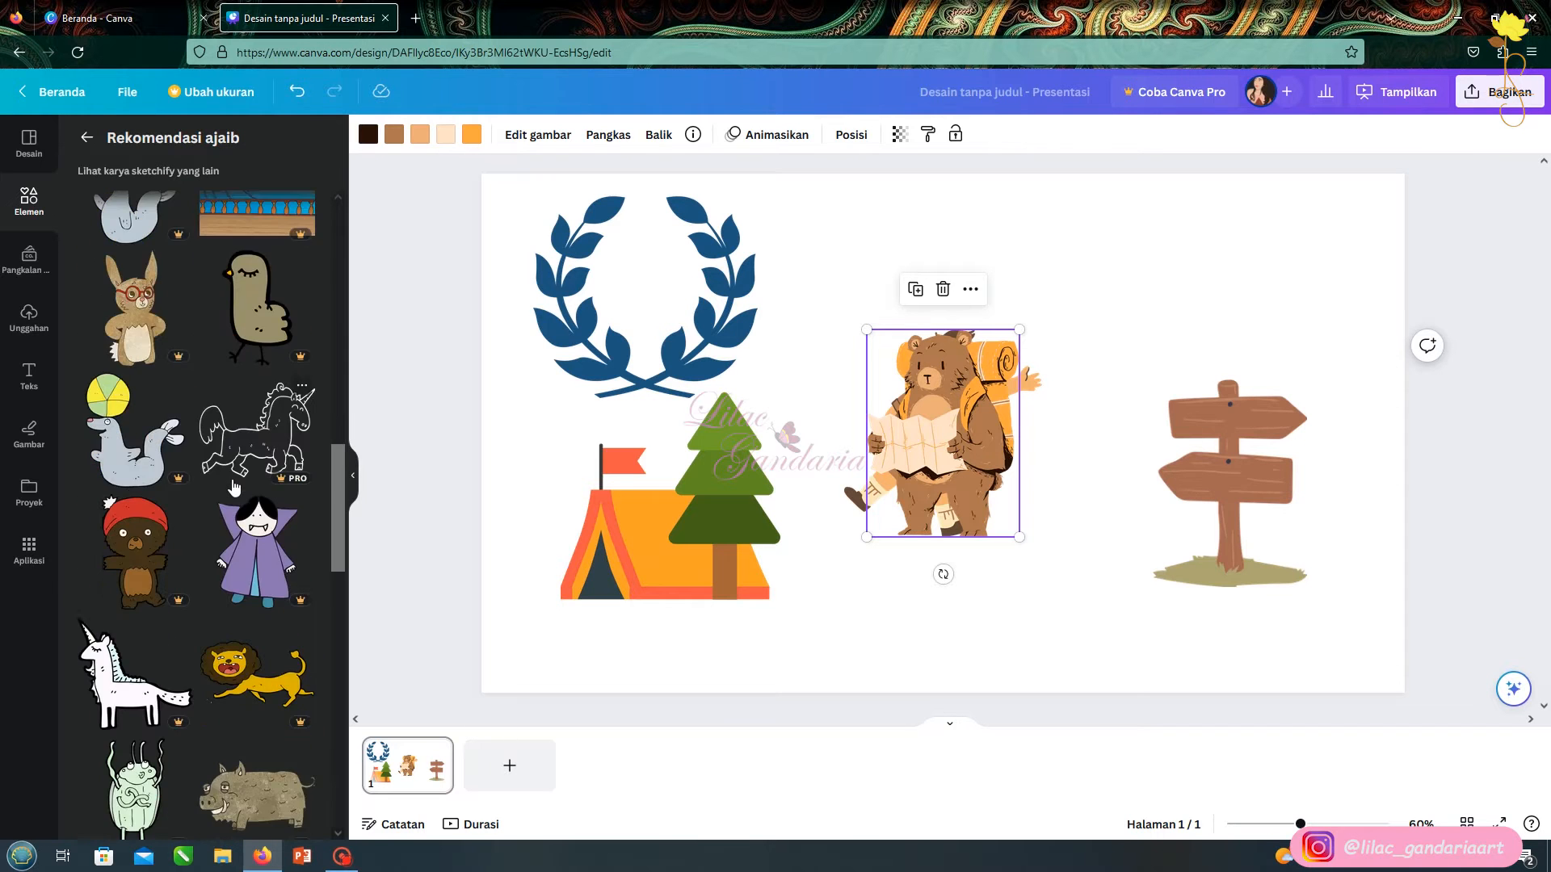
pyautogui.scroll(10, 233, 488)
pyautogui.click(87, 143)
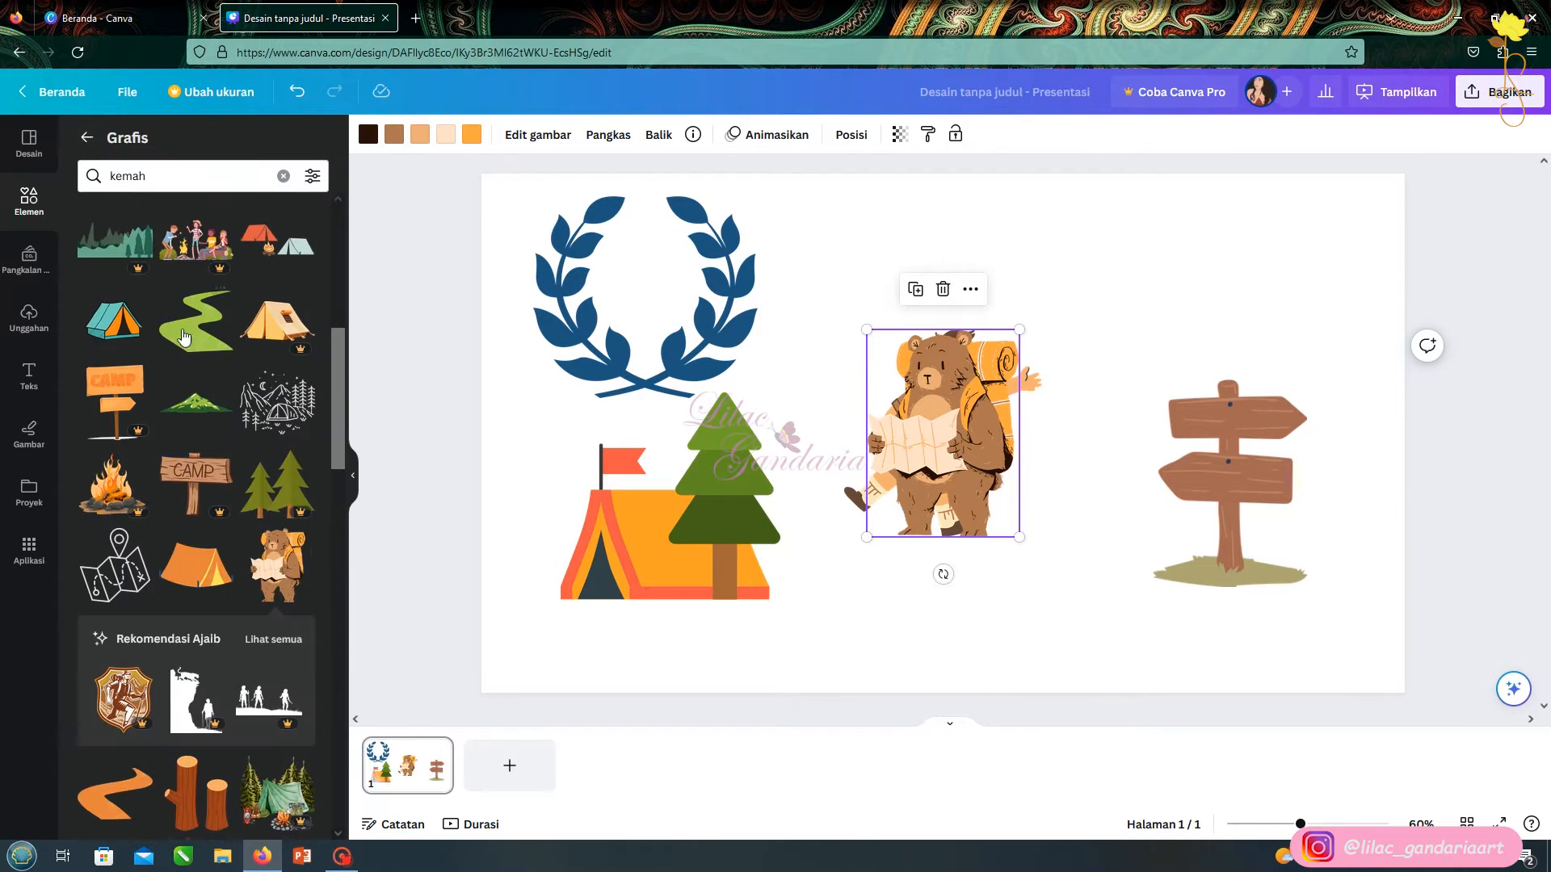
pyautogui.scroll(5, 287, 557)
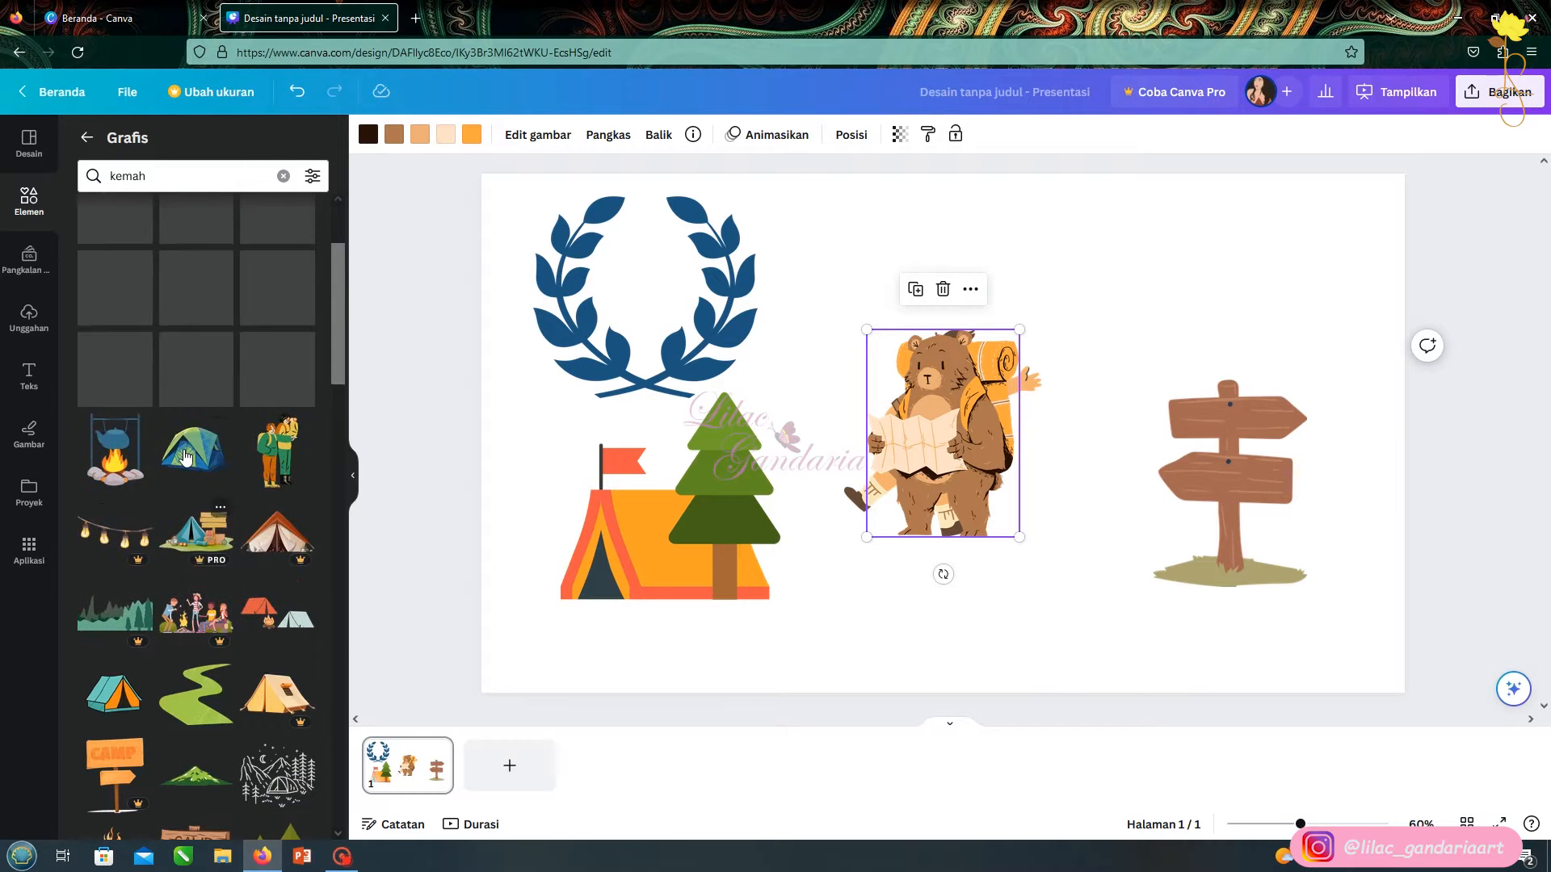
pyautogui.moveTo(1007, 439); pyautogui.dragTo(1235, 365)
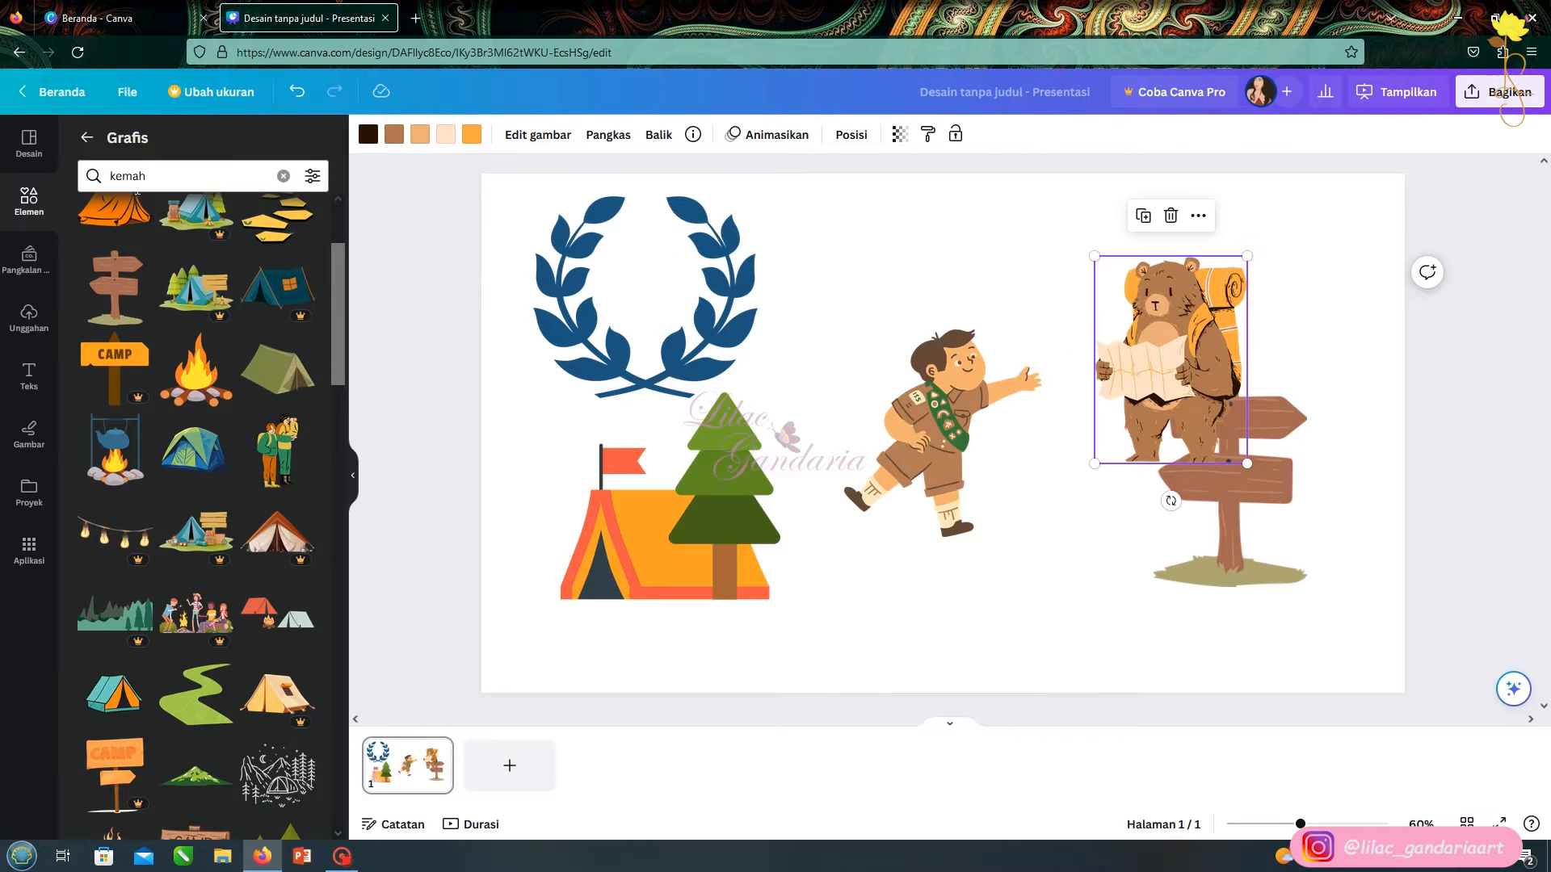
# Search the graphics for "pramuka" again, add the rabbit scout and the recommended raccoon scout, and browse the related recommendations
pyautogui.click(284, 176)
pyautogui.write('pramu')
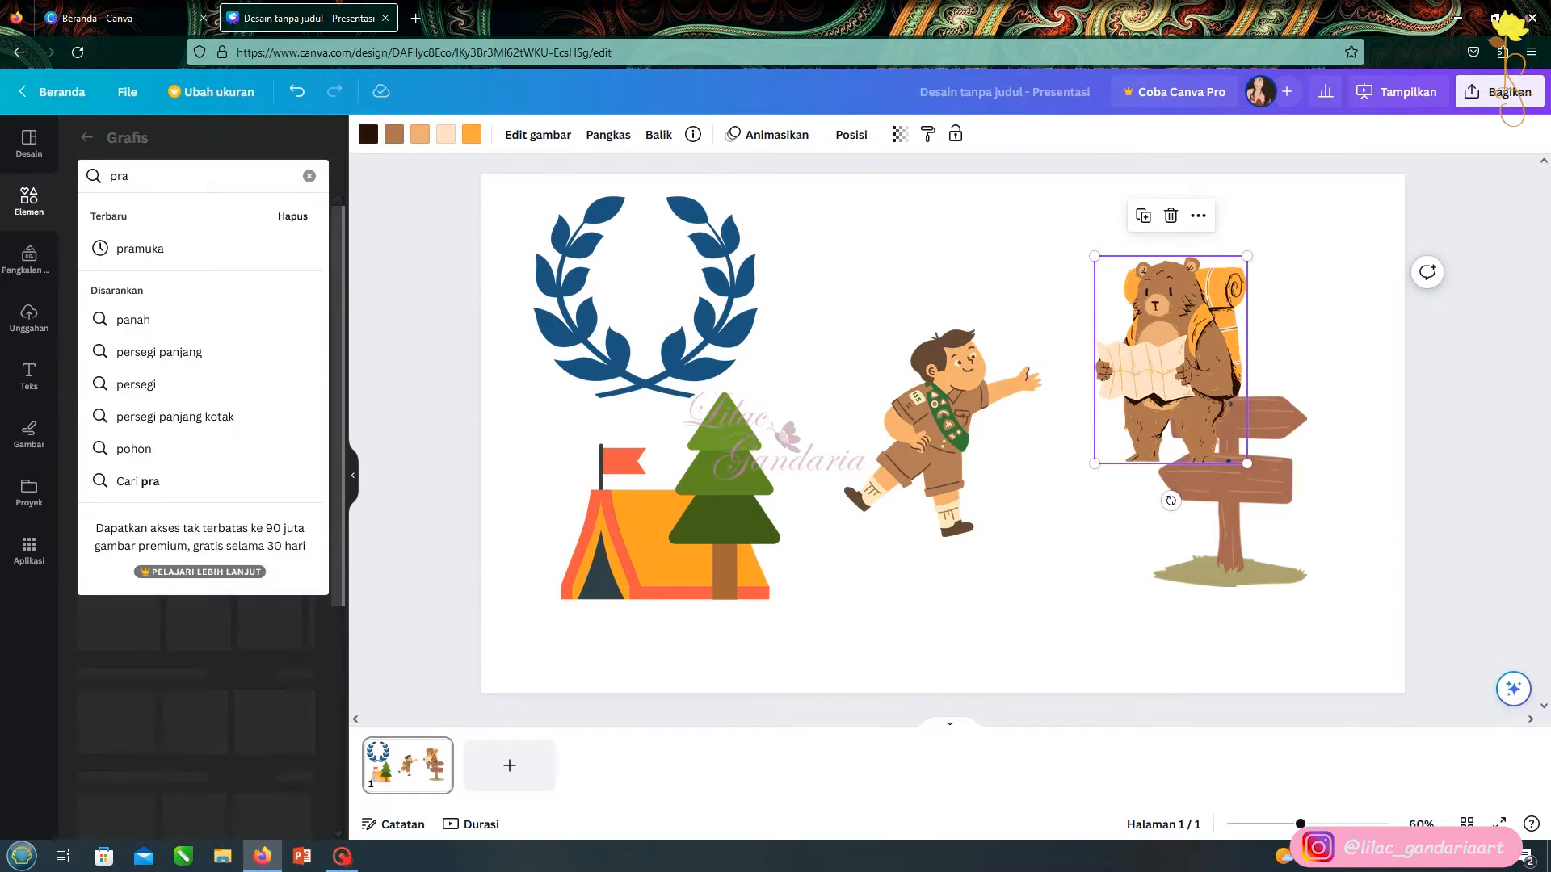
pyautogui.click(138, 384)
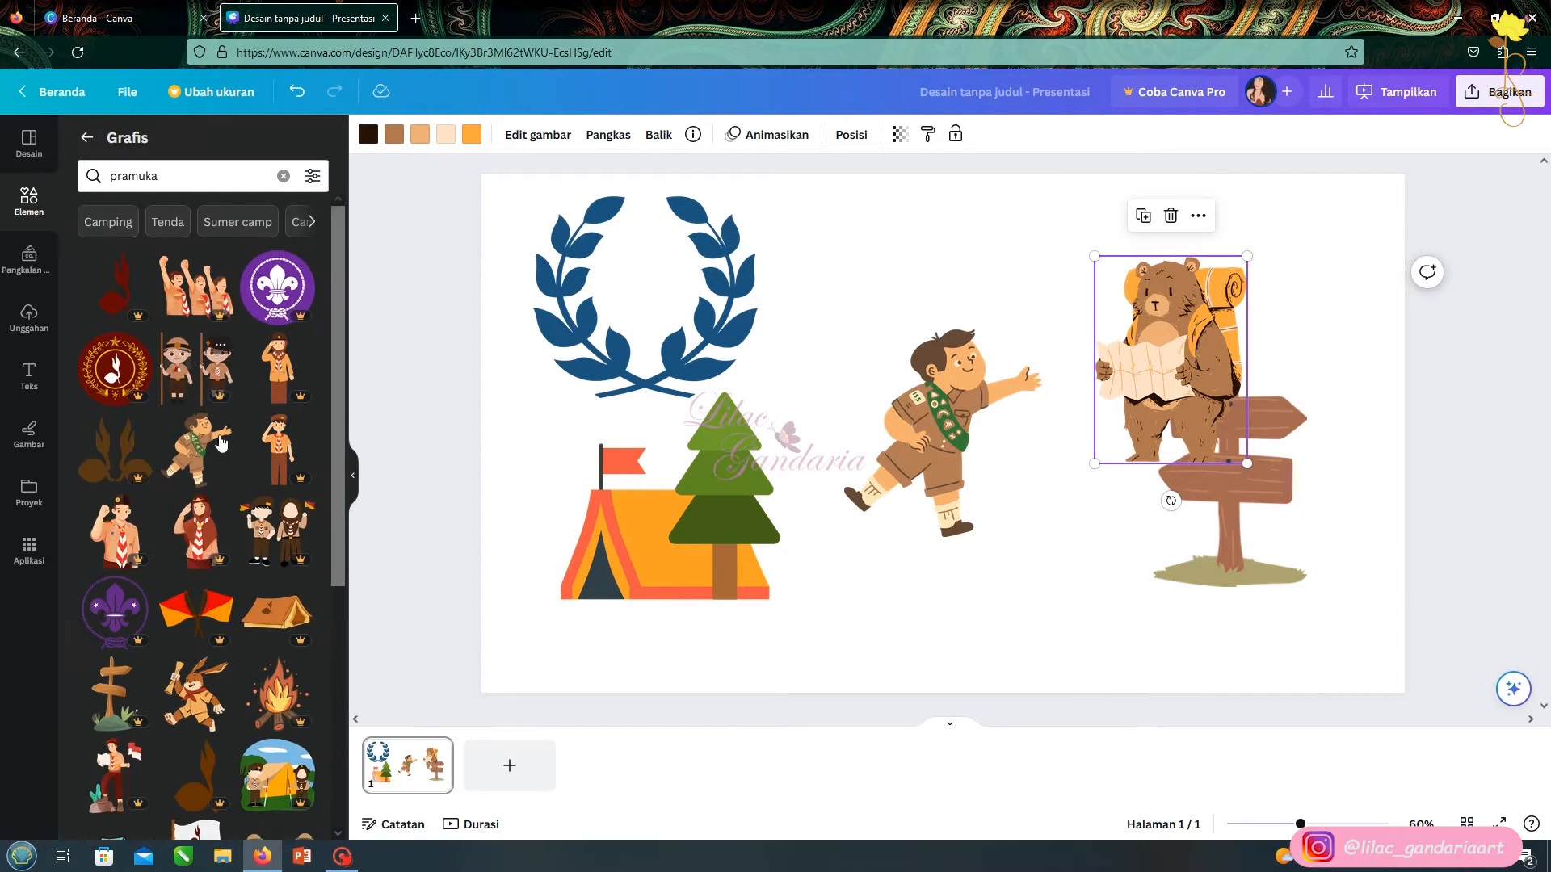
pyautogui.scroll(-5, 215, 437)
pyautogui.click(215, 437)
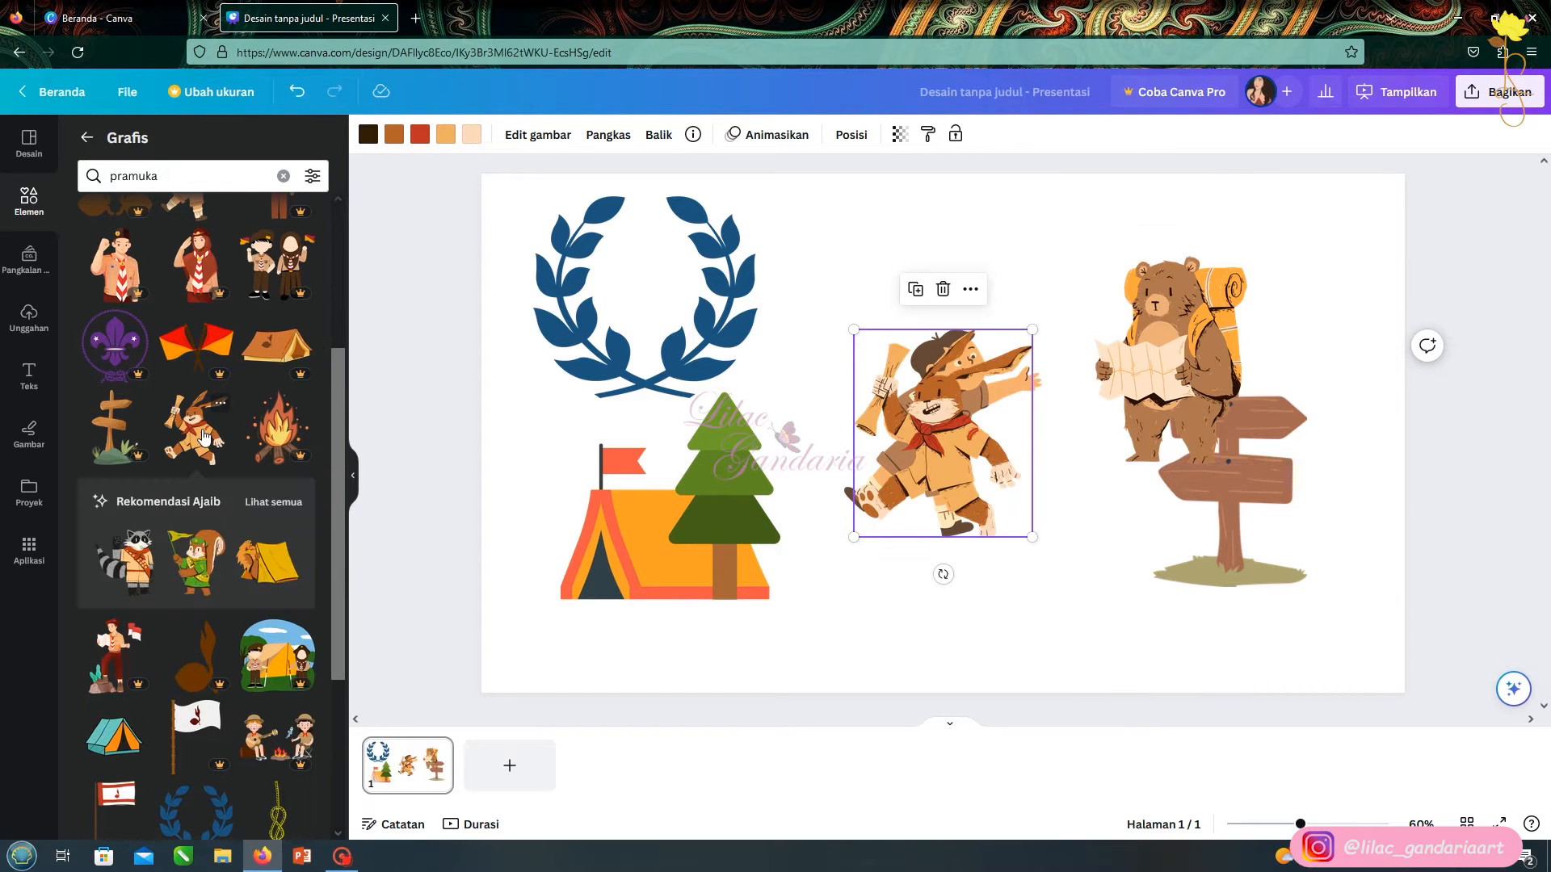
pyautogui.click(125, 561)
pyautogui.click(273, 502)
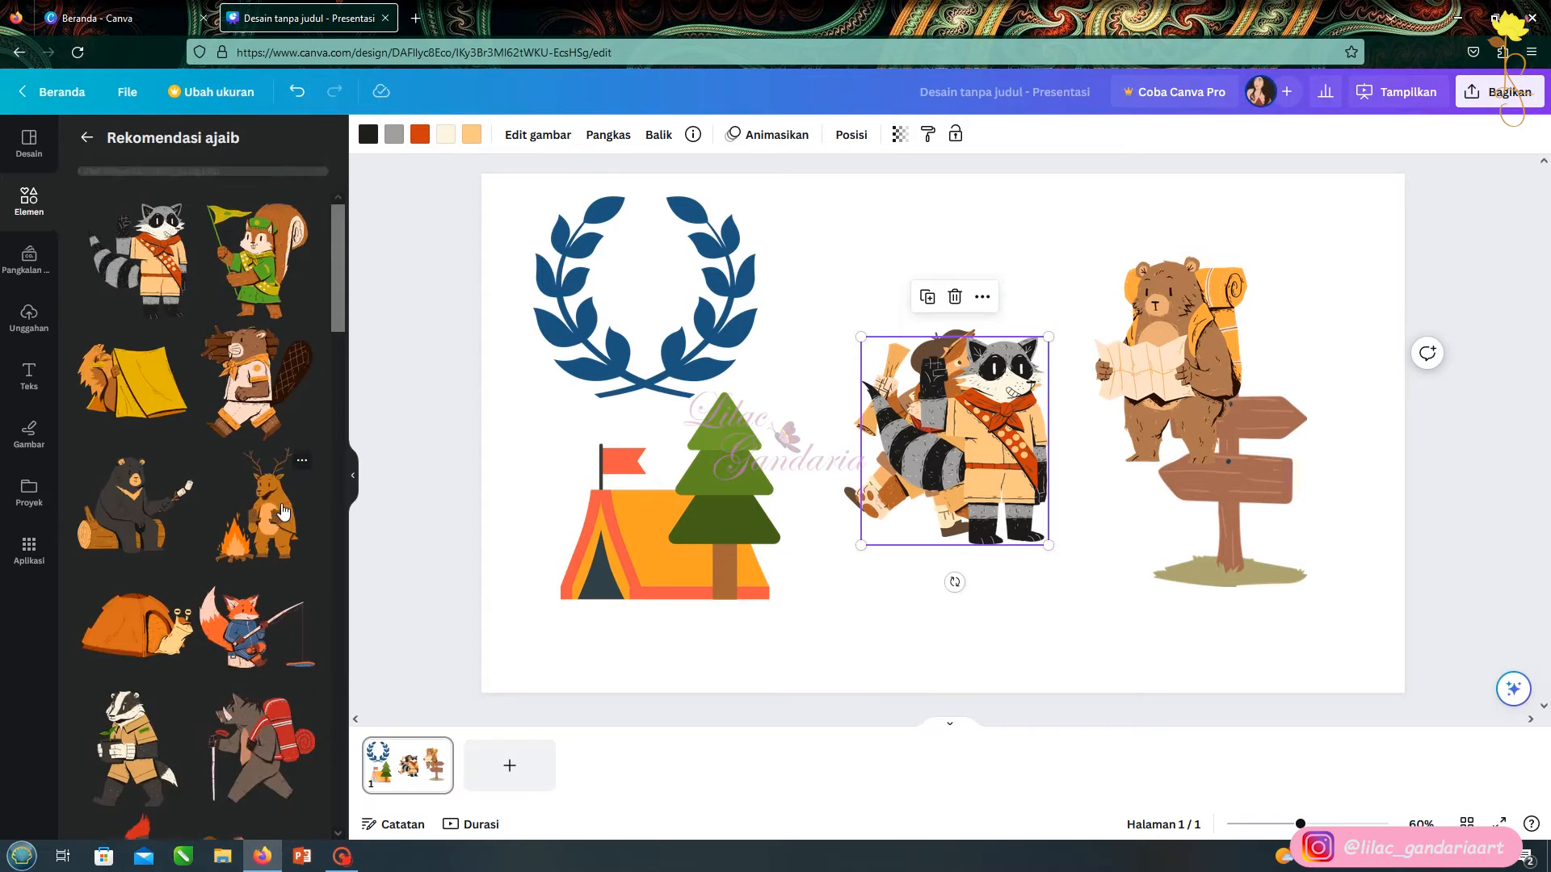
pyautogui.scroll(-5, 202, 501)
pyautogui.click(827, 633)
# Add a second page and set its background to the solid light blue #C6E1F1
pyautogui.click(504, 777)
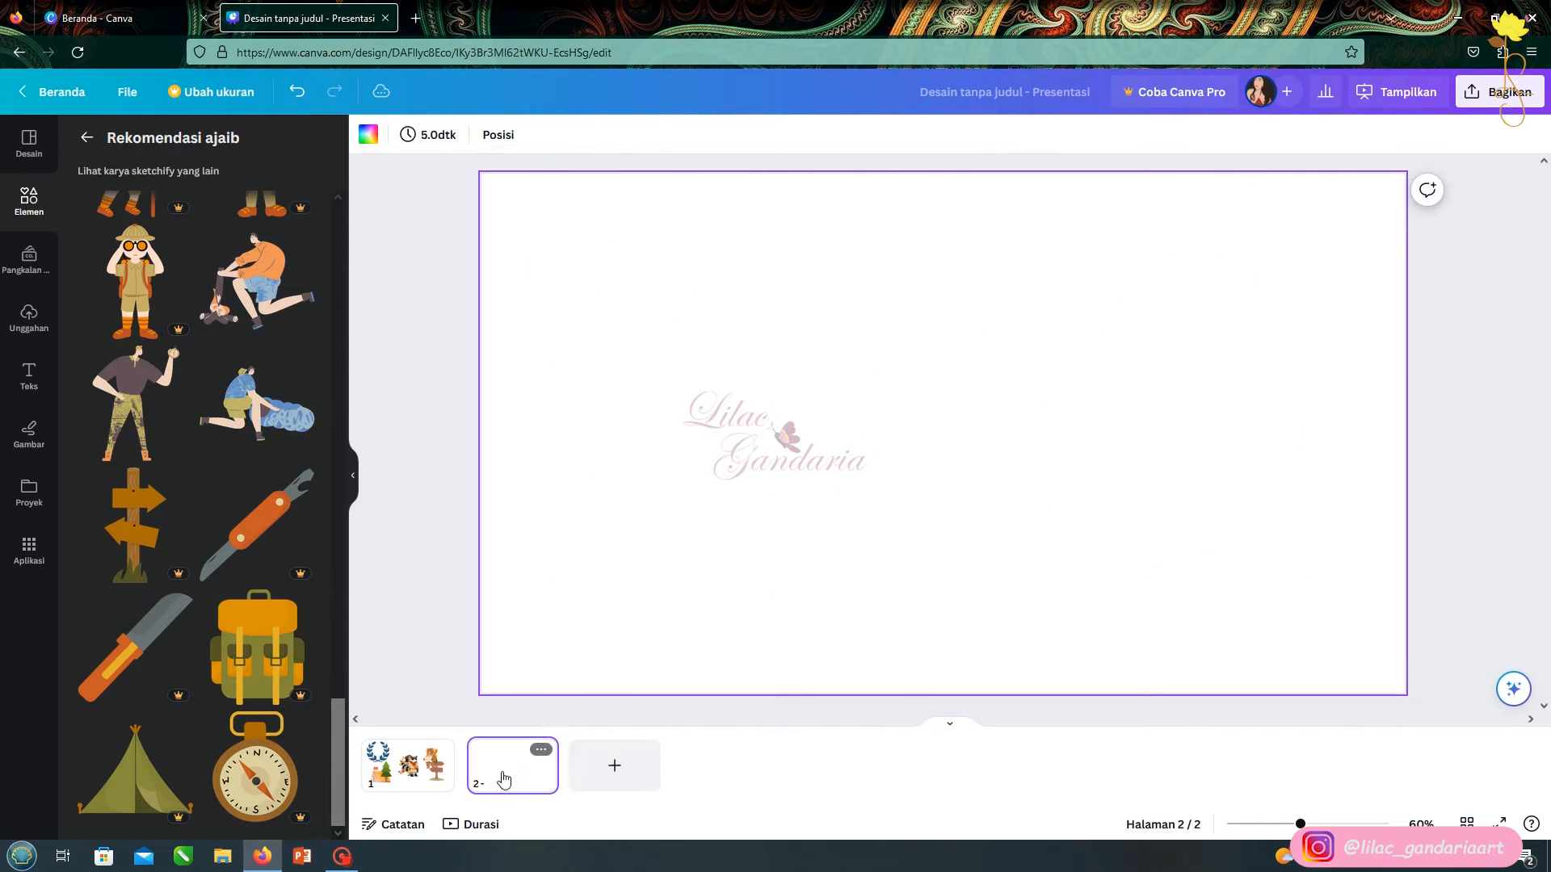
pyautogui.click(703, 494)
pyautogui.click(367, 138)
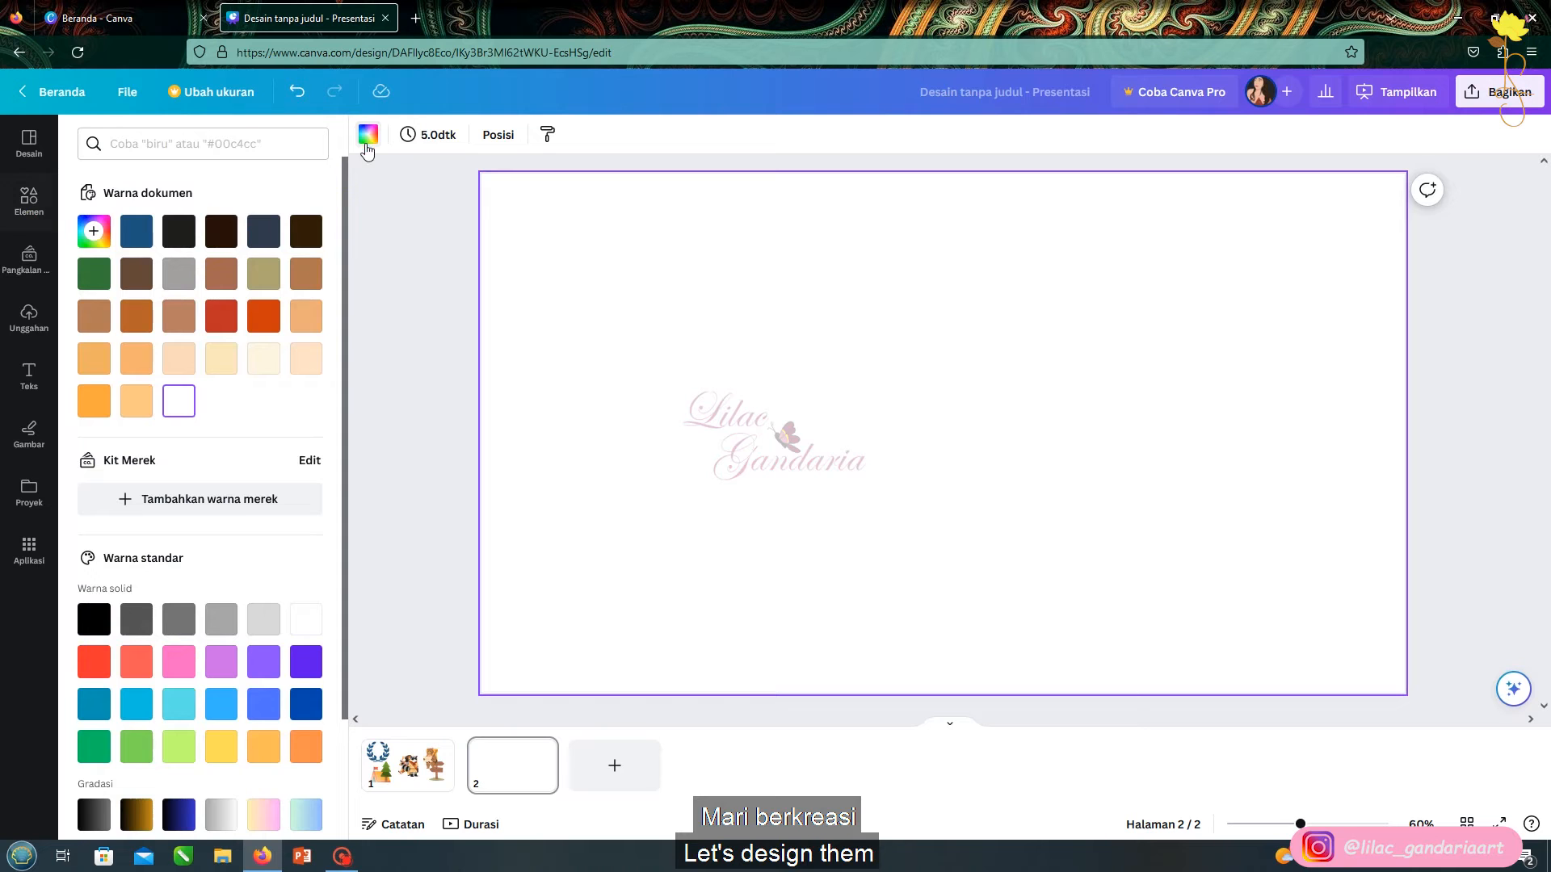
pyautogui.click(222, 709)
pyautogui.click(93, 231)
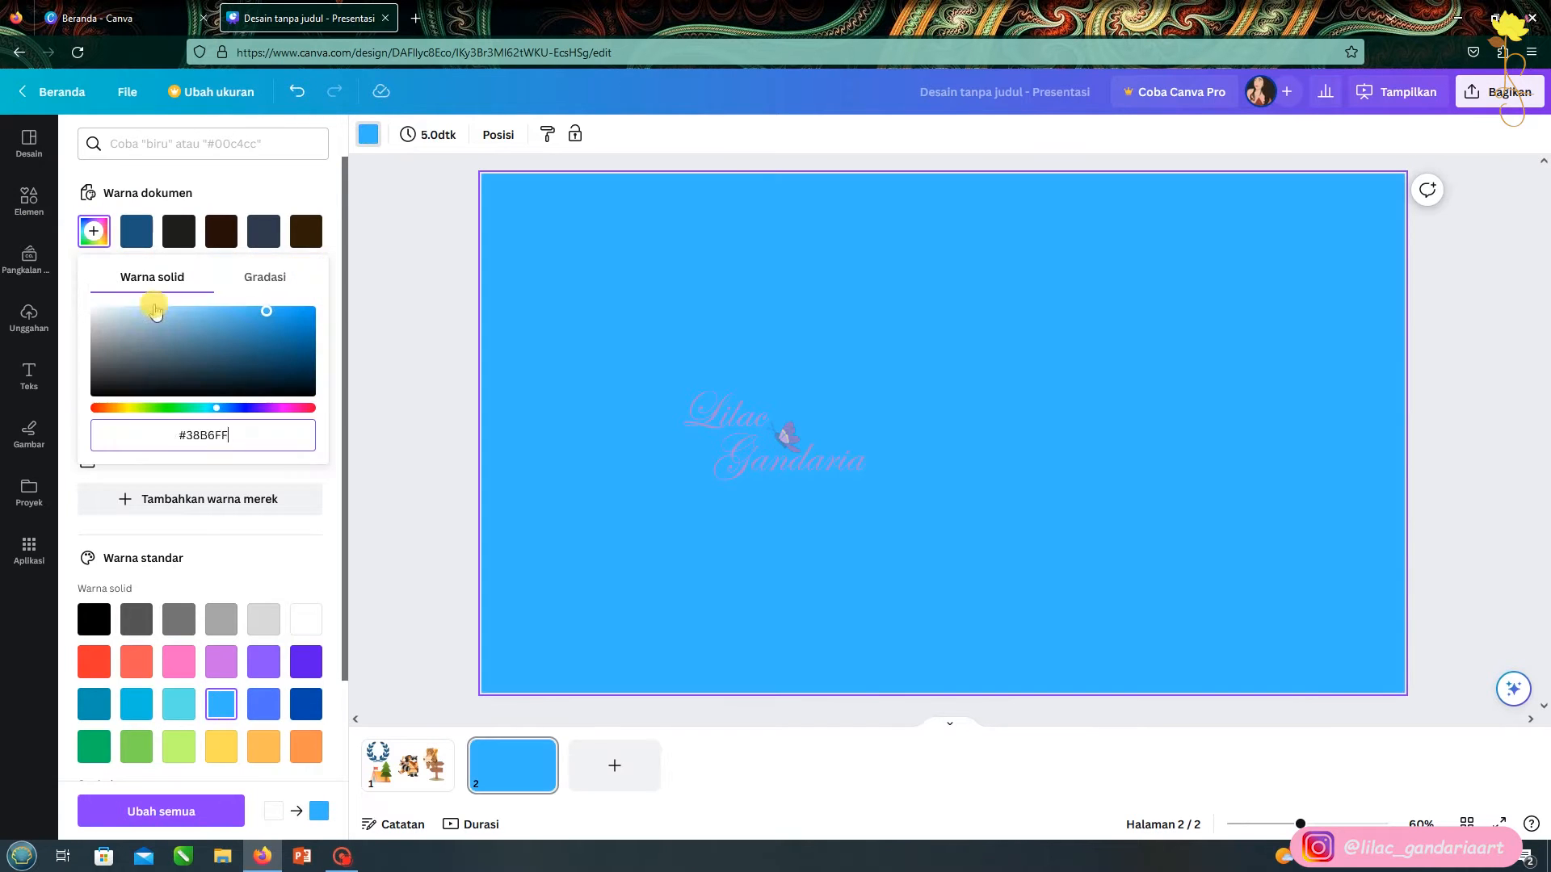
pyautogui.moveTo(239, 323); pyautogui.dragTo(138, 312)
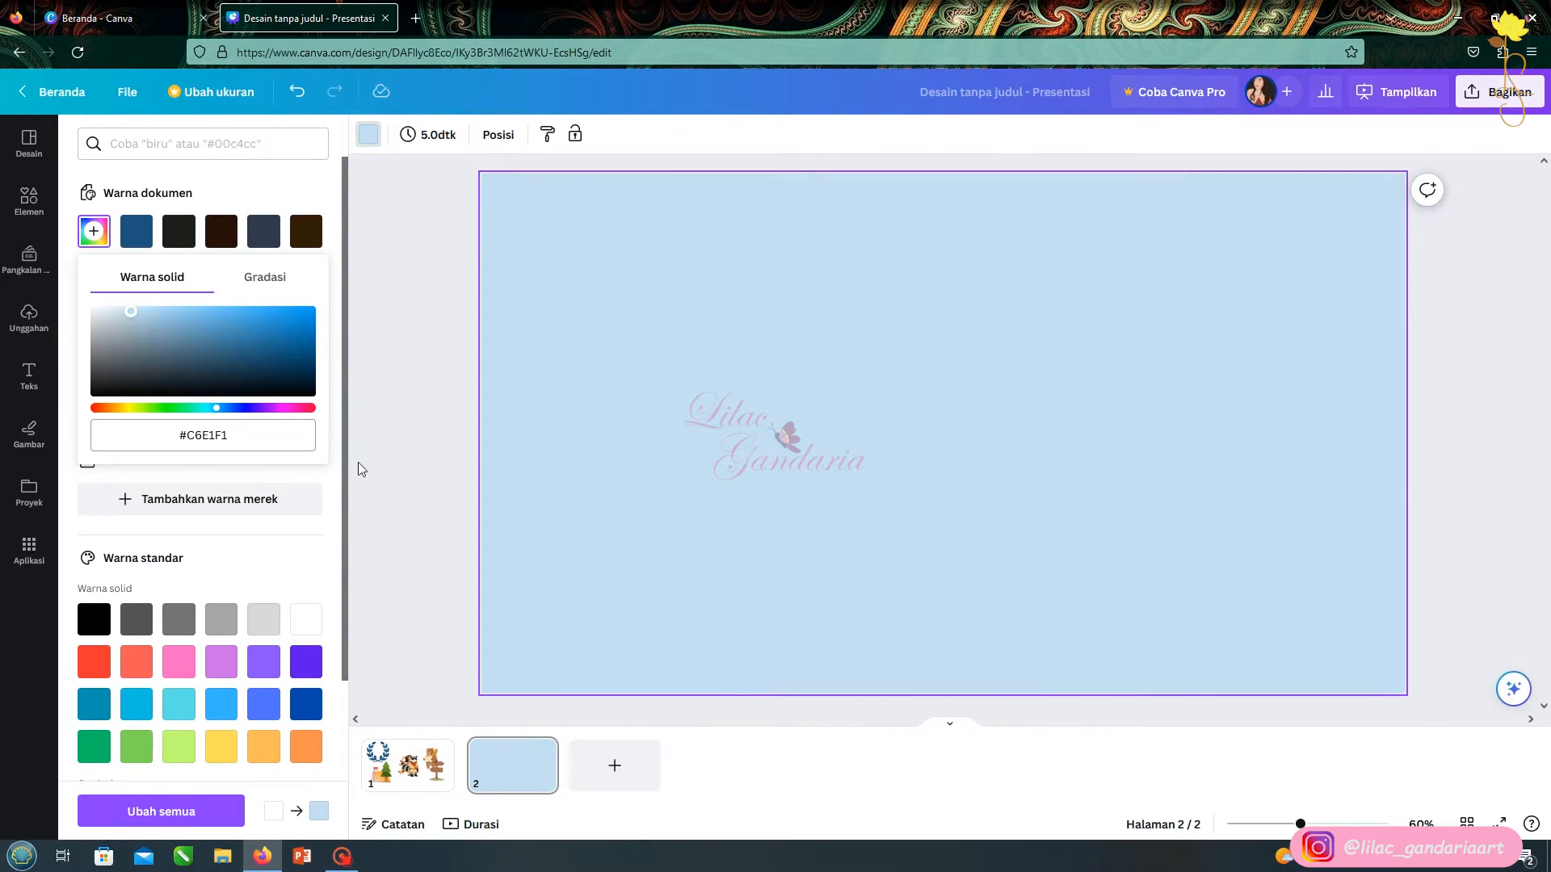
pyautogui.click(357, 466)
# Search the graphics for "rumput"
pyautogui.click(84, 138)
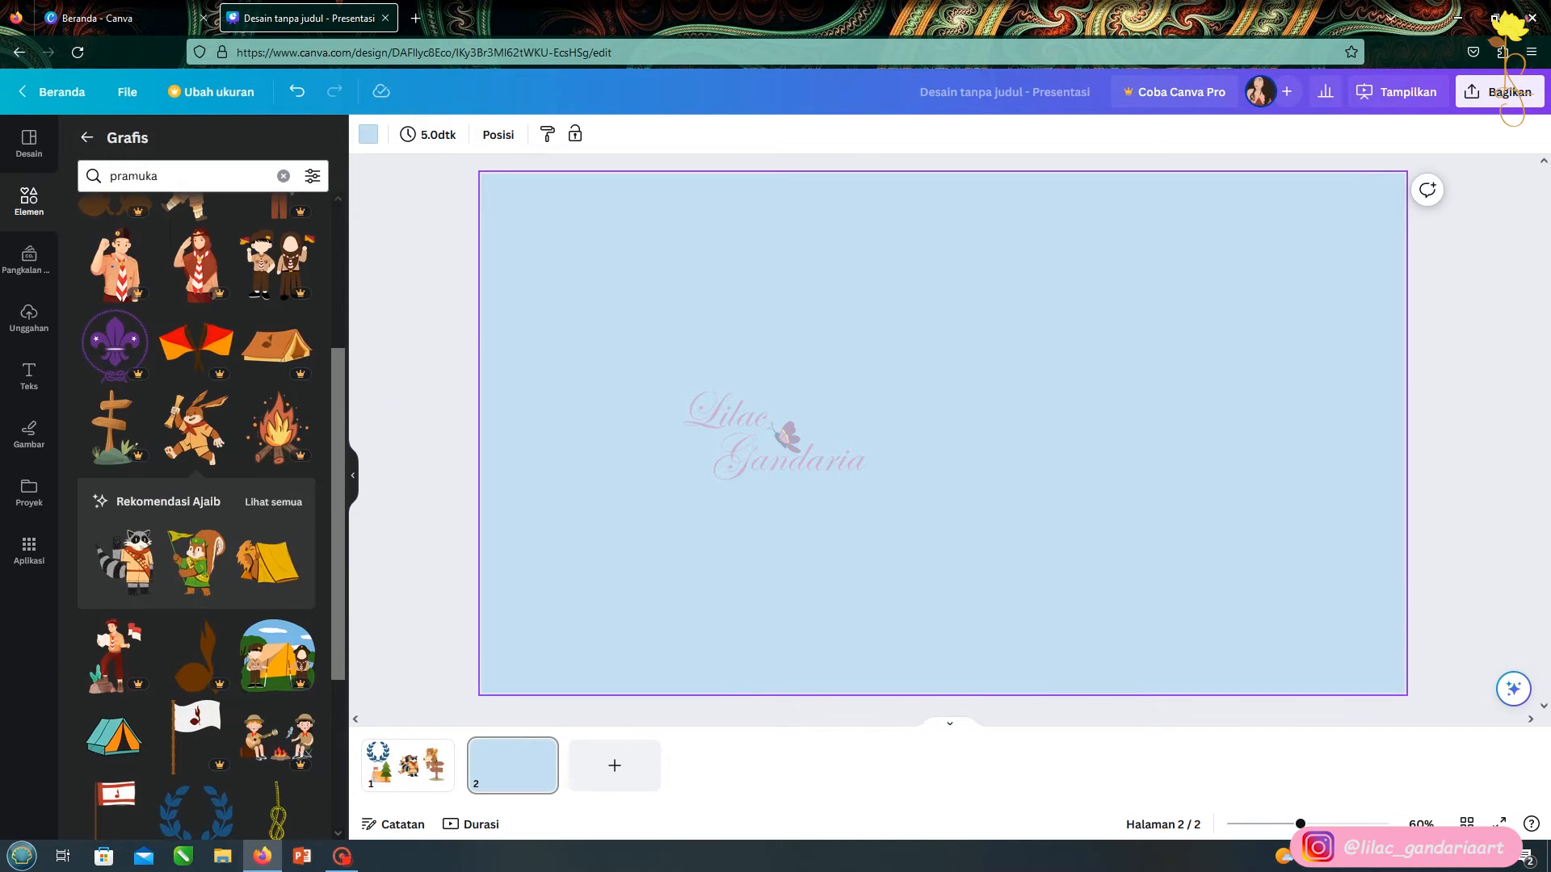
pyautogui.click(283, 175)
pyautogui.write('r')
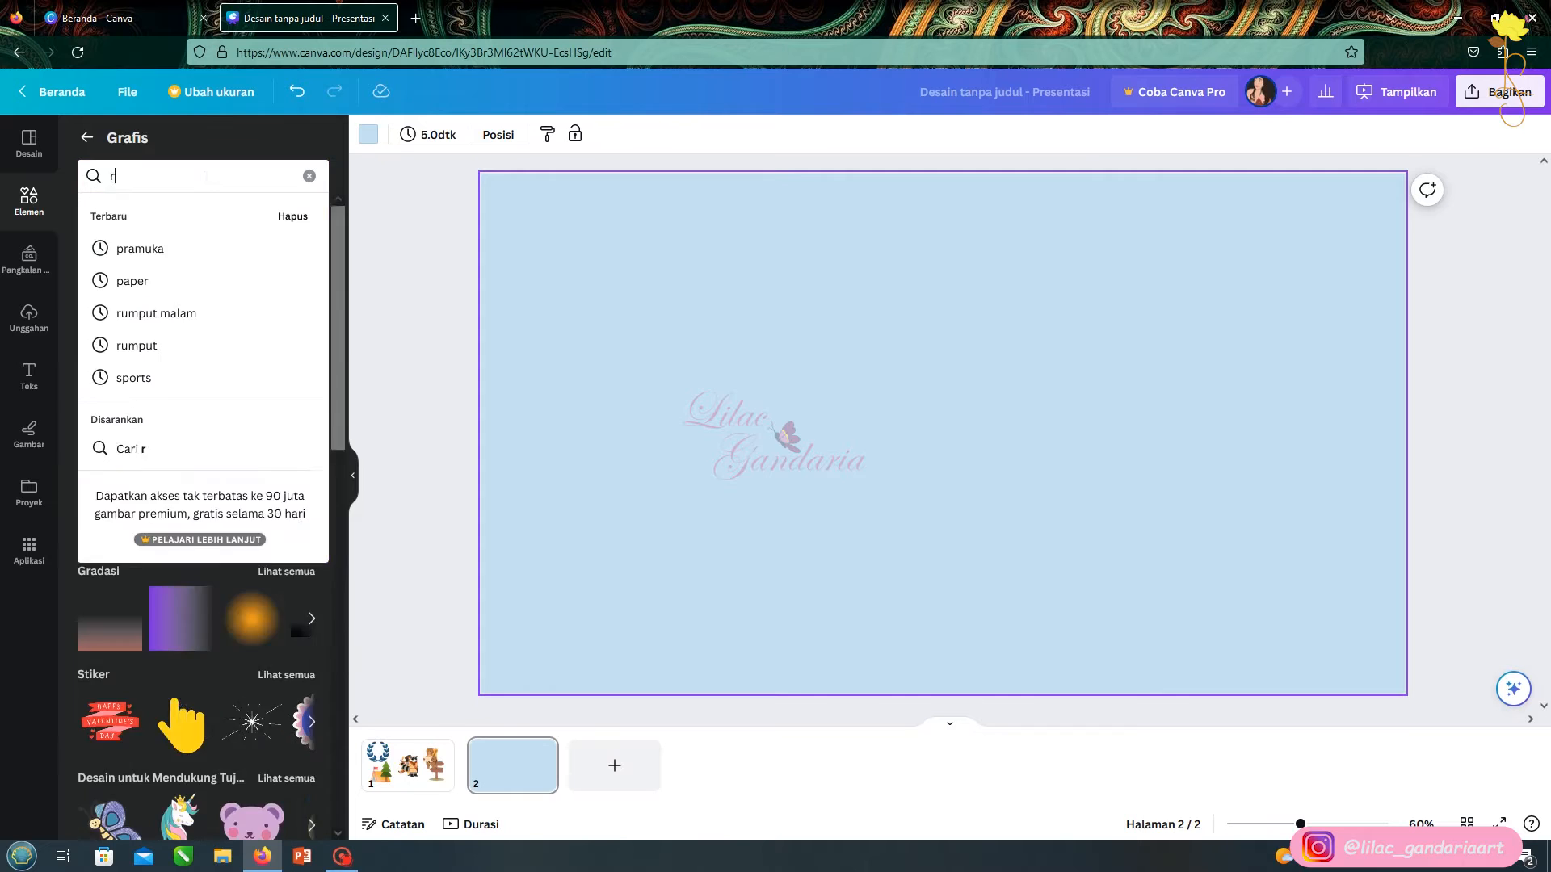
pyautogui.write('umput')
pyautogui.press('Return')
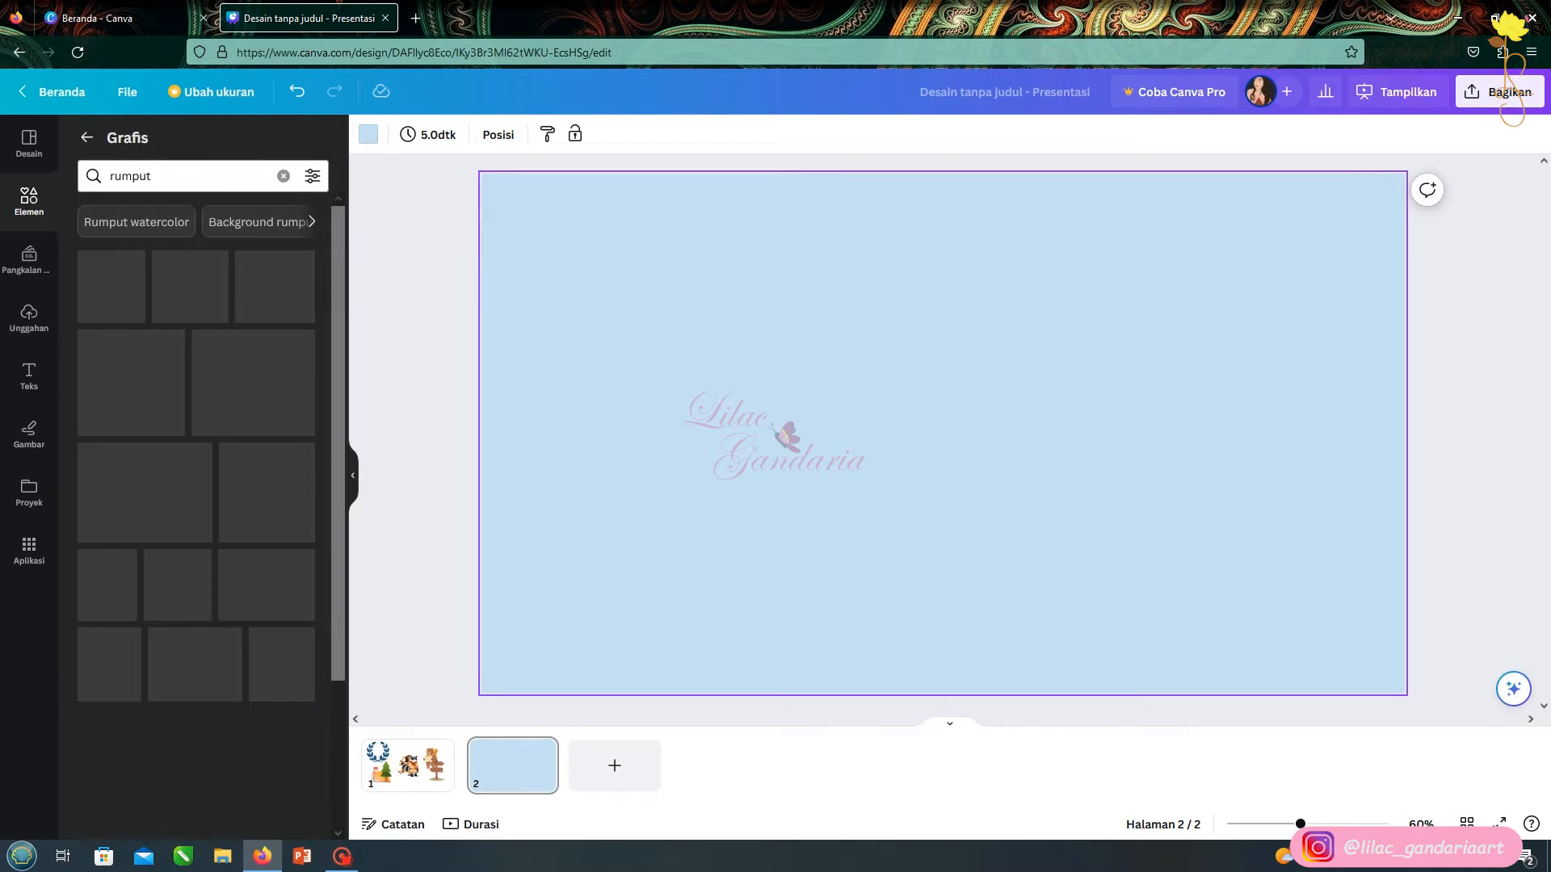
# Add the rolling green hills graphic and stretch it across the full width of the slide's bottom
pyautogui.click(200, 540)
pyautogui.moveTo(856, 452); pyautogui.dragTo(622, 651)
pyautogui.moveTo(841, 615); pyautogui.dragTo(1424, 491)
pyautogui.moveTo(475, 488); pyautogui.dragTo(462, 489)
# Add the free row-of-bushes graphic from the "rumput" graphics and place it on the dark green hill at the right
pyautogui.scroll(-5, 232, 430)
pyautogui.scroll(-15, 232, 429)
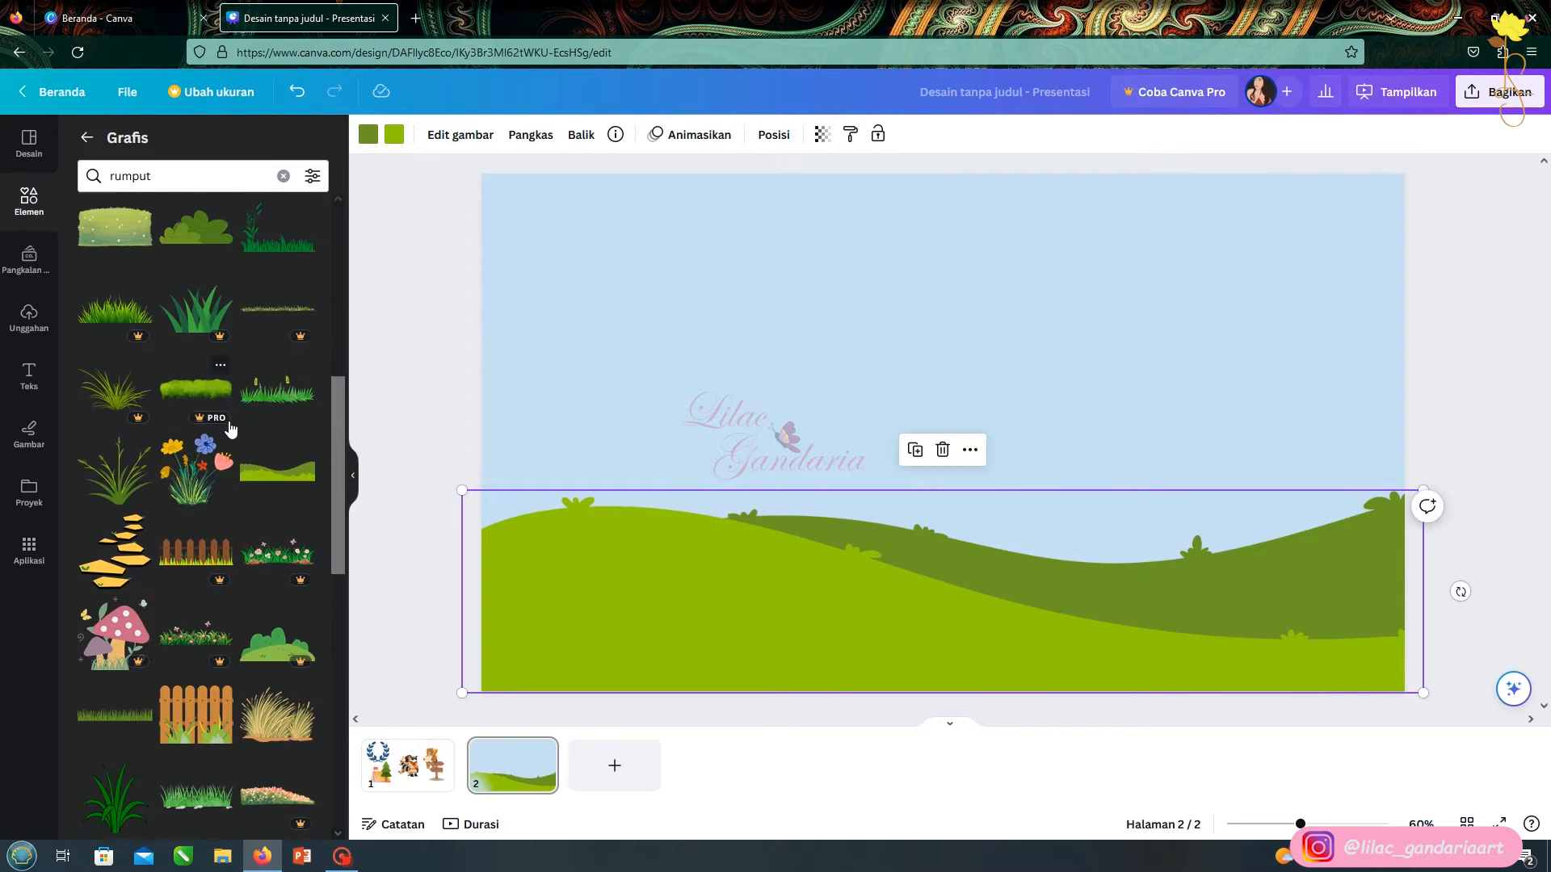
pyautogui.scroll(-10, 229, 427)
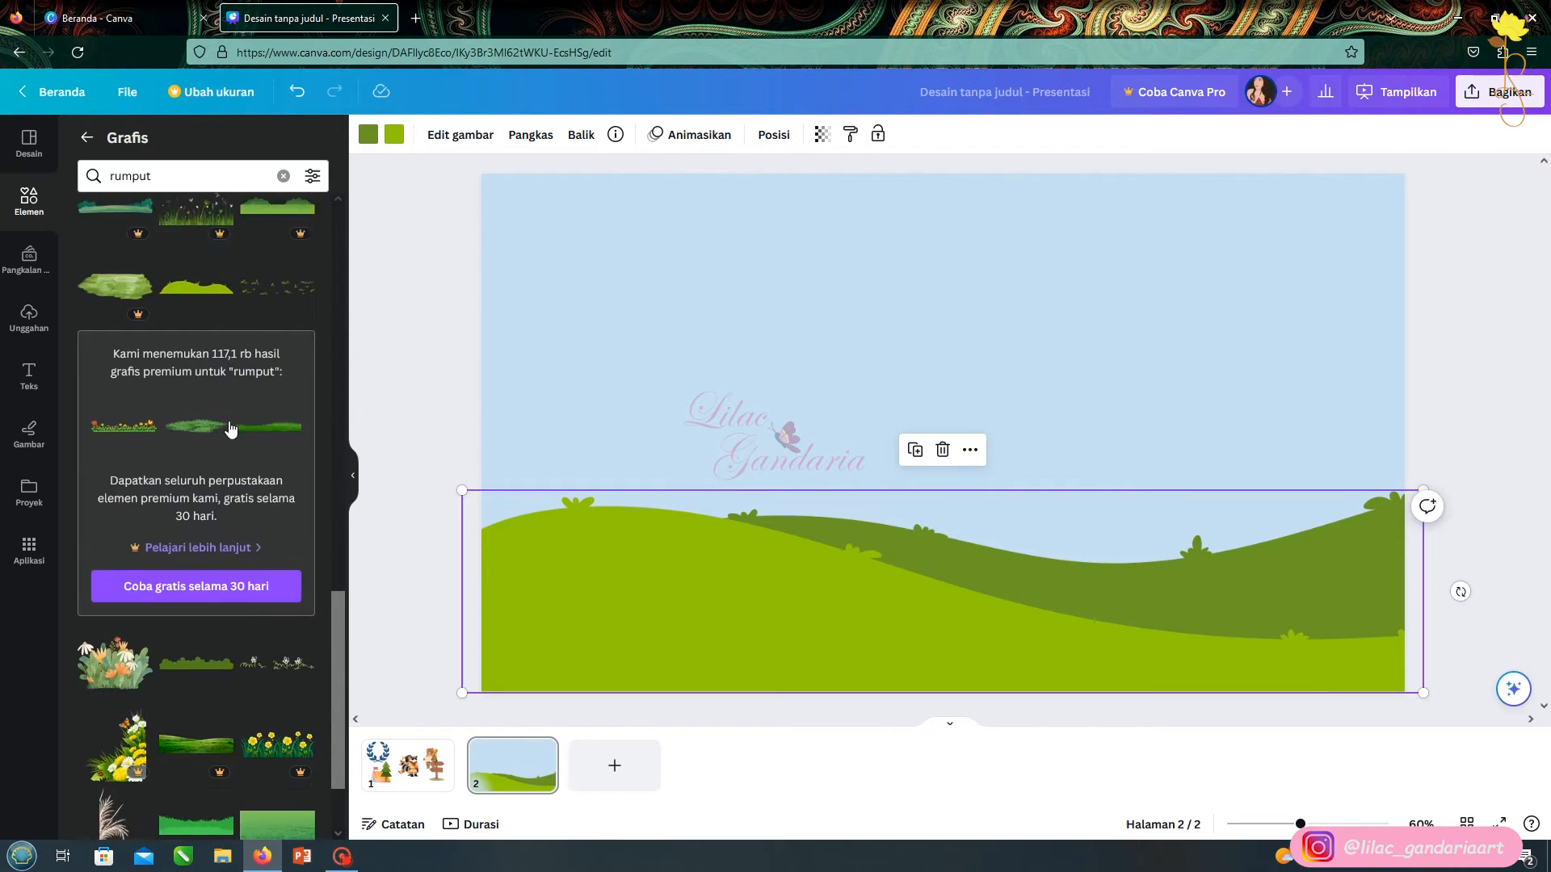
pyautogui.scroll(10, 187, 592)
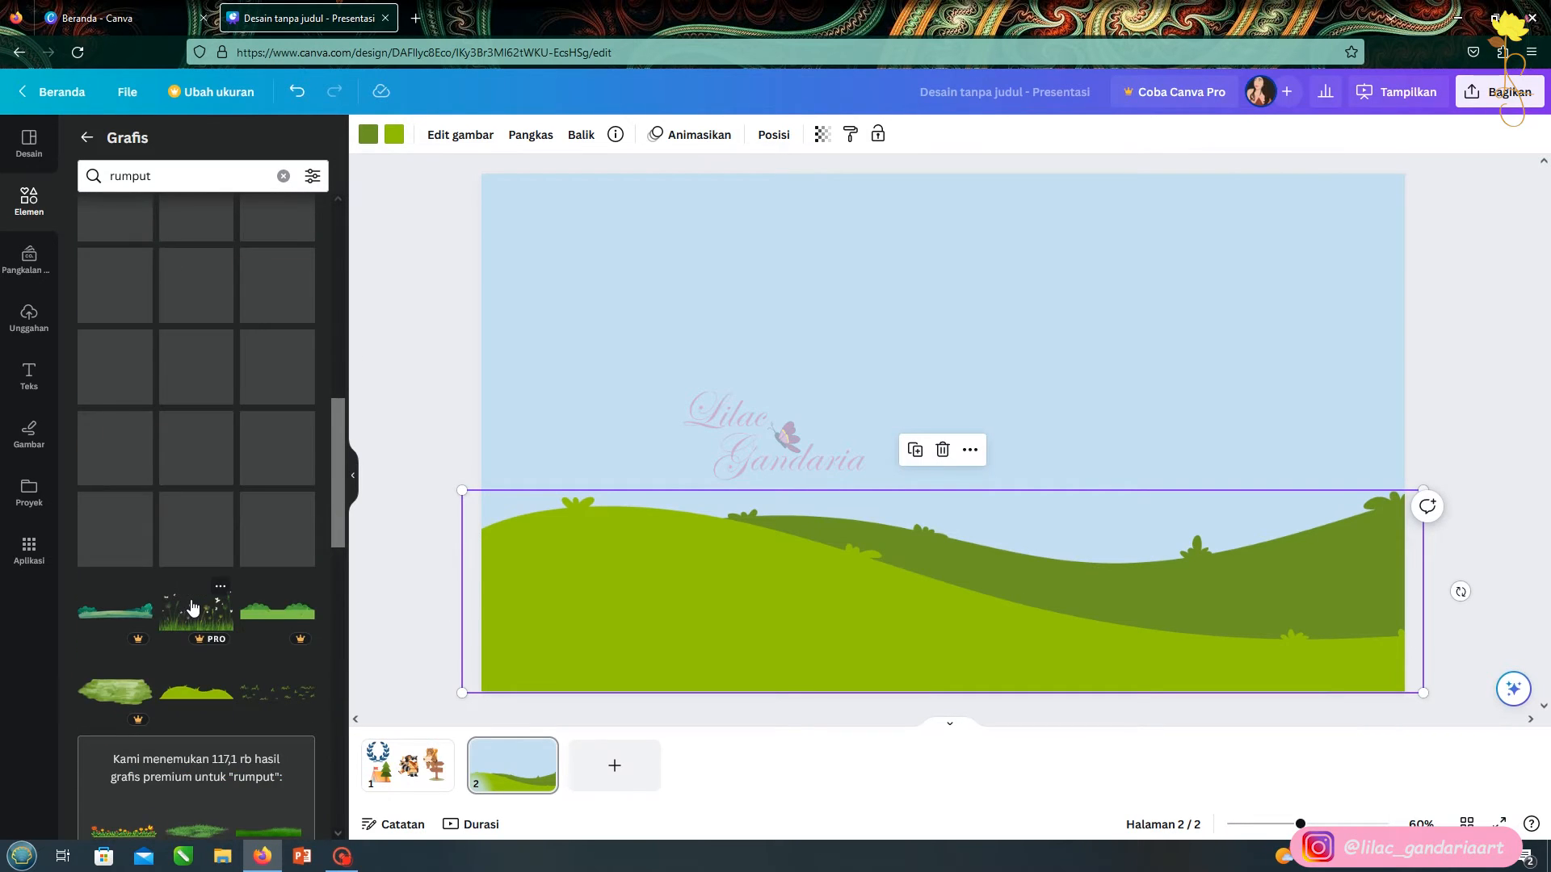
pyautogui.scroll(10, 274, 619)
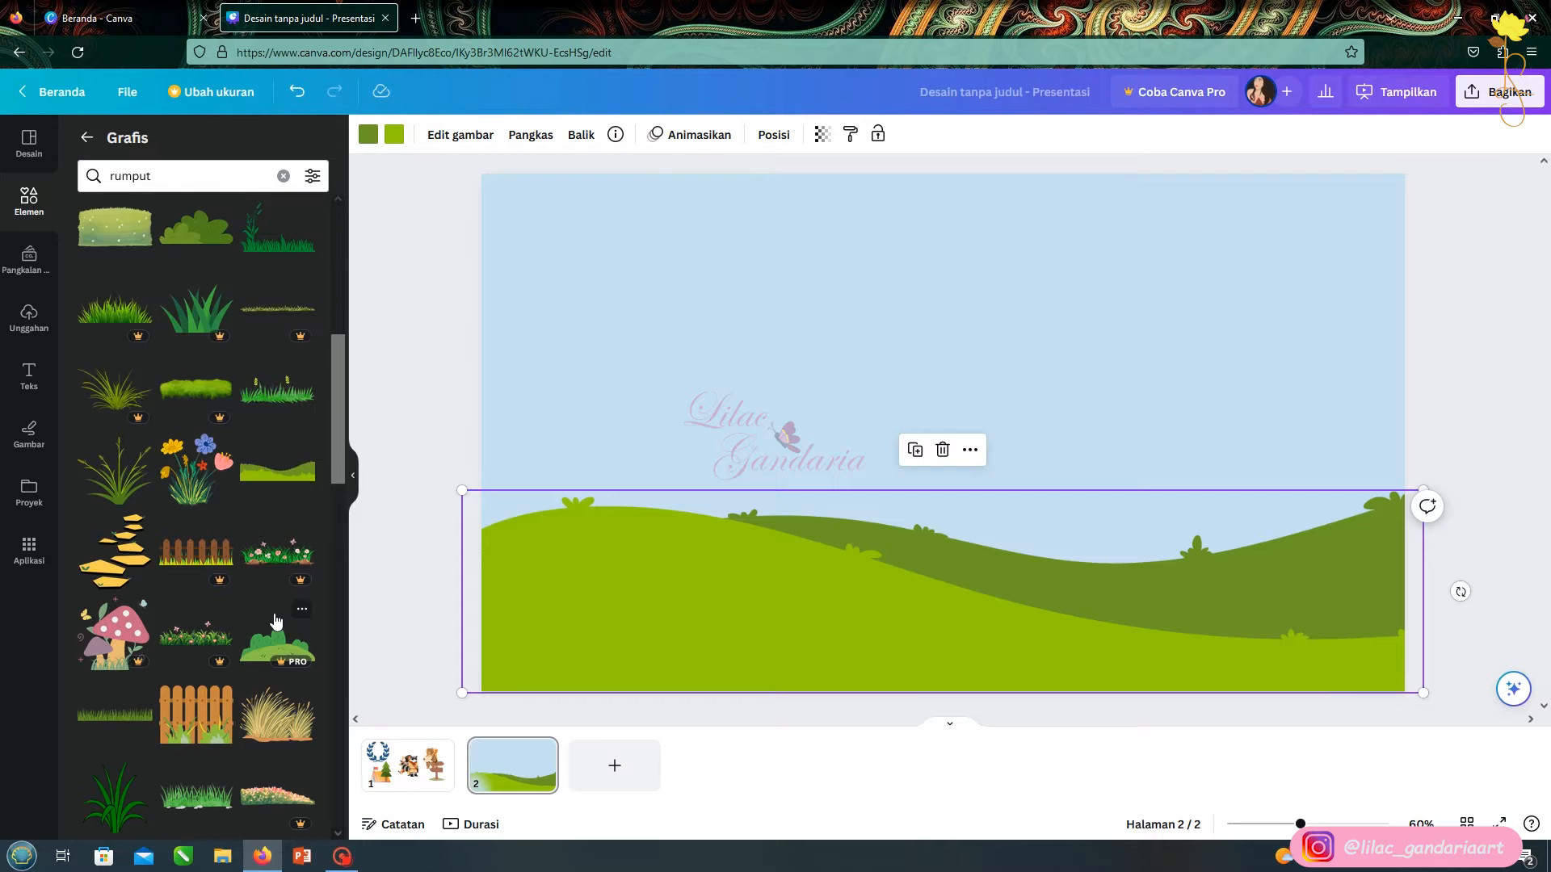
pyautogui.click(277, 372)
pyautogui.moveTo(1002, 432); pyautogui.dragTo(1202, 531)
# Search the graphics for "gunung"
pyautogui.click(270, 175)
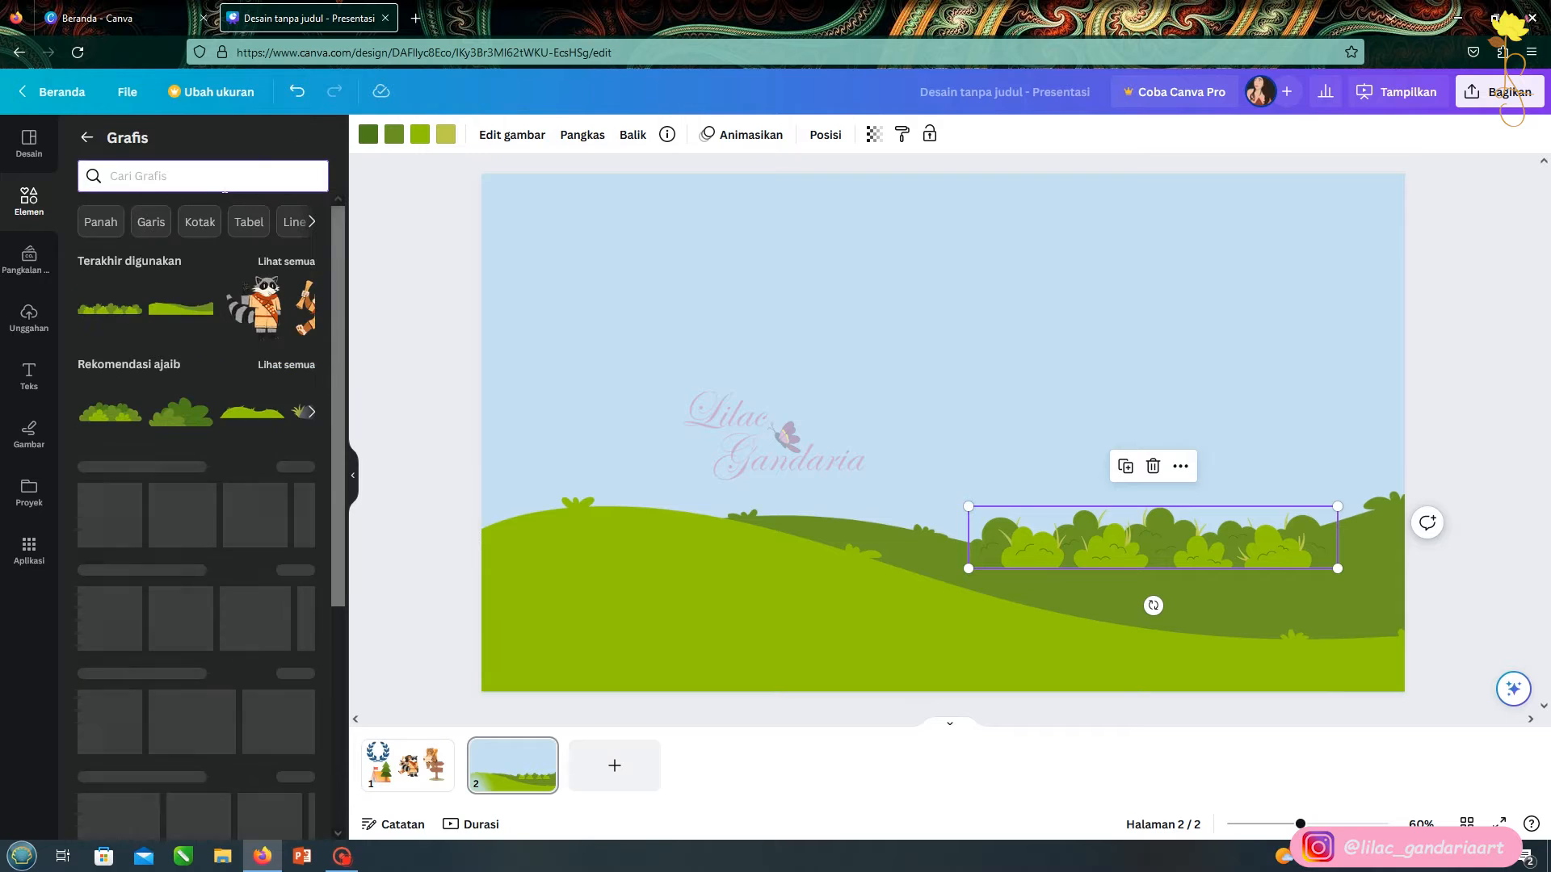
pyautogui.write('gunung')
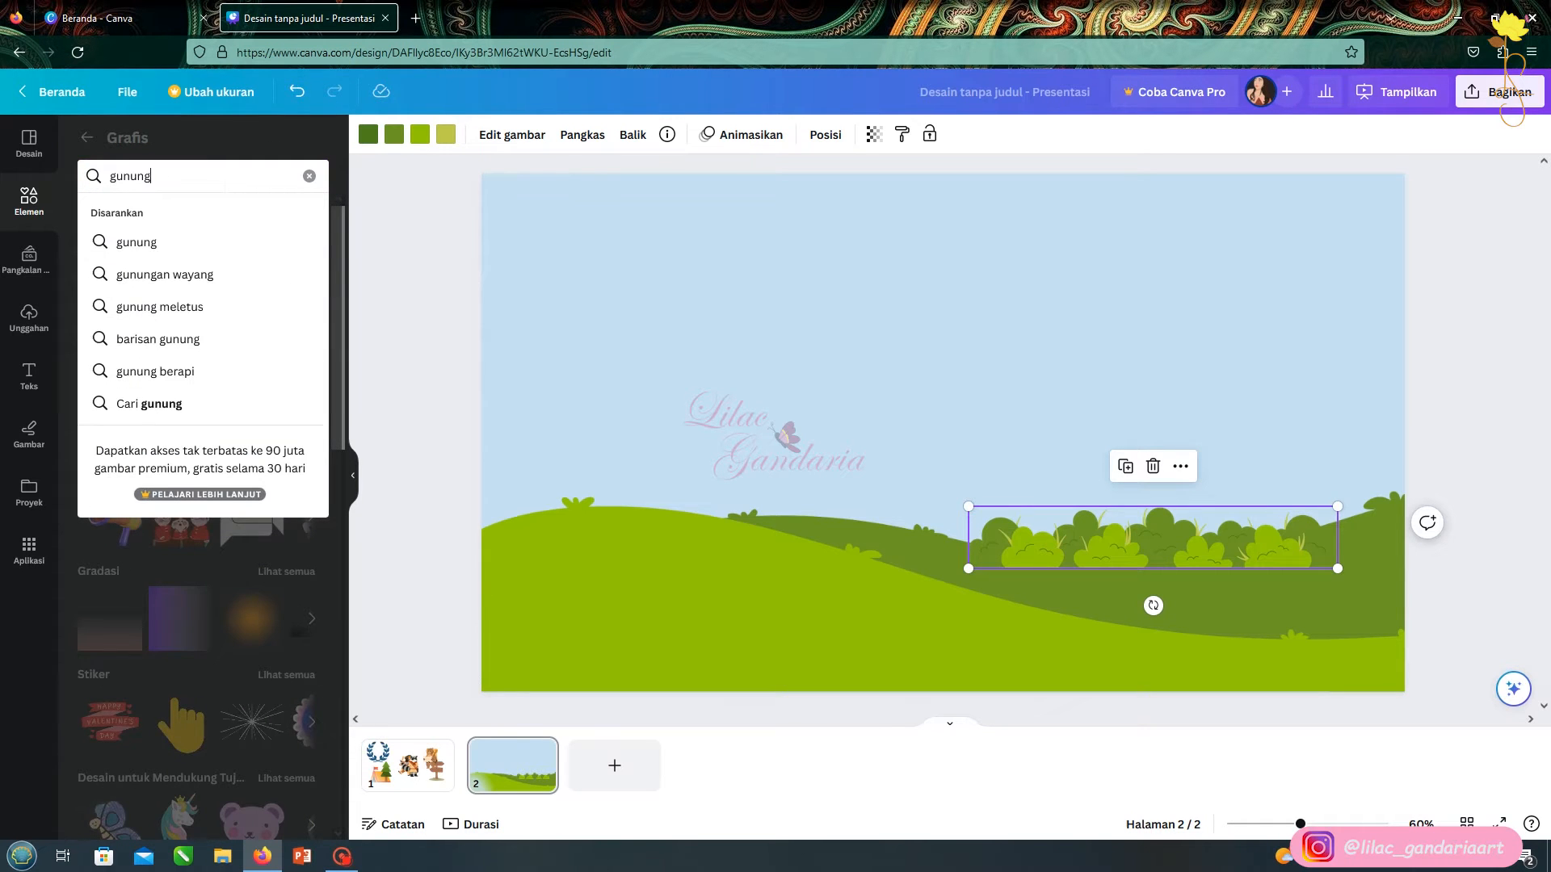
pyautogui.click(153, 242)
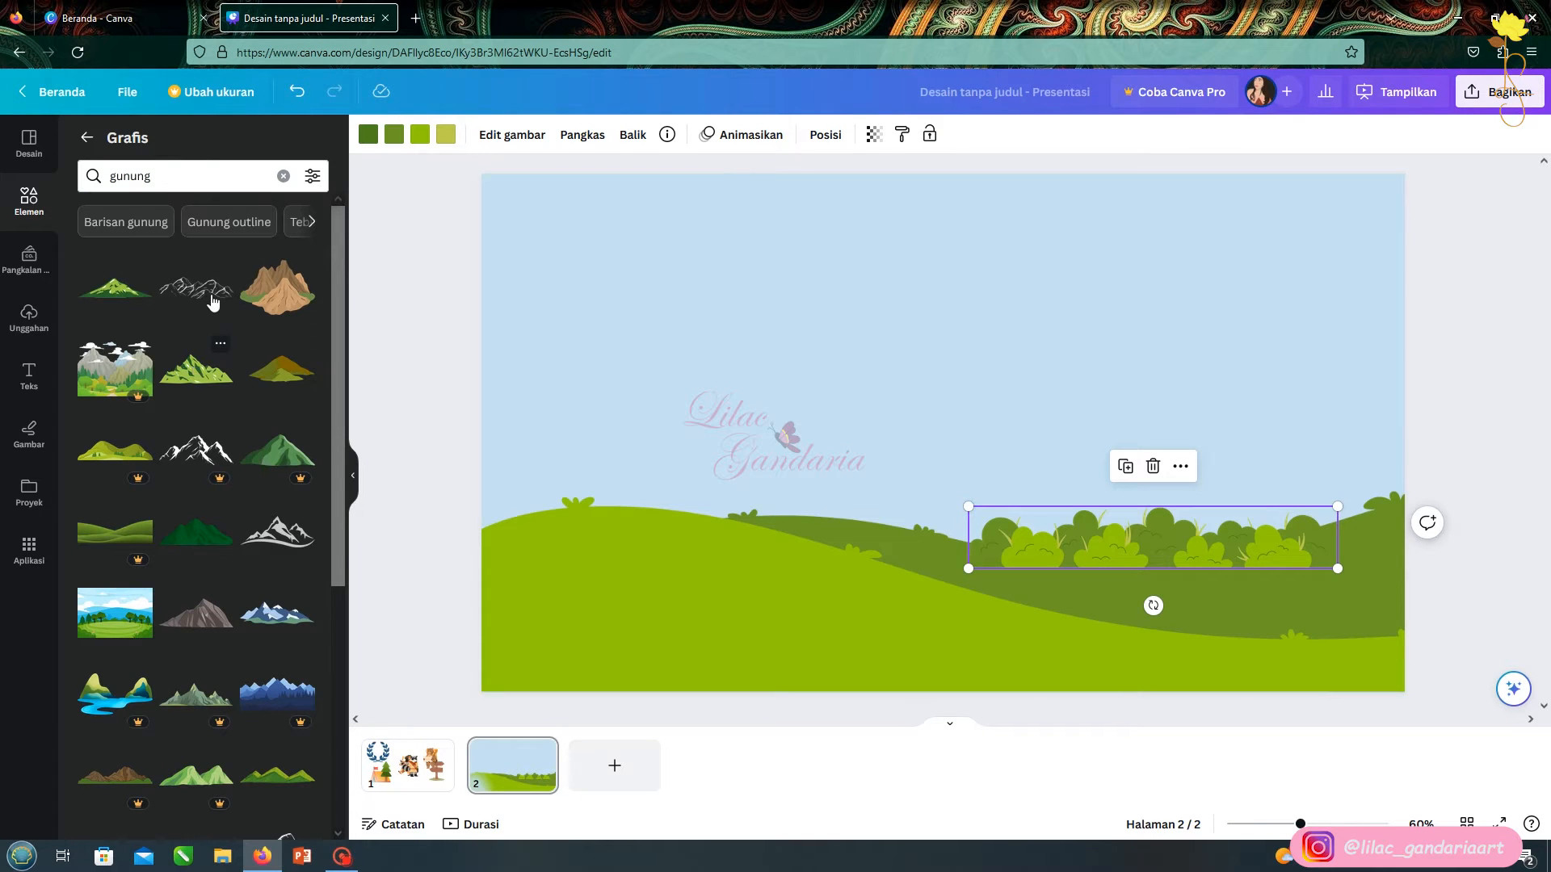
# Try three green mountain graphics on the slide and keep only the jagged light-green one with the pointed peak
pyautogui.click(125, 302)
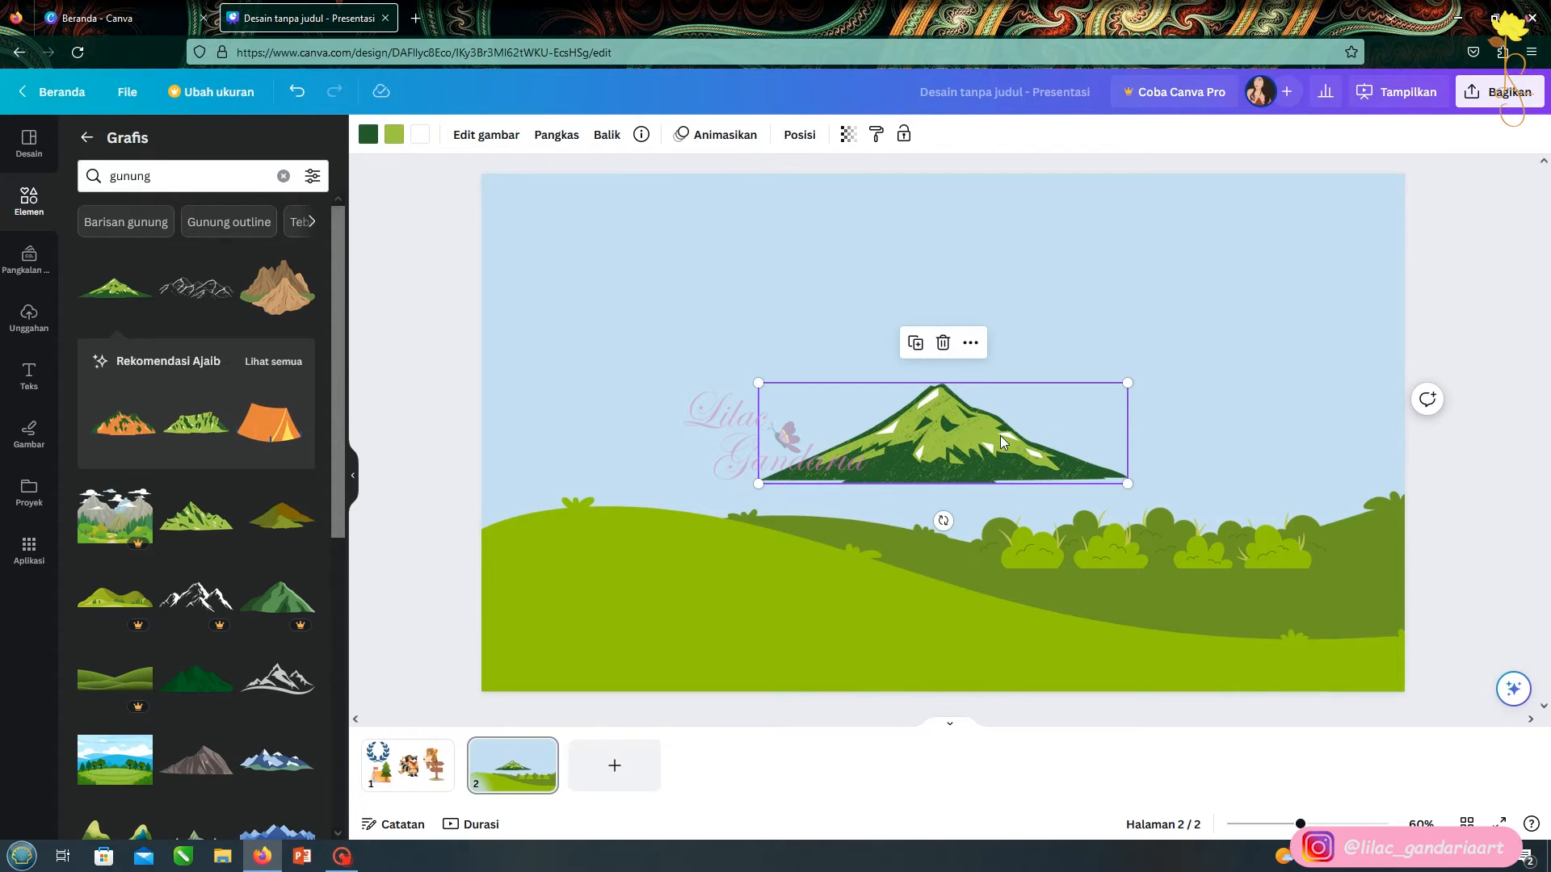
pyautogui.press('Delete')
pyautogui.click(196, 421)
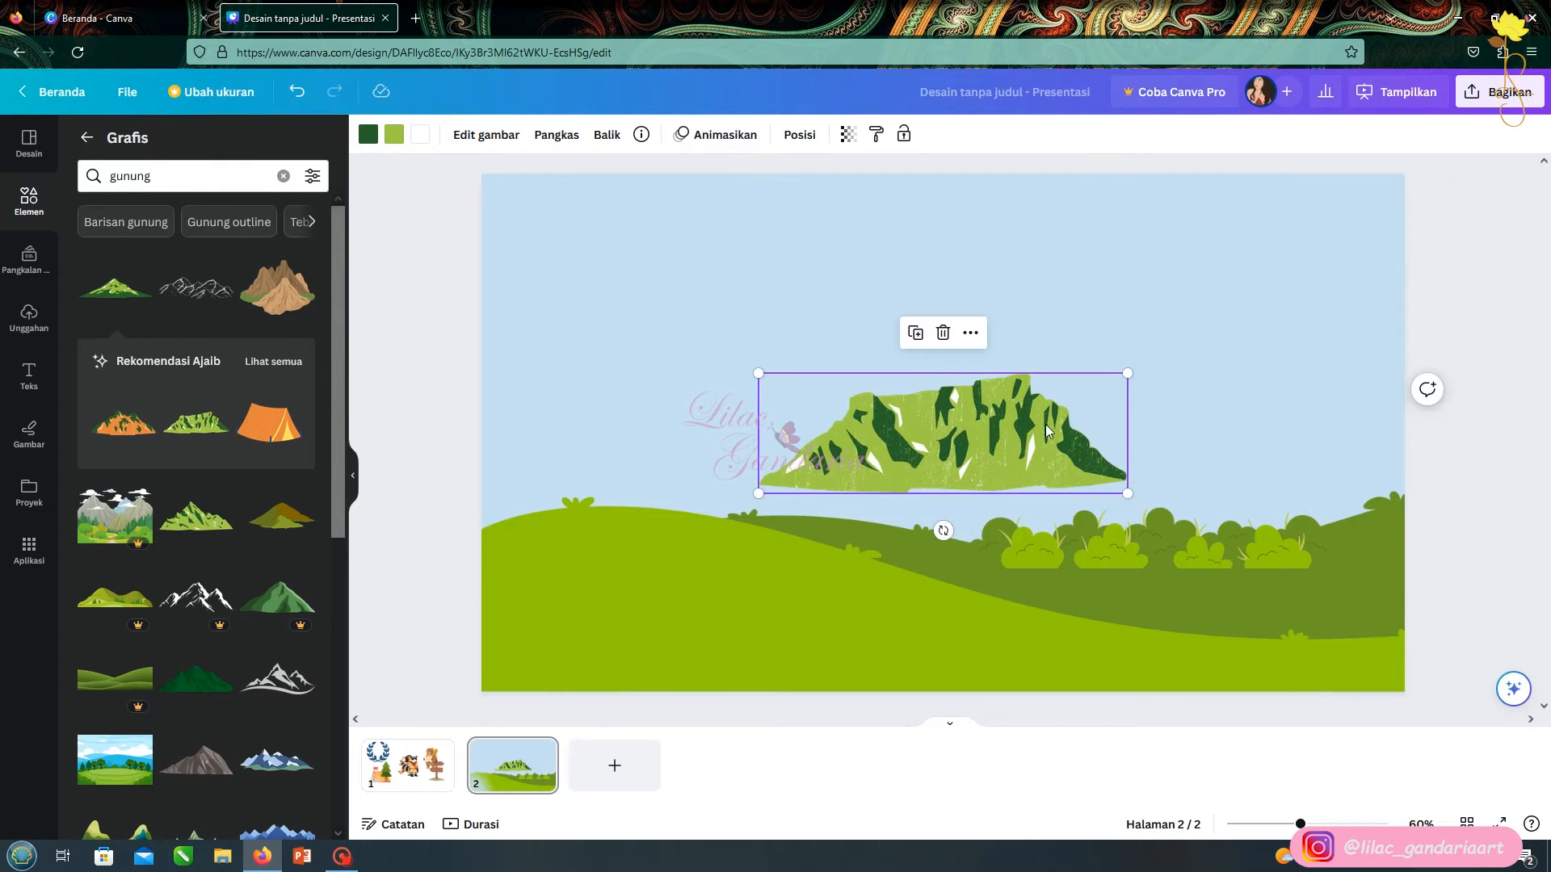
pyautogui.click(195, 515)
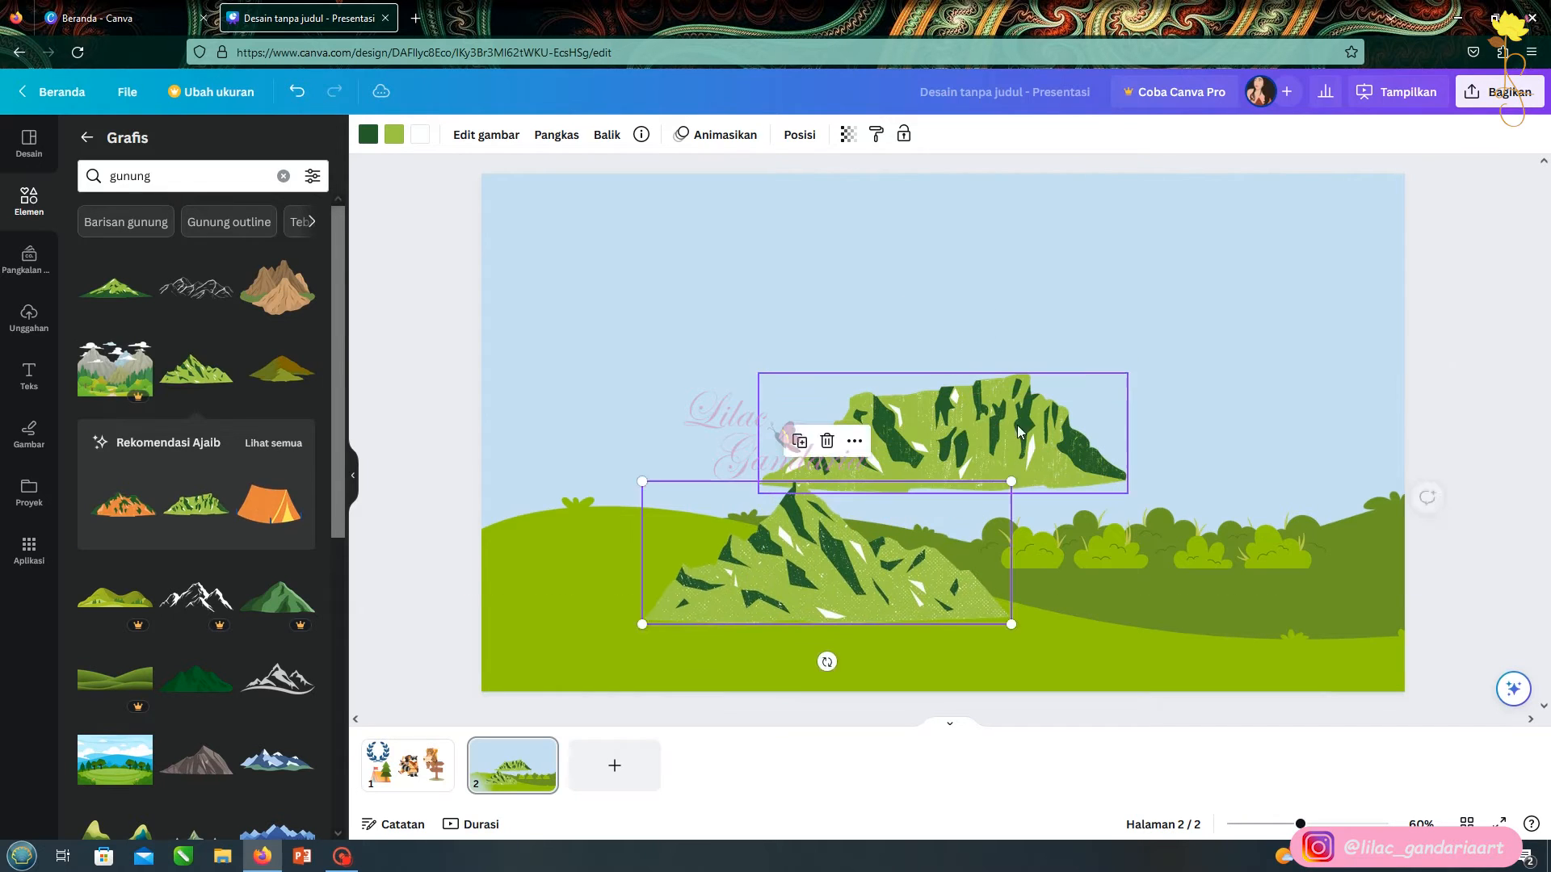
pyautogui.click(1016, 425)
pyautogui.press('Delete')
# Enlarge the mountain on the slide's right half and reorder it behind the hills and bushes
pyautogui.moveTo(880, 502); pyautogui.dragTo(1263, 422)
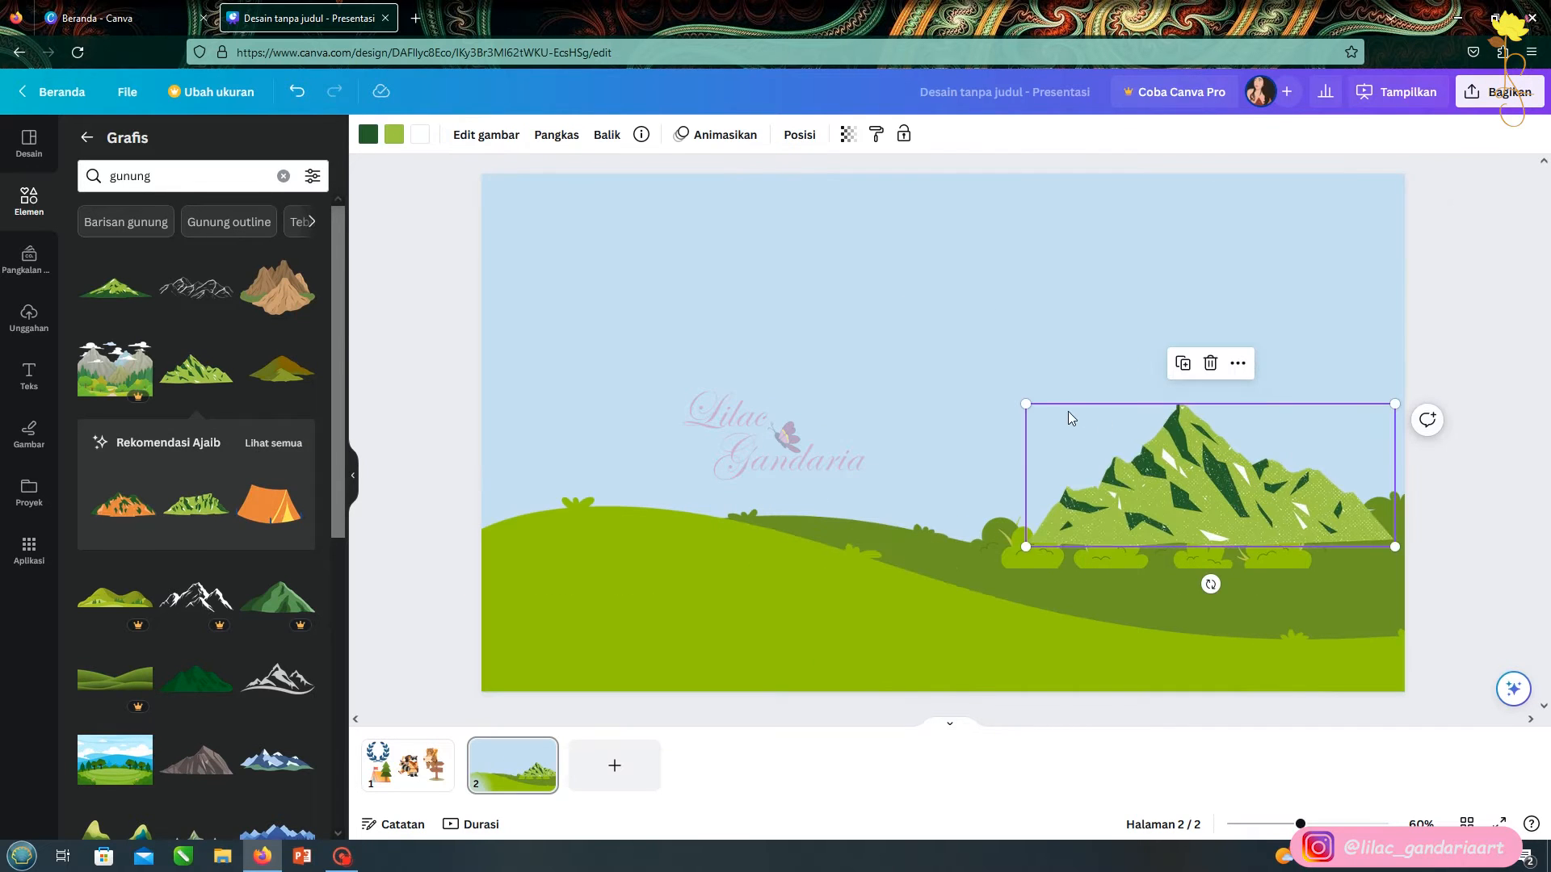
pyautogui.moveTo(1026, 404); pyautogui.dragTo(839, 331)
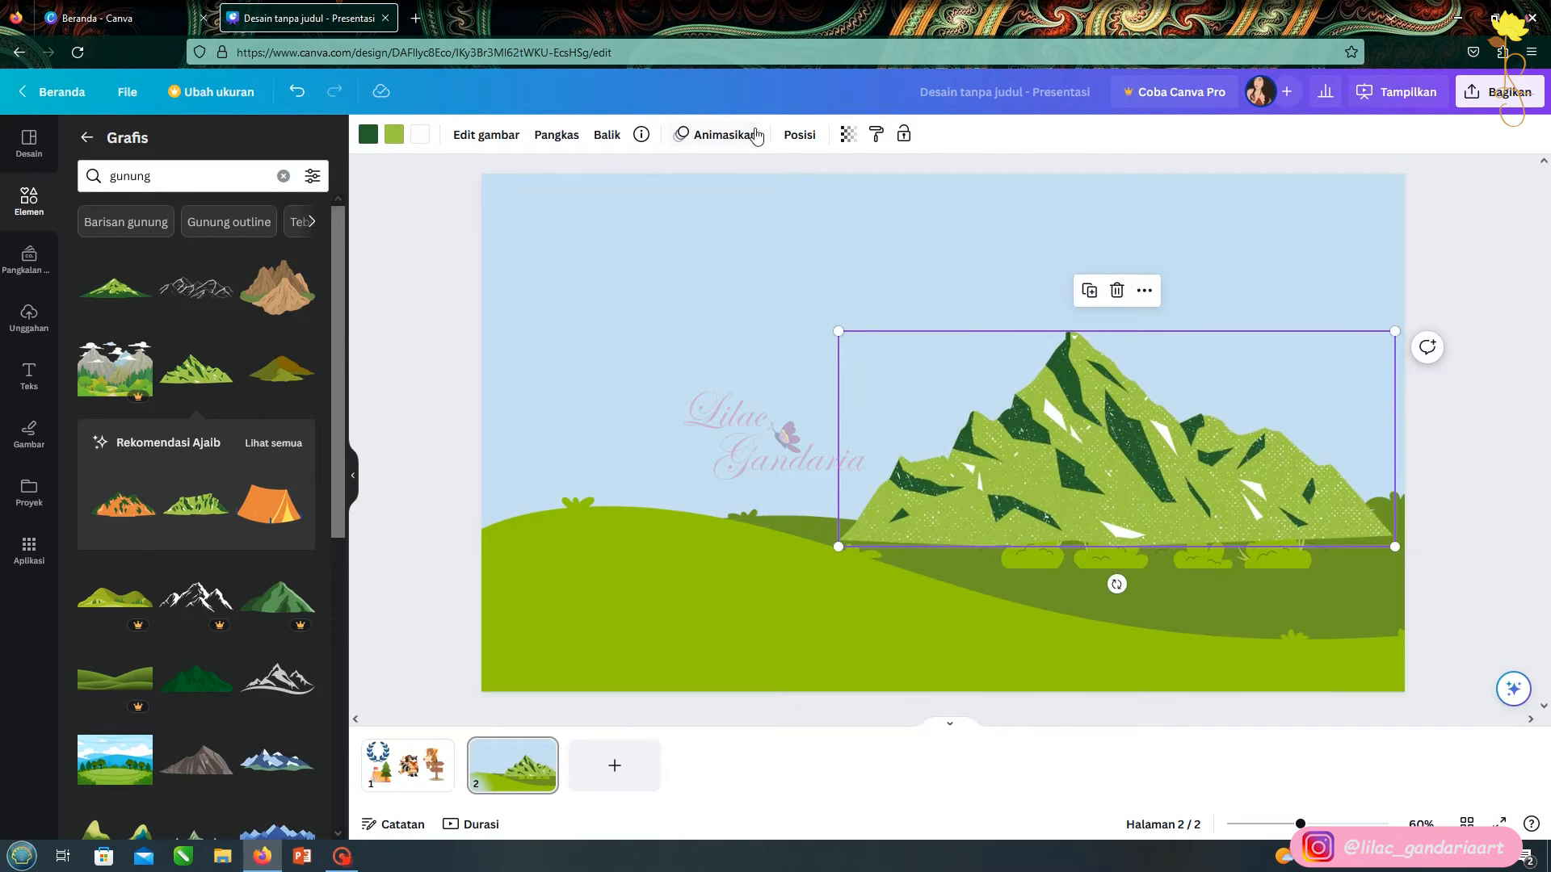
pyautogui.click(798, 135)
pyautogui.click(299, 137)
pyautogui.moveTo(211, 236); pyautogui.dragTo(219, 348)
pyautogui.moveTo(1122, 449); pyautogui.dragTo(1174, 430)
pyautogui.moveTo(891, 538); pyautogui.dragTo(873, 551)
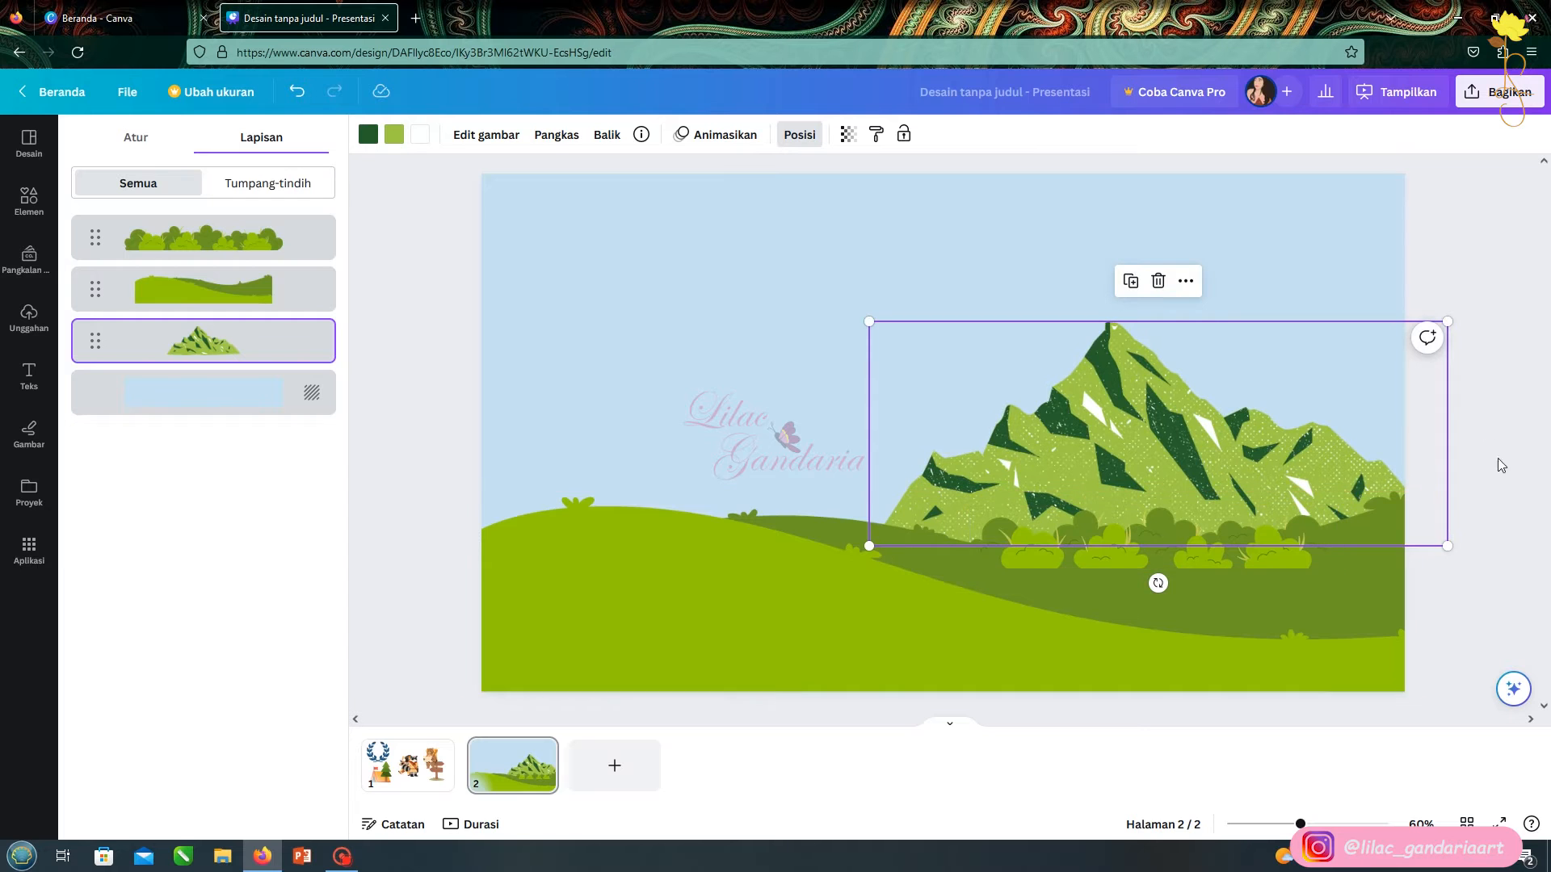
# Search the elements for "awan" and show only graphics
pyautogui.click(29, 200)
pyautogui.click(197, 141)
pyautogui.write('awan')
pyautogui.press('Return')
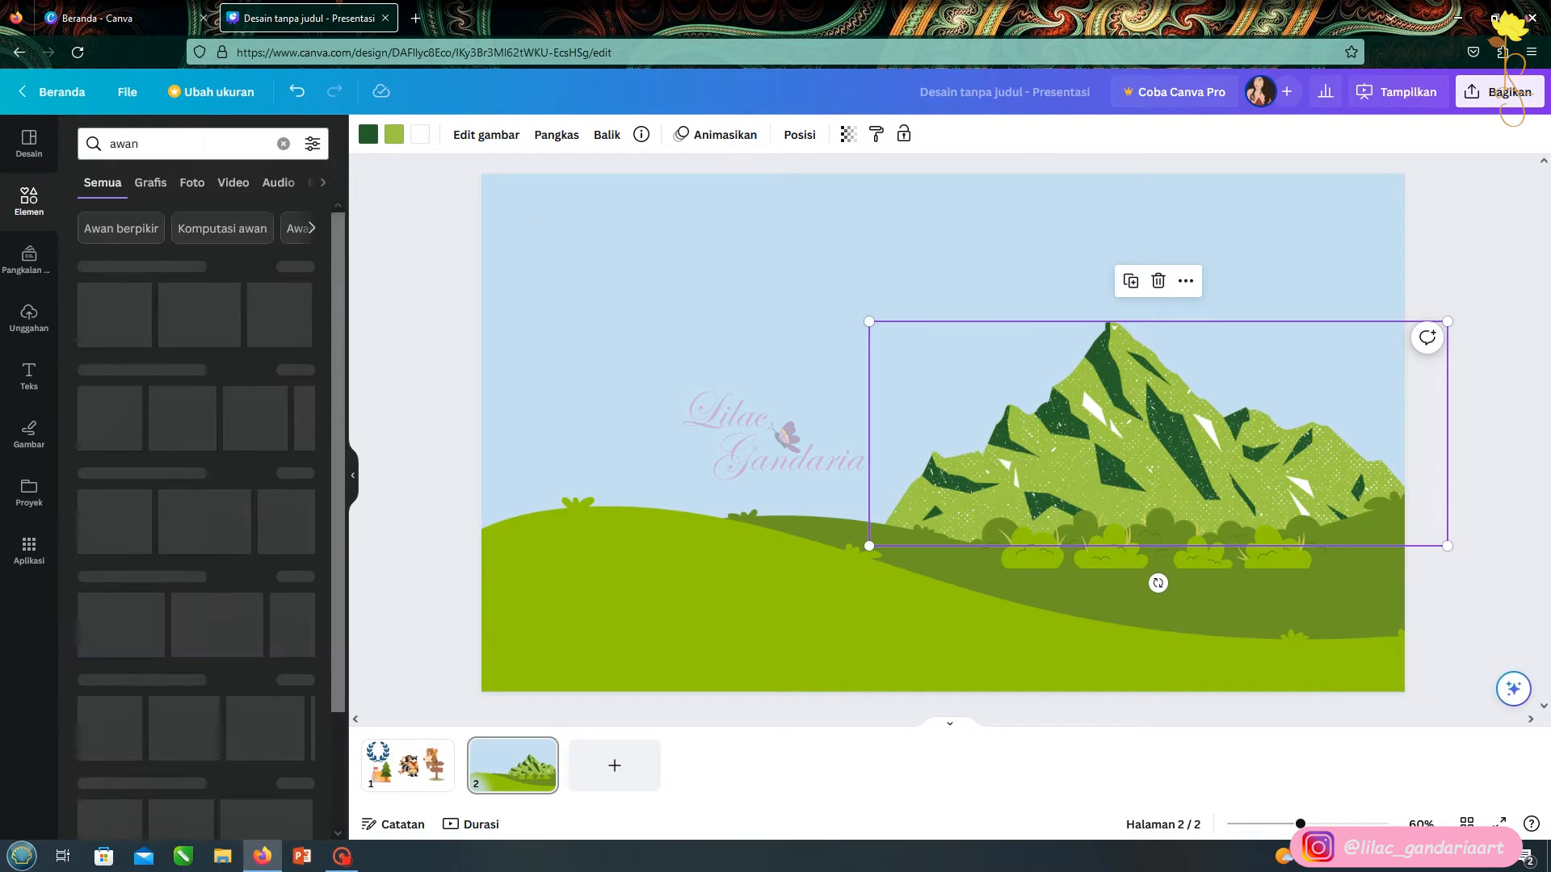
pyautogui.click(305, 273)
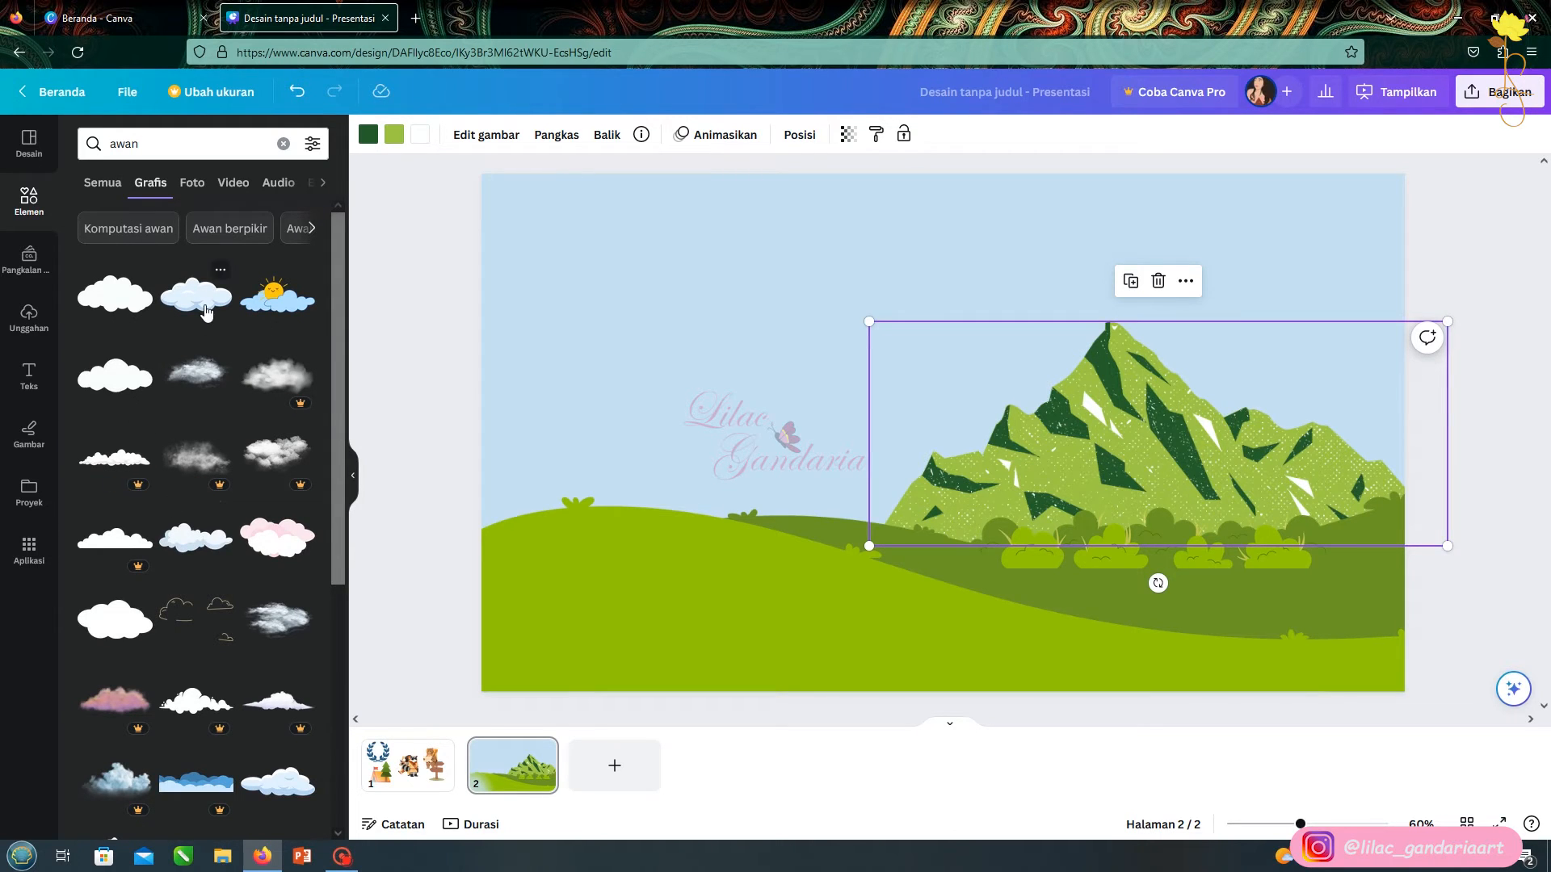
# Add the light blue cloud and duplicate it into three clouds at the left edge, centre and upper right, then adjust the mountain slightly
pyautogui.click(277, 779)
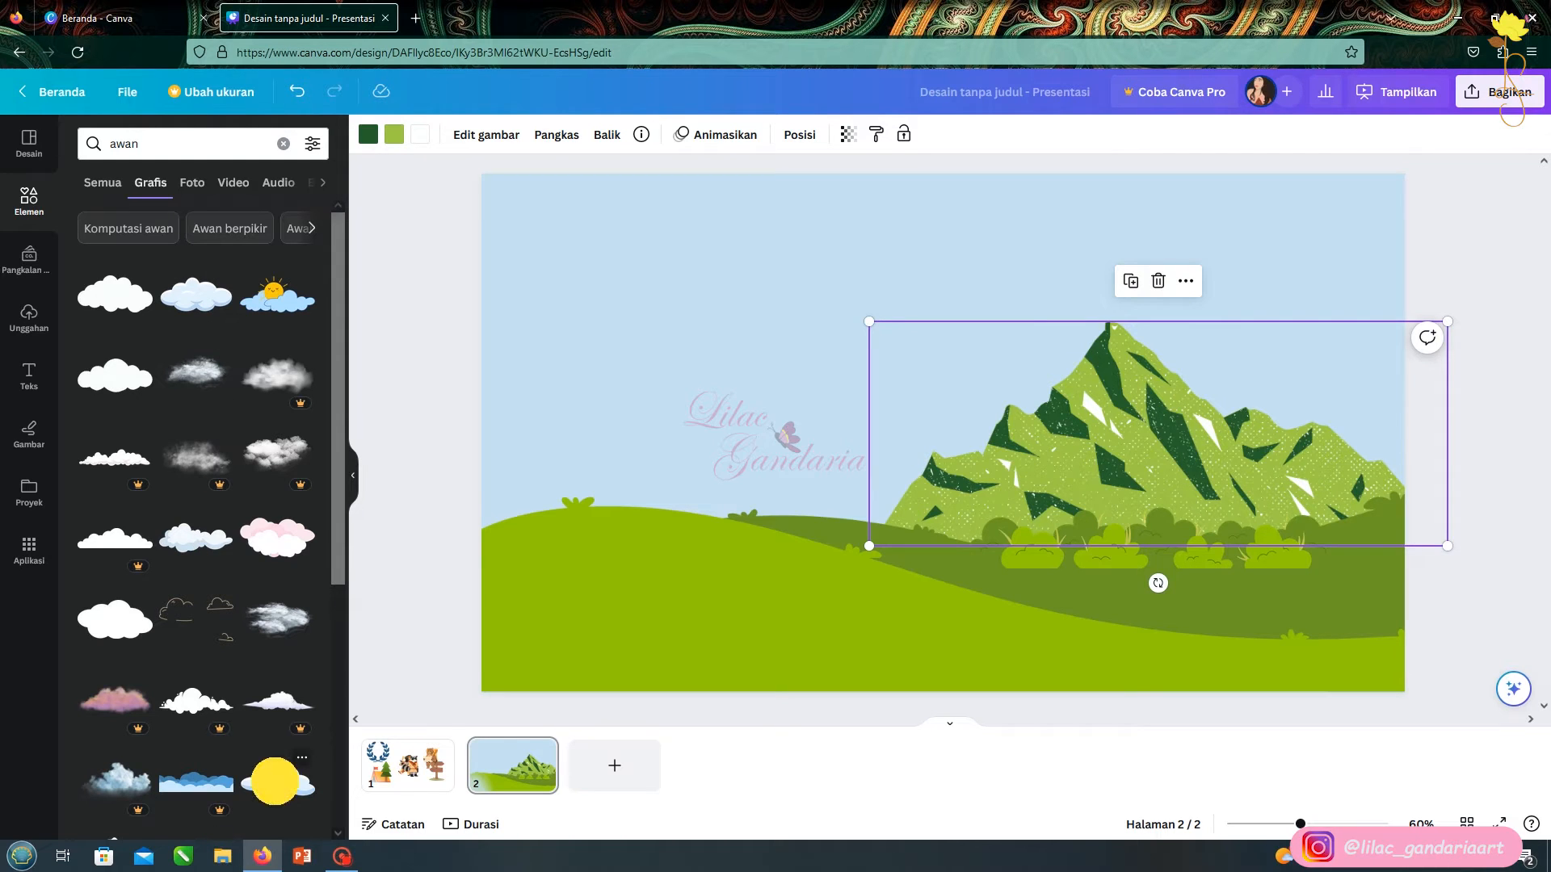
pyautogui.moveTo(762, 352); pyautogui.dragTo(897, 443)
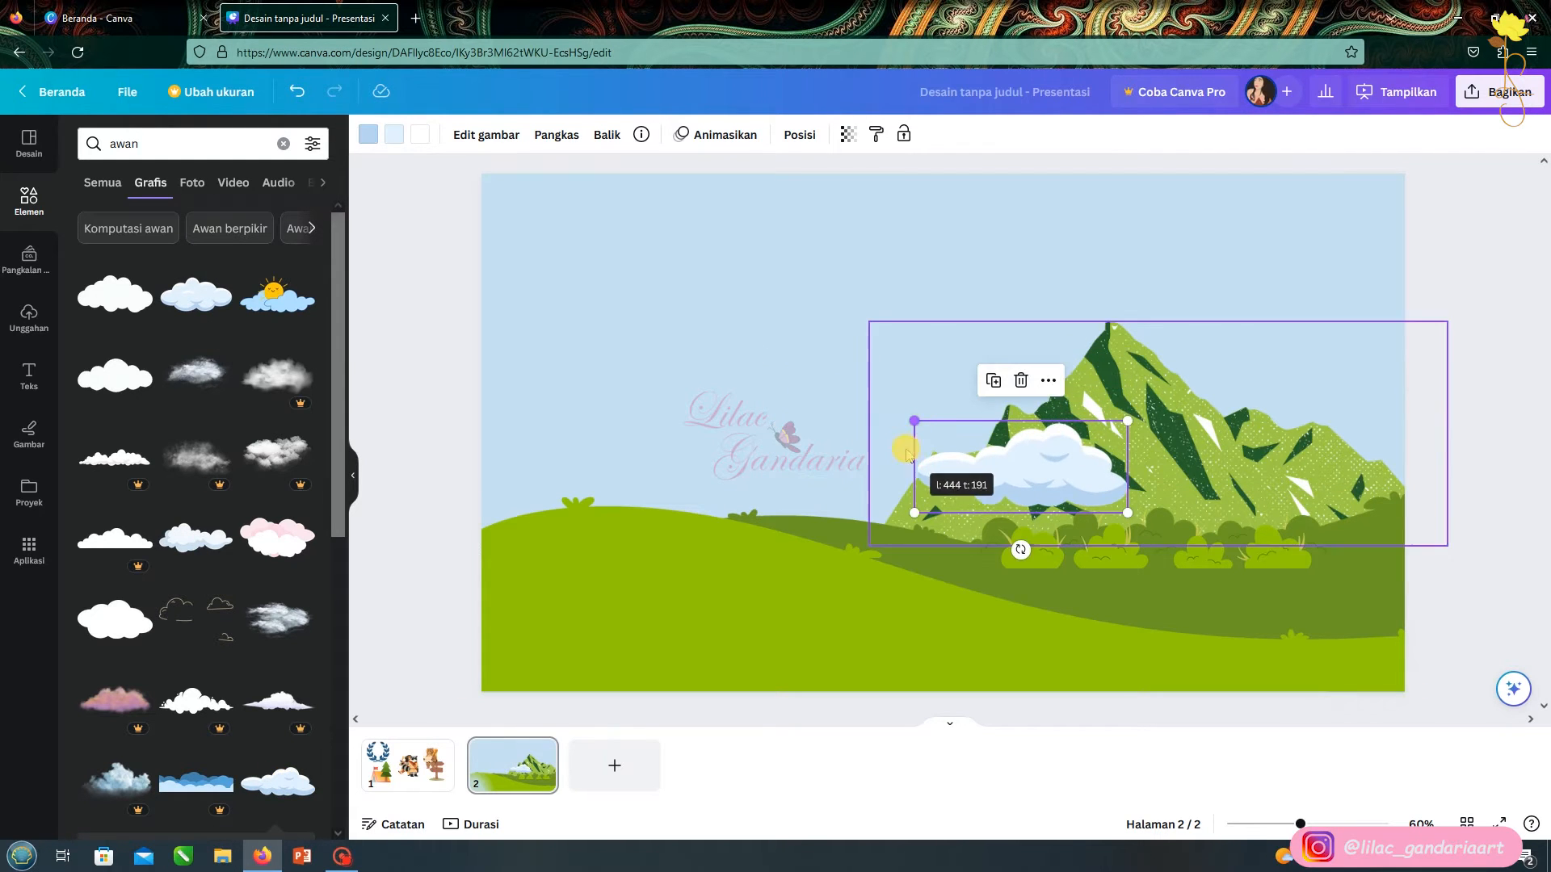
pyautogui.moveTo(1046, 473); pyautogui.dragTo(844, 370)
pyautogui.hotkey('ctrl', 'd')
pyautogui.moveTo(960, 322); pyautogui.dragTo(862, 383)
pyautogui.moveTo(833, 389); pyautogui.dragTo(955, 366)
pyautogui.moveTo(870, 342); pyautogui.dragTo(912, 362)
pyautogui.hotkey('ctrl', 'd')
pyautogui.moveTo(913, 360); pyautogui.dragTo(539, 277)
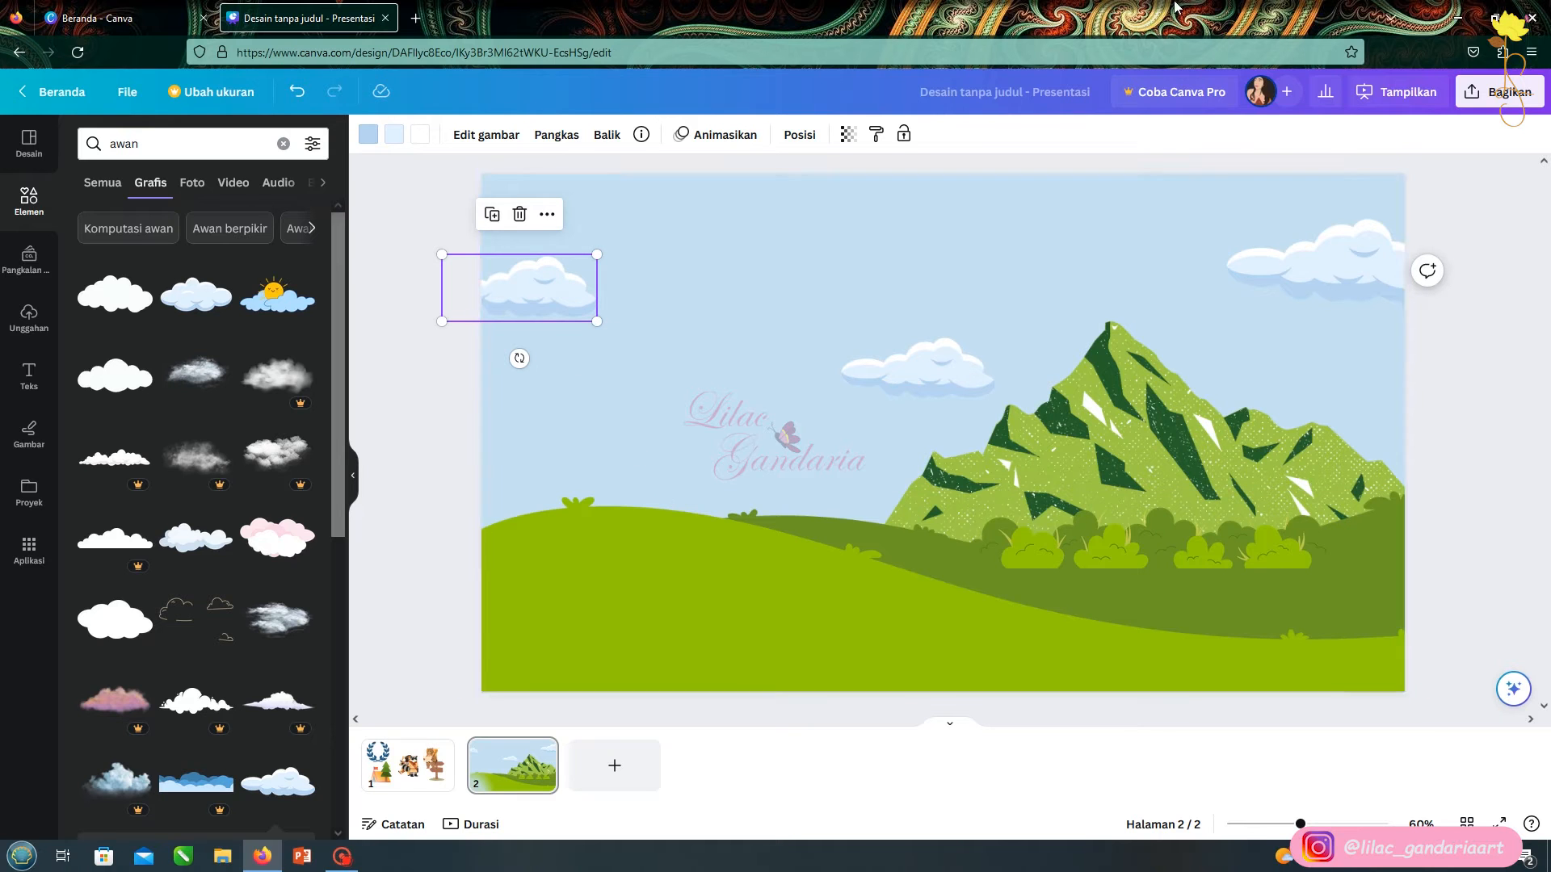
pyautogui.moveTo(1122, 460)
pyautogui.mouseDown()
pyautogui.moveTo(1106, 486)
pyautogui.moveTo(1106, 469)
pyautogui.mouseUp()
# Move the laurel wreath, tent with tree, rabbit scout, boy scout and signpost from page 1 to page 2
pyautogui.click(408, 764)
pyautogui.click(732, 558)
pyautogui.moveTo(996, 455); pyautogui.dragTo(1099, 553)
pyautogui.moveTo(965, 431); pyautogui.dragTo(884, 508)
pyautogui.keyDown('shift'); pyautogui.click(959, 365); pyautogui.keyUp('shift')
pyautogui.keyDown('shift'); pyautogui.click(719, 469); pyautogui.keyUp('shift')
pyautogui.keyDown('shift'); pyautogui.click(574, 286); pyautogui.keyUp('shift')
pyautogui.keyDown('shift'); pyautogui.click(1256, 501); pyautogui.keyUp('shift')
pyautogui.hotkey('ctrl', 'x')
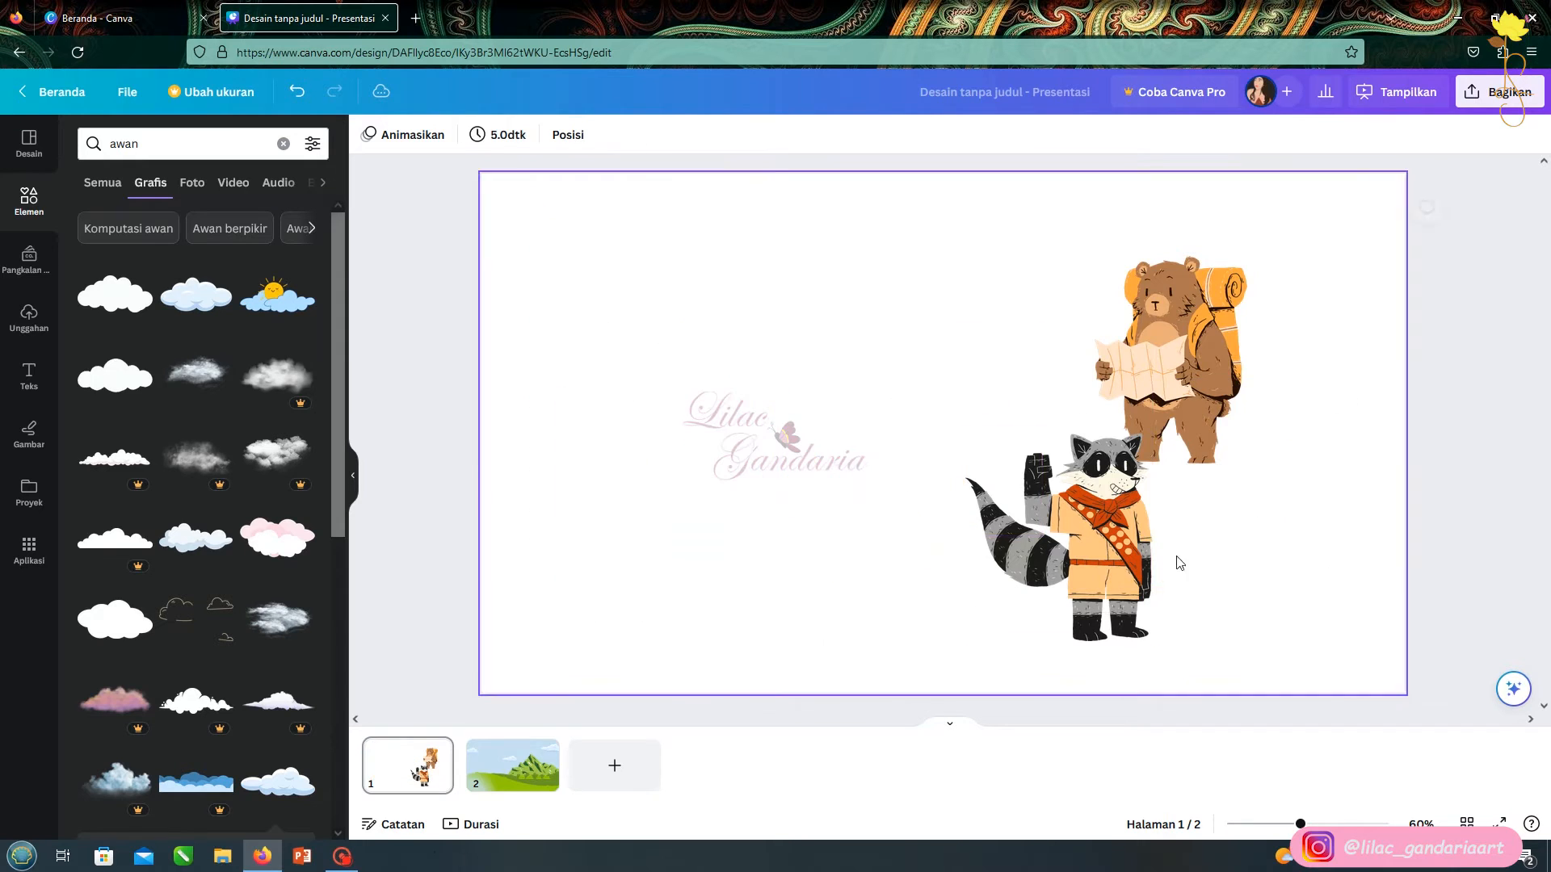
pyautogui.click(525, 764)
pyautogui.hotkey('ctrl', 'v')
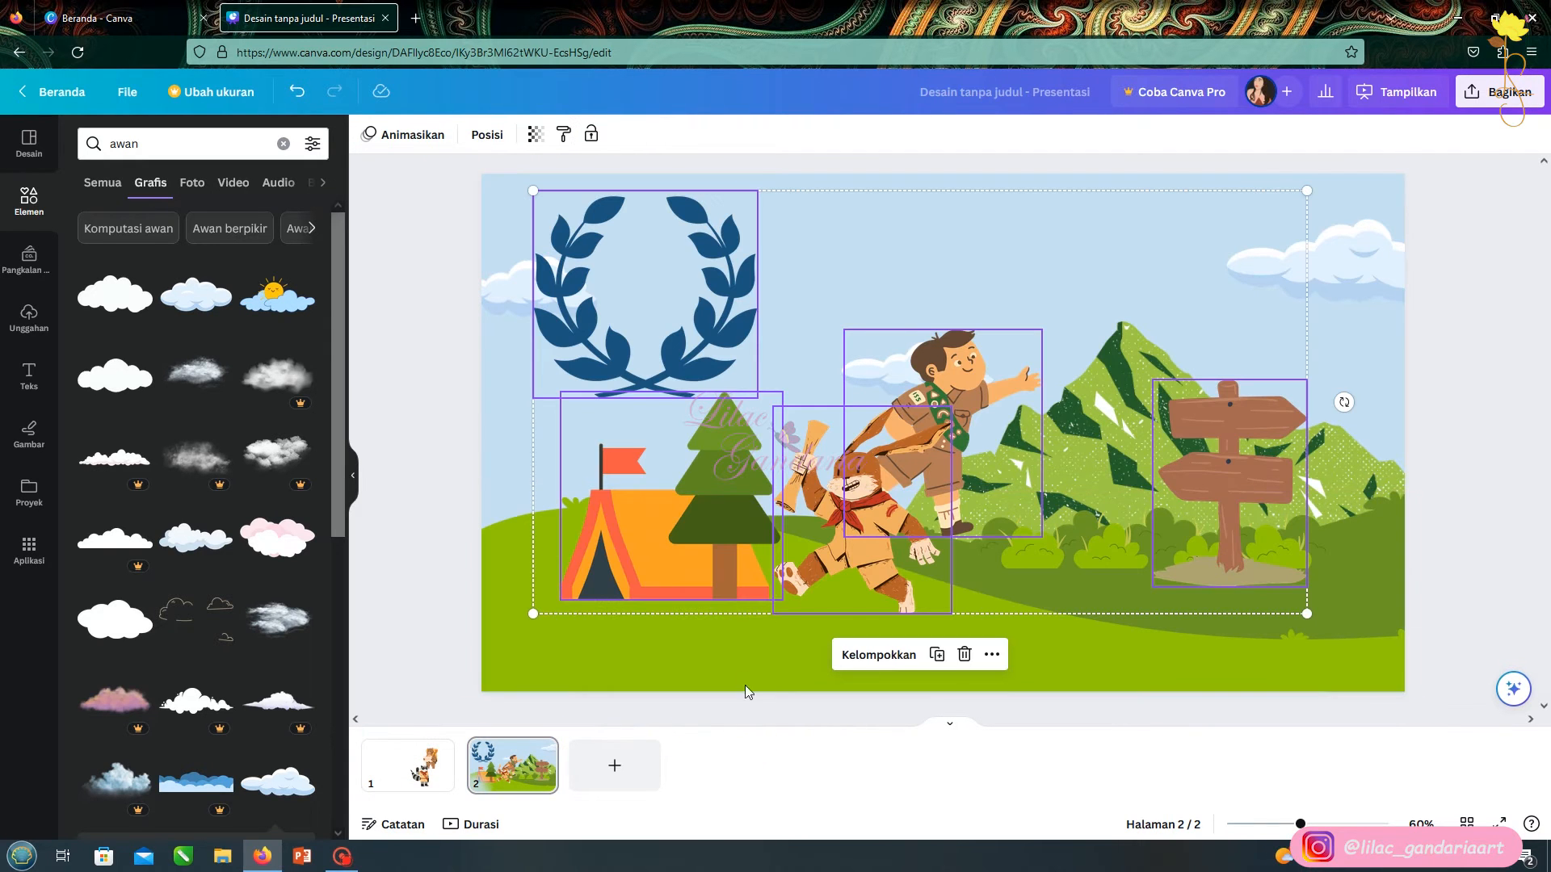
# Recolour the laurel wreath brown, shrink it into the slide's upper-right corner, and fit a smaller right-hand cloud below it
pyautogui.click(408, 600)
pyautogui.click(635, 376)
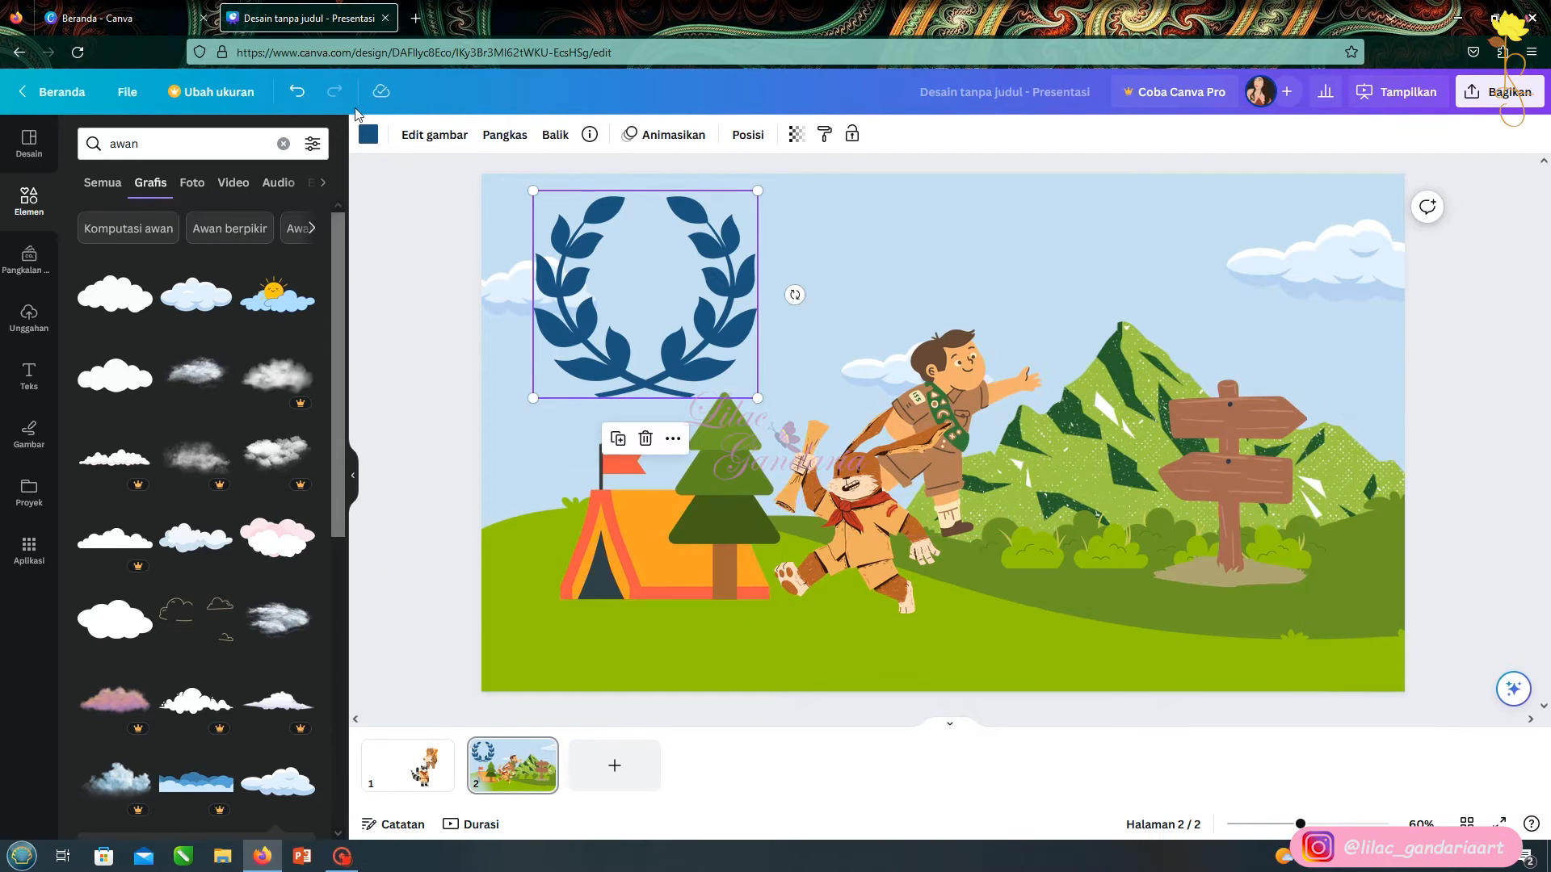
pyautogui.click(368, 134)
pyautogui.moveTo(532, 399); pyautogui.dragTo(1376, 222)
pyautogui.moveTo(1311, 261); pyautogui.dragTo(1309, 310)
pyautogui.moveTo(1216, 352); pyautogui.dragTo(1256, 337)
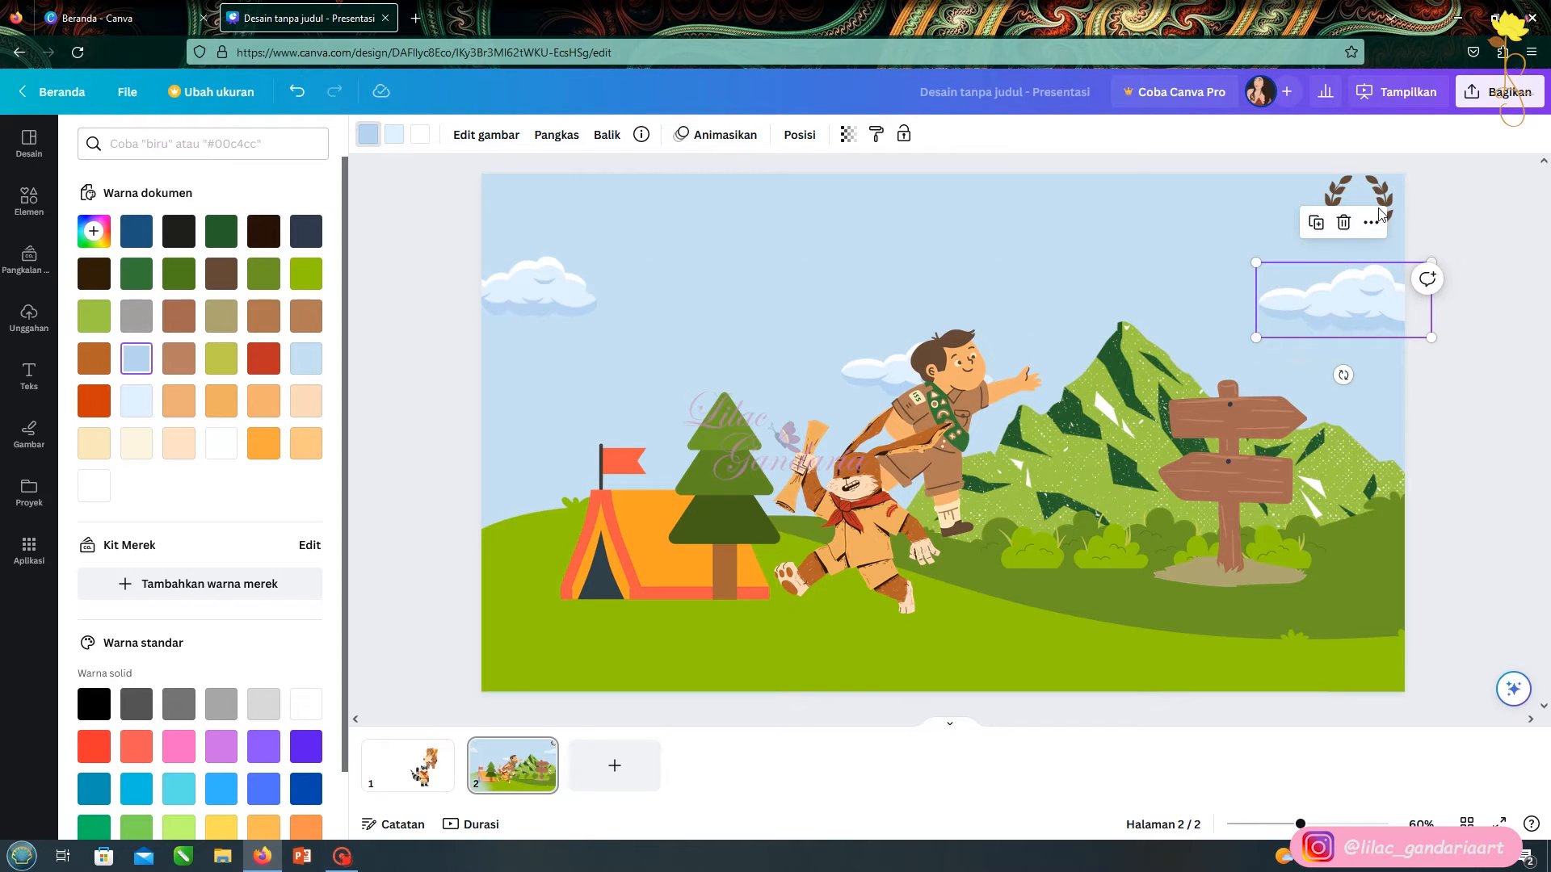
pyautogui.moveTo(1386, 195); pyautogui.dragTo(1381, 212)
pyautogui.moveTo(1319, 255); pyautogui.dragTo(1333, 243)
# Flip the tent-and-tree graphic horizontally, enlarge it and place it against the slide's left edge
pyautogui.click(711, 453)
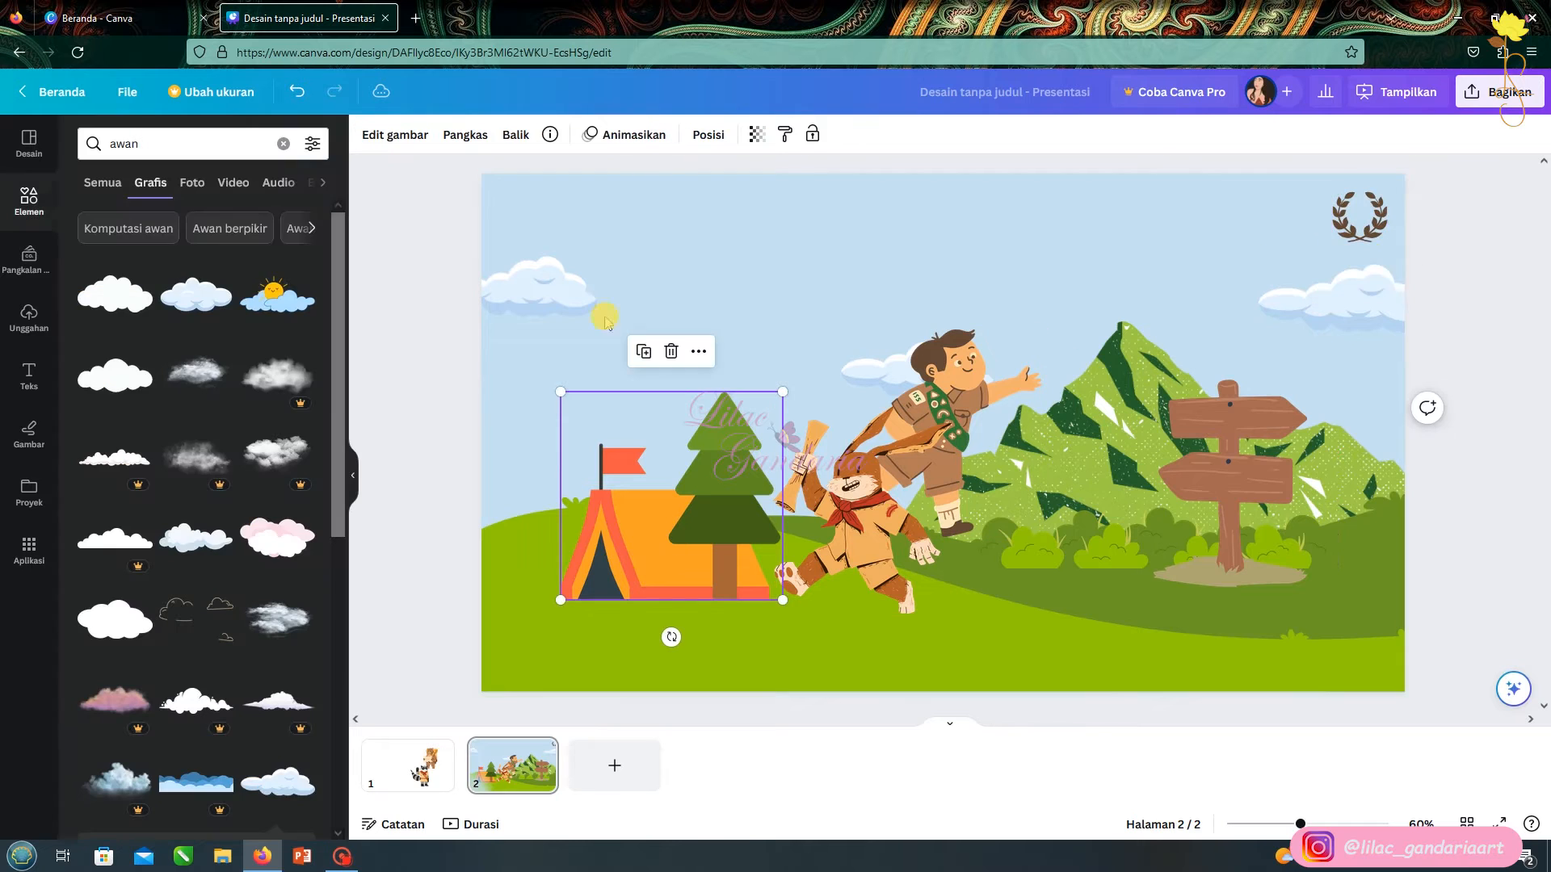
pyautogui.click(511, 133)
pyautogui.click(558, 171)
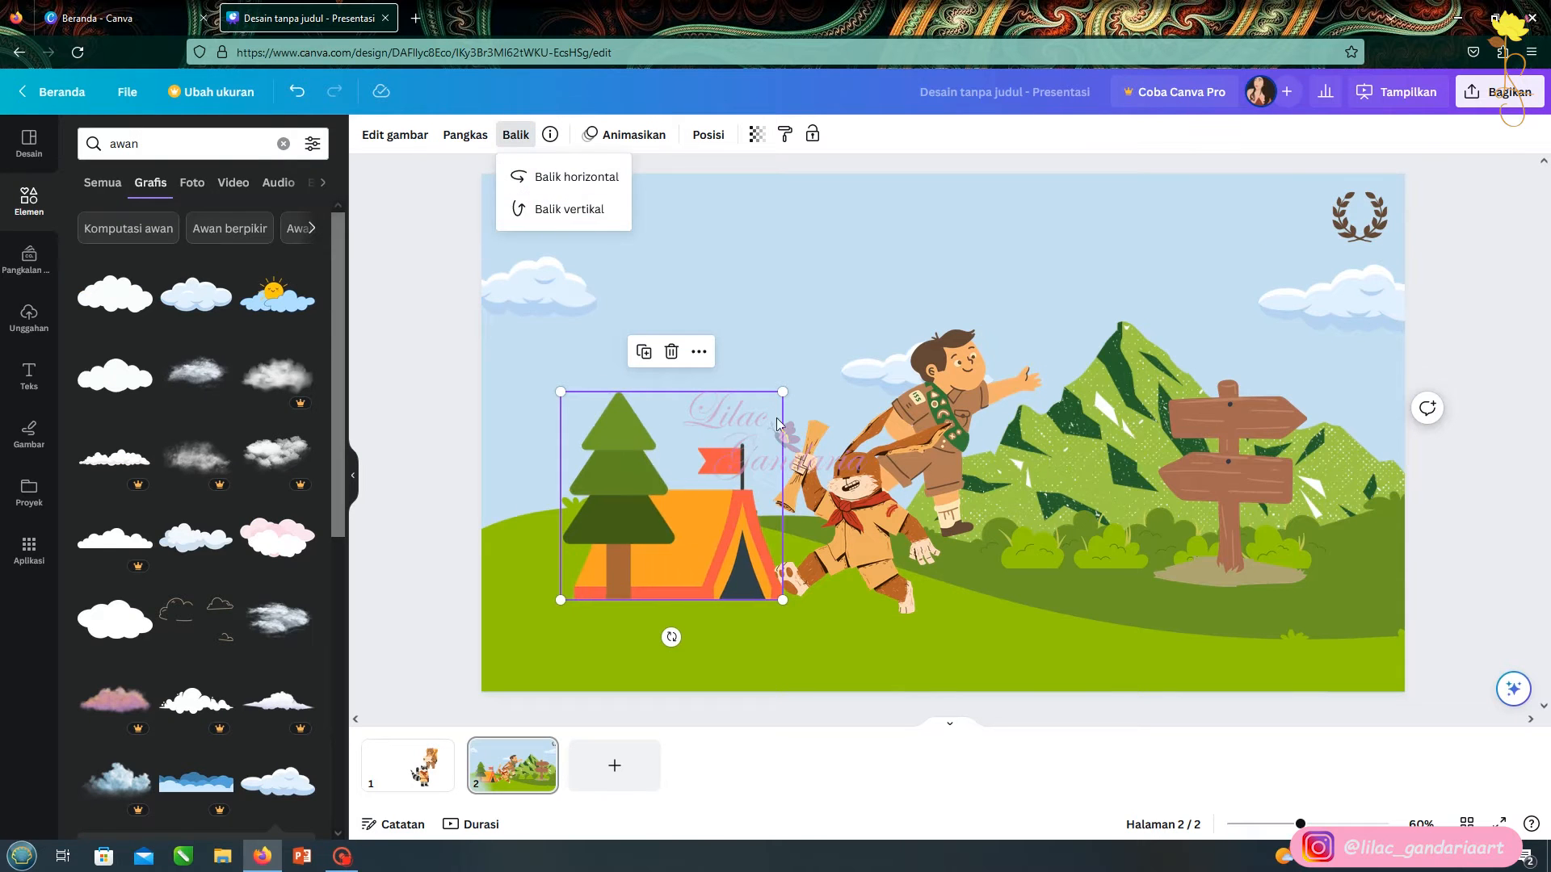
pyautogui.moveTo(834, 331); pyautogui.dragTo(849, 331)
pyautogui.moveTo(702, 489); pyautogui.dragTo(578, 425)
pyautogui.moveTo(727, 267)
pyautogui.mouseDown()
pyautogui.moveTo(703, 305)
pyautogui.moveTo(708, 288)
pyautogui.mouseUp()
pyautogui.moveTo(610, 474); pyautogui.dragTo(630, 474)
# Place the rabbit scout at the slide's lower right and a slightly smaller signpost at the right edge beside it
pyautogui.moveTo(881, 525); pyautogui.dragTo(1119, 586)
pyautogui.click(1289, 467)
pyautogui.moveTo(1289, 467); pyautogui.dragTo(1378, 523)
pyautogui.moveTo(1274, 450); pyautogui.dragTo(1294, 476)
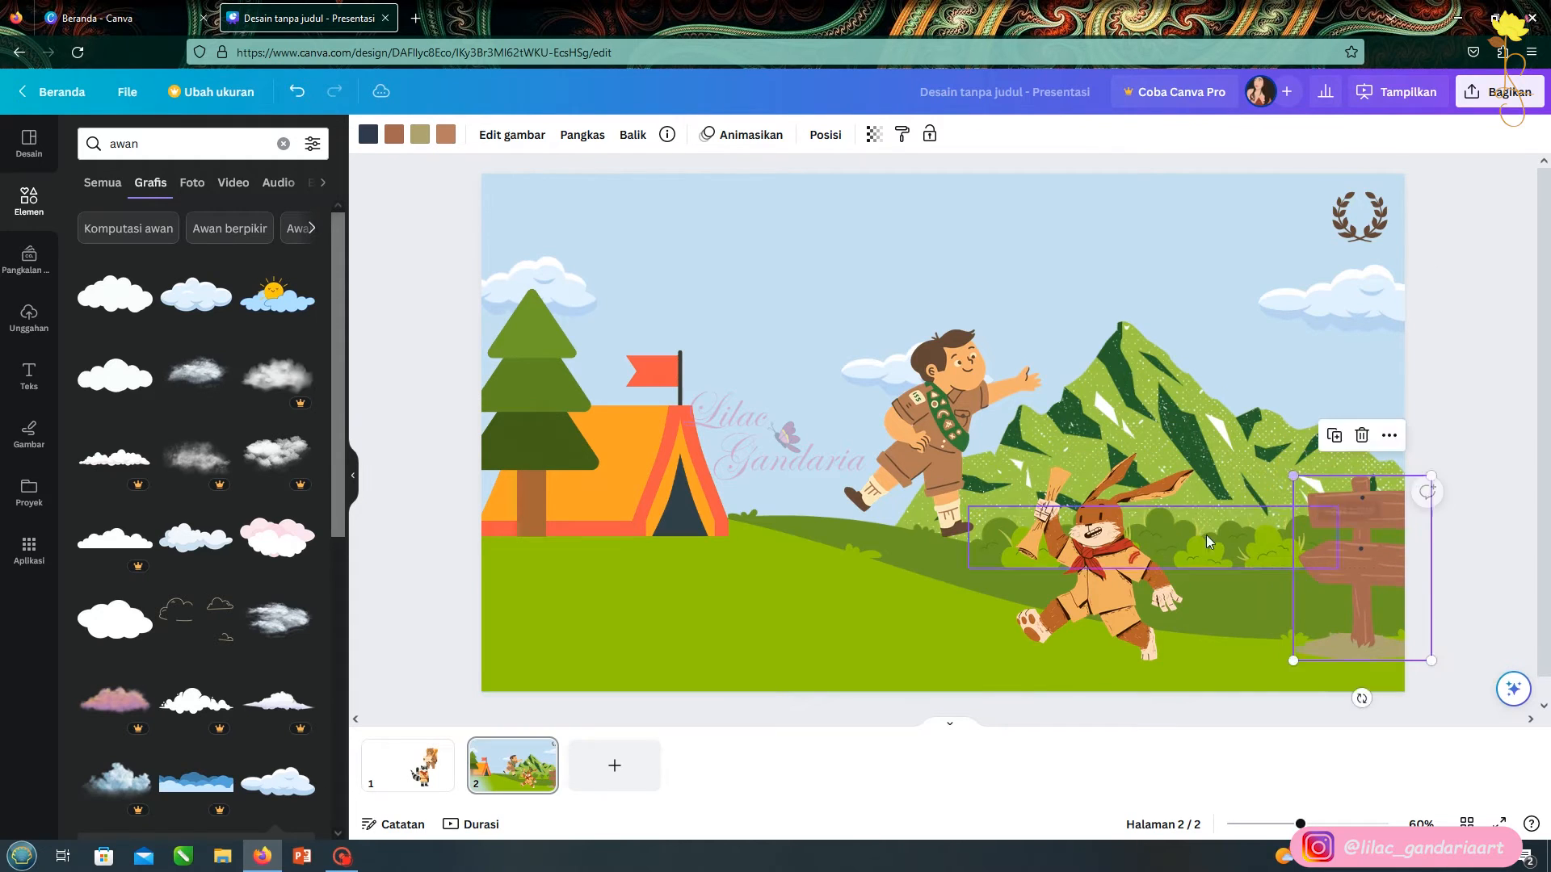
pyautogui.moveTo(1107, 578); pyautogui.dragTo(1186, 588)
# Move the boy scout down to the centre foreground and recolour his green sash orange-red
pyautogui.moveTo(916, 426); pyautogui.dragTo(834, 566)
pyautogui.click(365, 135)
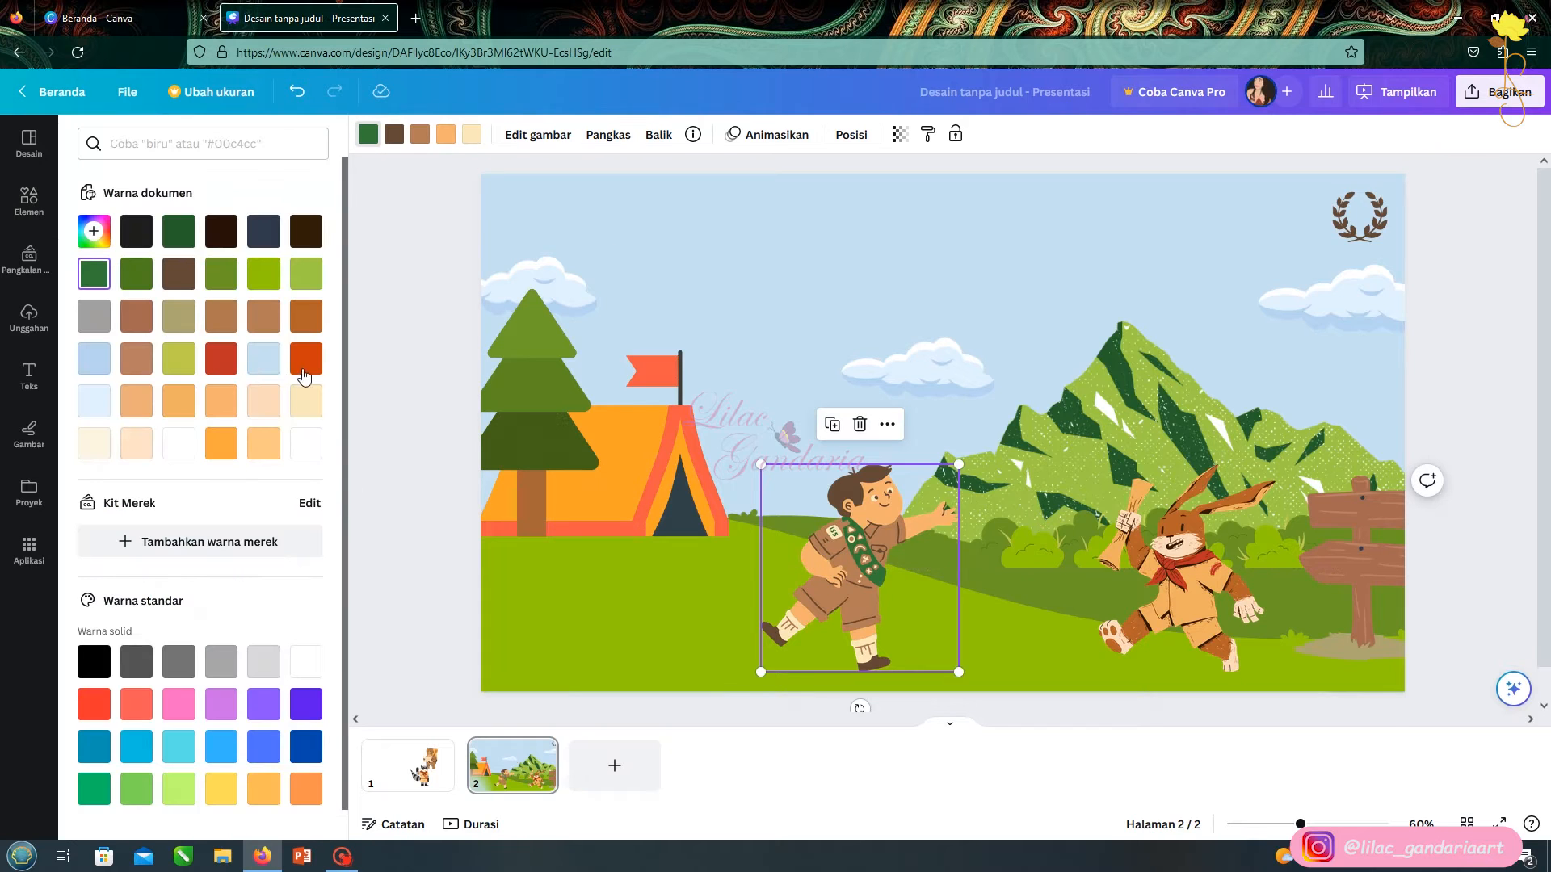
pyautogui.click(1142, 634)
pyautogui.click(303, 363)
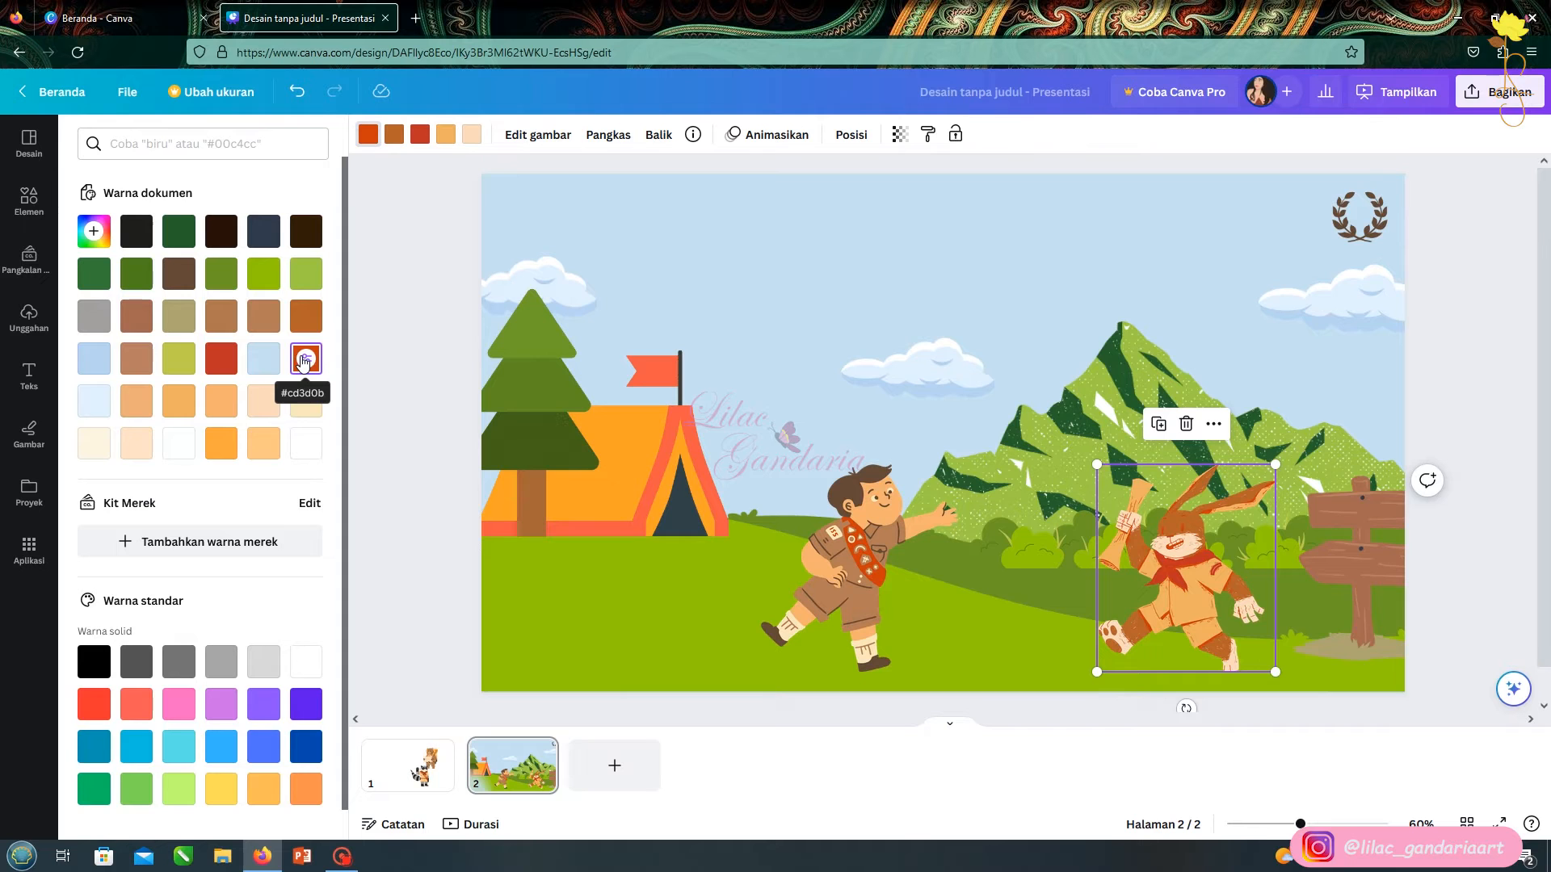
# Recolour the rabbit scout's fur, trying bright orange before choosing a custom golden brown
pyautogui.click(602, 587)
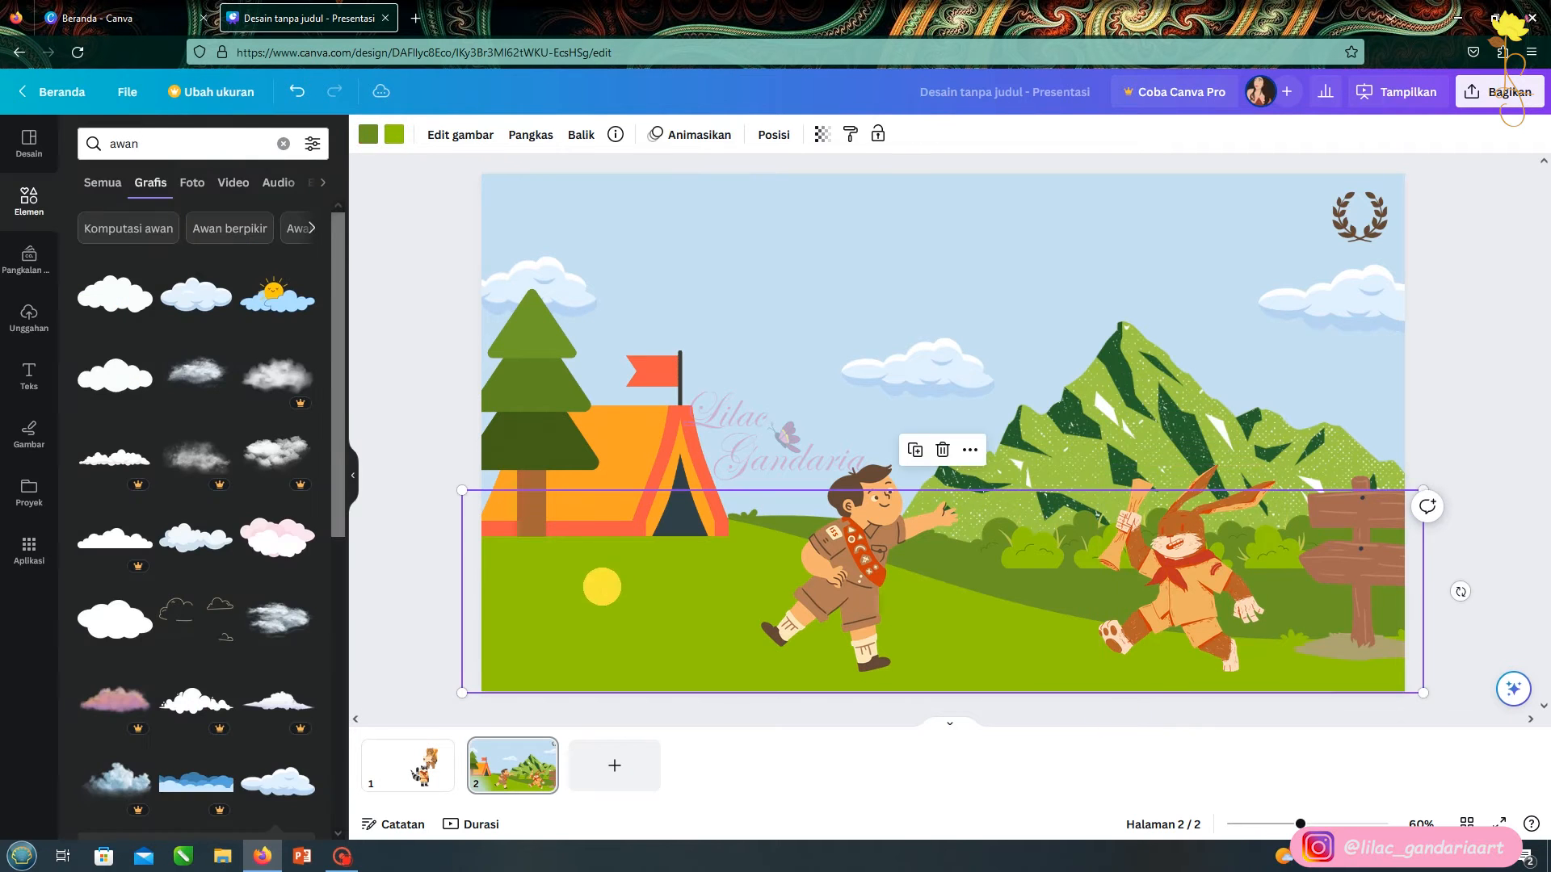
pyautogui.click(1198, 566)
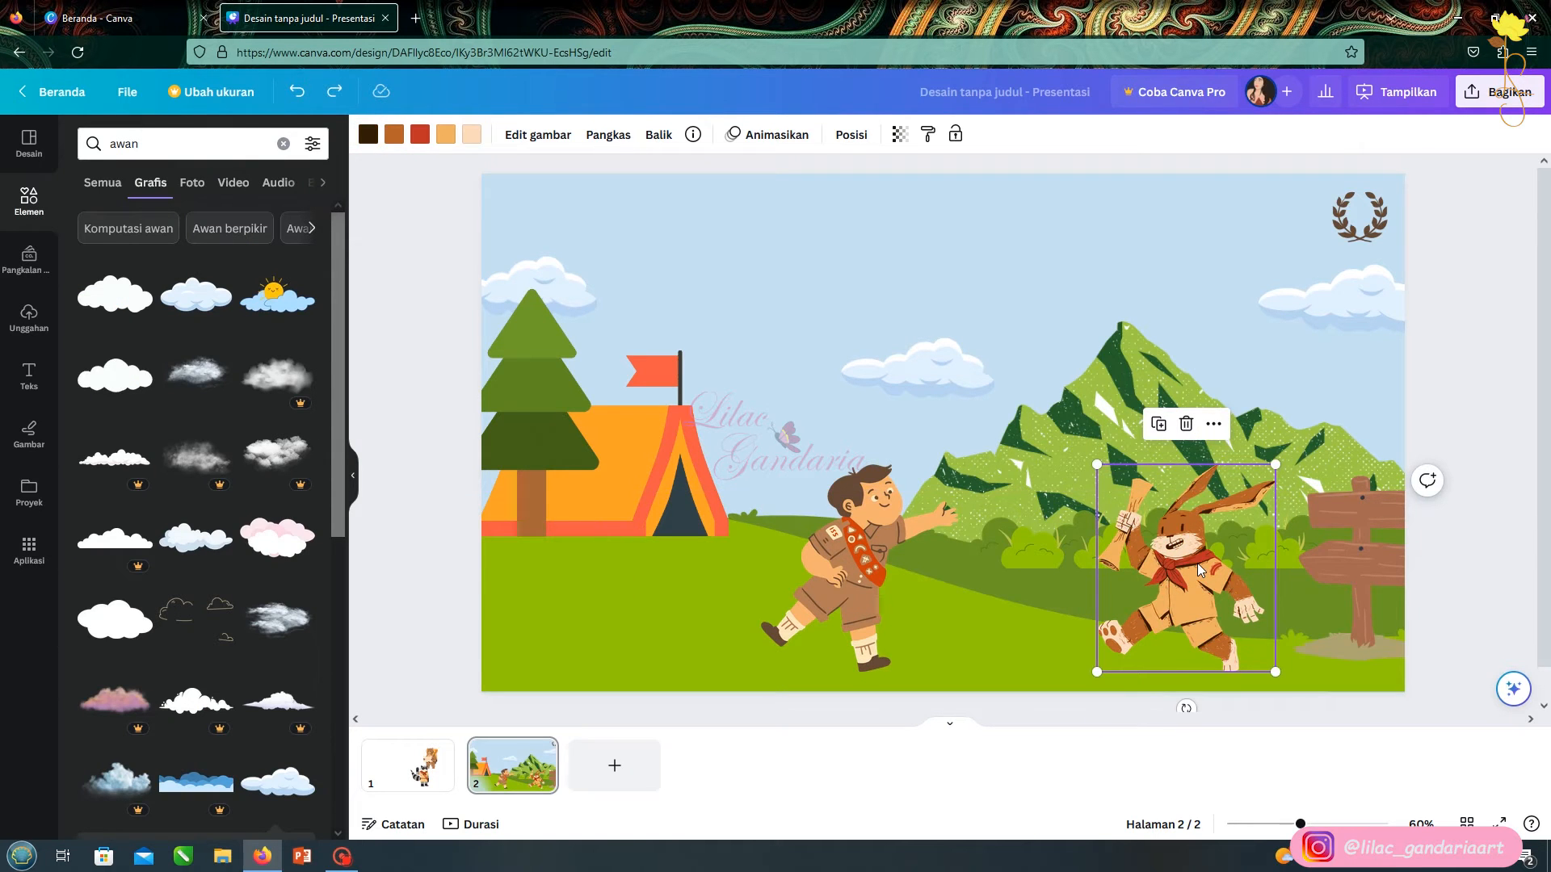
pyautogui.click(391, 135)
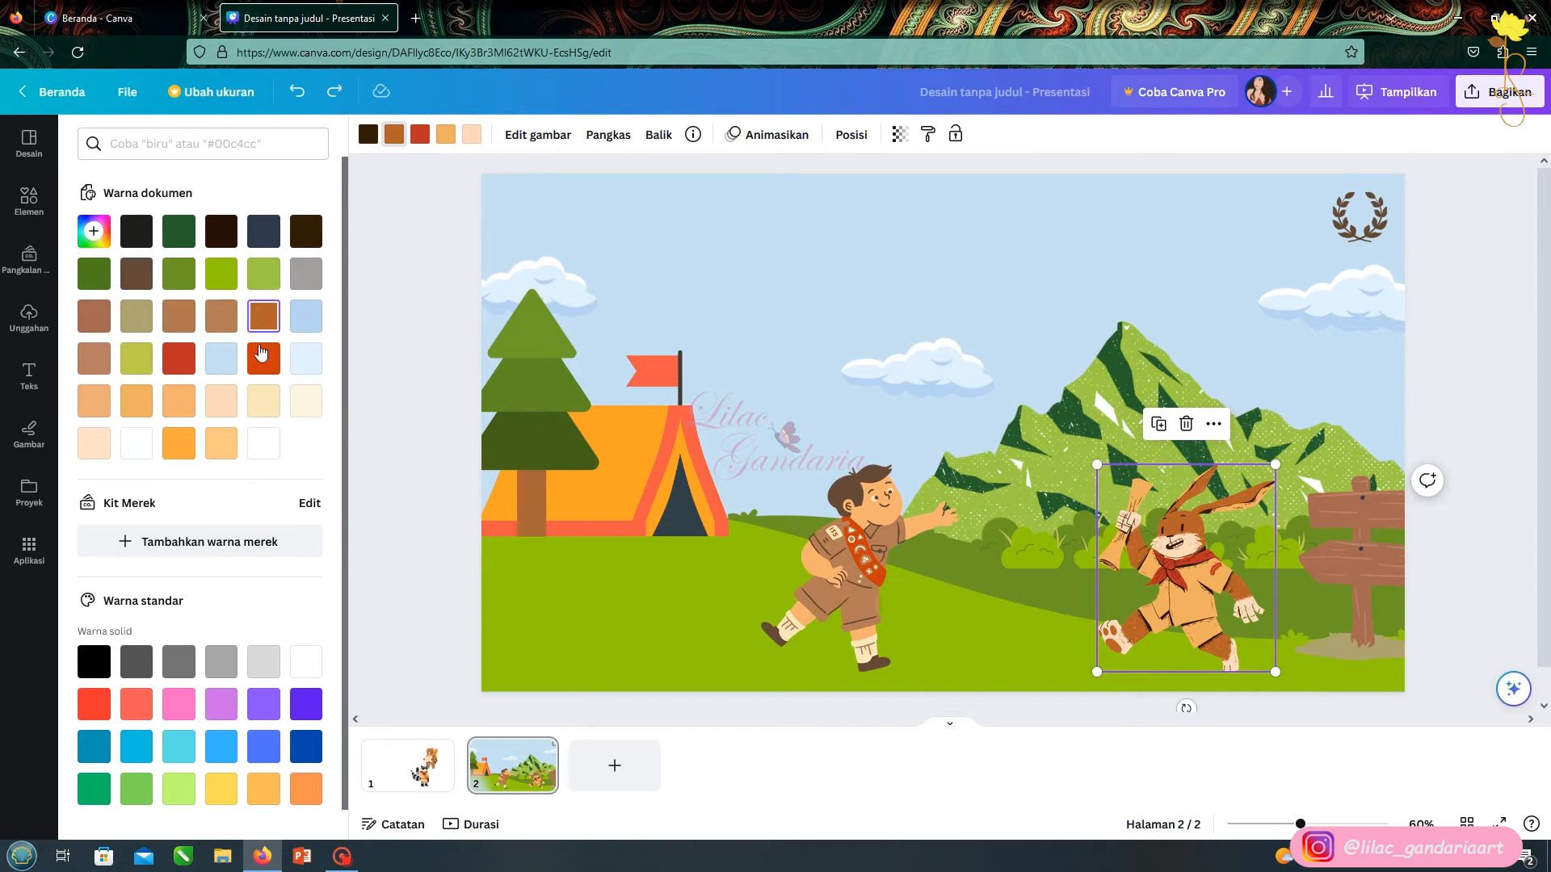
pyautogui.click(180, 445)
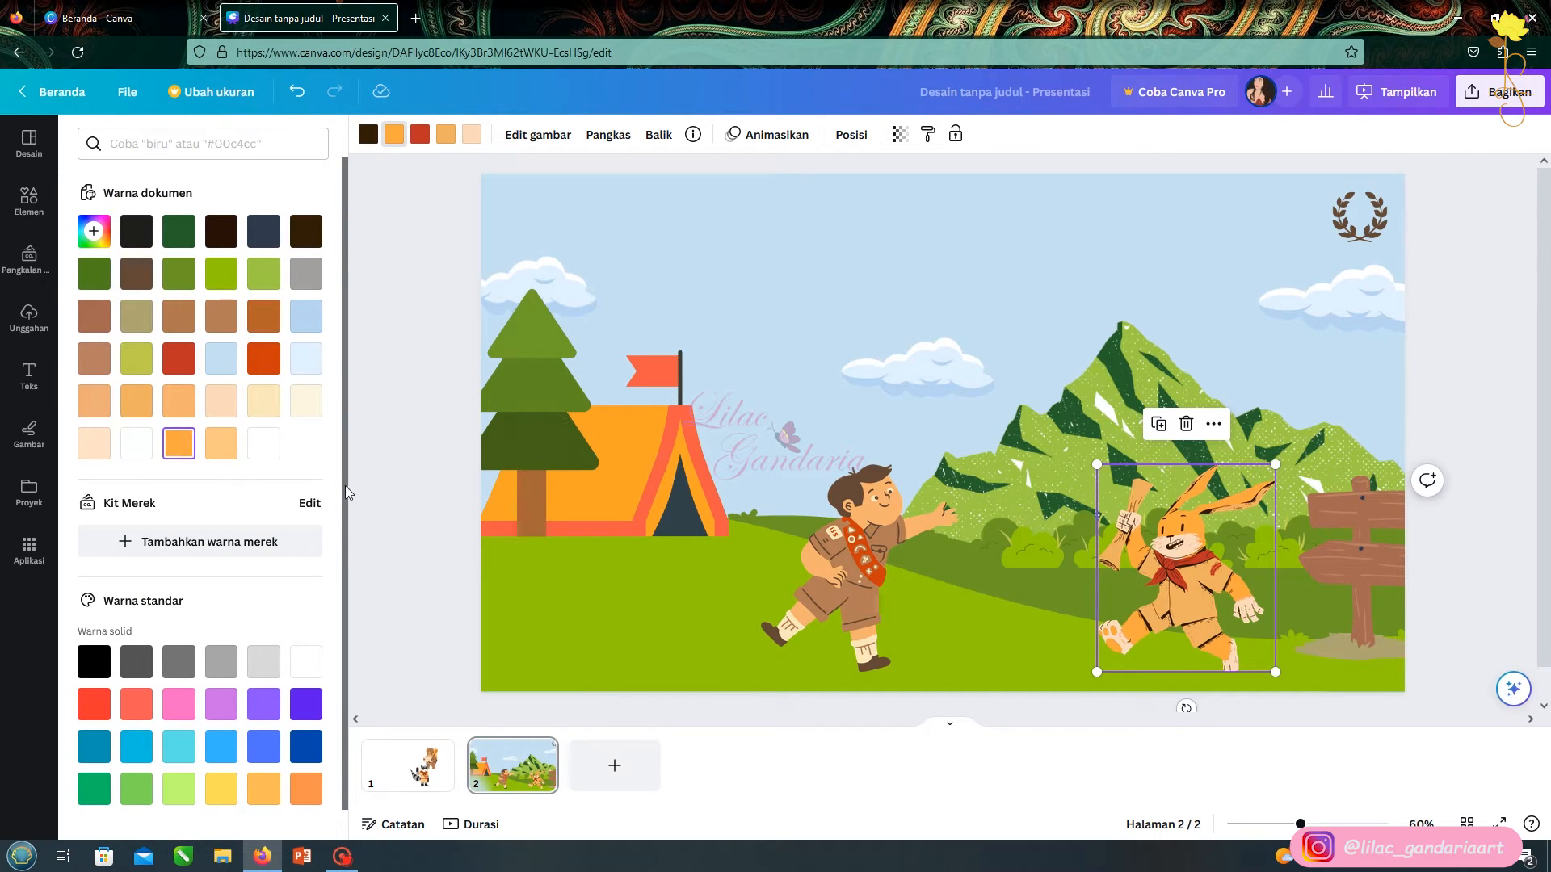
pyautogui.click(179, 441)
pyautogui.moveTo(262, 273)
pyautogui.mouseDown()
pyautogui.moveTo(264, 292)
pyautogui.moveTo(241, 286)
pyautogui.moveTo(251, 296)
pyautogui.mouseUp()
pyautogui.click(430, 480)
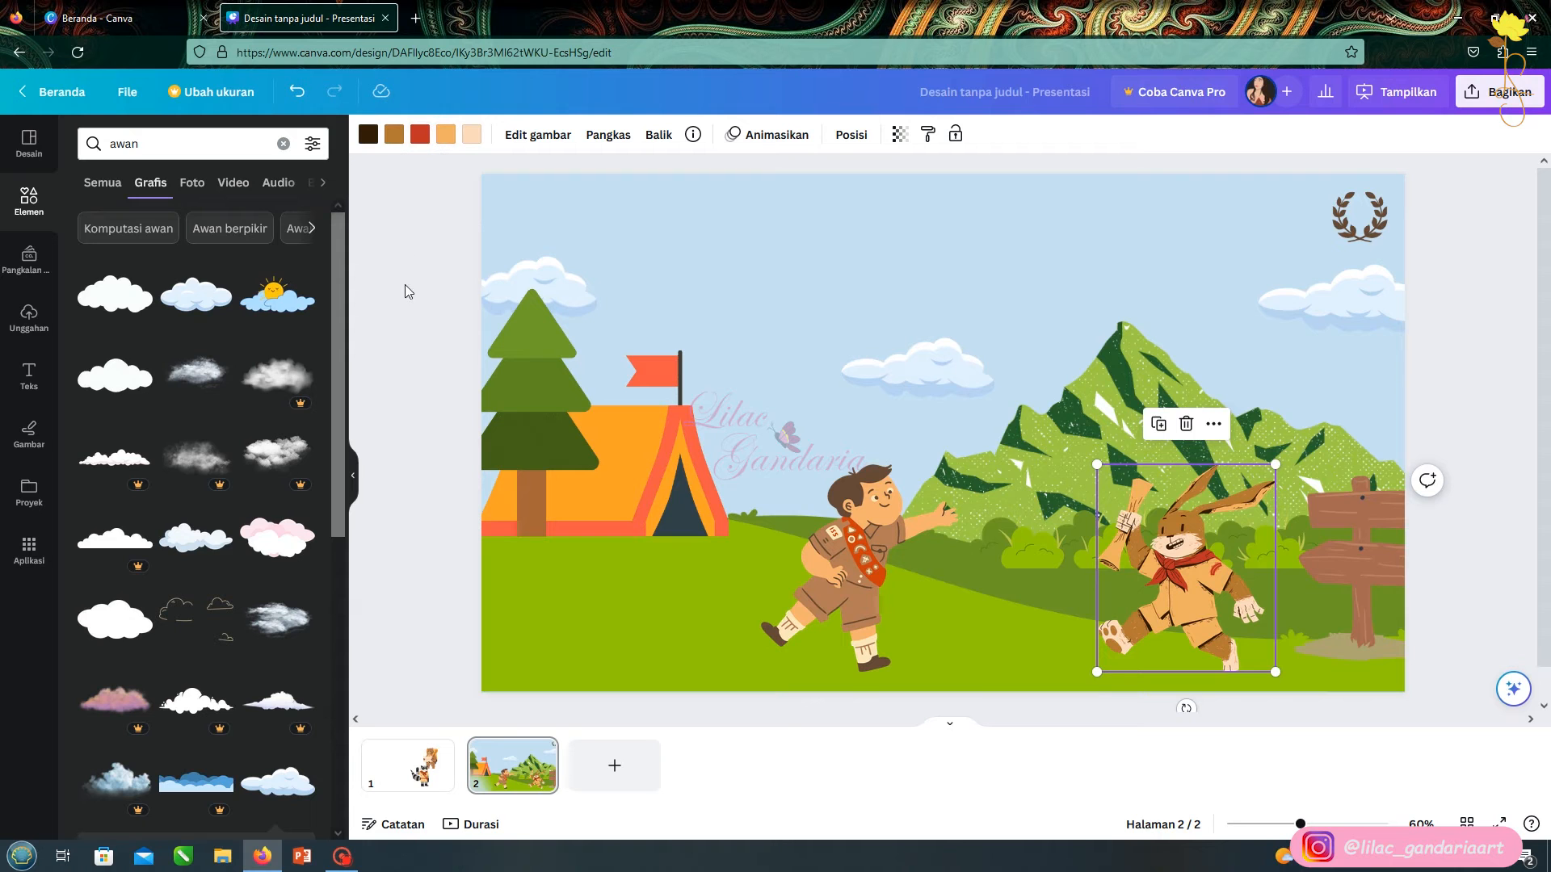
# Move the raccoon scout from page 1 to page 2, shrink it and place it at the lower left before the tent
pyautogui.click(422, 765)
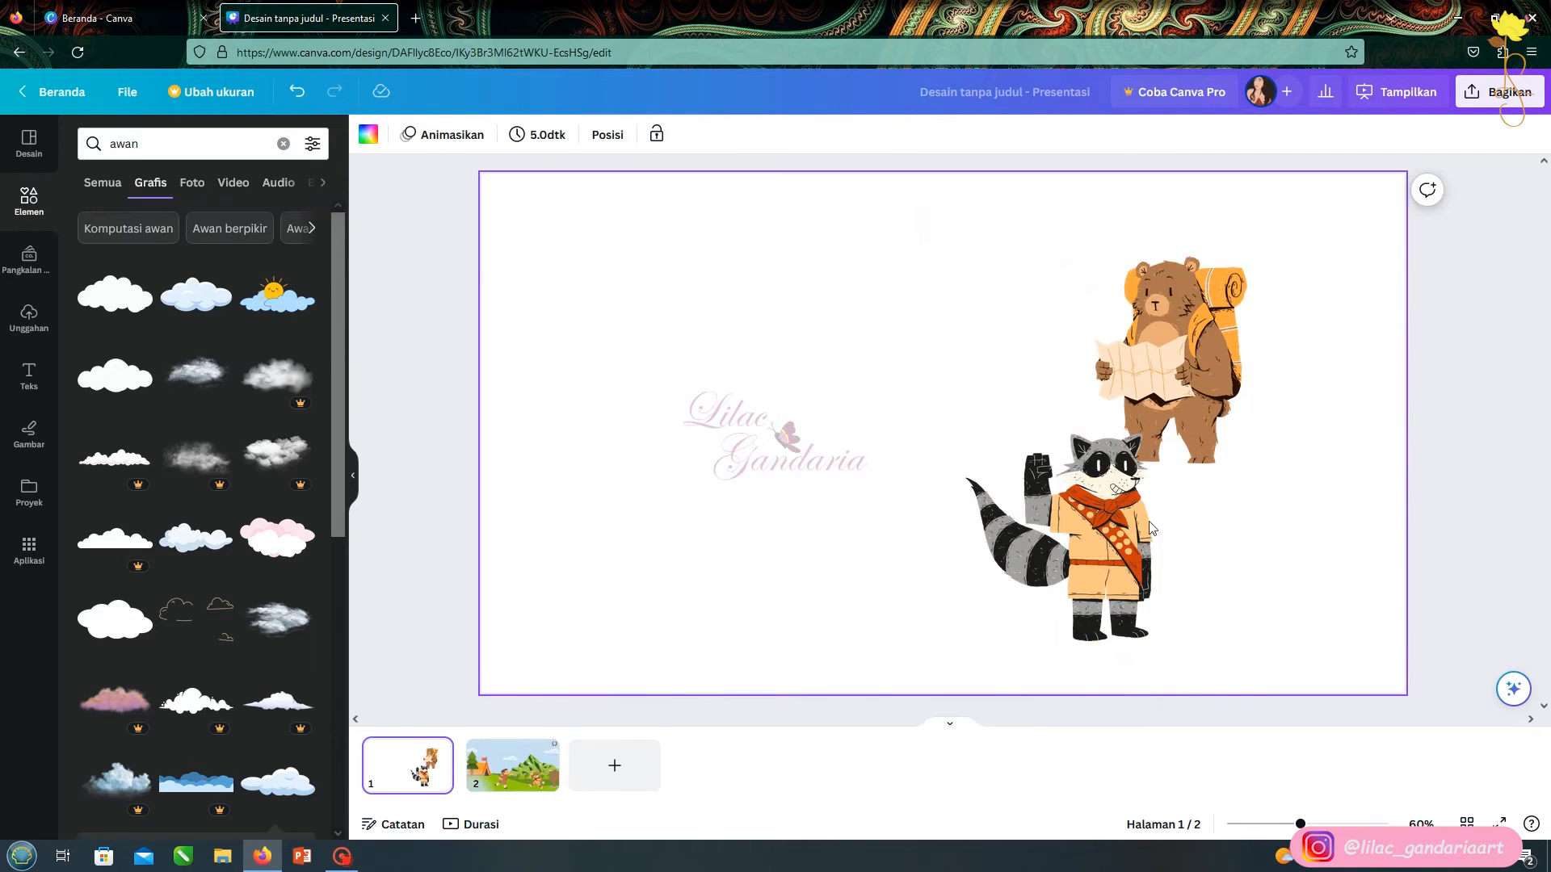
pyautogui.moveTo(1151, 526); pyautogui.dragTo(786, 533)
pyautogui.hotkey('ctrl', 'x')
pyautogui.click(512, 765)
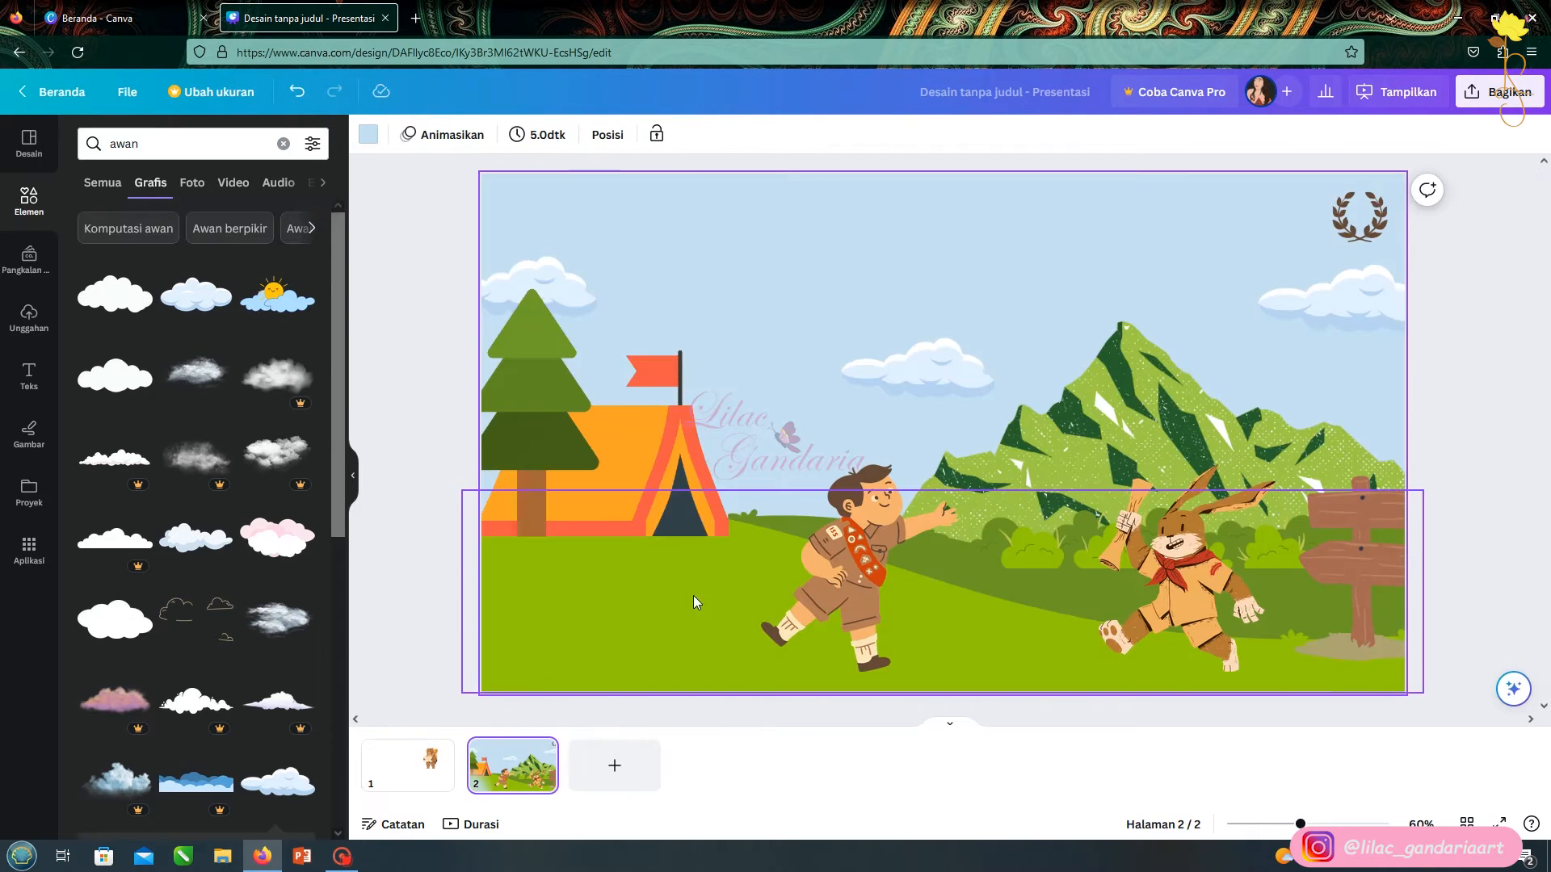
pyautogui.hotkey('ctrl', 'v')
pyautogui.moveTo(829, 433); pyautogui.dragTo(801, 463)
pyautogui.moveTo(736, 540); pyautogui.dragTo(547, 551)
# Search the elements library for "api unggun" campfire graphics
pyautogui.click(282, 145)
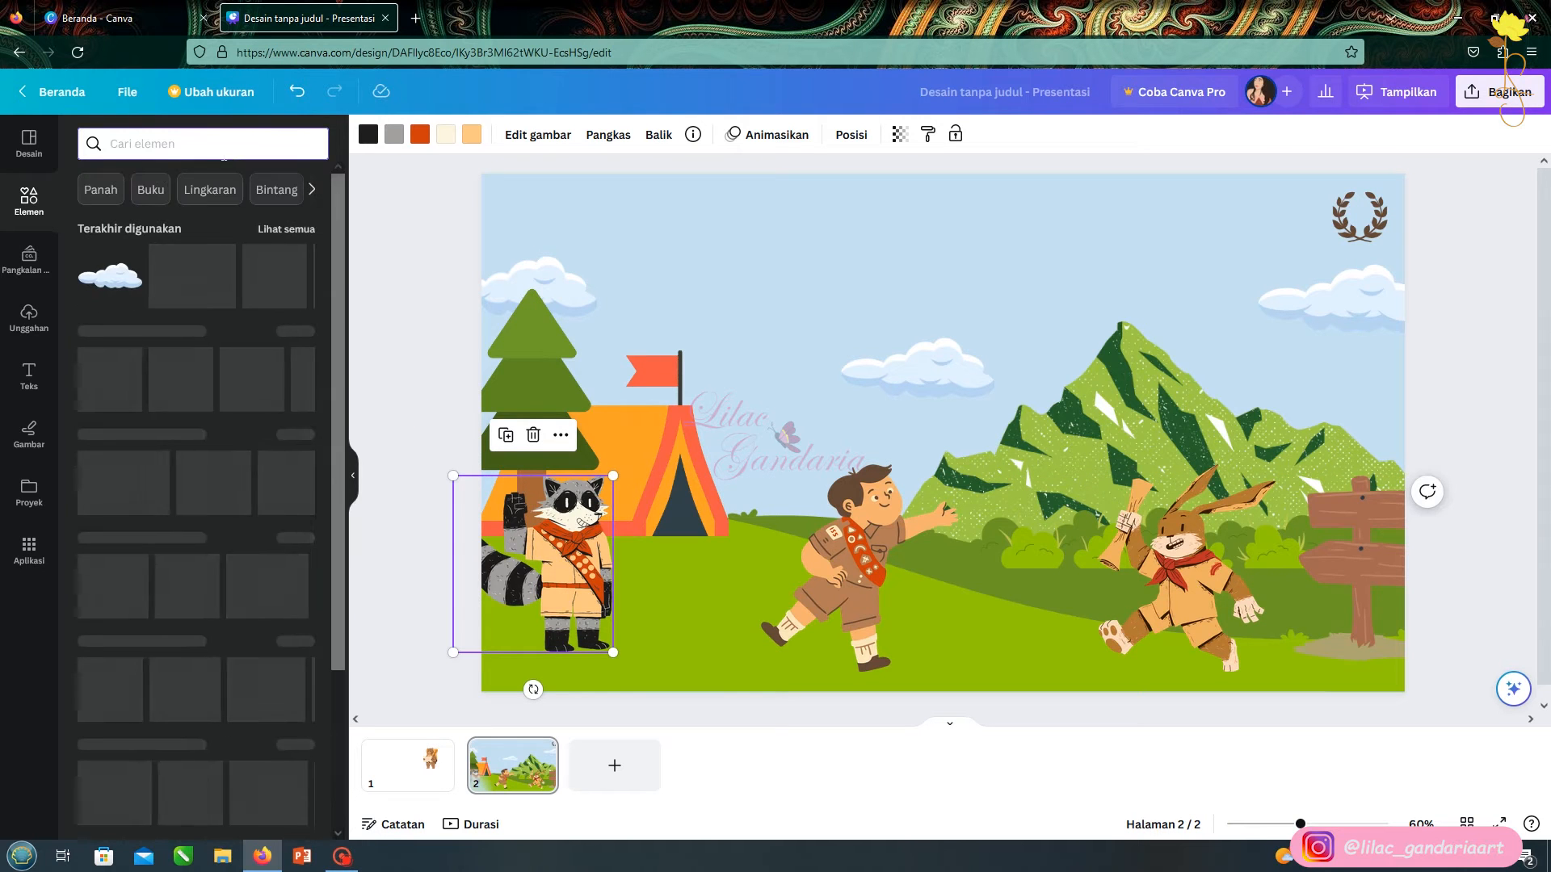
pyautogui.write('api')
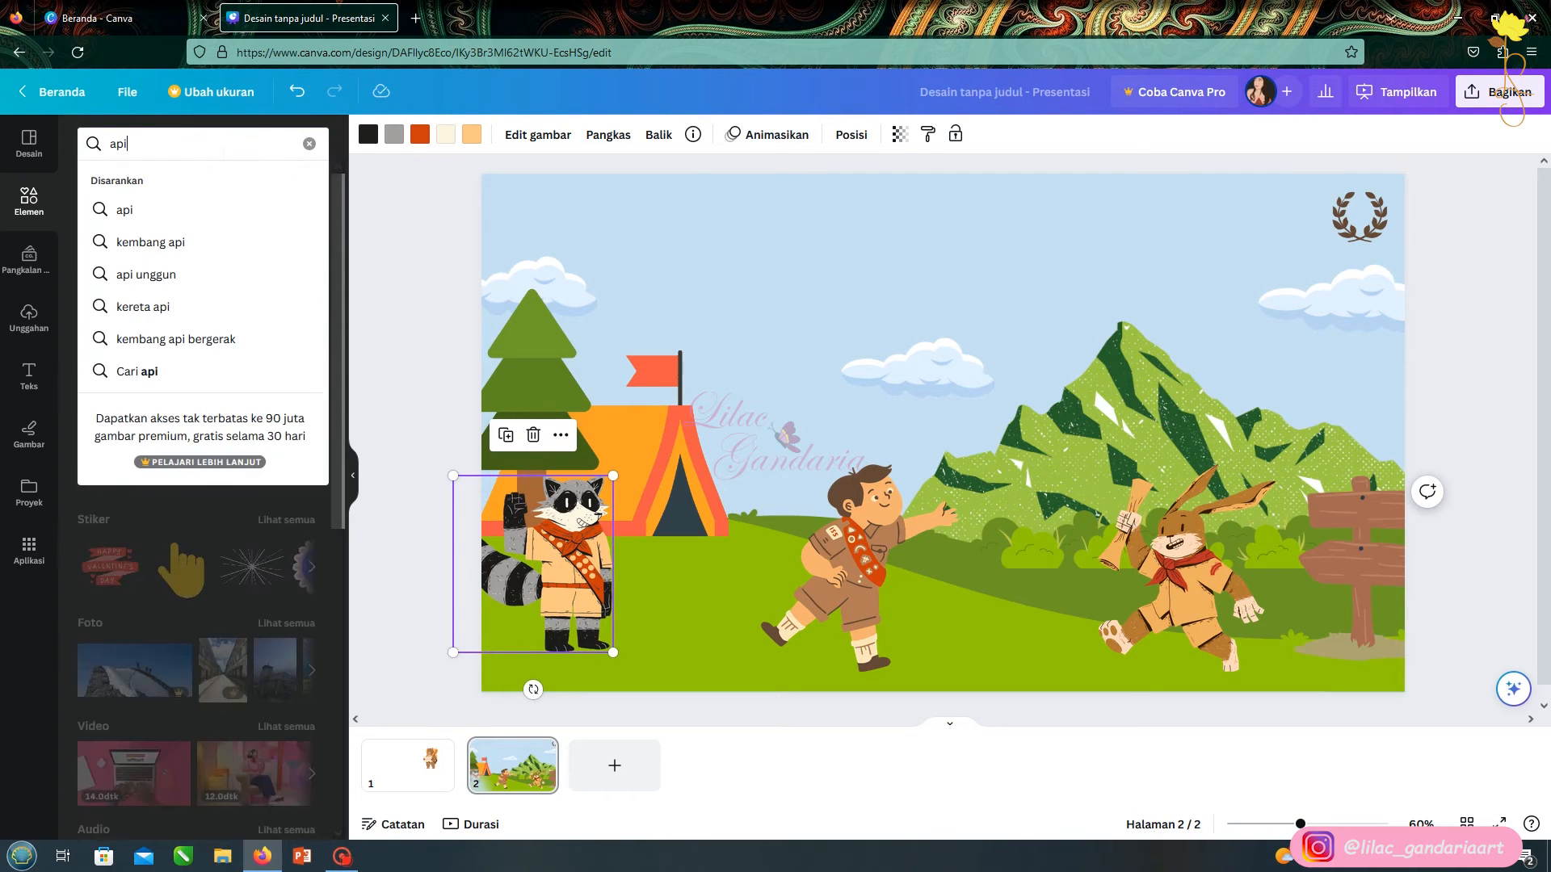
pyautogui.click(172, 276)
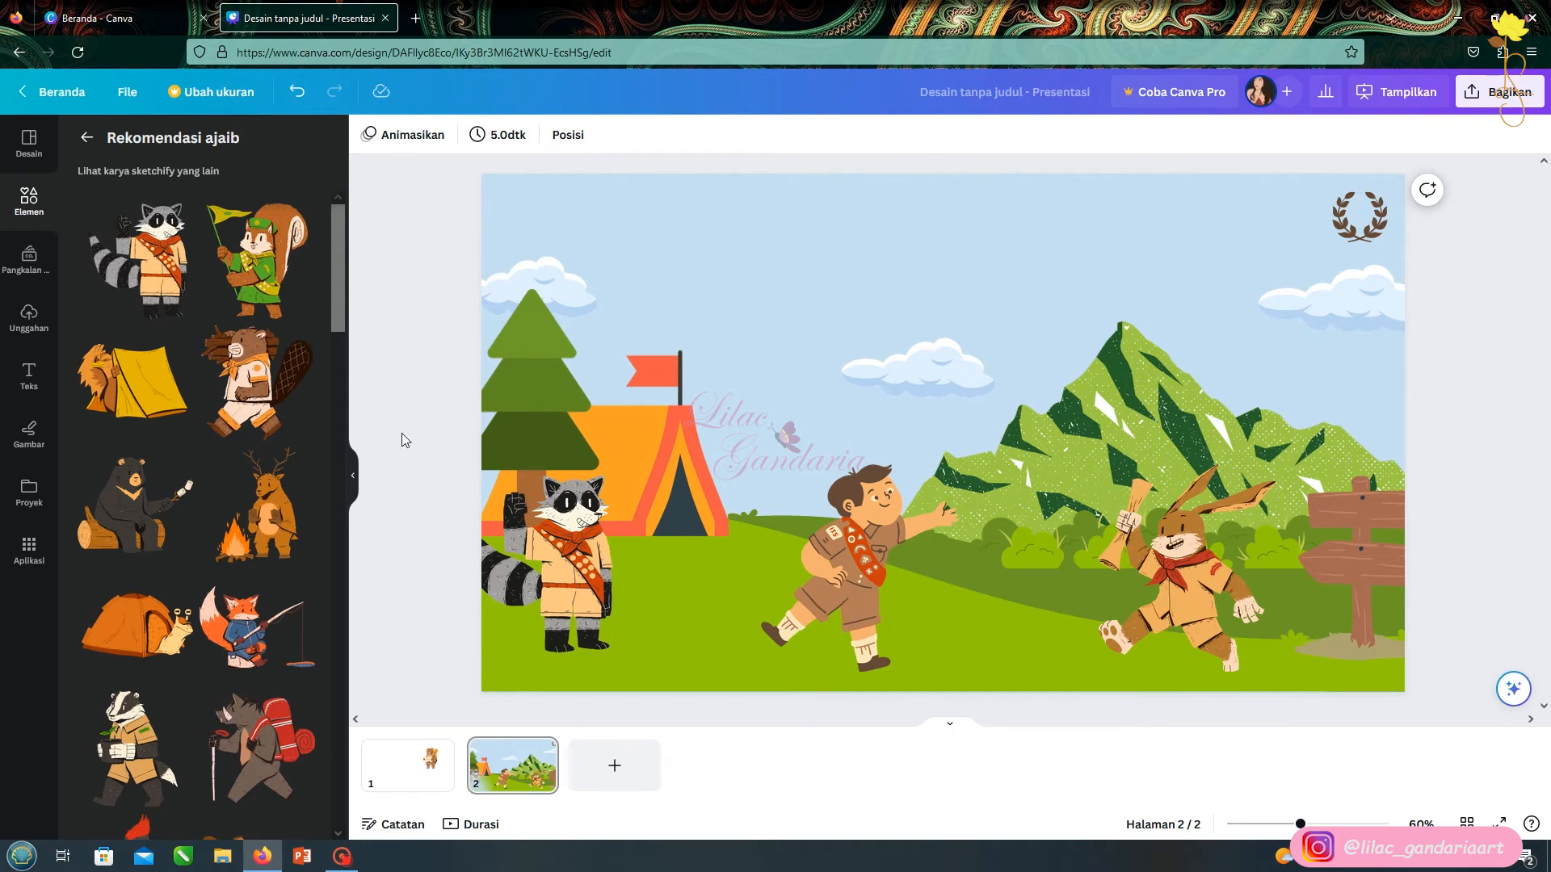
# Shift the raccoon scout slightly up and to the right, and browse the recommended scout graphics
pyautogui.moveTo(553, 549); pyautogui.dragTo(572, 536)
pyautogui.scroll(-12, 269, 512)
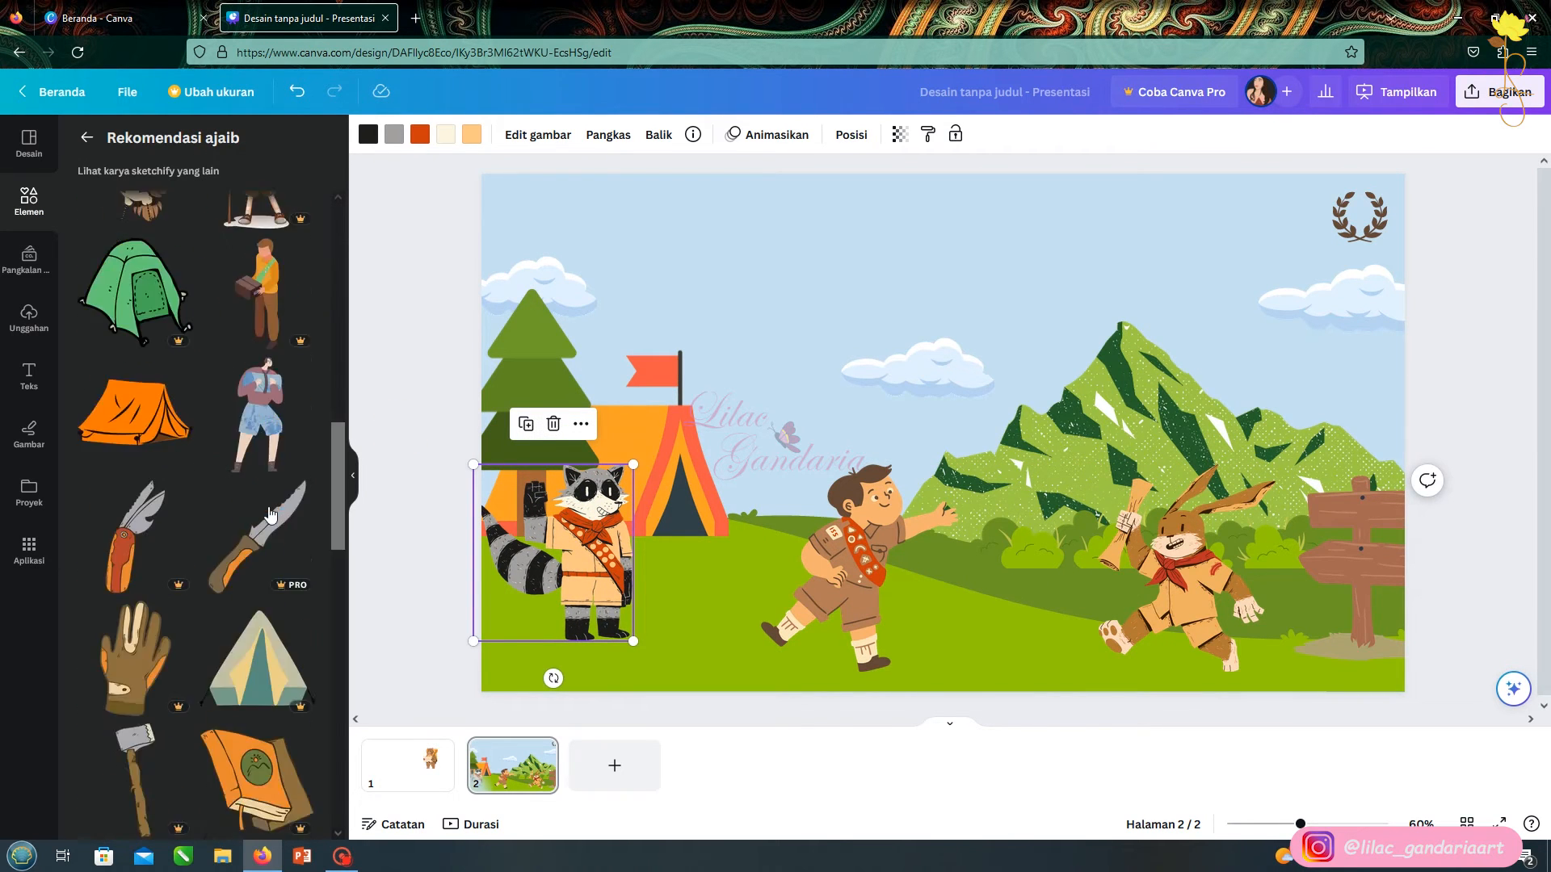
pyautogui.scroll(-15, 269, 512)
pyautogui.click(87, 139)
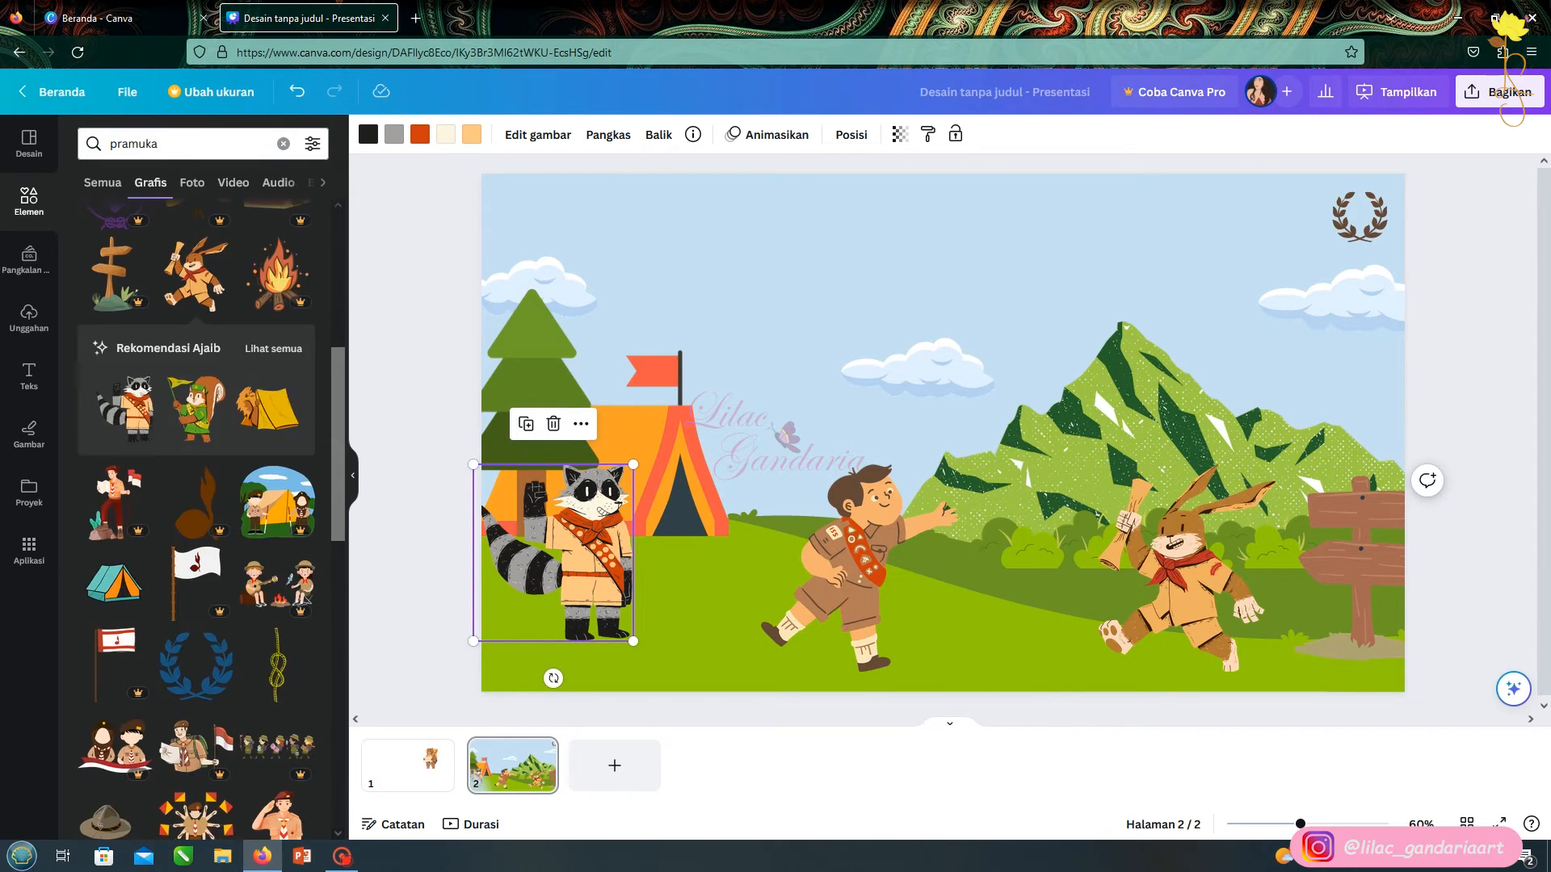
# Search the graphics for "kemah" and add the brown tree stumps to page 2
pyautogui.click(283, 143)
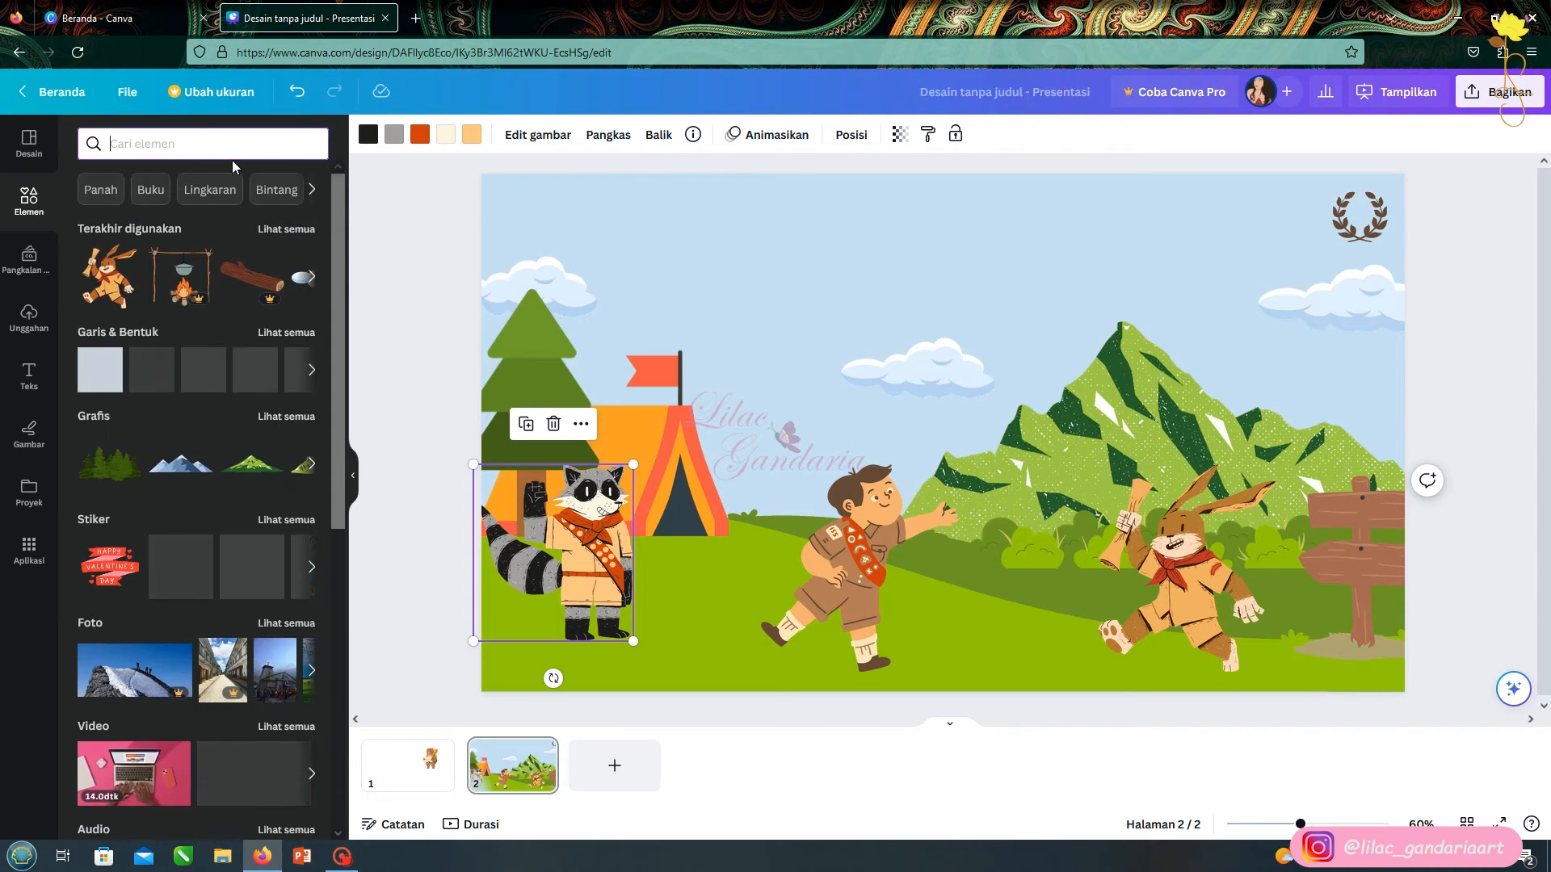
pyautogui.write('kemah')
pyautogui.press('Return')
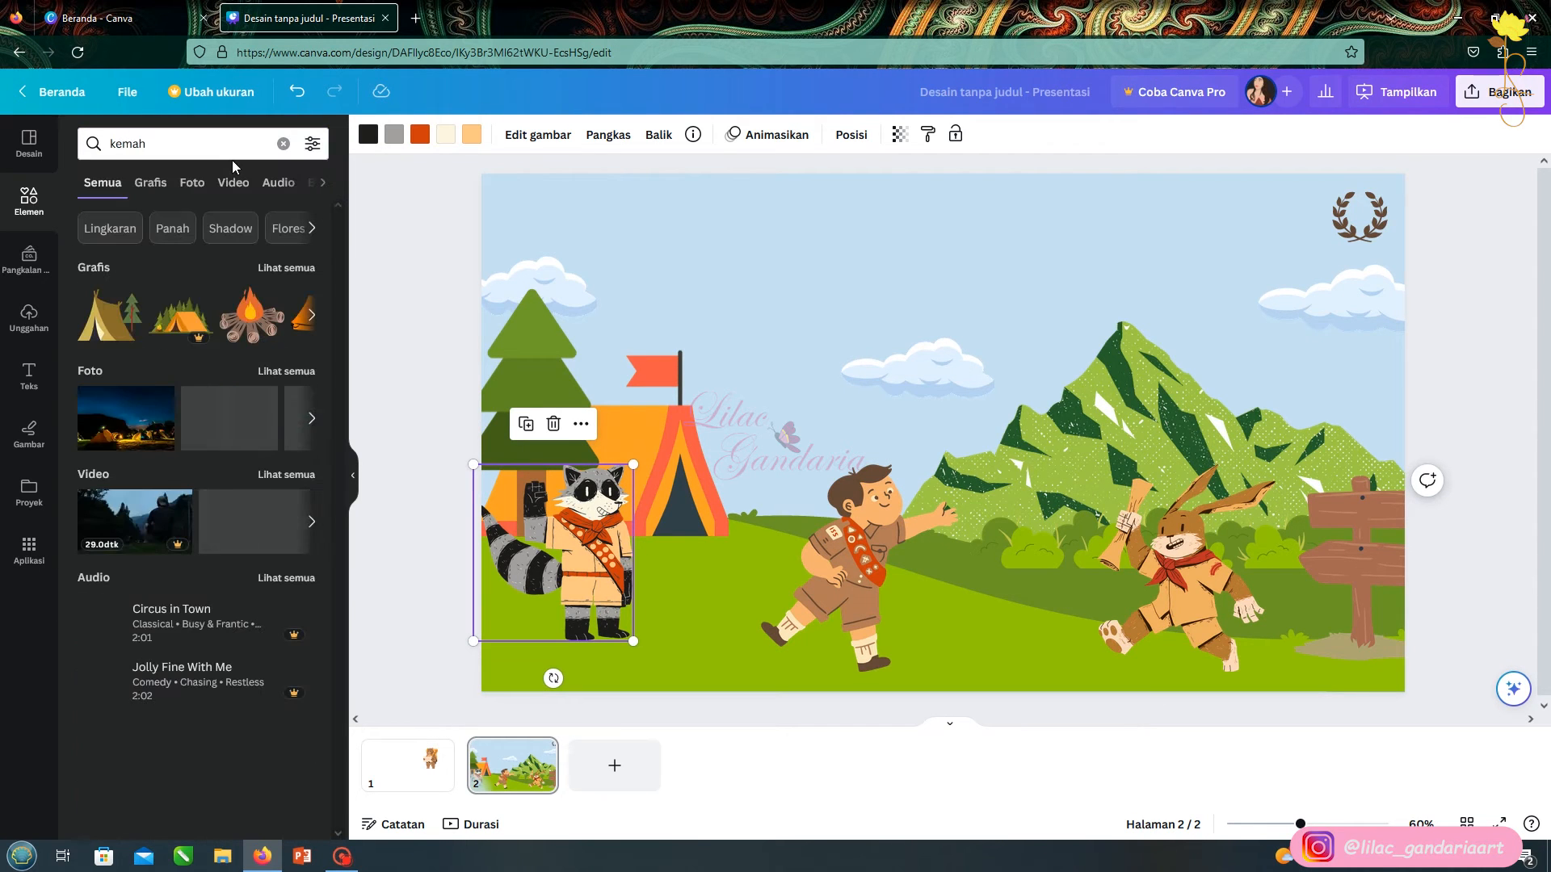
pyautogui.click(165, 184)
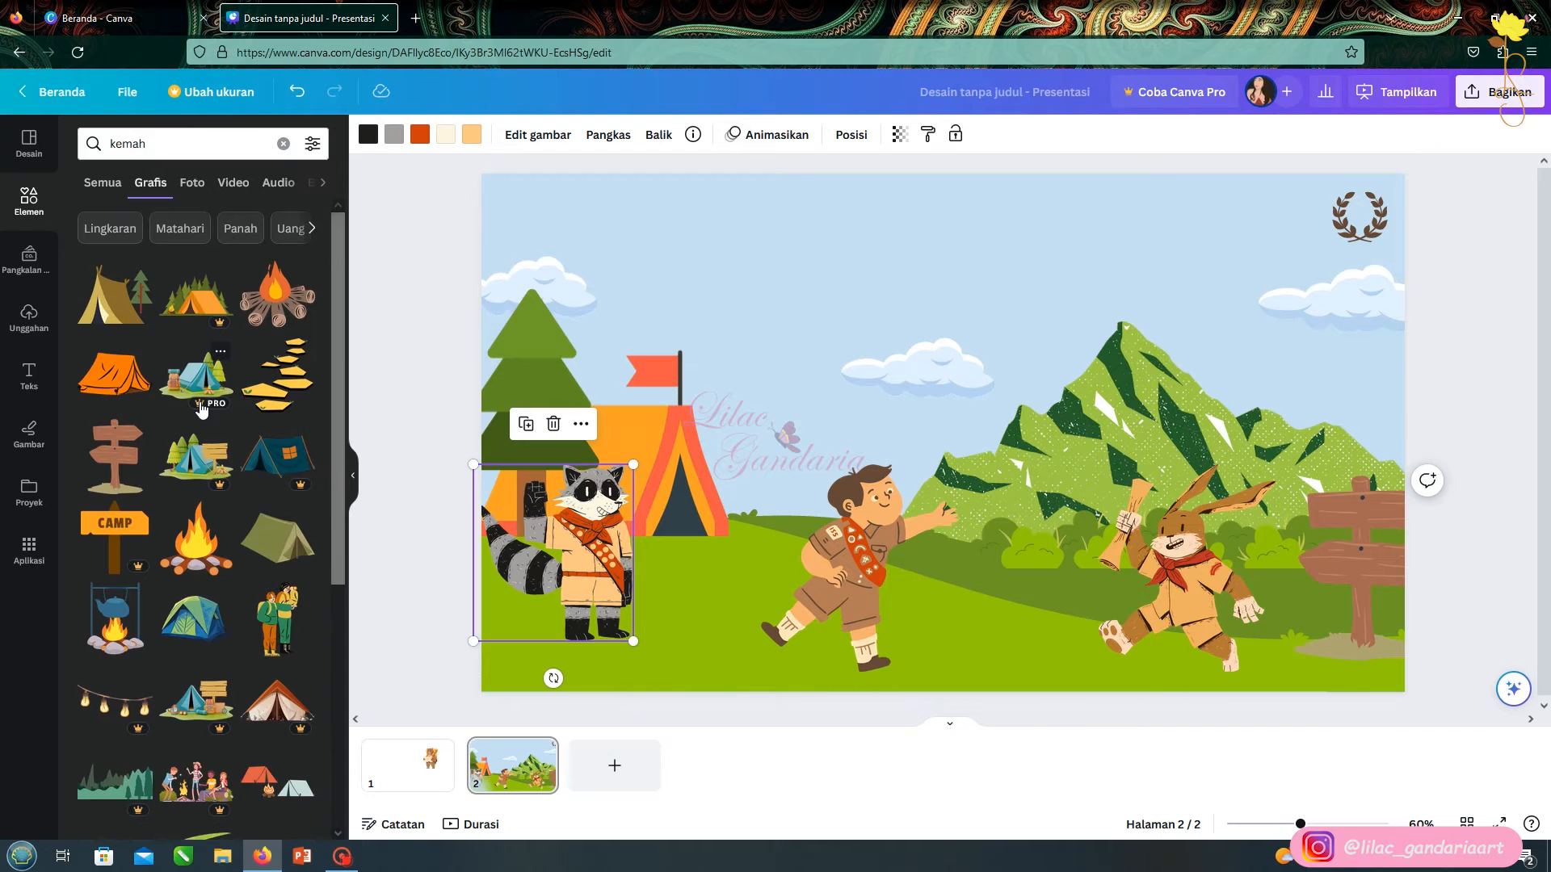
pyautogui.scroll(-2, 201, 408)
pyautogui.scroll(-7, 201, 408)
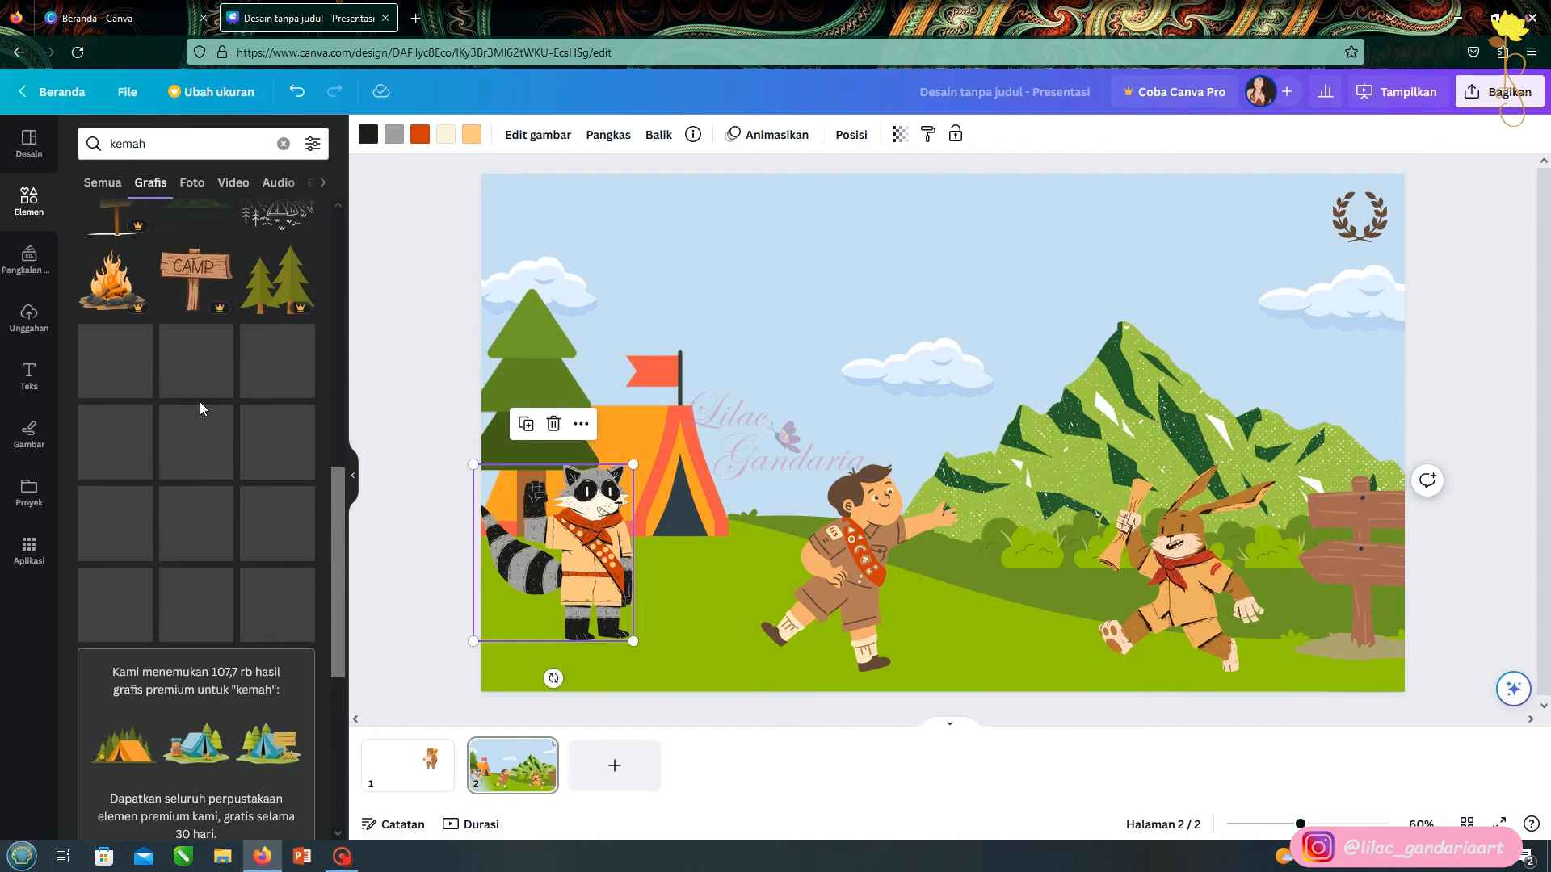
pyautogui.click(201, 430)
# Add the cooking pot over a campfire graphic, shrink it and place it beside the raccoon scout
pyautogui.scroll(-8, 293, 473)
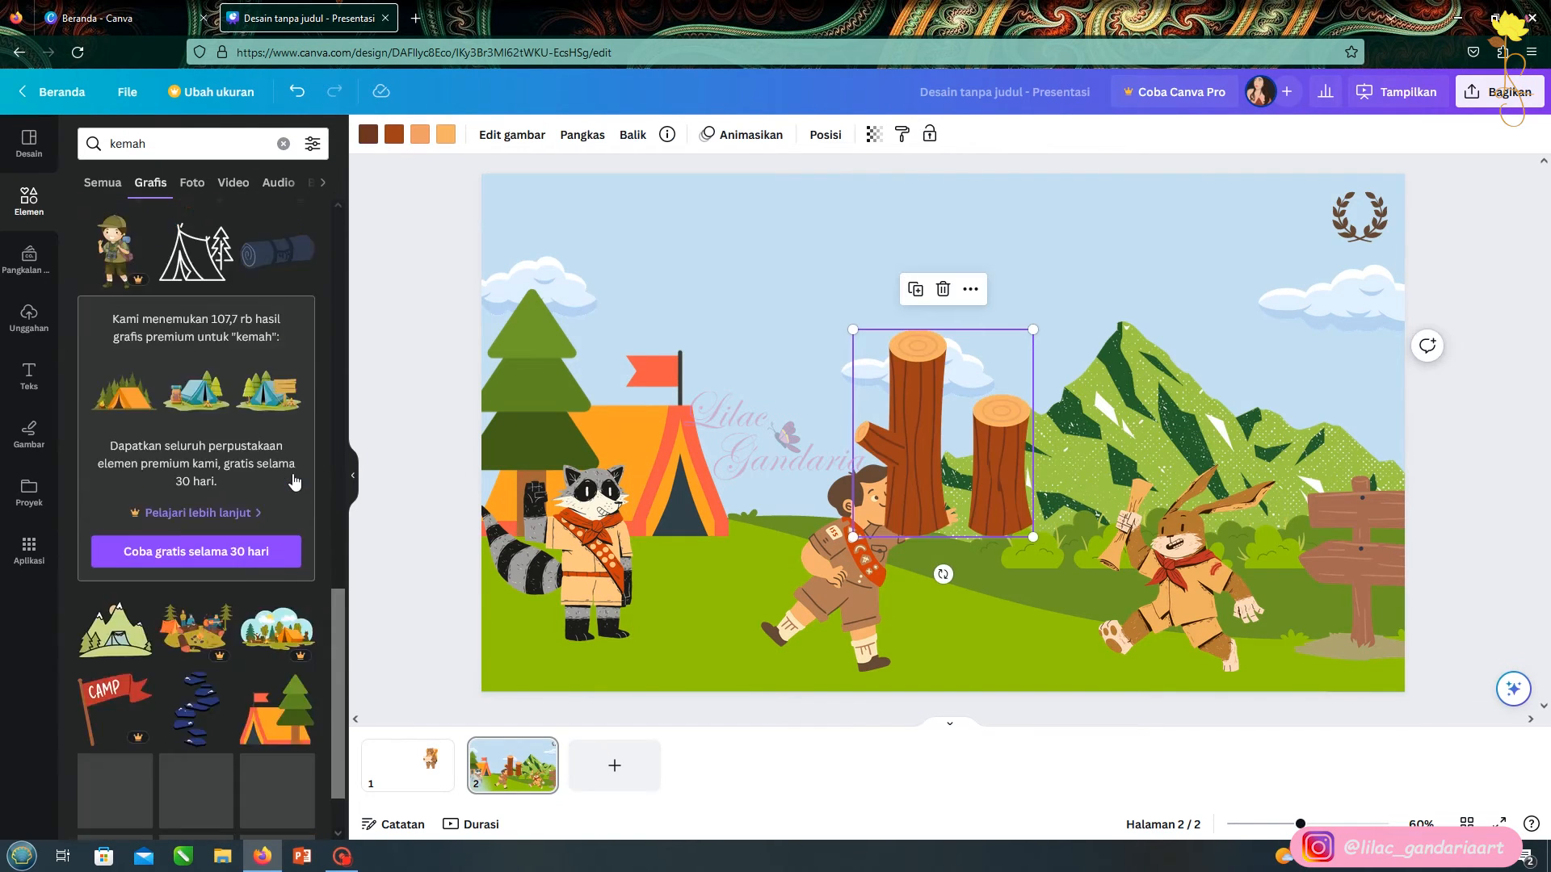
pyautogui.scroll(-7, 292, 473)
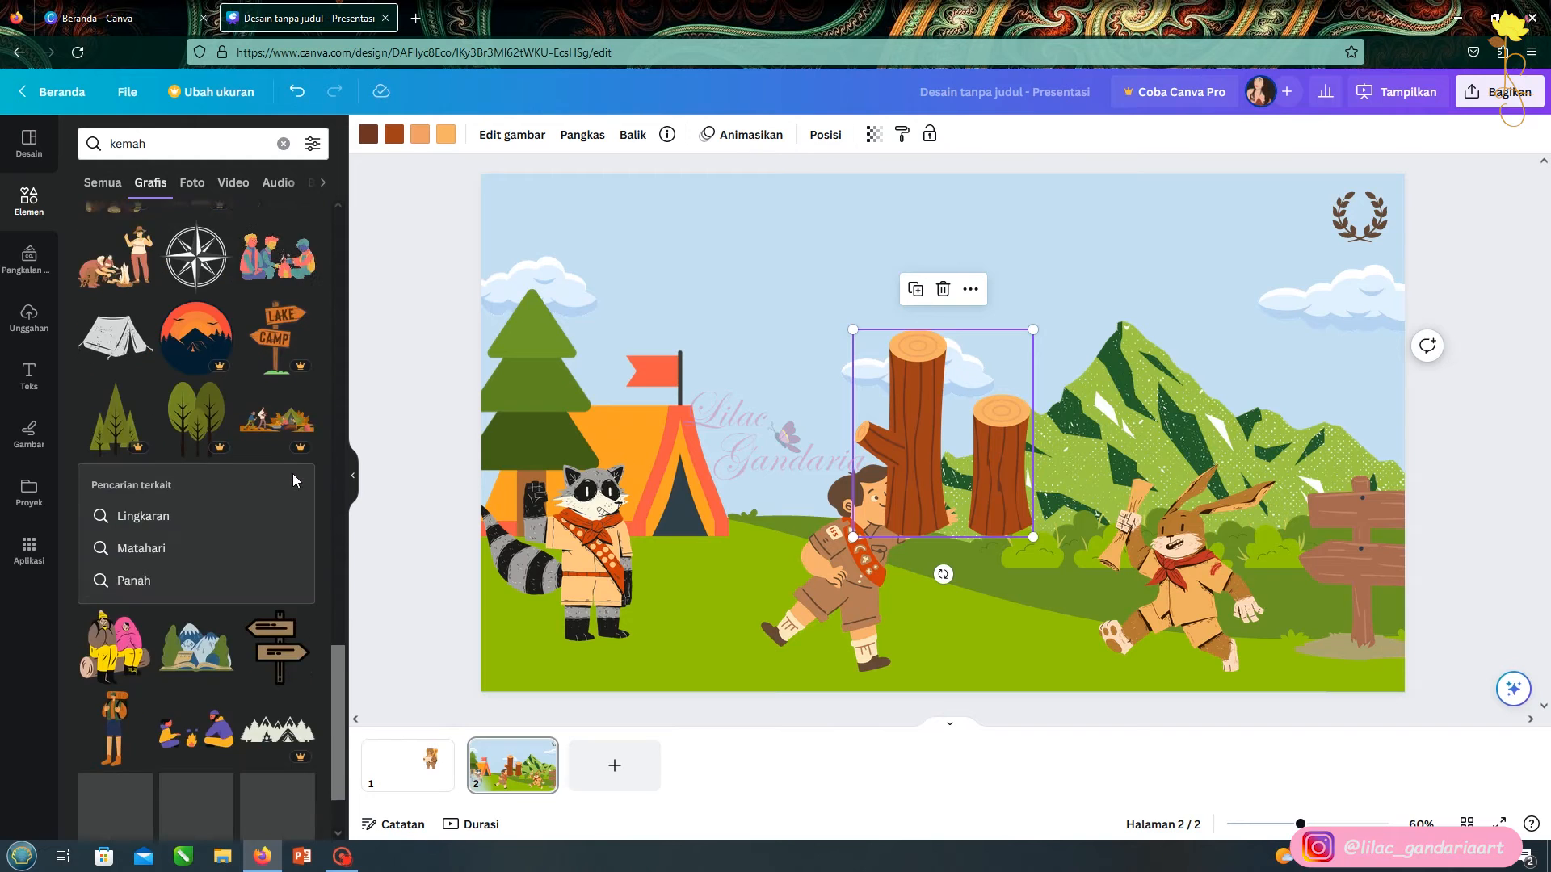
pyautogui.scroll(-6, 292, 481)
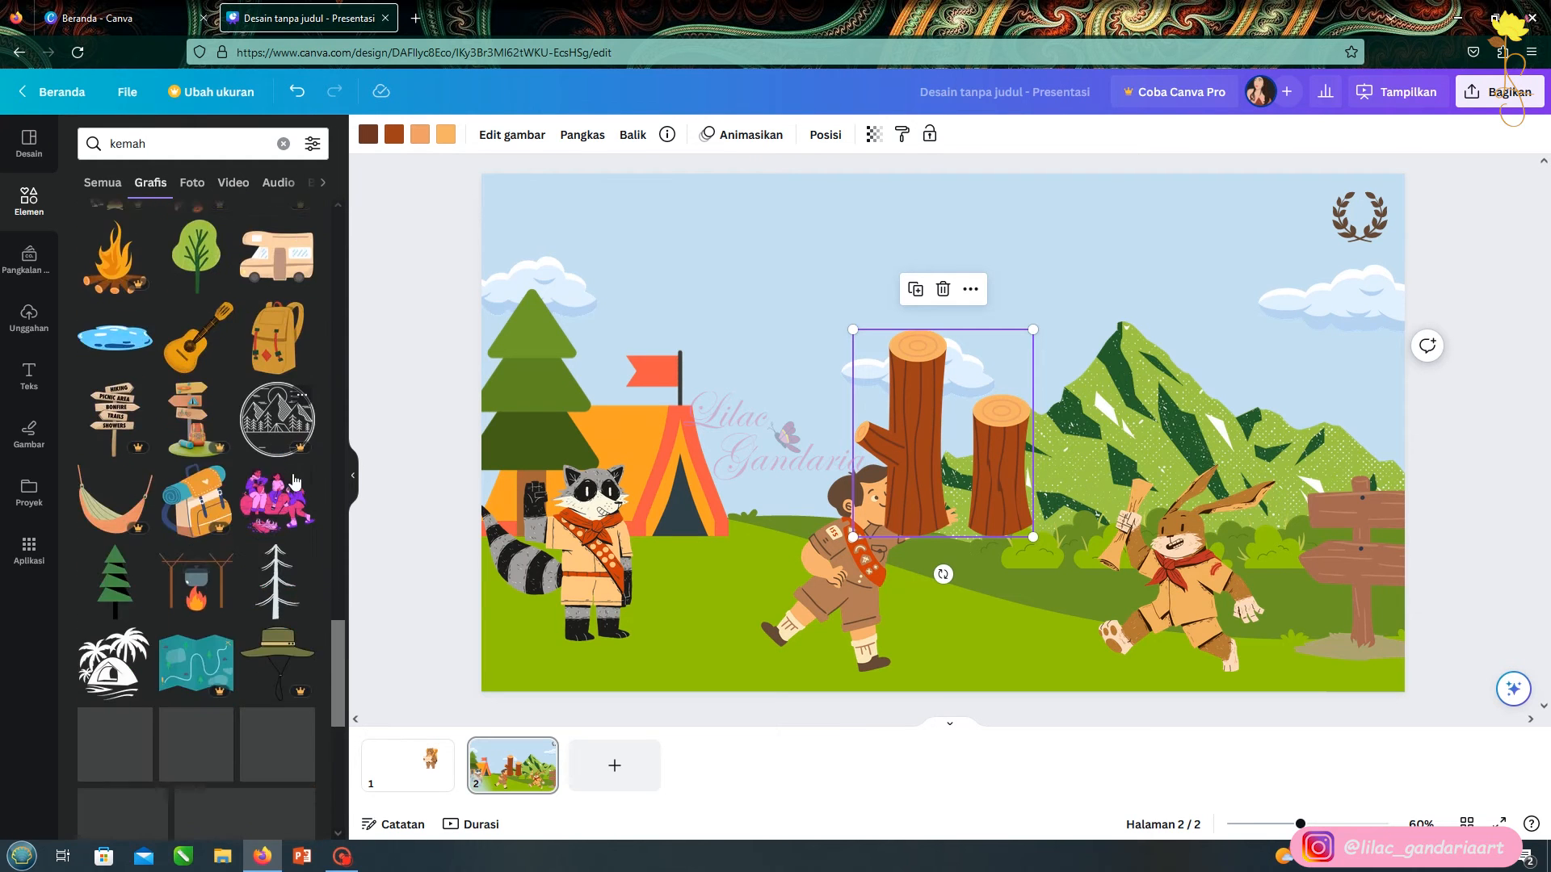
pyautogui.click(196, 476)
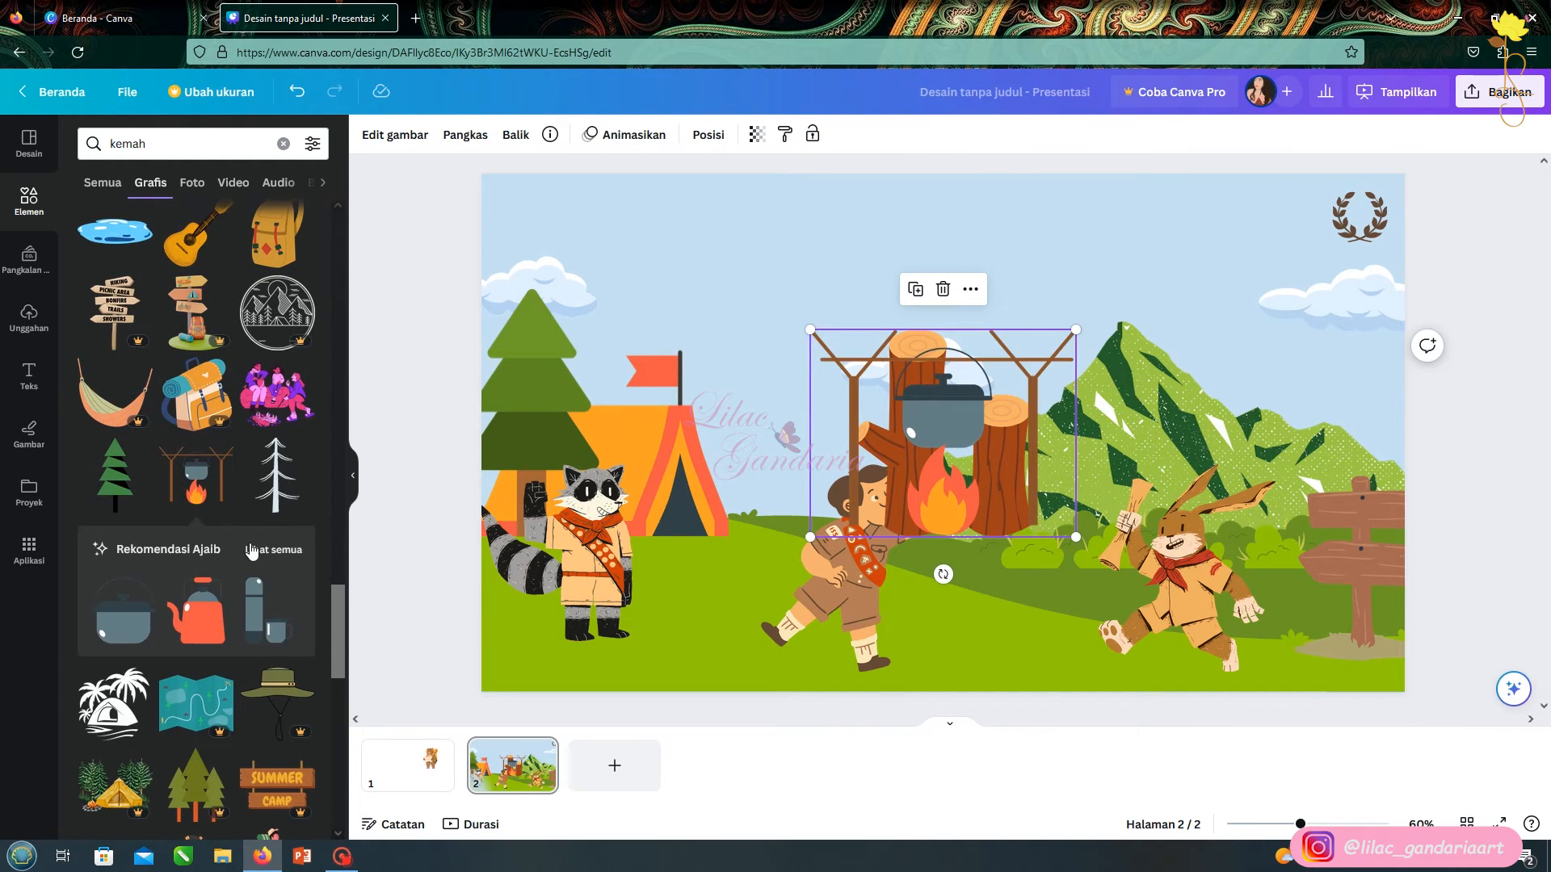
pyautogui.moveTo(975, 449); pyautogui.dragTo(770, 562)
pyautogui.moveTo(870, 449); pyautogui.dragTo(743, 542)
pyautogui.moveTo(689, 599); pyautogui.dragTo(661, 626)
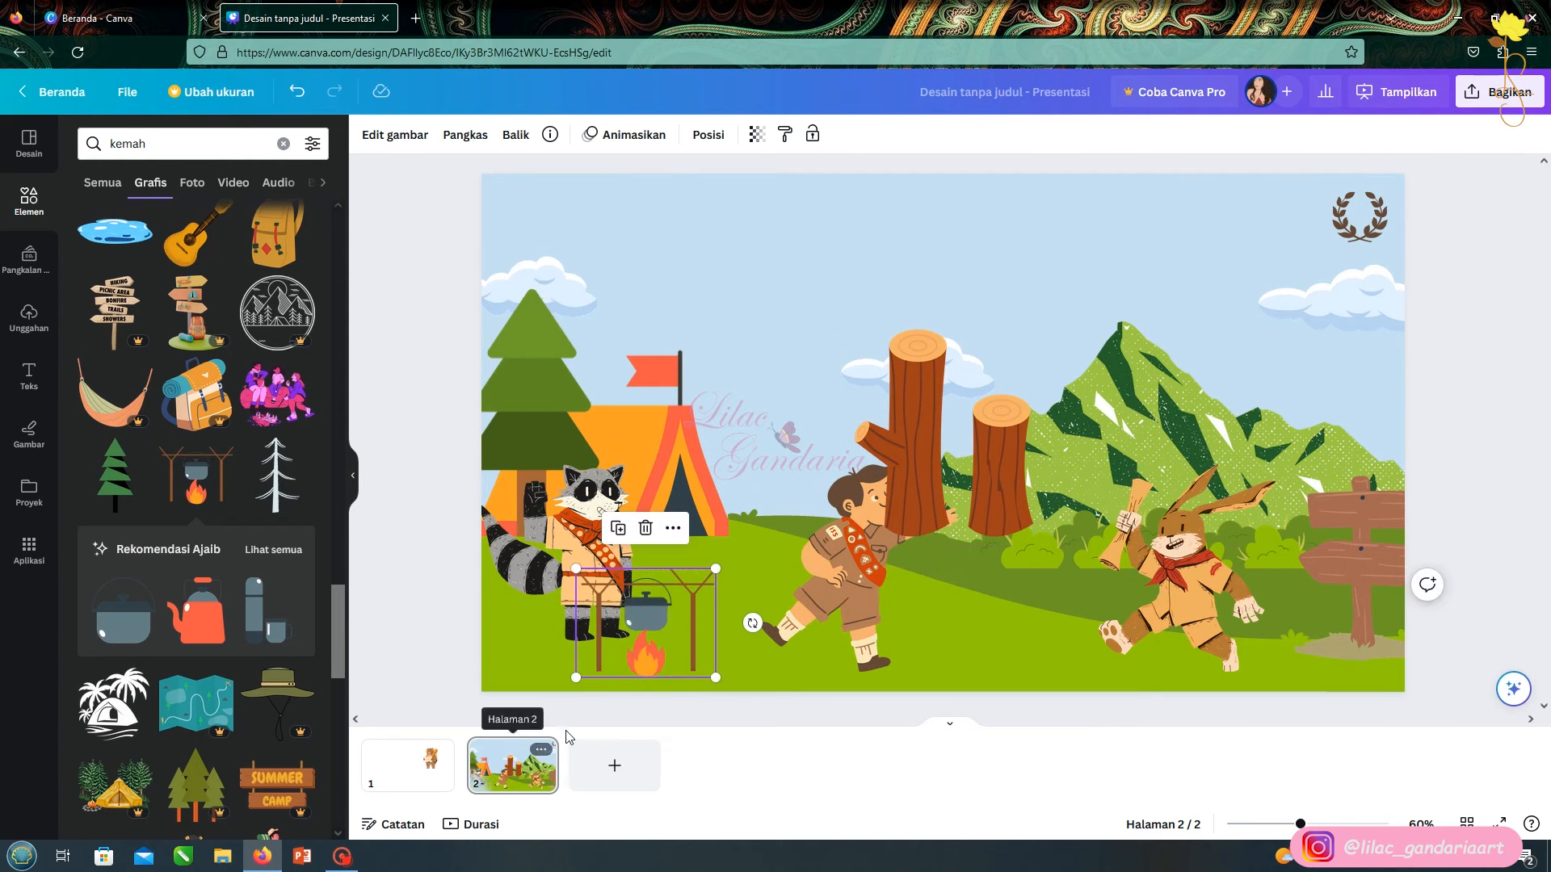
# Shrink the tree stumps and place them in the slide's lower left corner, moving the campfire out of the way
pyautogui.moveTo(998, 388); pyautogui.dragTo(732, 552)
pyautogui.moveTo(766, 491); pyautogui.dragTo(706, 559)
pyautogui.moveTo(622, 613); pyautogui.dragTo(759, 380)
pyautogui.moveTo(813, 547); pyautogui.dragTo(516, 645)
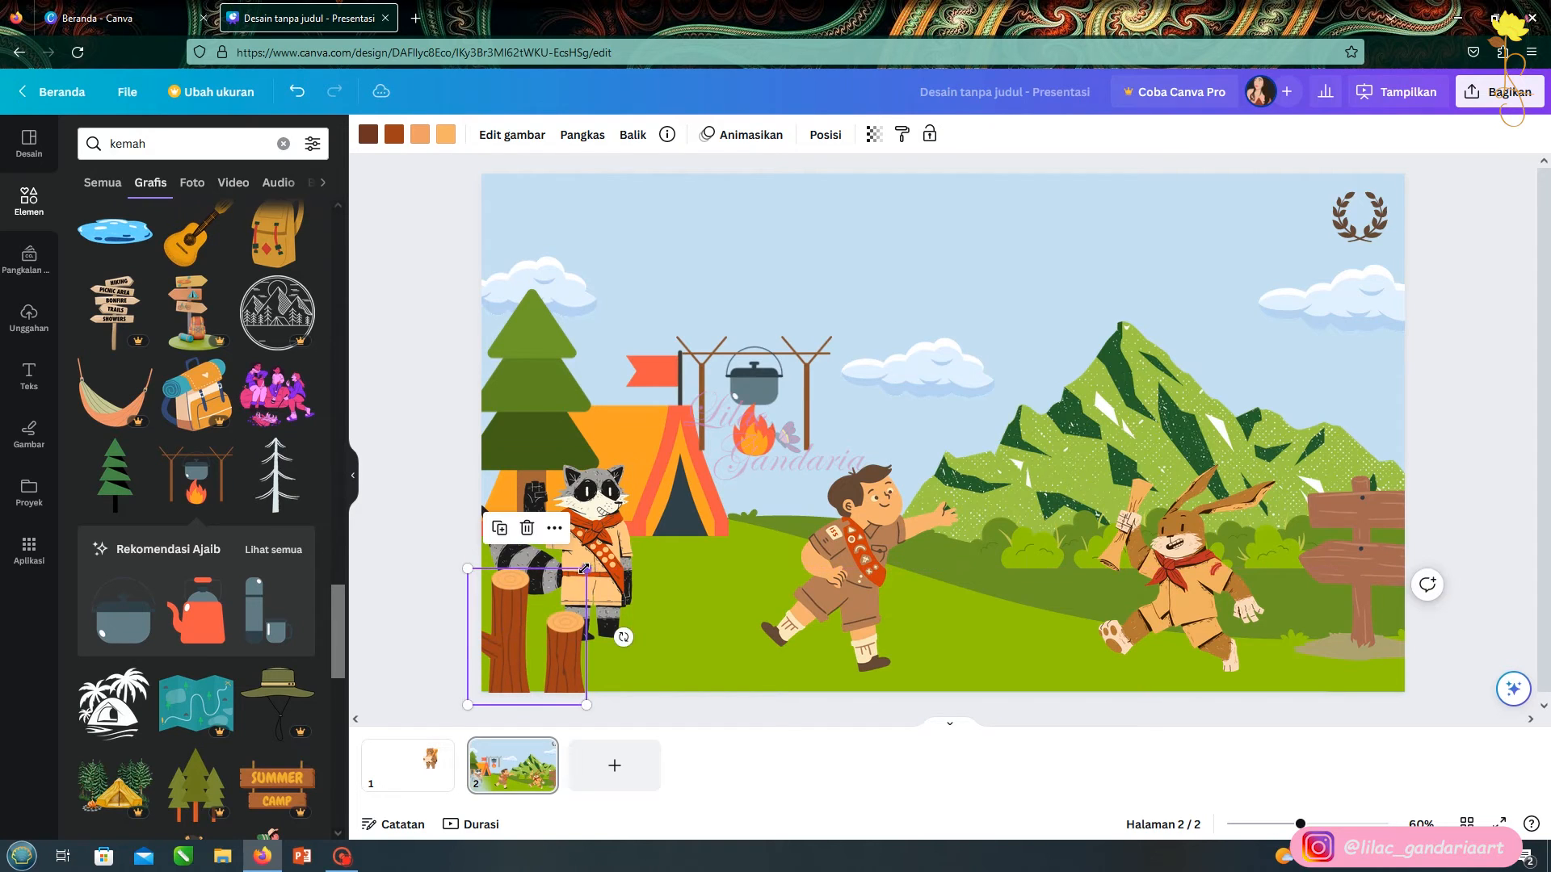
# Shrink the raccoon scout and shift the rabbit and boy scouts to the right
pyautogui.click(486, 477)
pyautogui.moveTo(474, 464); pyautogui.dragTo(514, 506)
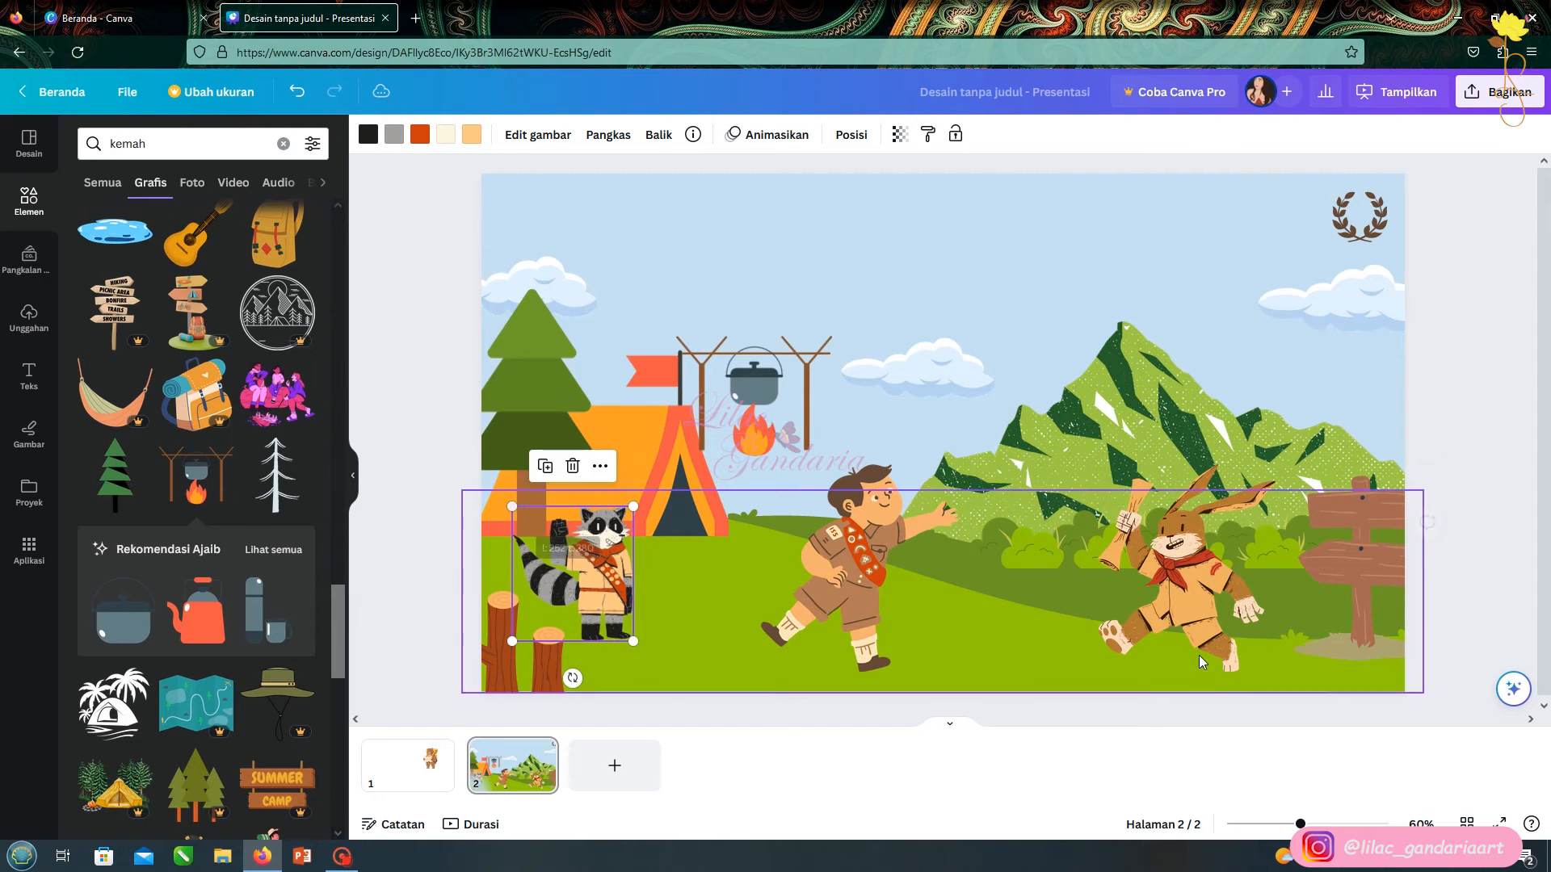
pyautogui.moveTo(1191, 613); pyautogui.dragTo(1245, 620)
pyautogui.moveTo(864, 562); pyautogui.dragTo(999, 575)
# Move the campfire pot back down beside the raccoon, shrink it slightly, and enlarge the green hill a little
pyautogui.click(738, 511)
pyautogui.moveTo(734, 401); pyautogui.dragTo(655, 634)
pyautogui.moveTo(755, 574); pyautogui.dragTo(730, 592)
pyautogui.click(797, 574)
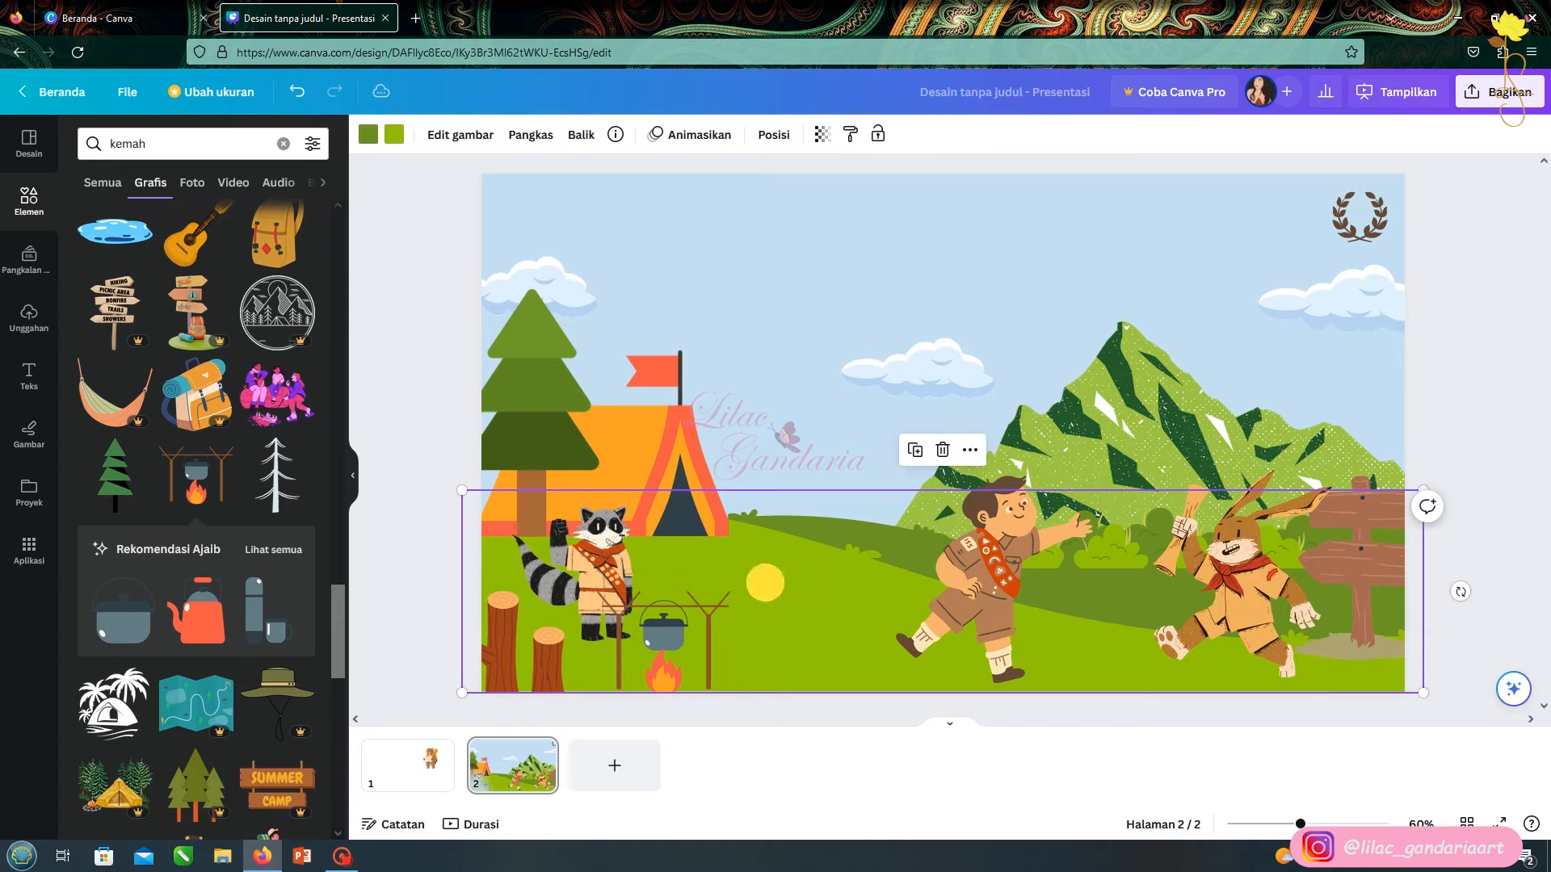
pyautogui.moveTo(464, 692); pyautogui.dragTo(454, 705)
pyautogui.click(547, 716)
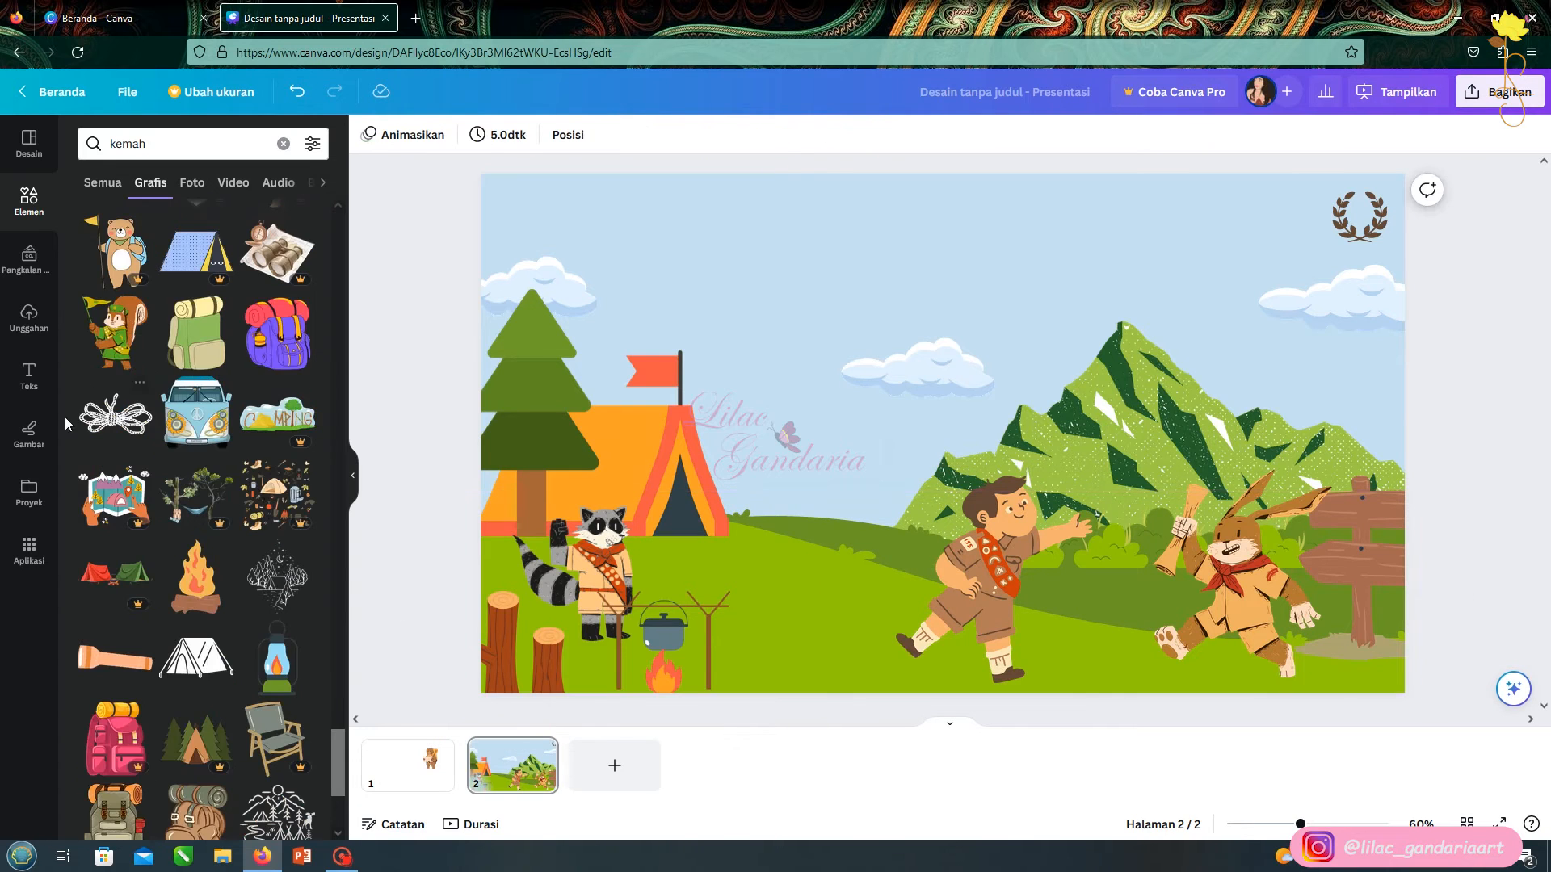
# Add a heading to page 2 reading "Tema Pramuka"
pyautogui.click(32, 380)
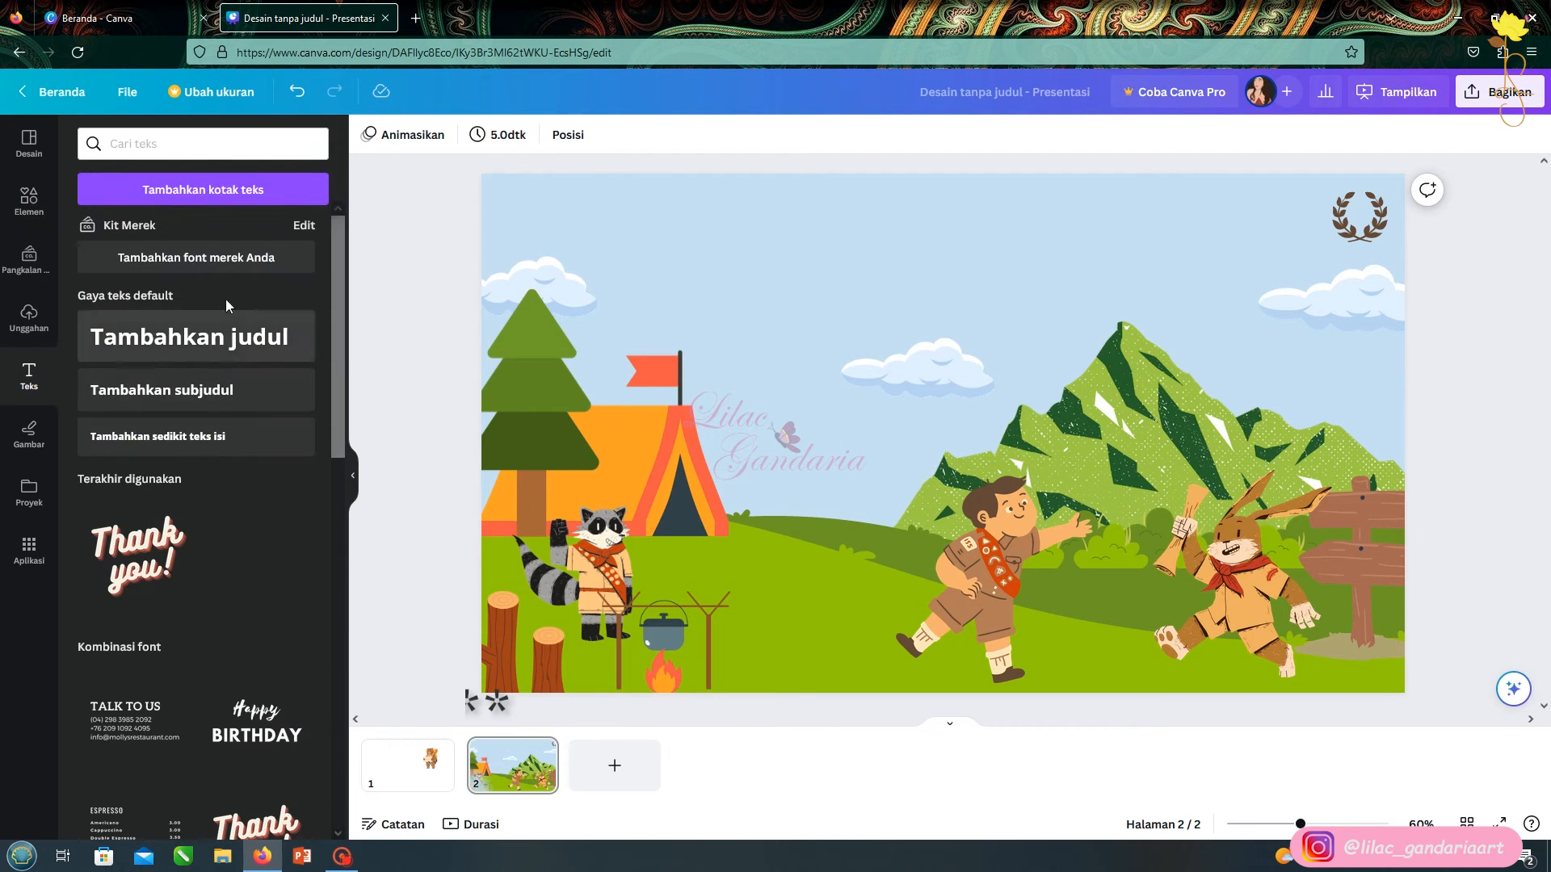
pyautogui.click(173, 325)
pyautogui.write('Te')
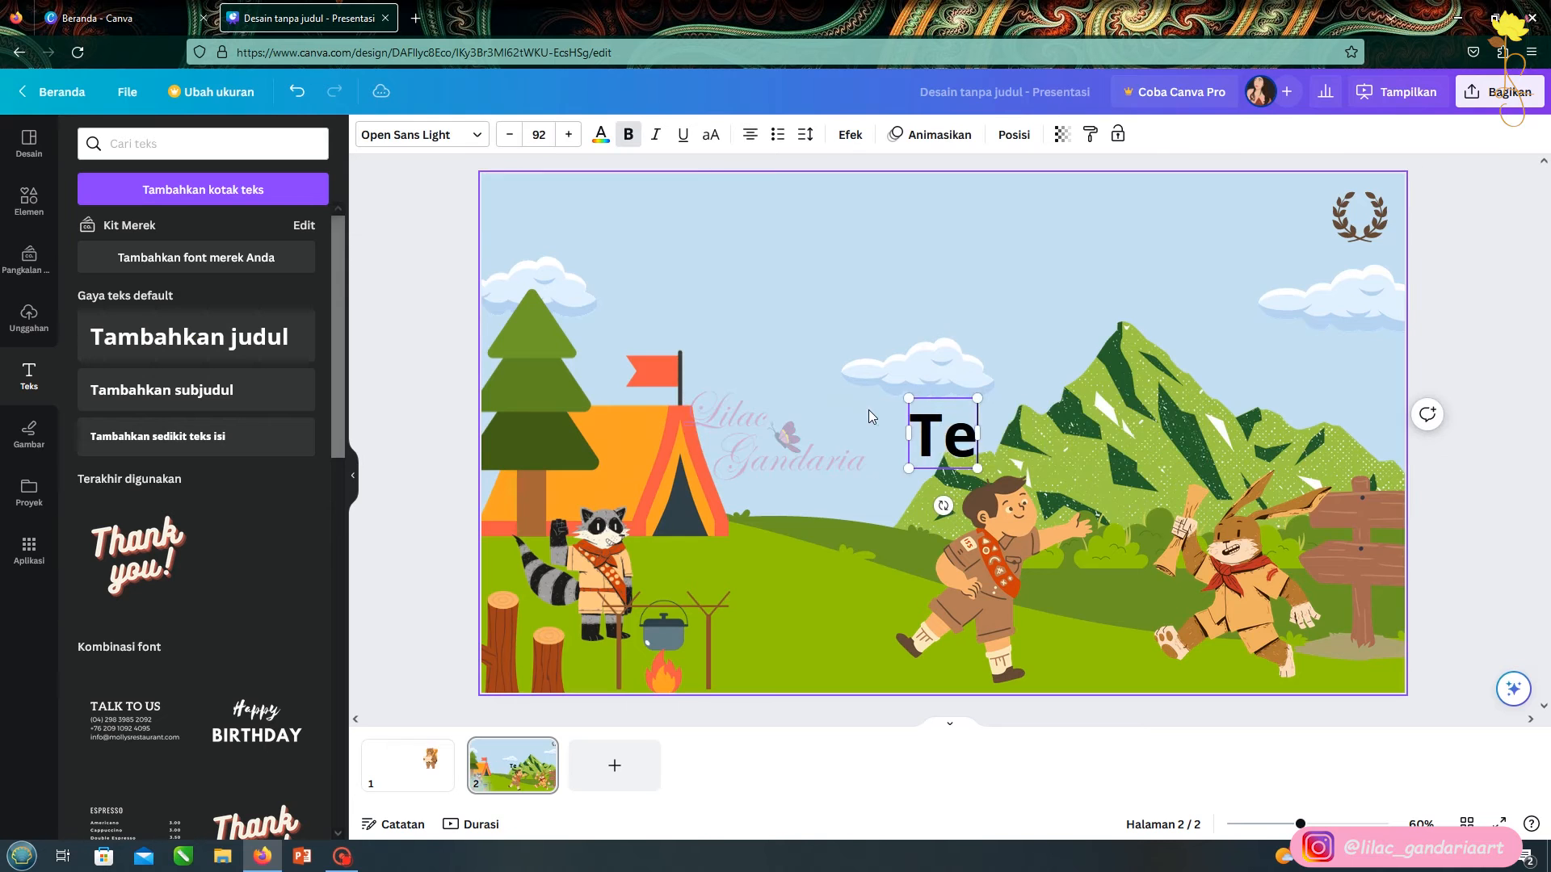
pyautogui.write('ma  Pramuka')
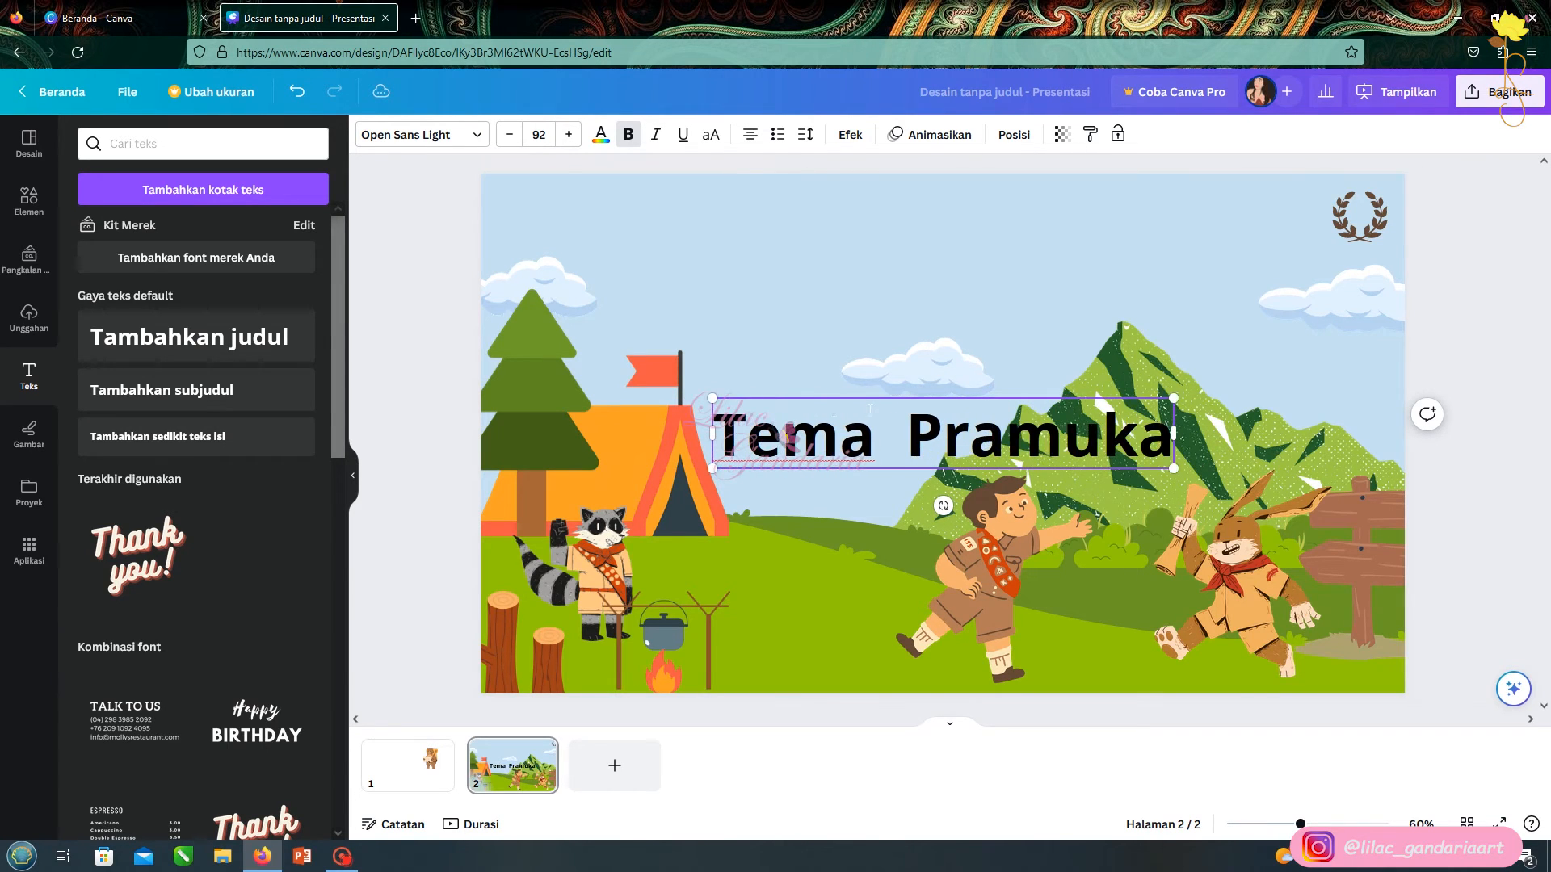
# Set the heading's font to Gliker and move it up to the top centre of the slide
pyautogui.hotkey('ctrl', 'a')
pyautogui.click(441, 149)
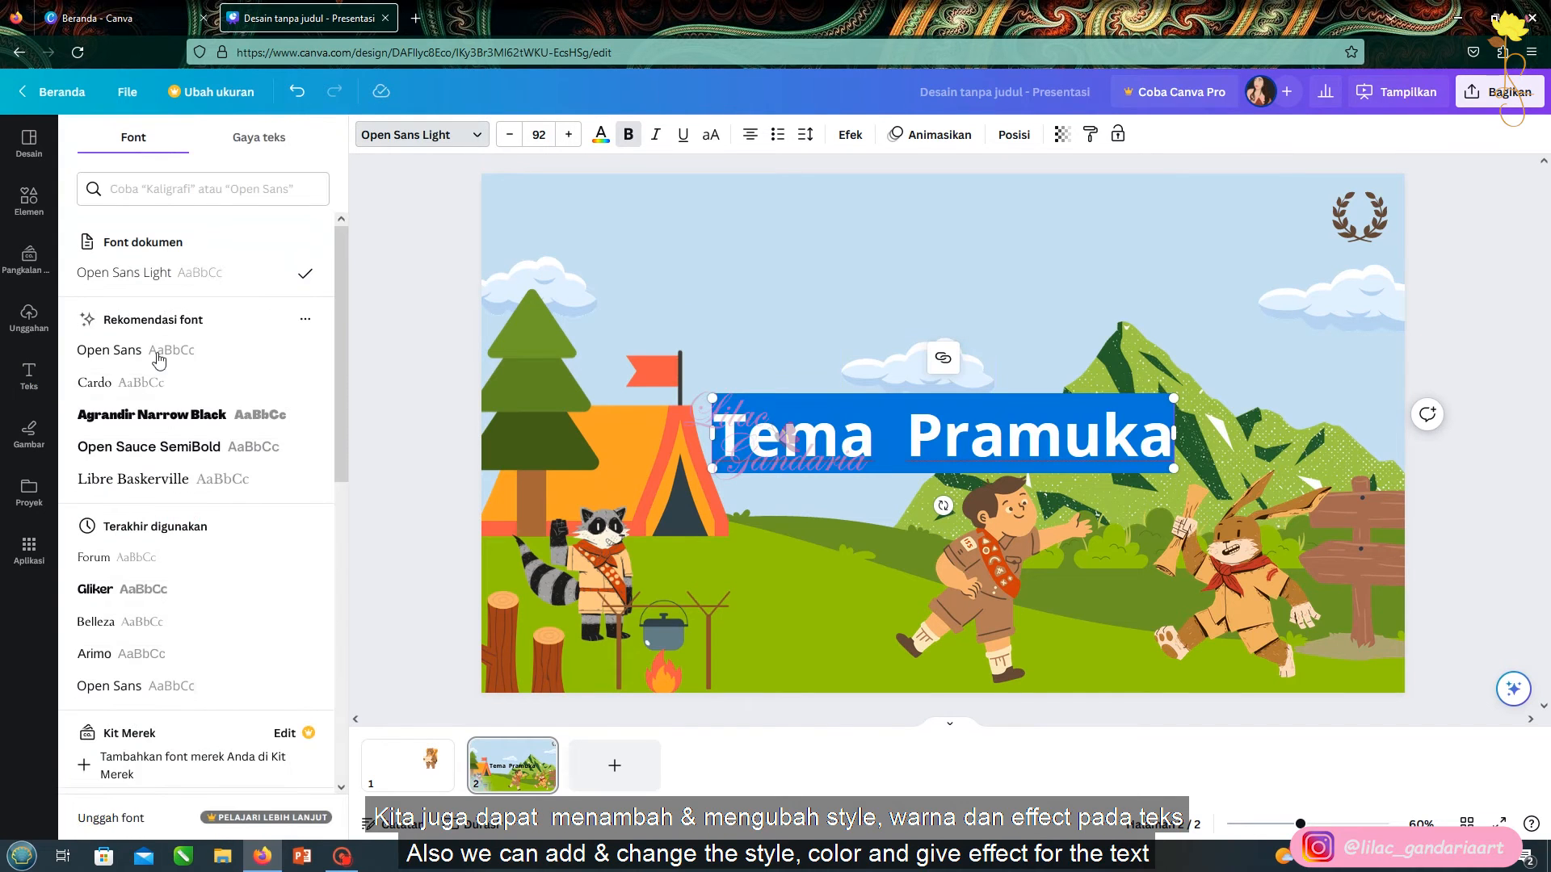
pyautogui.scroll(-1, 145, 485)
pyautogui.click(119, 533)
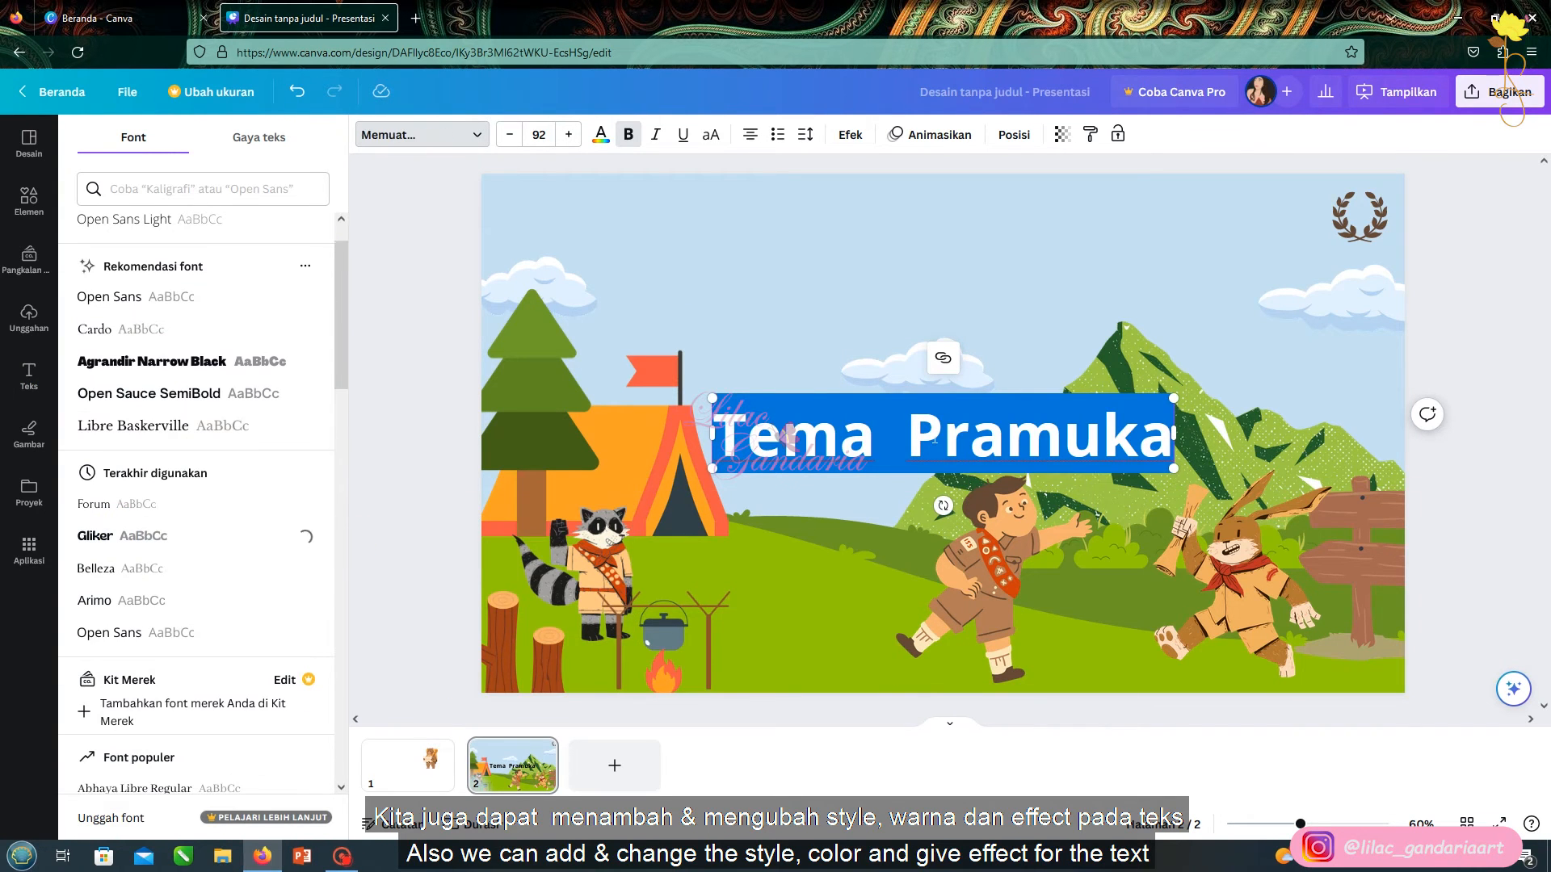
pyautogui.moveTo(901, 396); pyautogui.dragTo(900, 225)
# Colour the heading dark brown and apply the Bayangan (shadow) effect to it
pyautogui.click(599, 133)
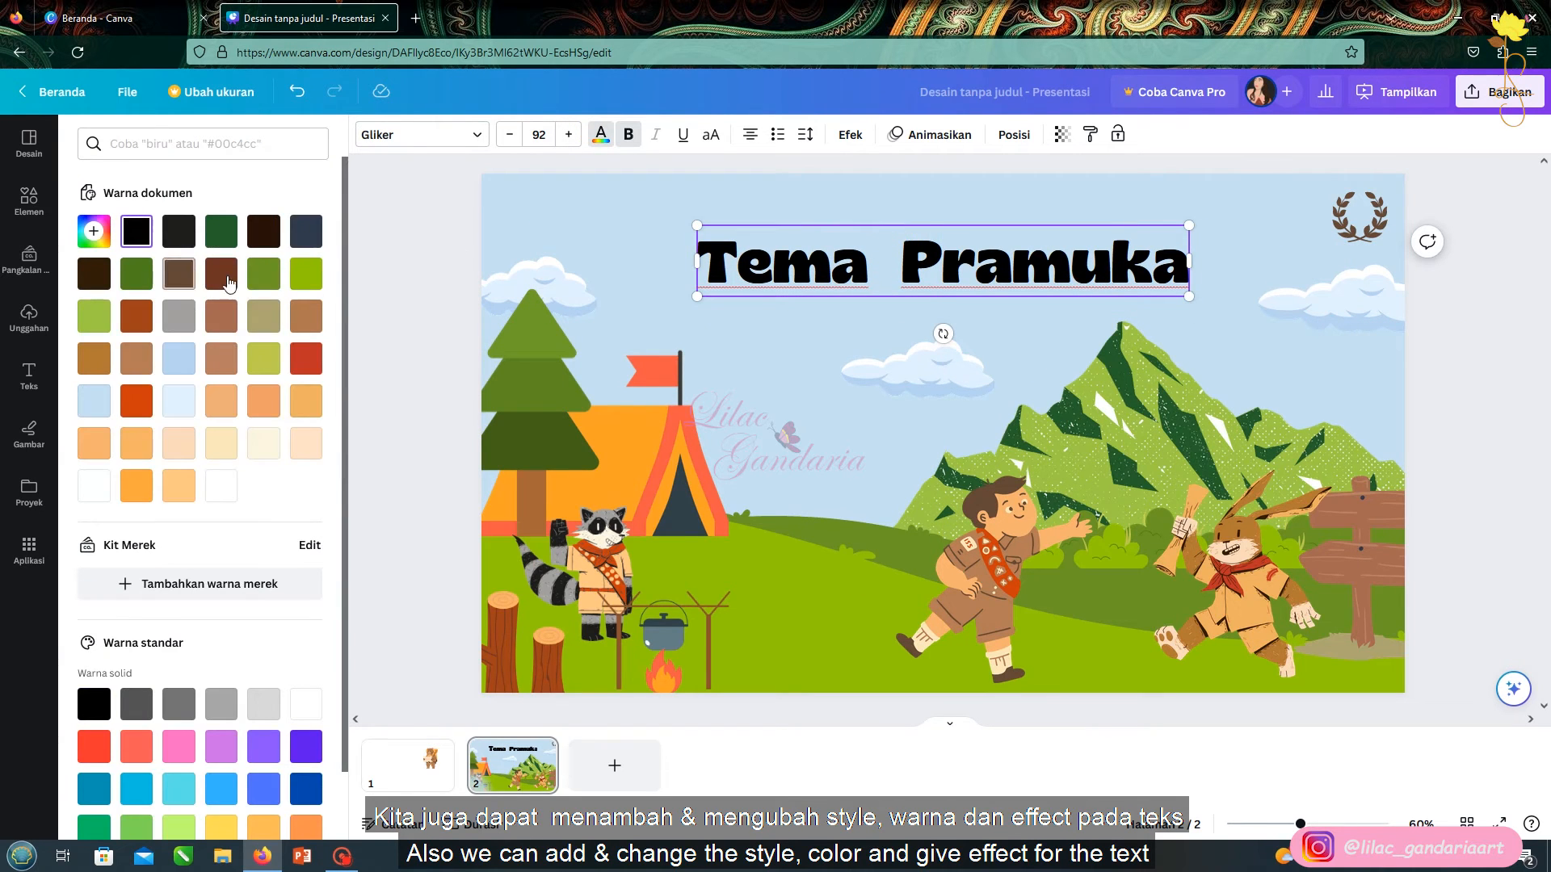
pyautogui.doubleClick(808, 259)
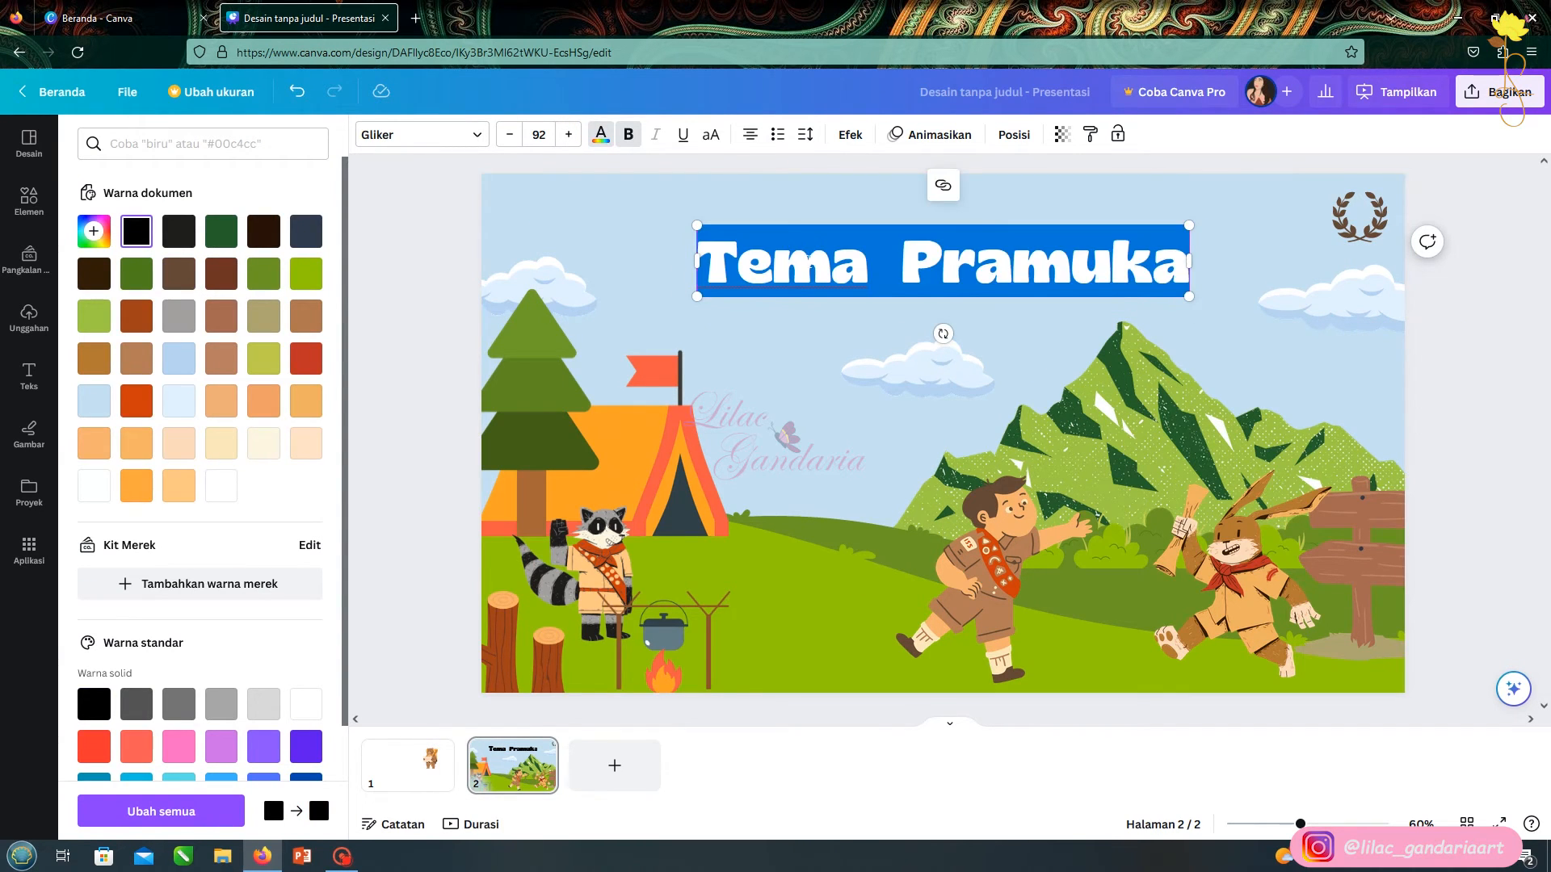
pyautogui.click(627, 137)
pyautogui.click(604, 139)
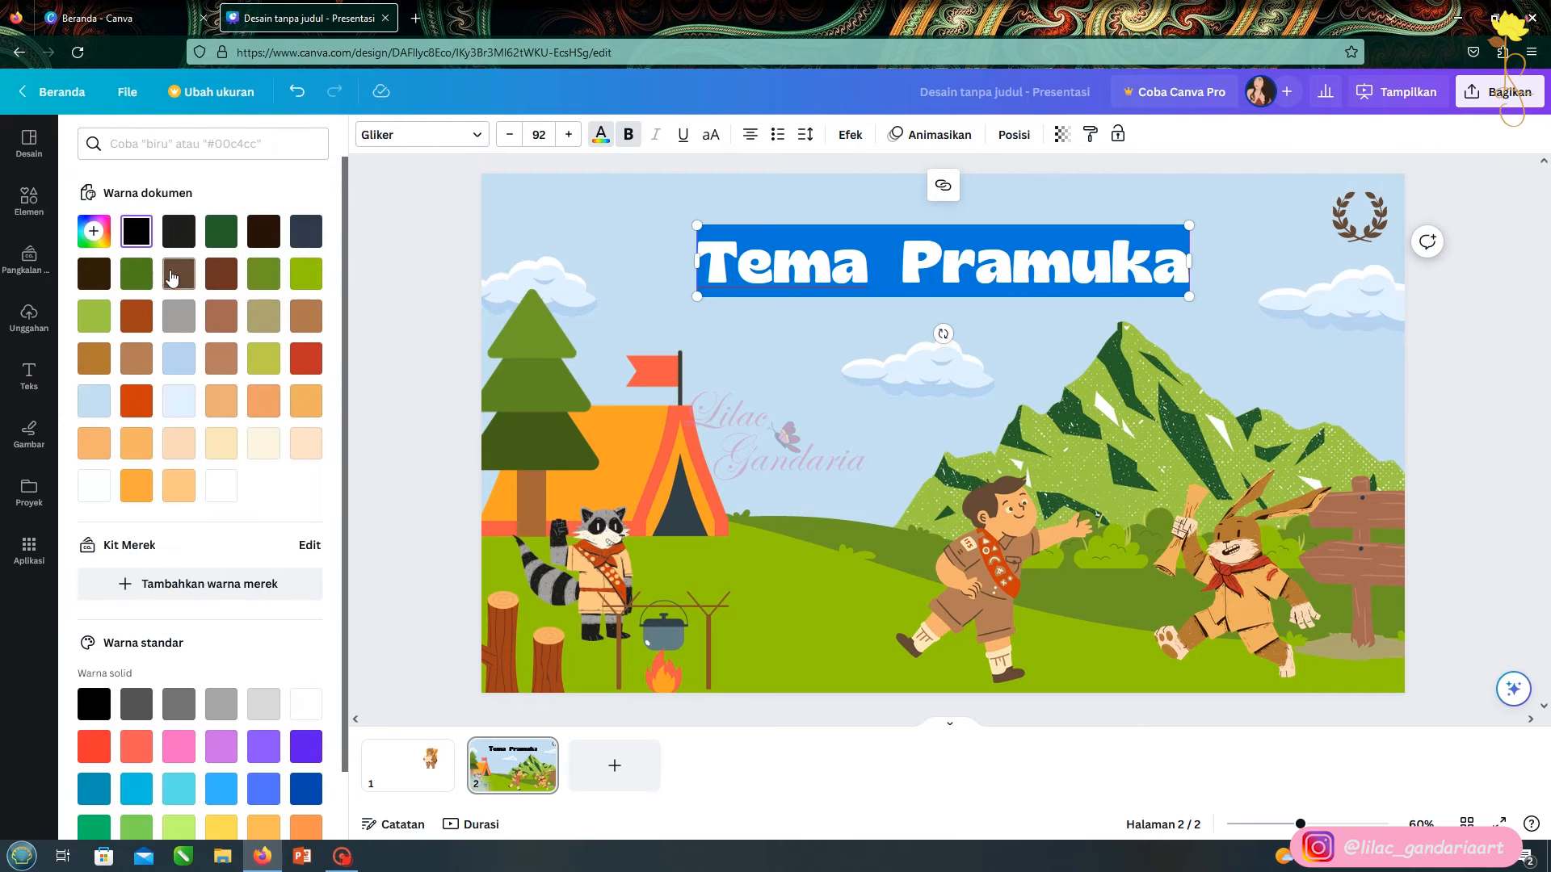
pyautogui.click(850, 134)
pyautogui.click(212, 236)
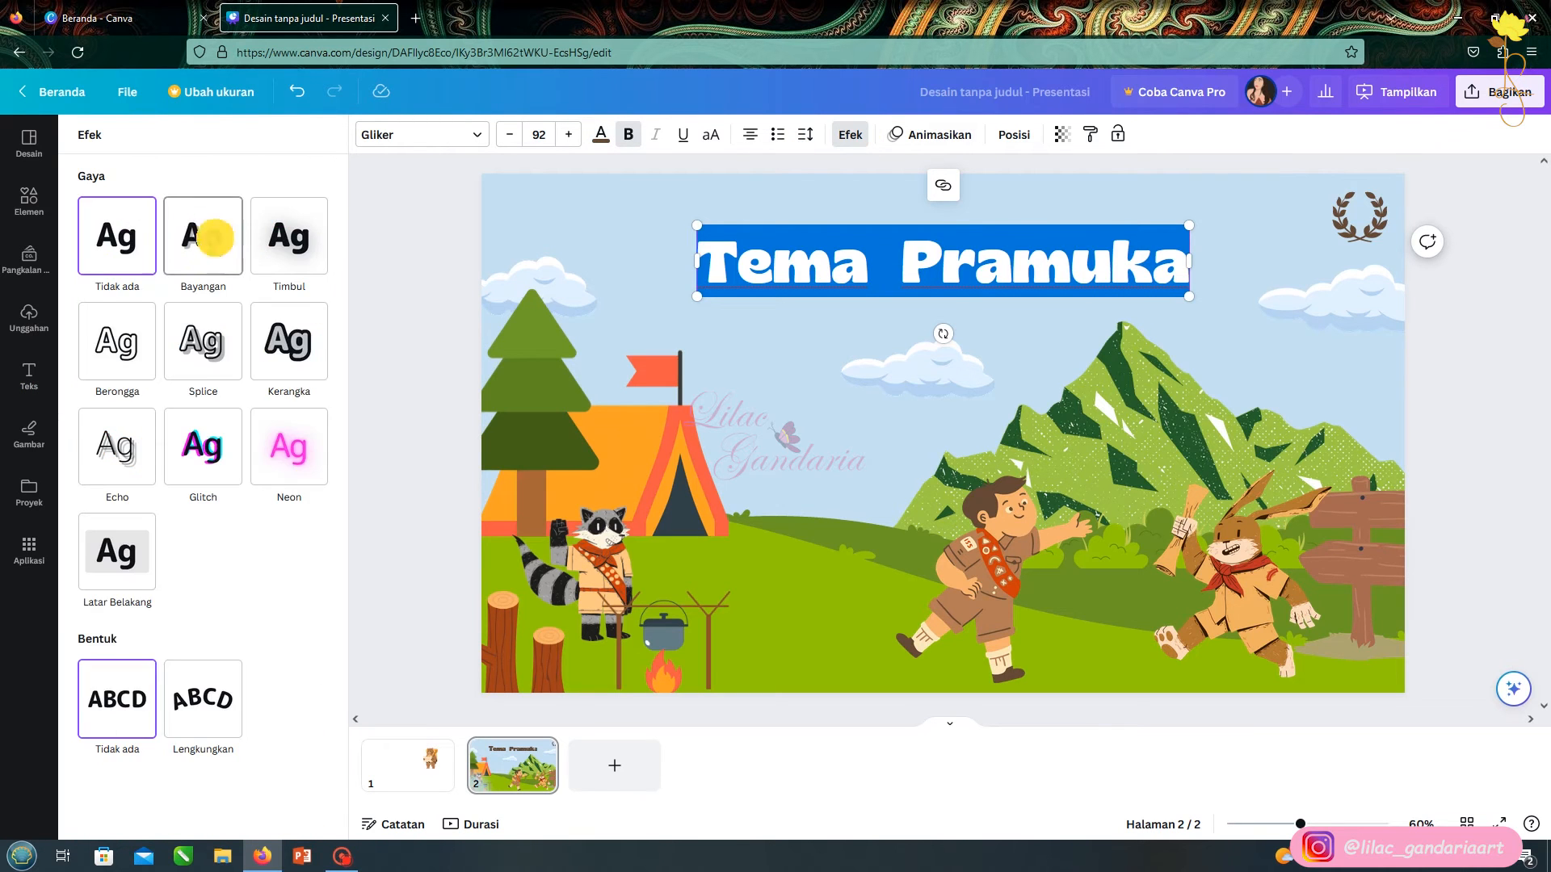
pyautogui.click(403, 314)
# Shrink the boy scout slightly and move him left towards the slide's centre
pyautogui.click(1006, 565)
pyautogui.moveTo(1088, 485)
pyautogui.mouseDown()
pyautogui.moveTo(1071, 511)
pyautogui.moveTo(1075, 496)
pyautogui.mouseUp()
pyautogui.moveTo(963, 578); pyautogui.dragTo(920, 571)
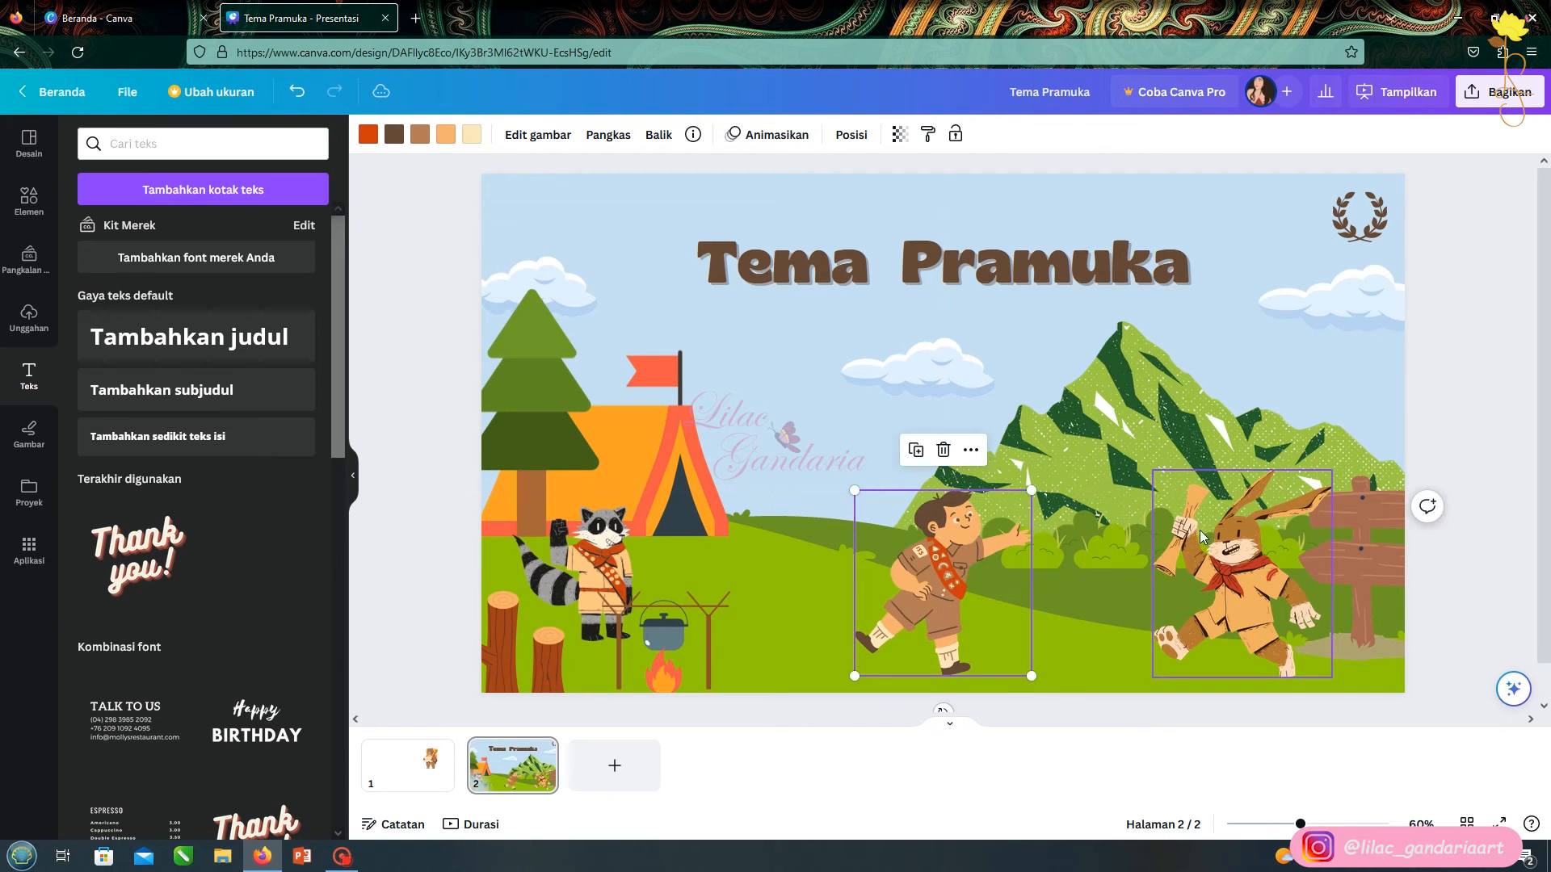
# Make the rabbit scout and the signpost beside it slightly smaller
pyautogui.click(1220, 550)
pyautogui.moveTo(1153, 469); pyautogui.dragTo(1158, 477)
pyautogui.click(1333, 513)
pyautogui.moveTo(1293, 476); pyautogui.dragTo(1310, 498)
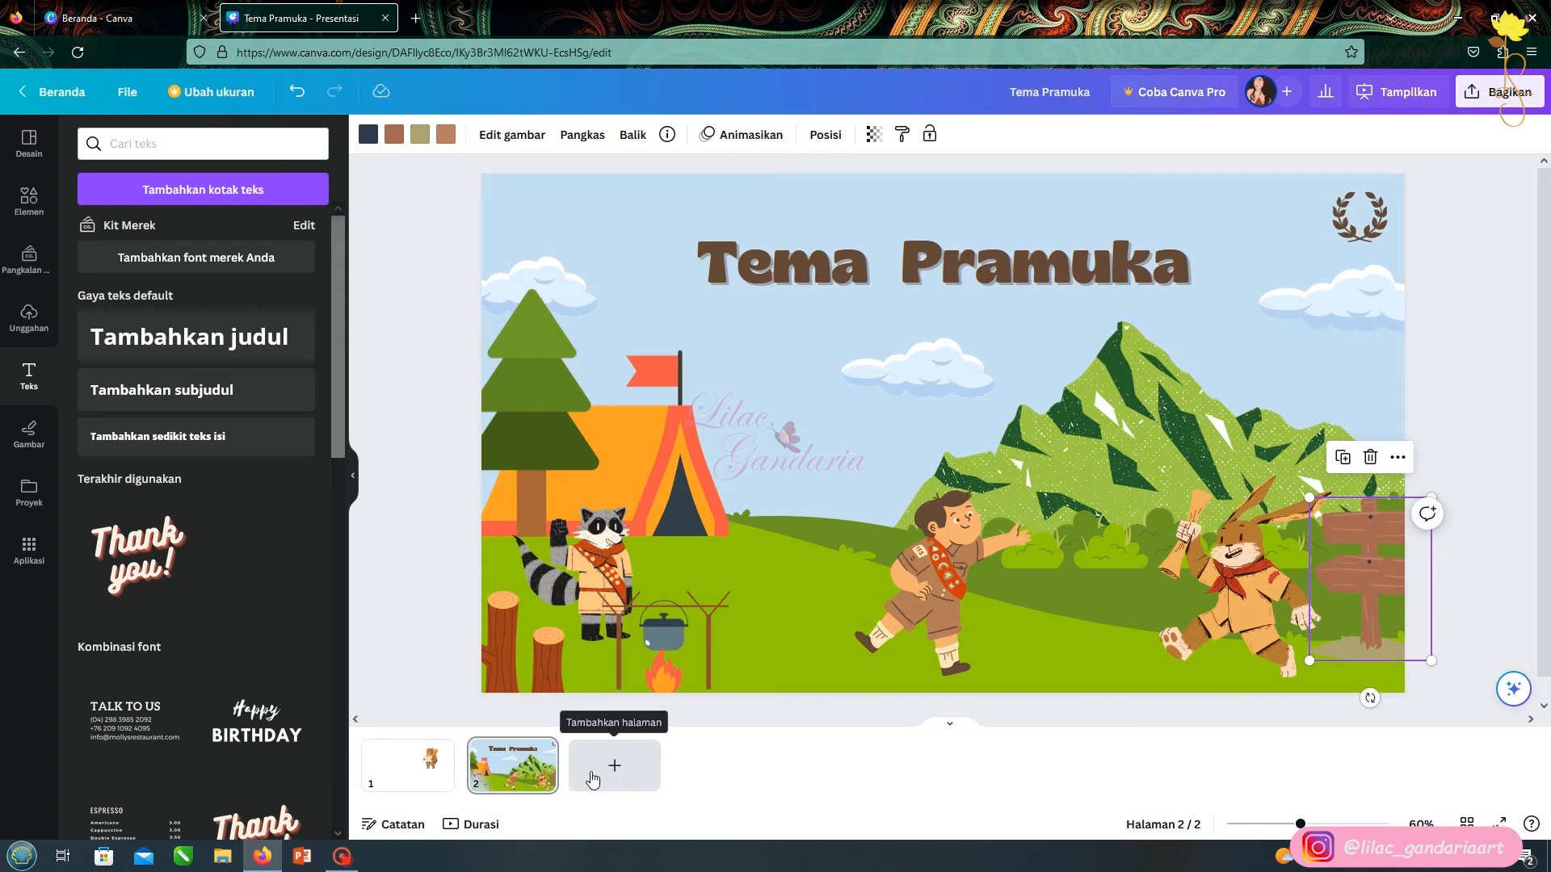
# Duplicate the finished title page and delete the blank first page with the bear
pyautogui.rightClick(541, 753)
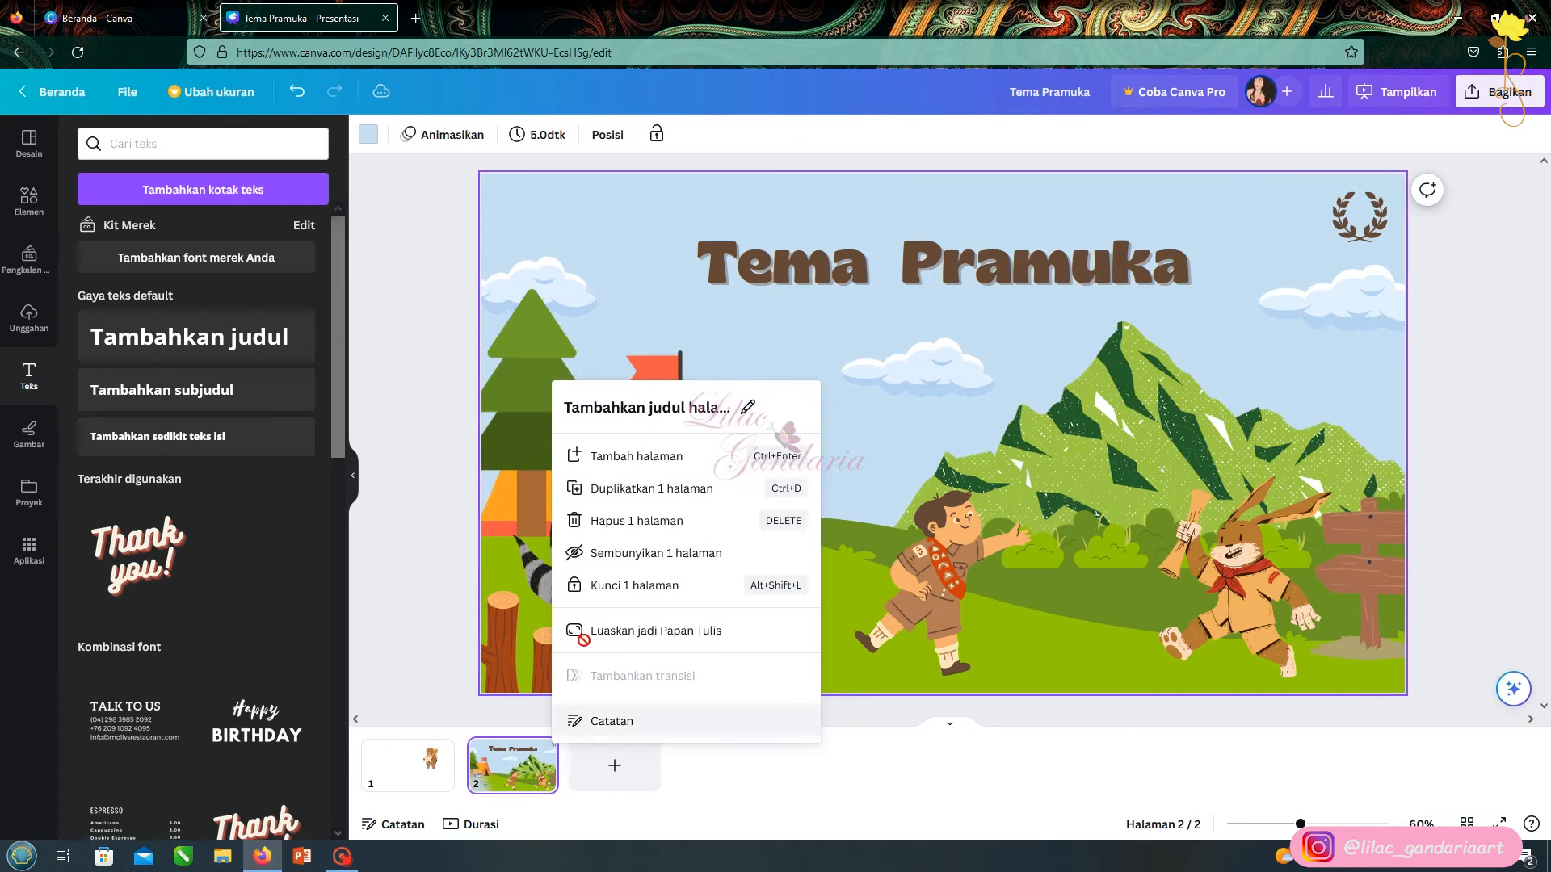
pyautogui.hotkey('ctrl', 'd')
pyautogui.rightClick(434, 762)
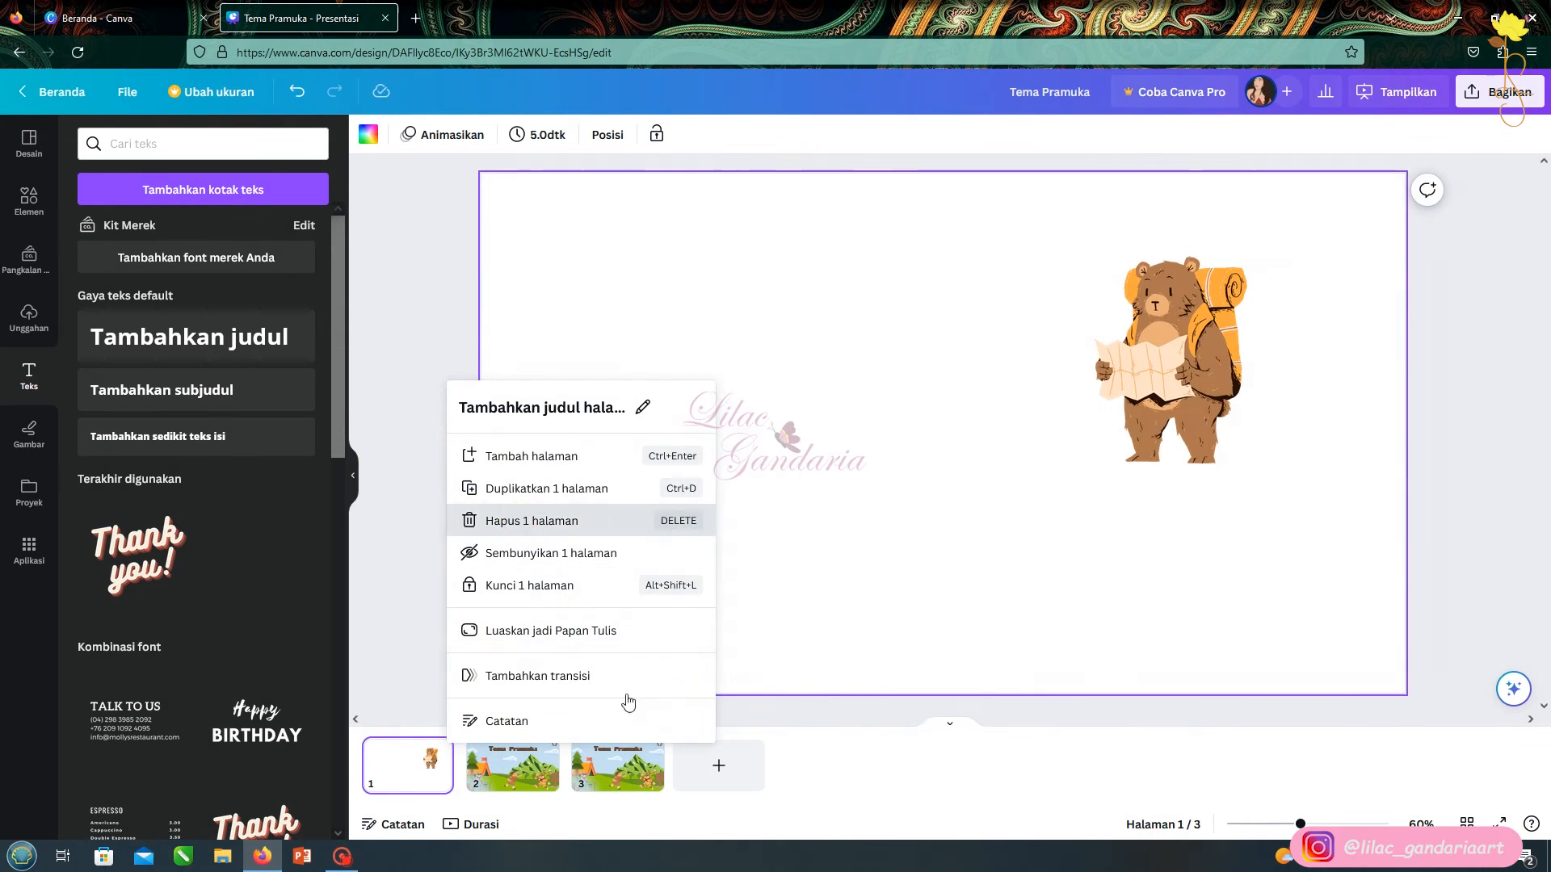
pyautogui.press('Delete')
# Delete the boy scout, rabbit scout, campfire pot and raccoon scout from the duplicated page
pyautogui.click(935, 571)
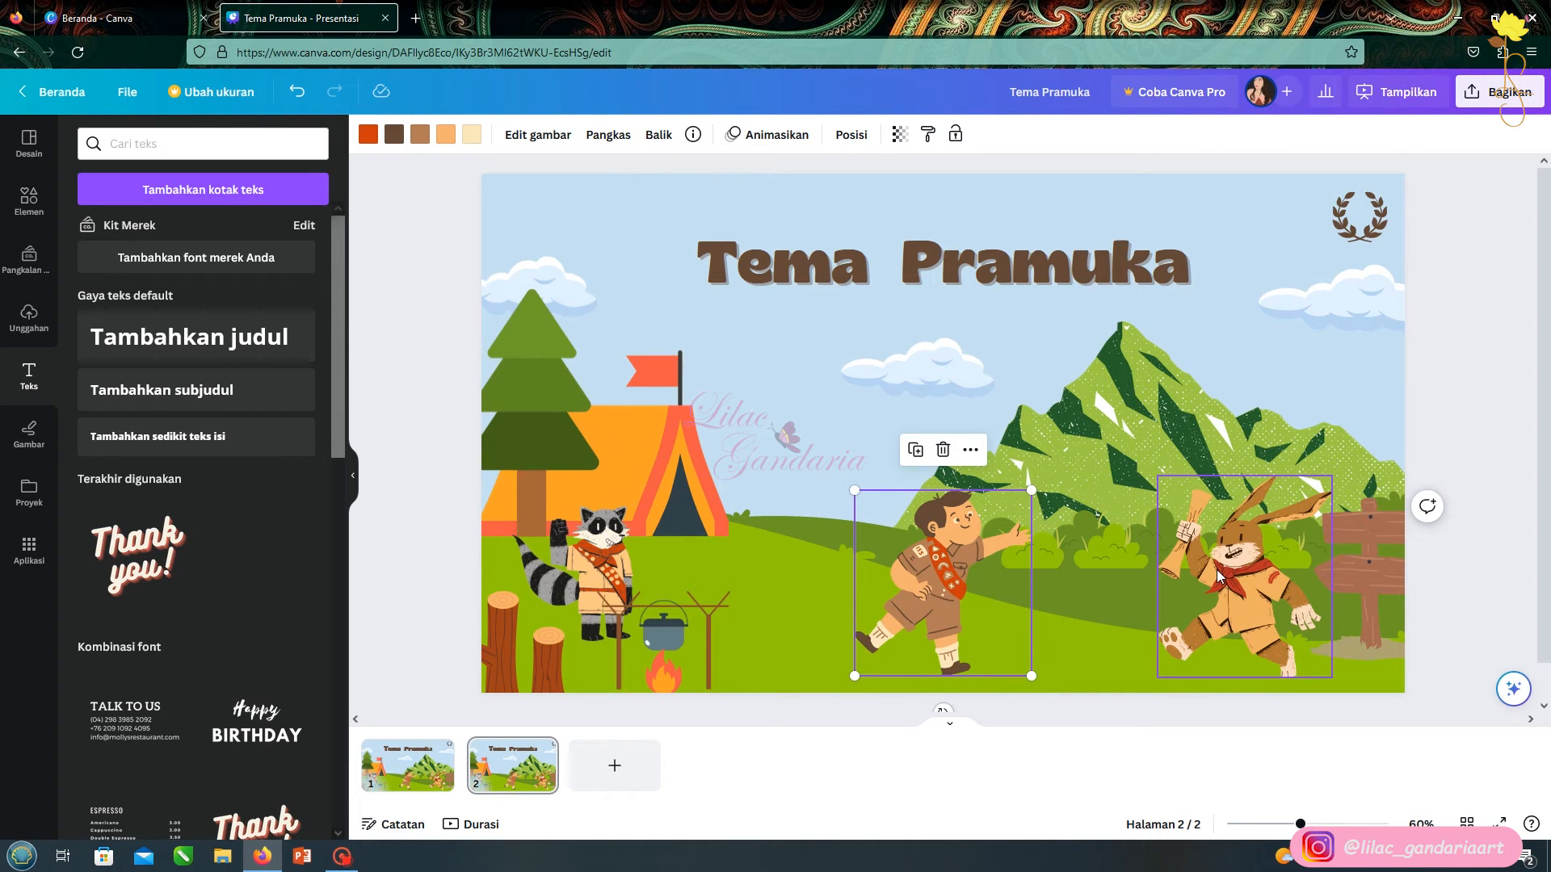
pyautogui.press('Delete')
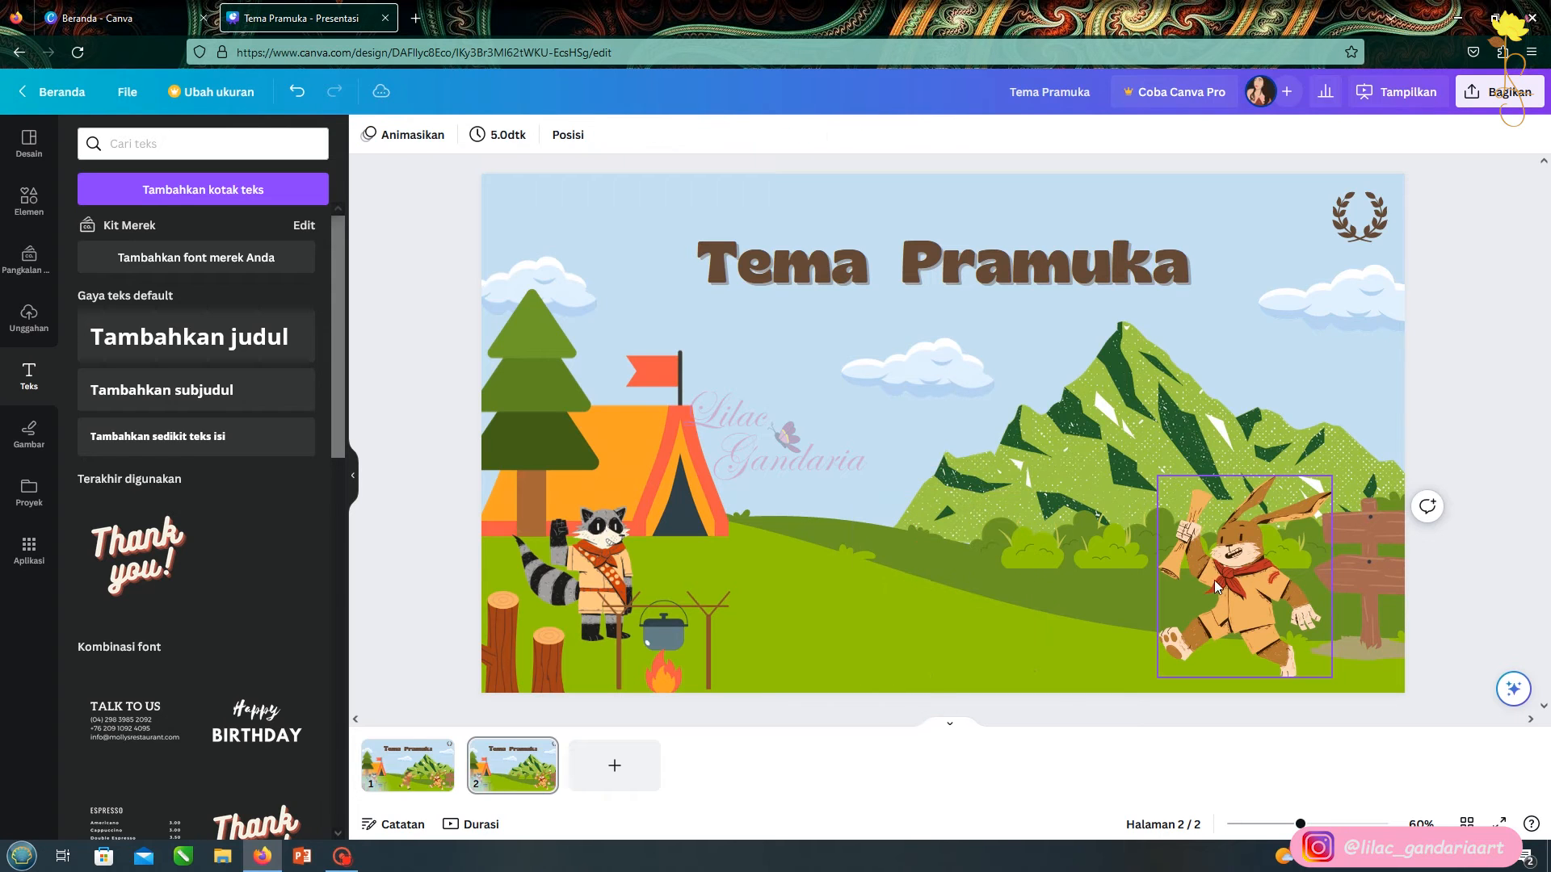
pyautogui.click(1256, 564)
pyautogui.press('Delete')
pyautogui.click(663, 630)
pyautogui.press('Delete')
pyautogui.click(599, 570)
pyautogui.press('Delete')
# Delete the "Tema Pramuka" heading and the centre cloud from page 2
pyautogui.click(883, 259)
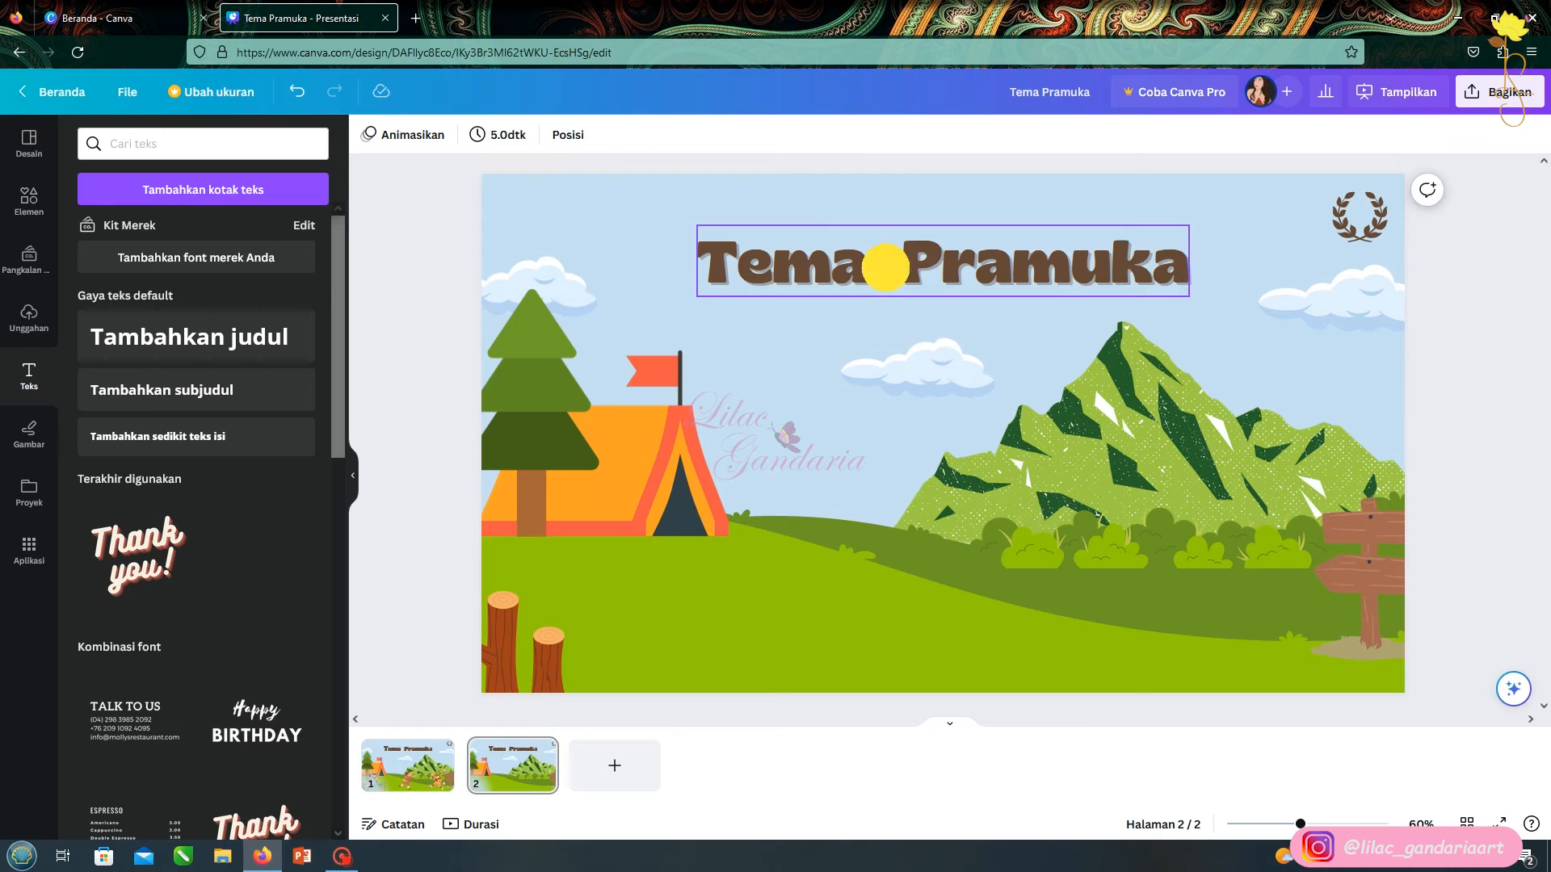
pyautogui.press('Delete')
pyautogui.click(899, 351)
pyautogui.press('Delete')
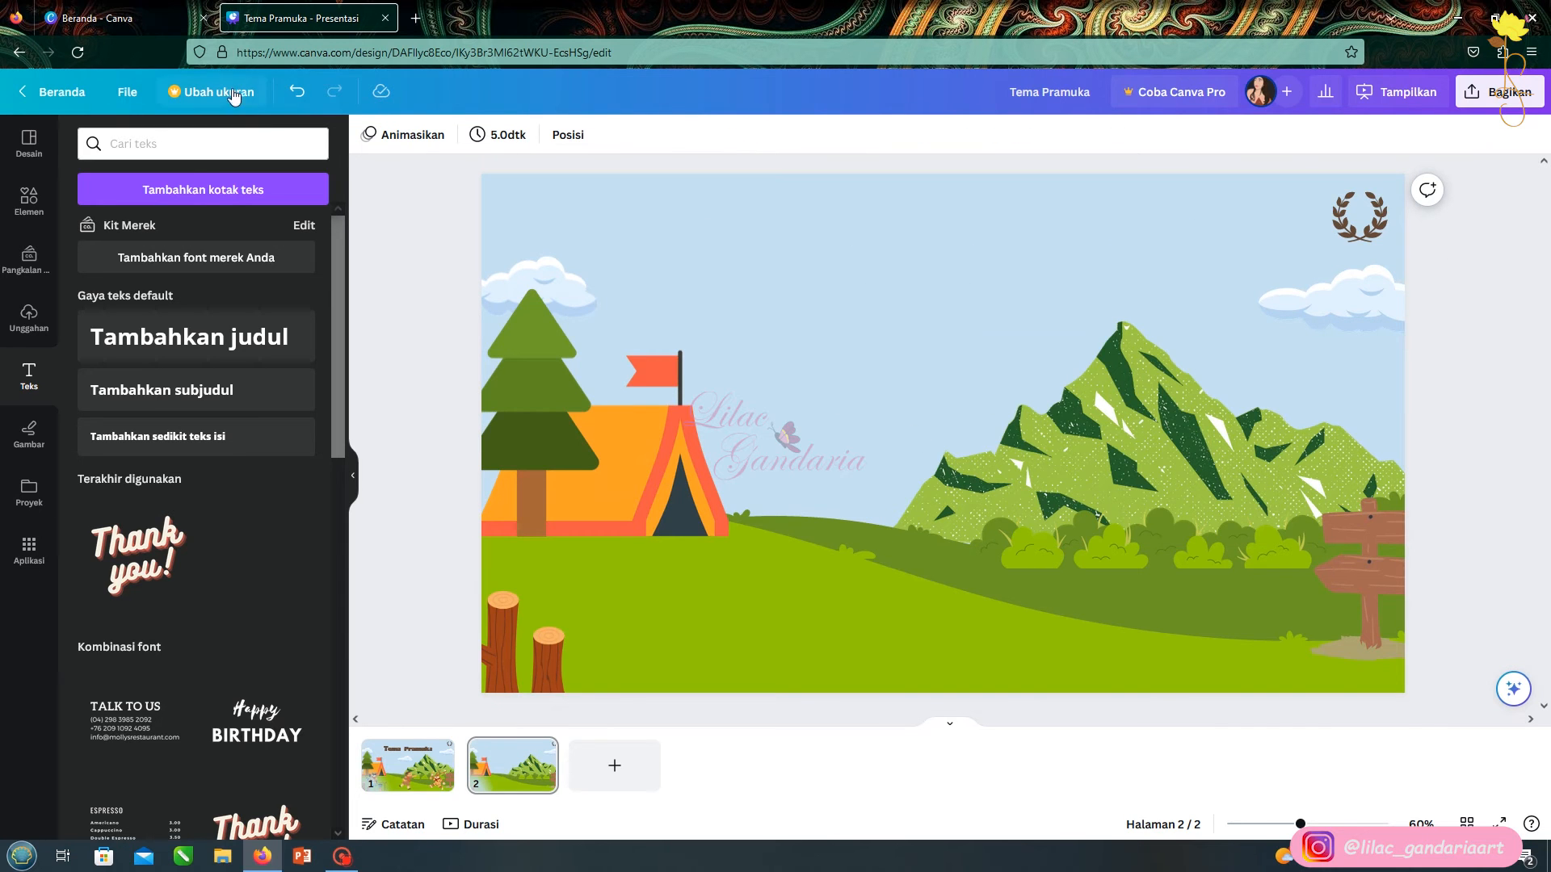
# Search the elements for "paper" and add the beige paper graphic with scalloped edges to page 2
pyautogui.click(47, 188)
pyautogui.click(192, 146)
pyautogui.write('paper')
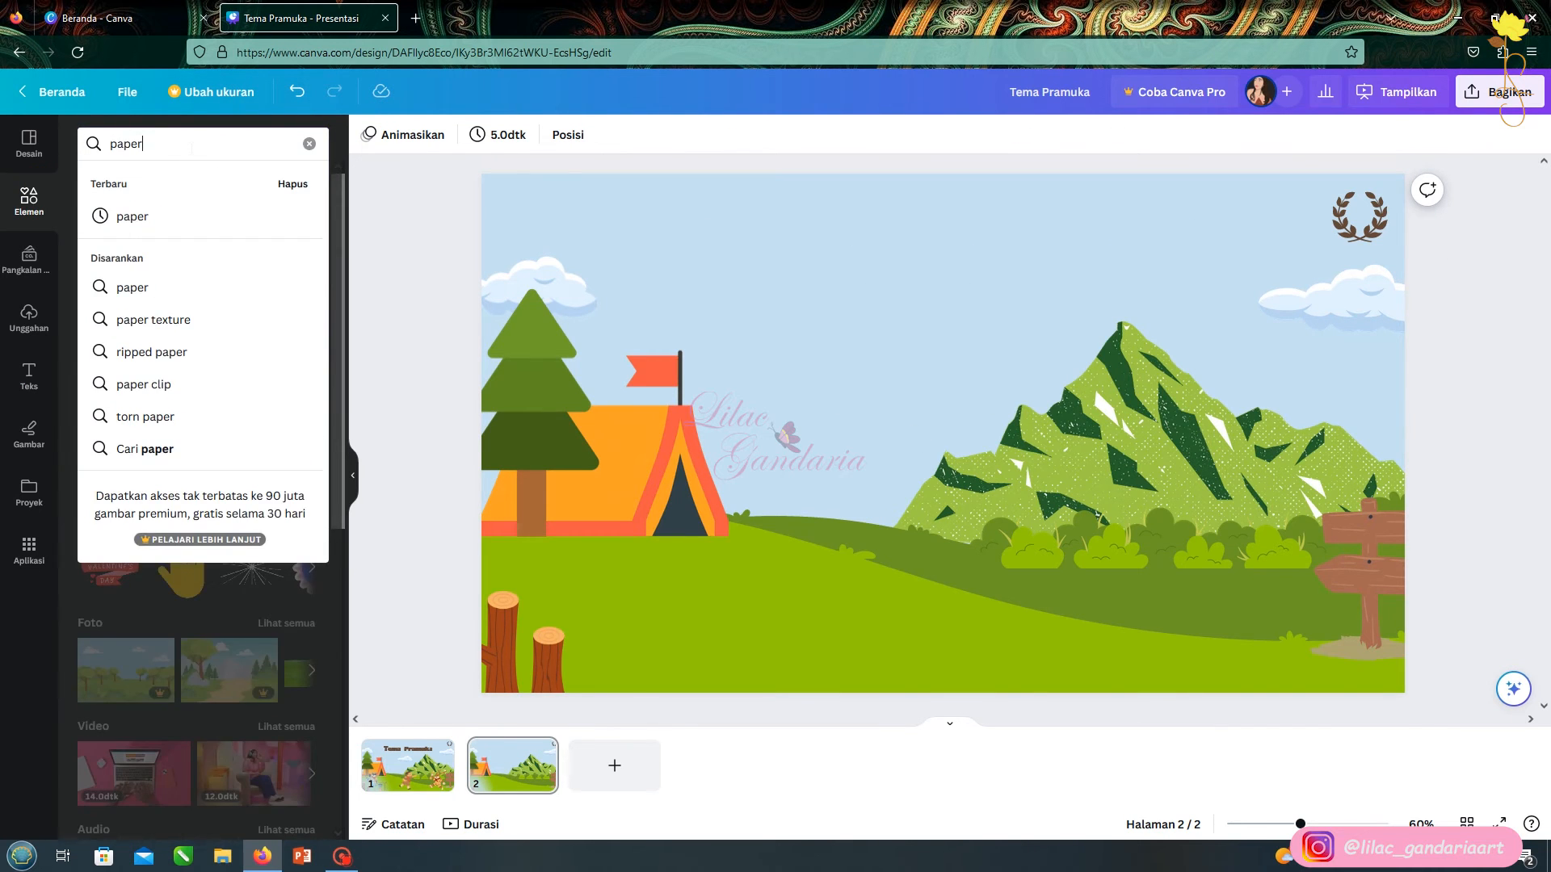
pyautogui.press('Return')
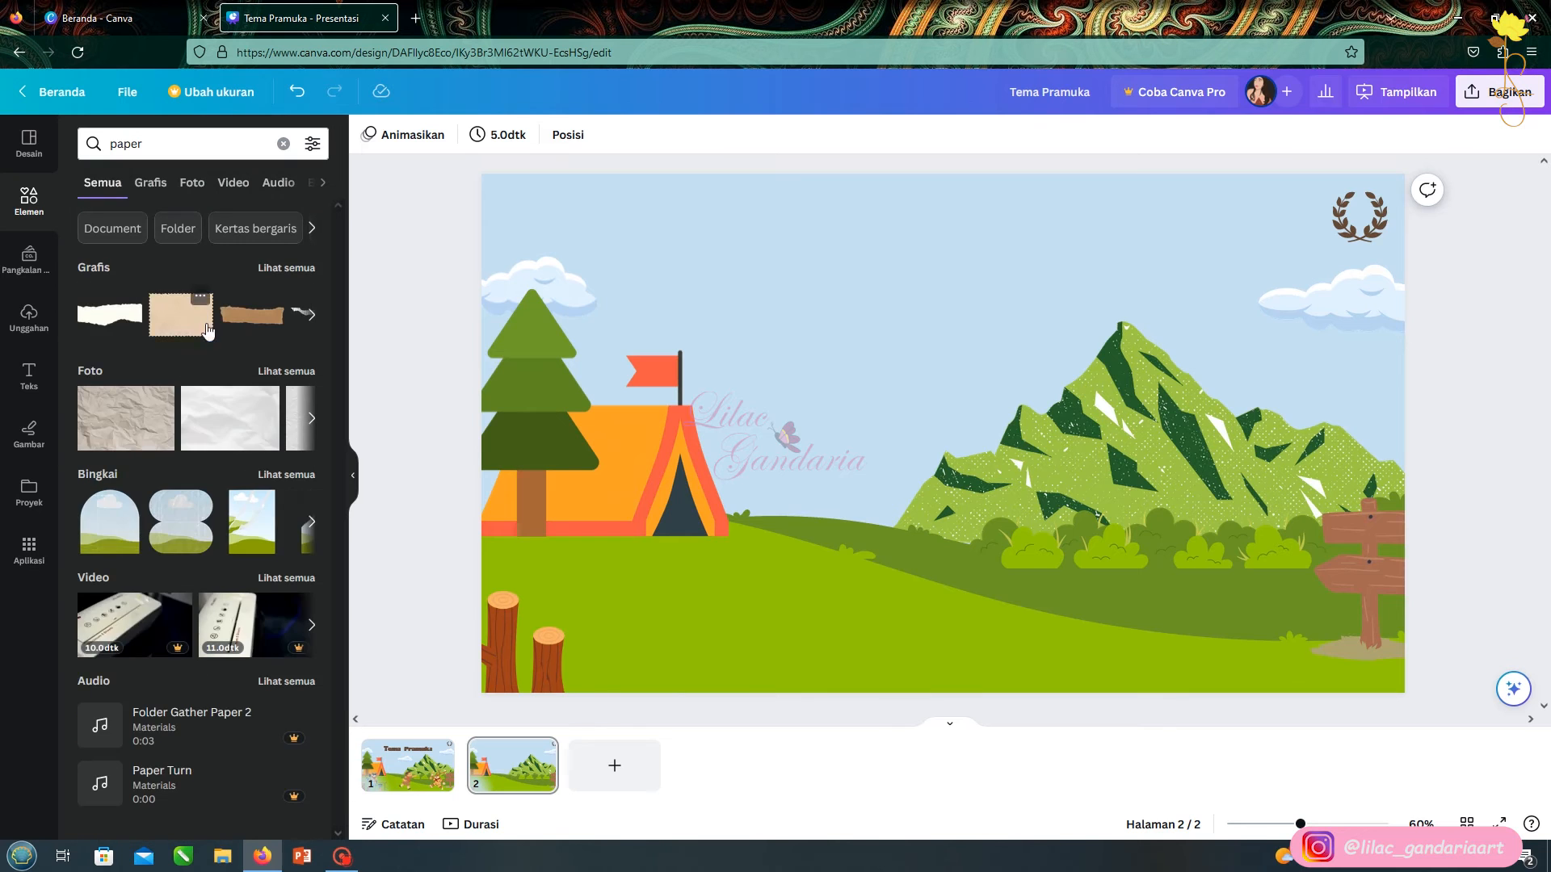
pyautogui.click(296, 276)
pyautogui.click(196, 294)
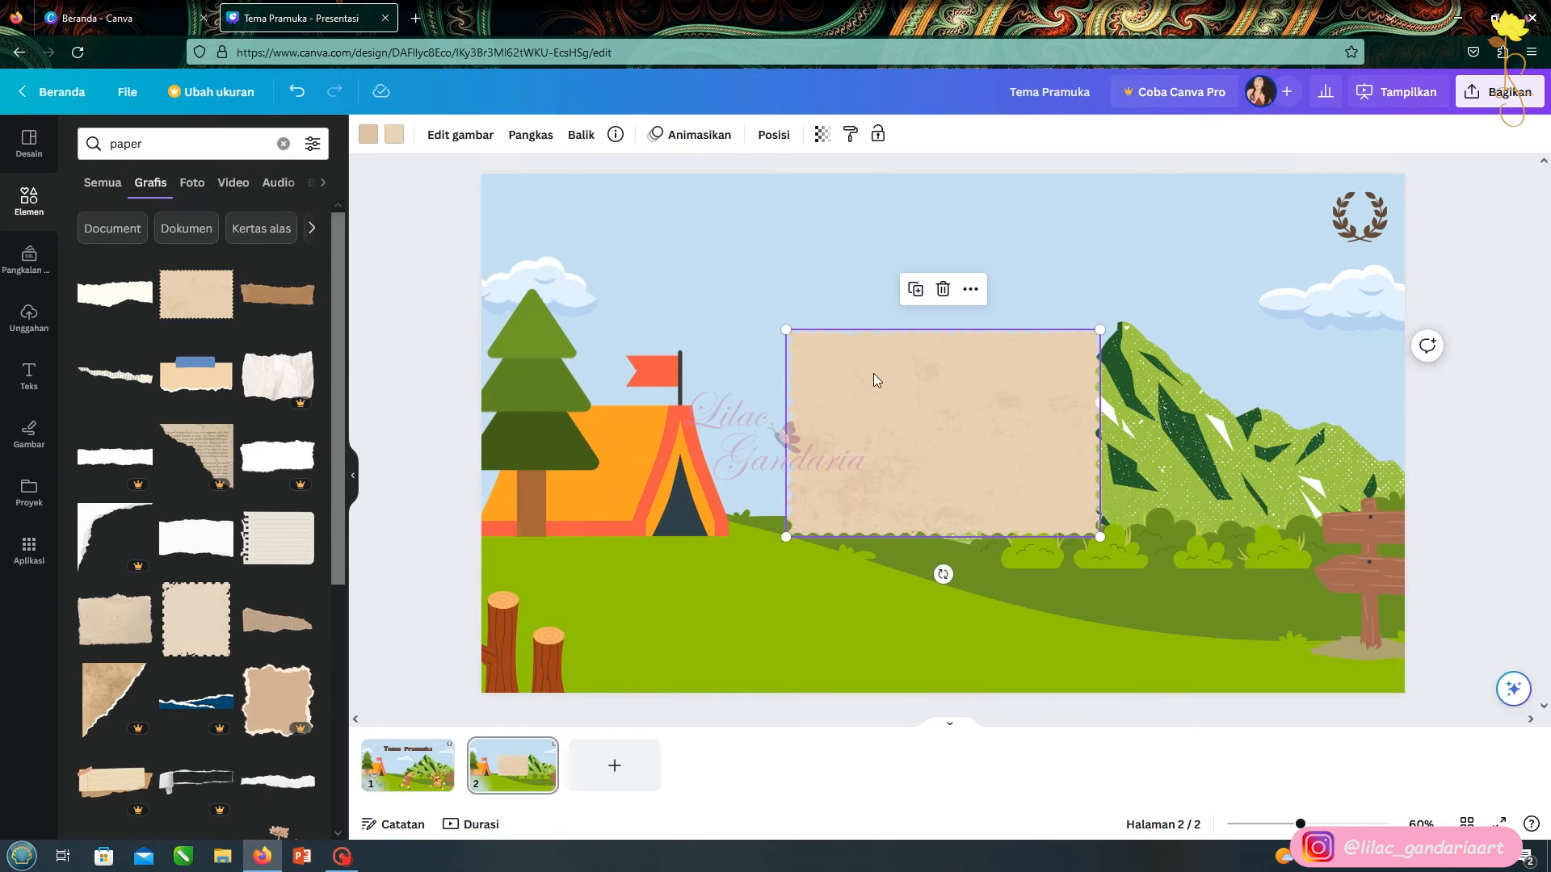
# Enlarge the beige paper and place it between the tent and the signpost
pyautogui.moveTo(780, 324); pyautogui.dragTo(668, 251)
pyautogui.moveTo(1101, 536); pyautogui.dragTo(1170, 614)
pyautogui.moveTo(879, 361); pyautogui.dragTo(946, 421)
# Copy the boy scout from page 1 to page 2 and place him at the paper's lower-left edge
pyautogui.click(428, 779)
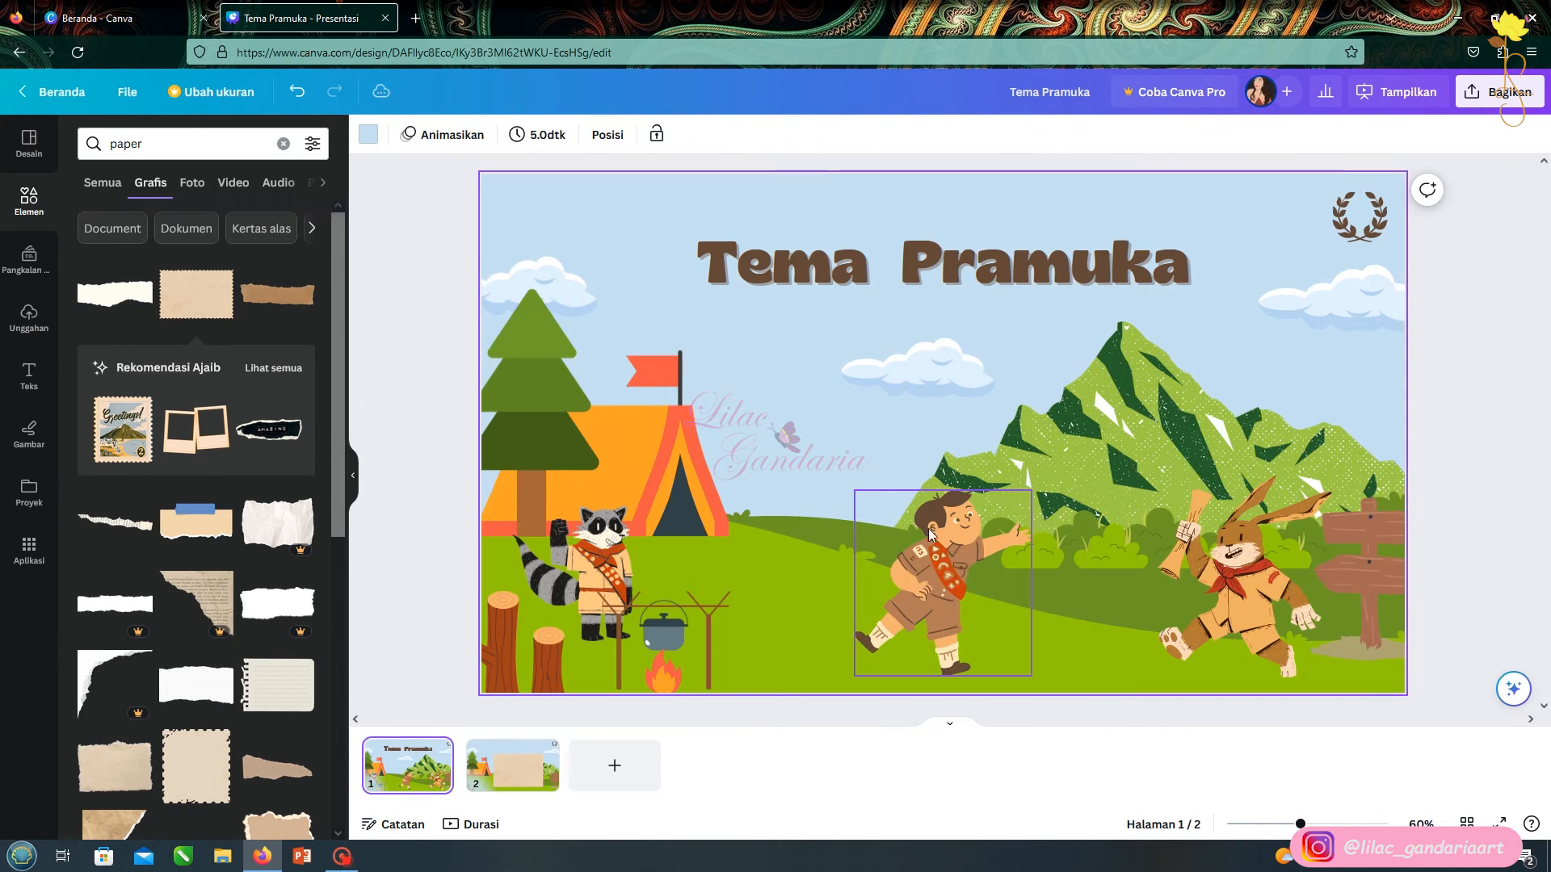
pyautogui.click(929, 529)
pyautogui.click(565, 747)
pyautogui.hotkey('ctrl', 'v')
pyautogui.moveTo(858, 582); pyautogui.dragTo(748, 548)
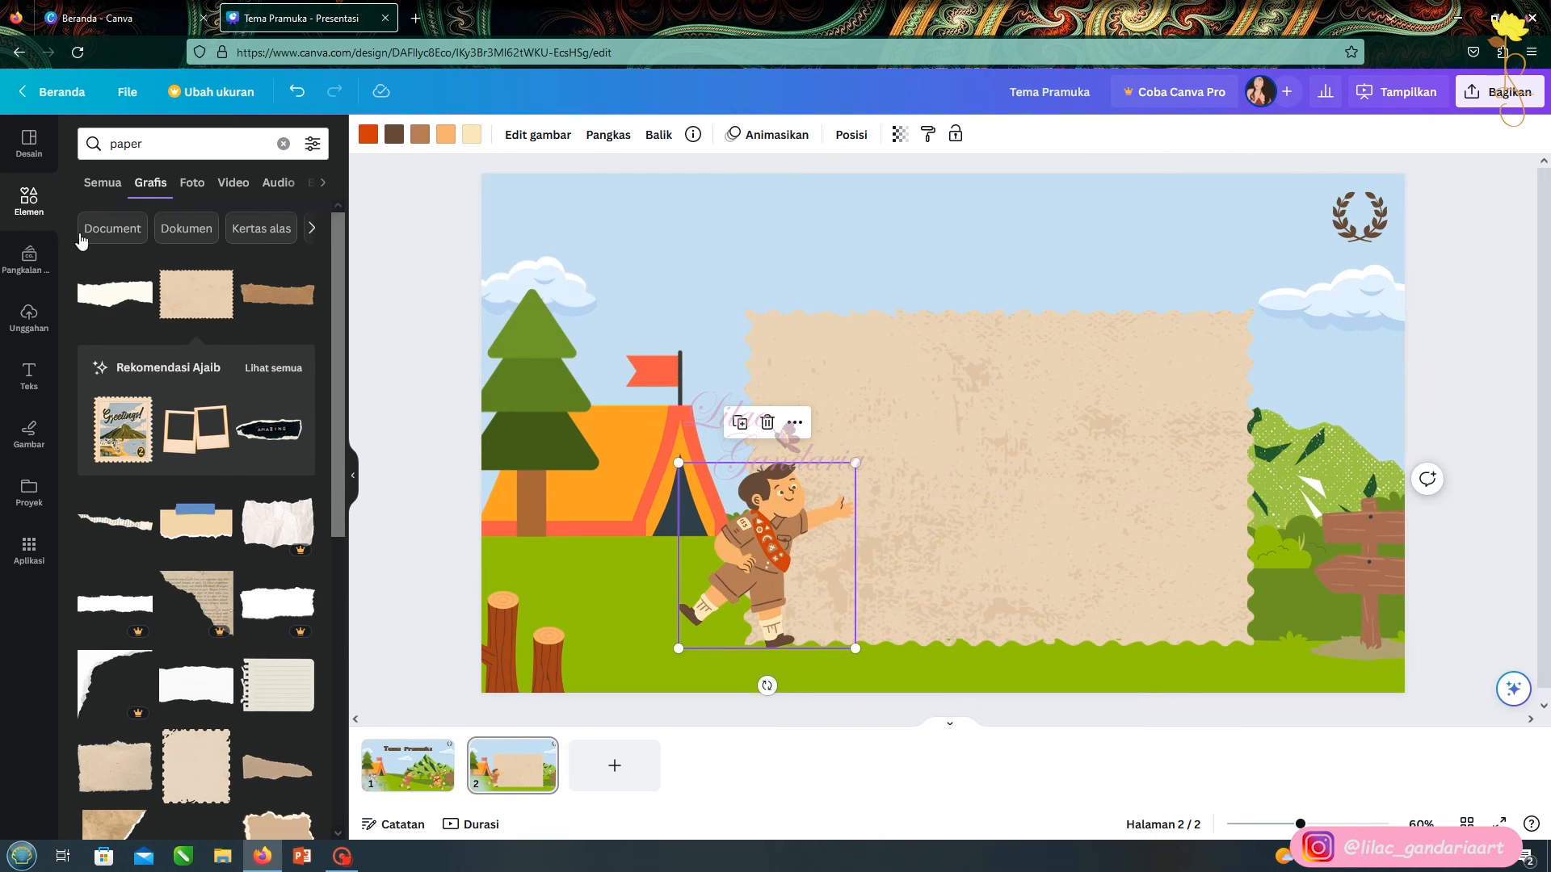
# Add a body text box on page 2 reading "Teks teks teks teks"
pyautogui.click(29, 376)
pyautogui.click(194, 436)
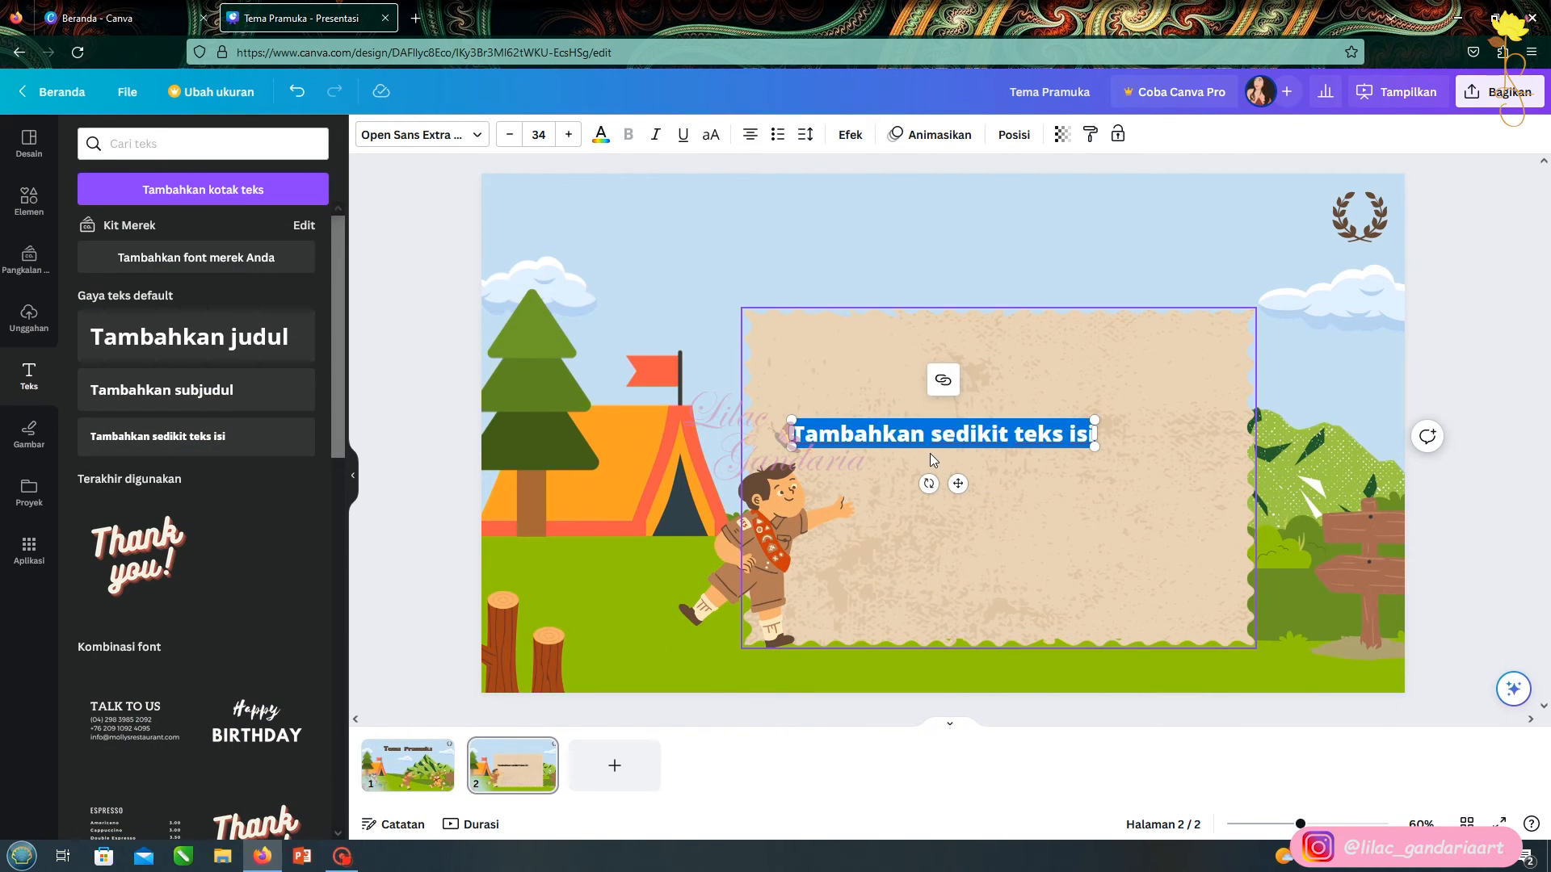
pyautogui.press('BackSpace')
pyautogui.write('Teks teks te')
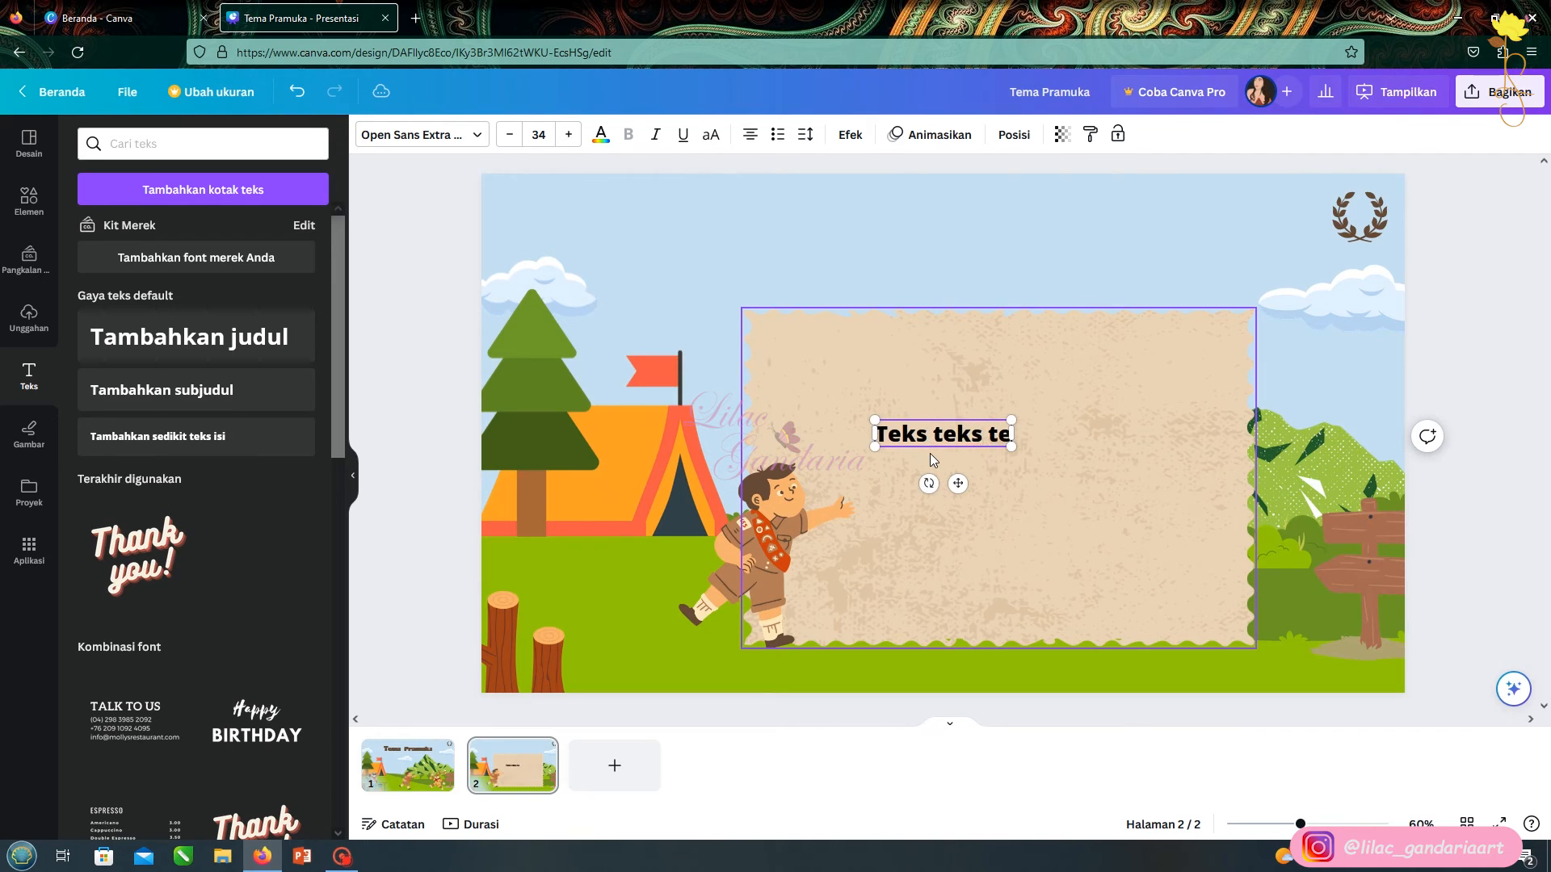
pyautogui.write('ks teks')
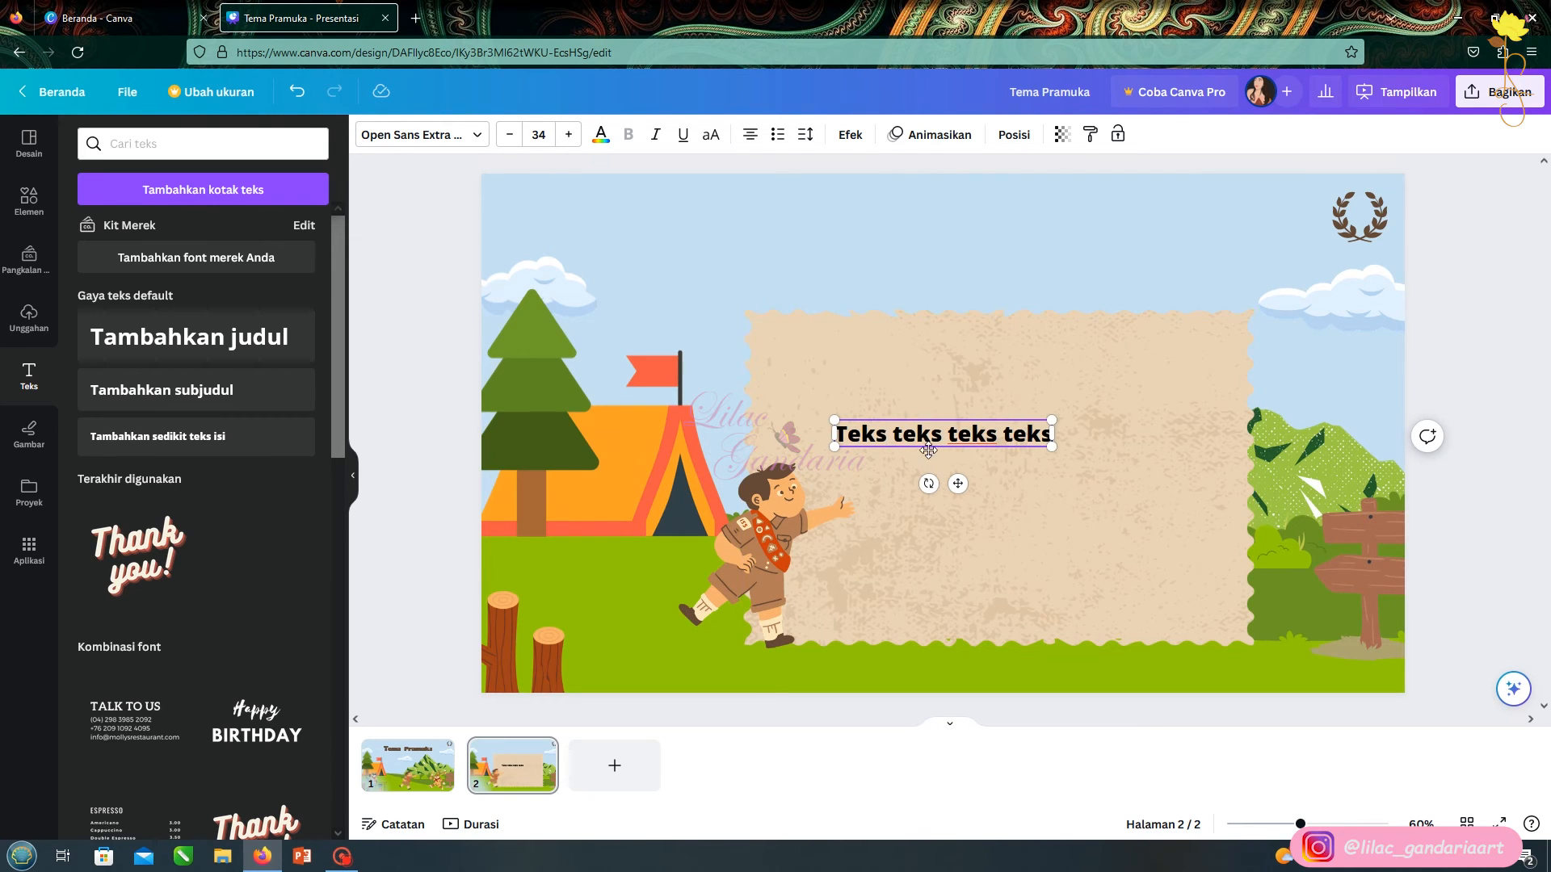
# Copy "teks teks teks" and paste it repeatedly after the existing words to build a filler paragraph
pyautogui.keyDown('shift'); pyautogui.click(898, 433); pyautogui.keyUp('shift')
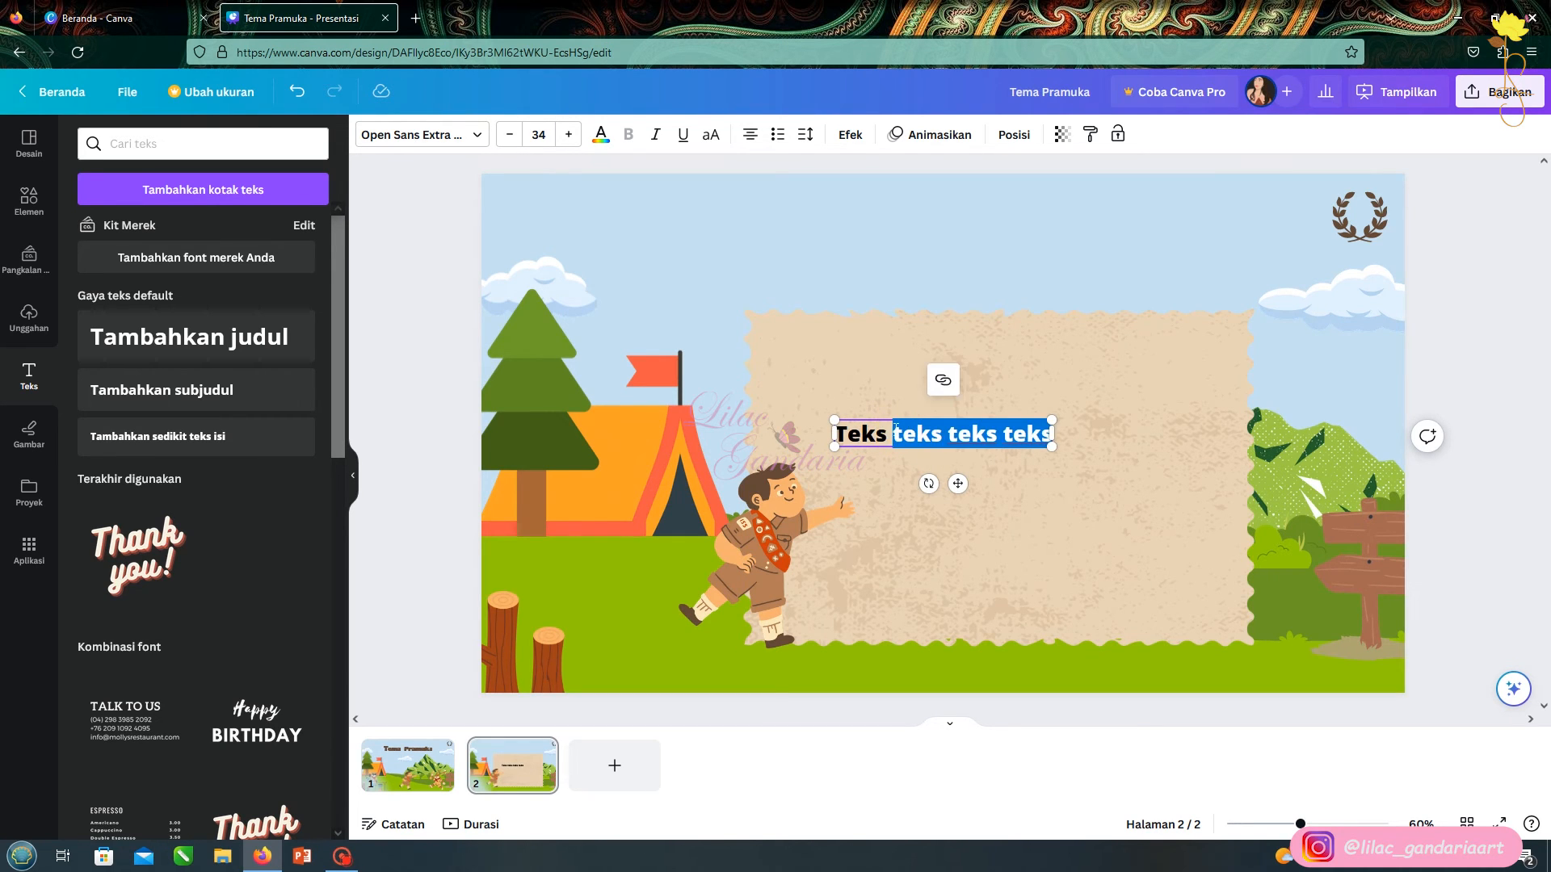
pyautogui.press('Right')
pyautogui.hotkey('ctrl', 'v')
pyautogui.hotkey('ctrl', 'v')
pyautogui.hotkey('ctrl', 'v')
pyautogui.hotkey('ctrl', 'v')
pyautogui.hotkey('ctrl', 'v')
pyautogui.hotkey('ctrl', 'v')
pyautogui.hotkey('ctrl', 'v')
pyautogui.hotkey('ctrl', 'v')
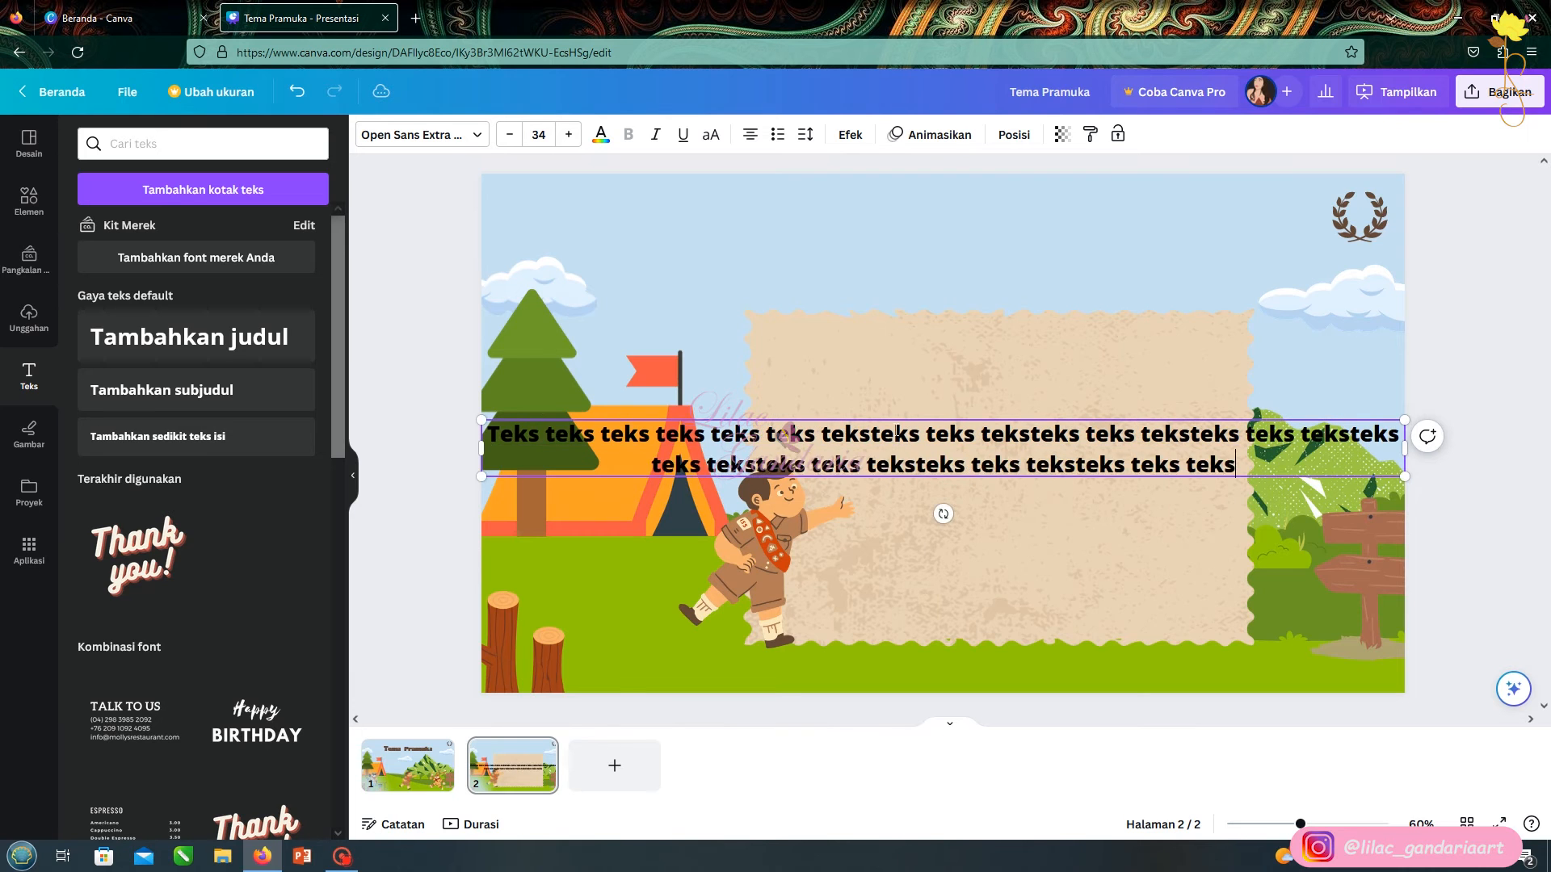
pyautogui.hotkey('ctrl', 'v')
pyautogui.hotkey('ctrl', 'v')
# Scale the filler paragraph down to size 20.2 and set its font to Forum
pyautogui.moveTo(484, 507); pyautogui.dragTo(856, 472)
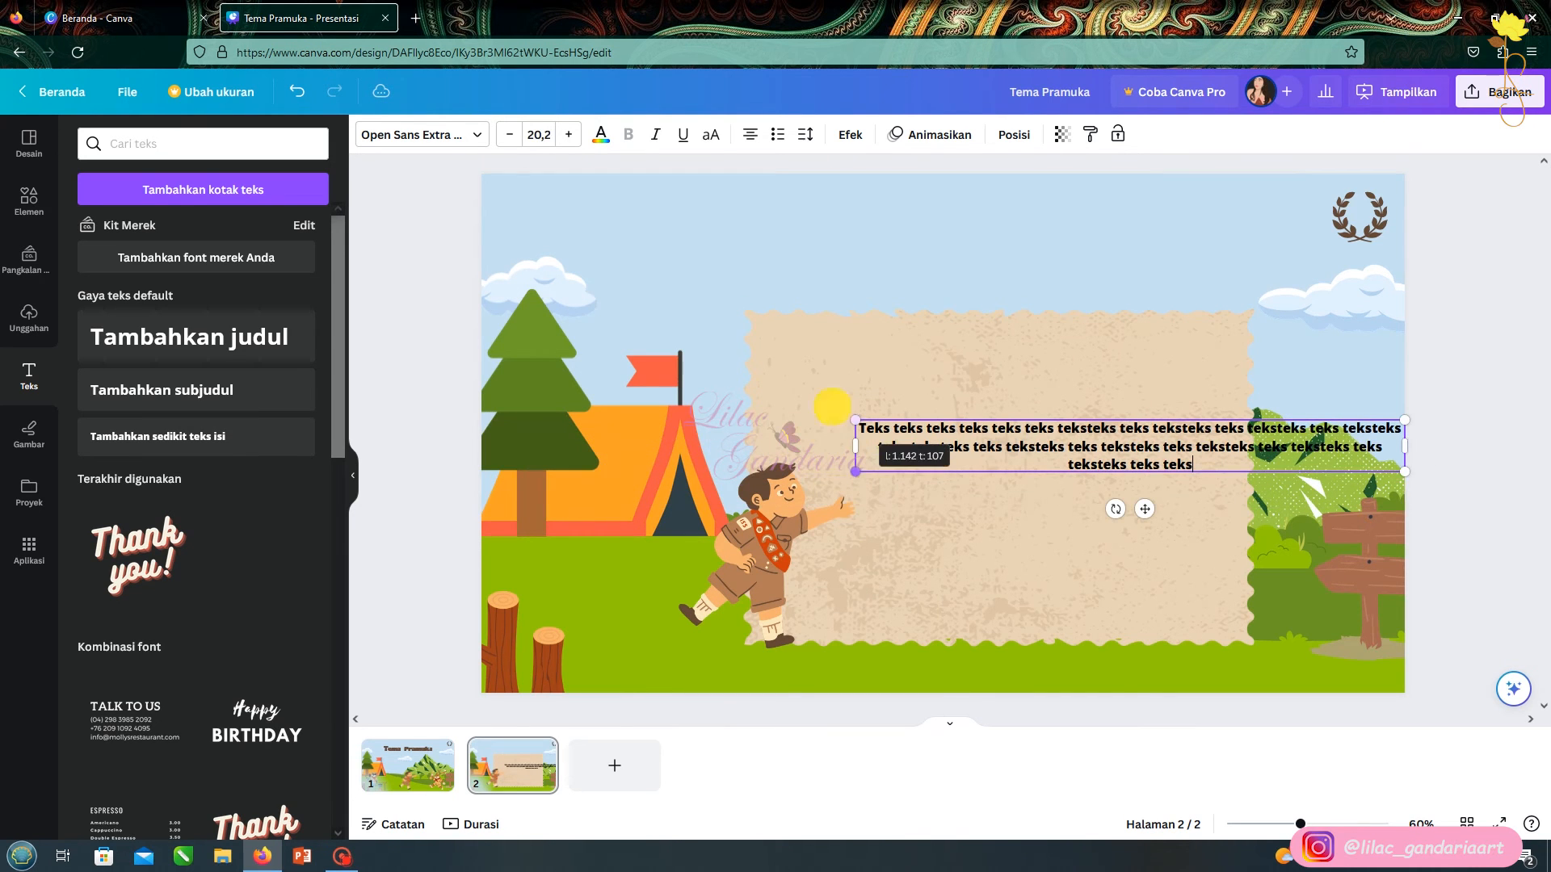
pyautogui.click(424, 134)
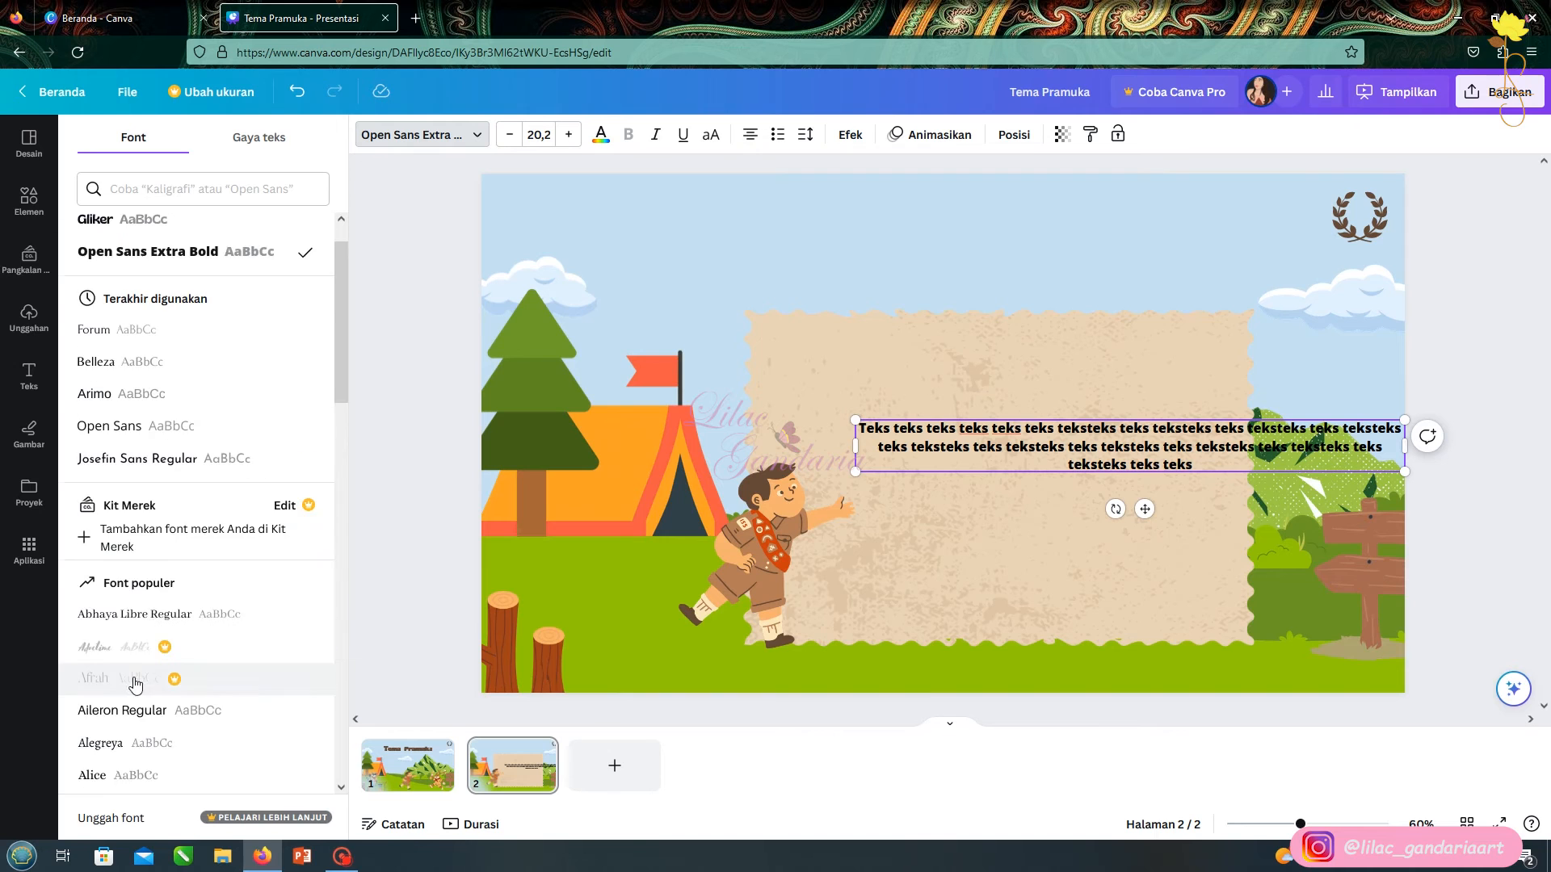
pyautogui.scroll(-2, 122, 312)
pyautogui.scroll(2, 121, 311)
pyautogui.click(126, 326)
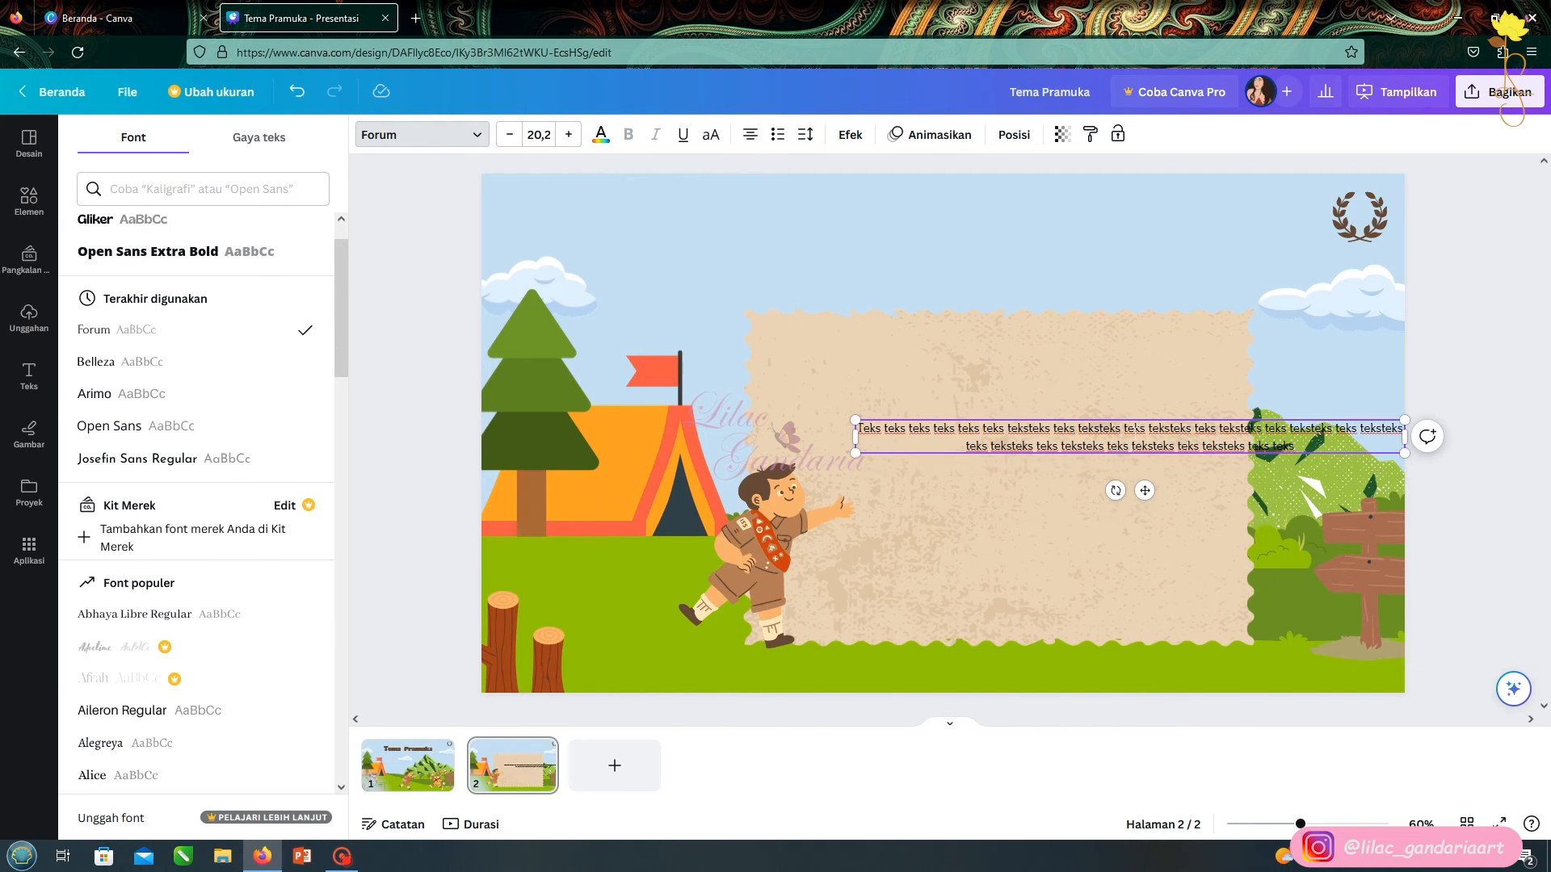
# Move the filler paragraph above the boy scout, narrow its box to four lines and set the size to 23.2
pyautogui.moveTo(1039, 428); pyautogui.dragTo(869, 404)
pyautogui.moveTo(1233, 412); pyautogui.dragTo(987, 430)
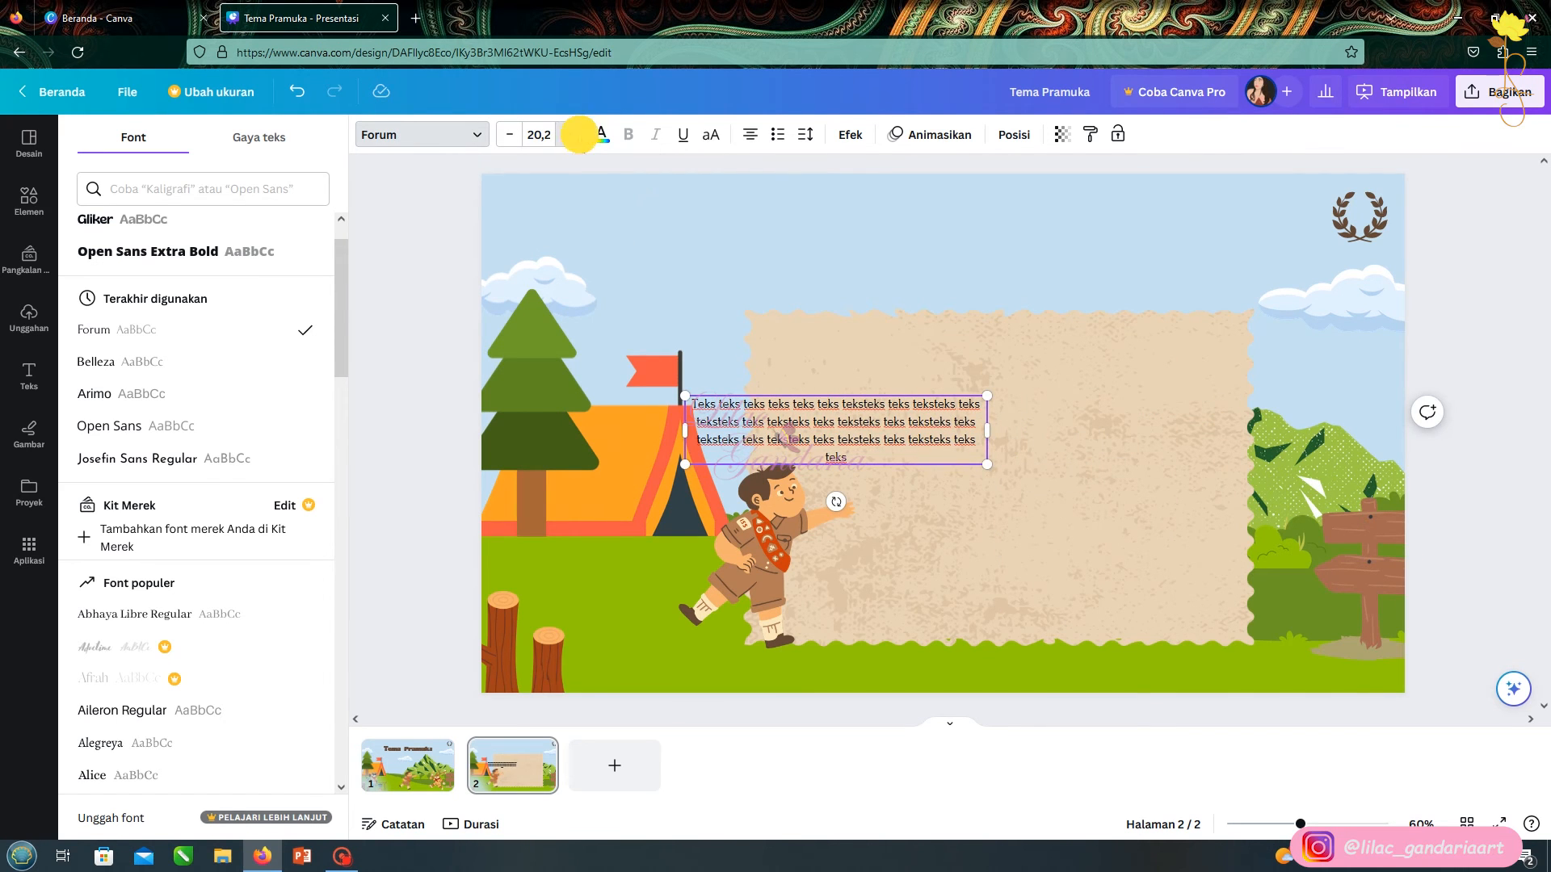
pyautogui.click(569, 134)
pyautogui.click(569, 134)
pyautogui.click(569, 134)
# Insert the missing spaces between the joined "teksteks" words in the filler paragraph
pyautogui.moveTo(914, 465); pyautogui.dragTo(707, 436)
pyautogui.click(715, 427)
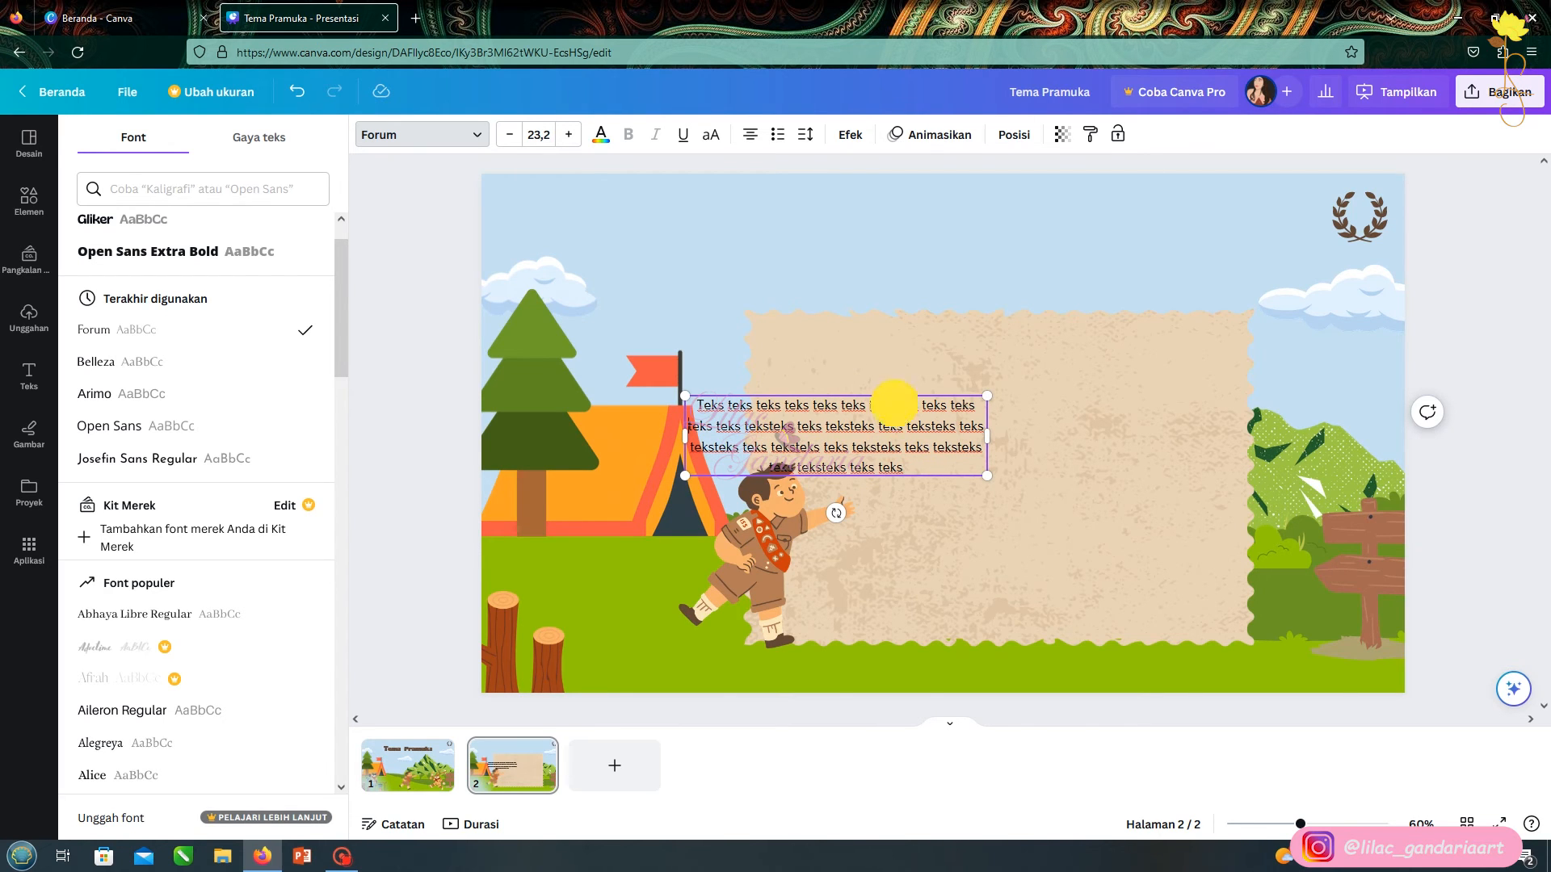
pyautogui.click(958, 447)
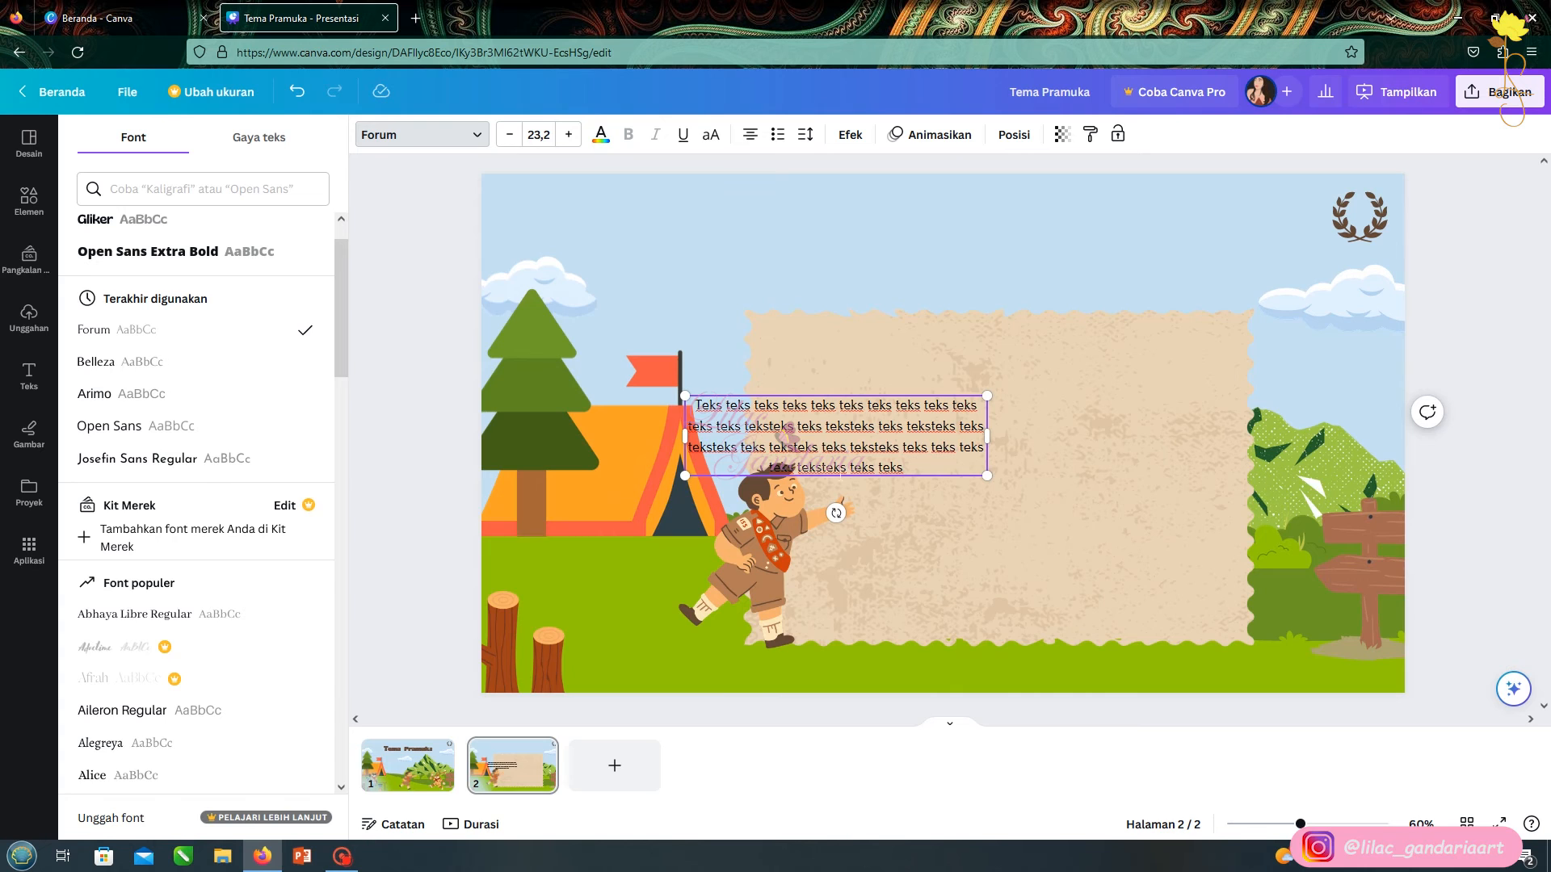
pyautogui.click(822, 471)
pyautogui.moveTo(889, 472); pyautogui.dragTo(816, 448)
pyautogui.click(793, 448)
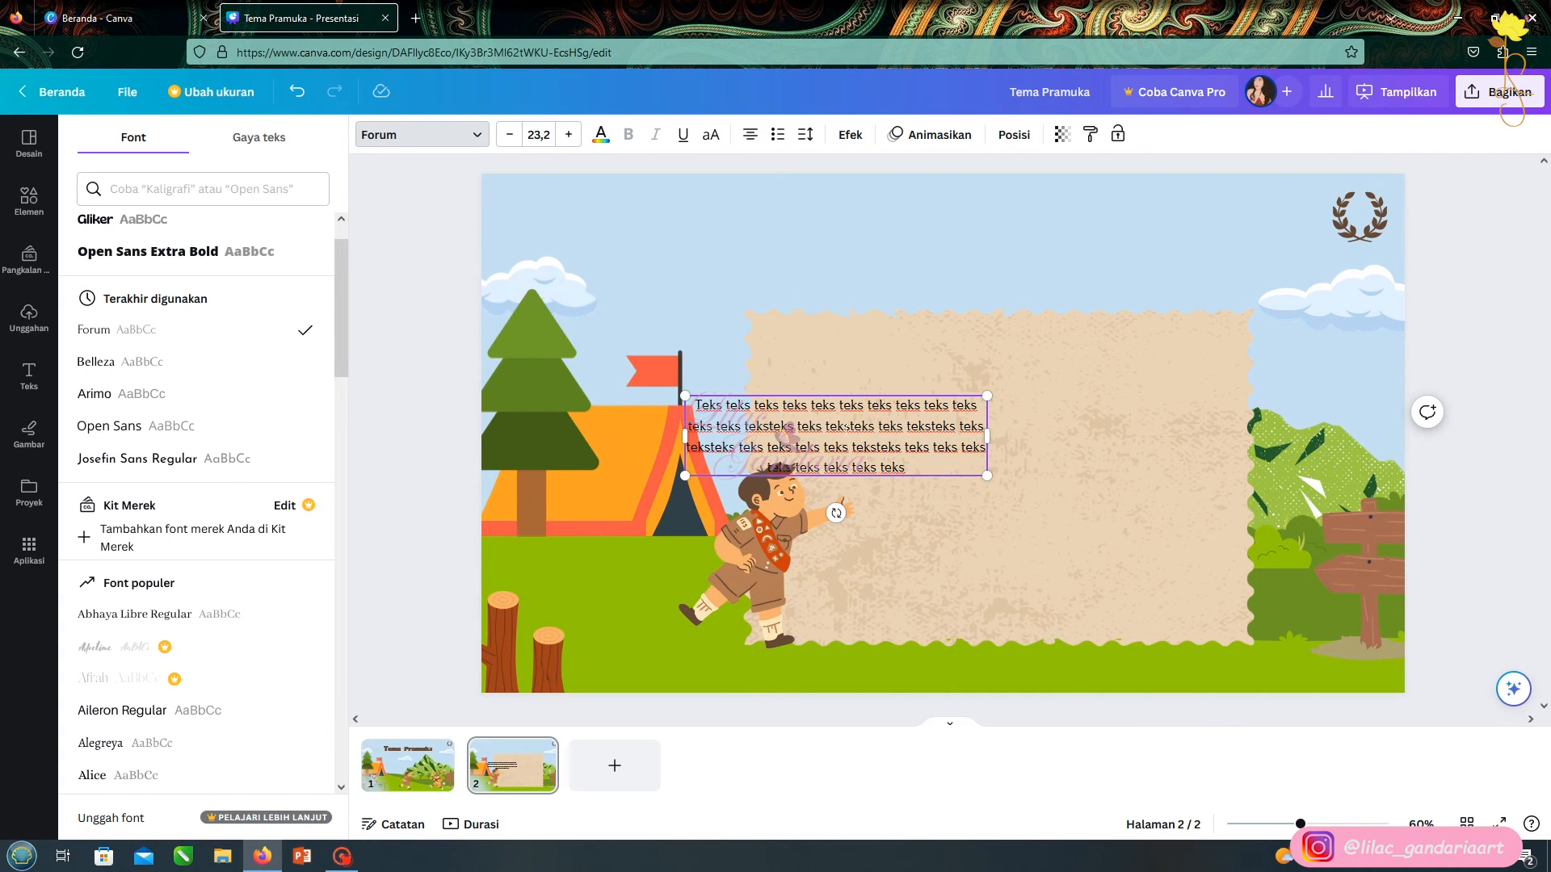
pyautogui.click(931, 426)
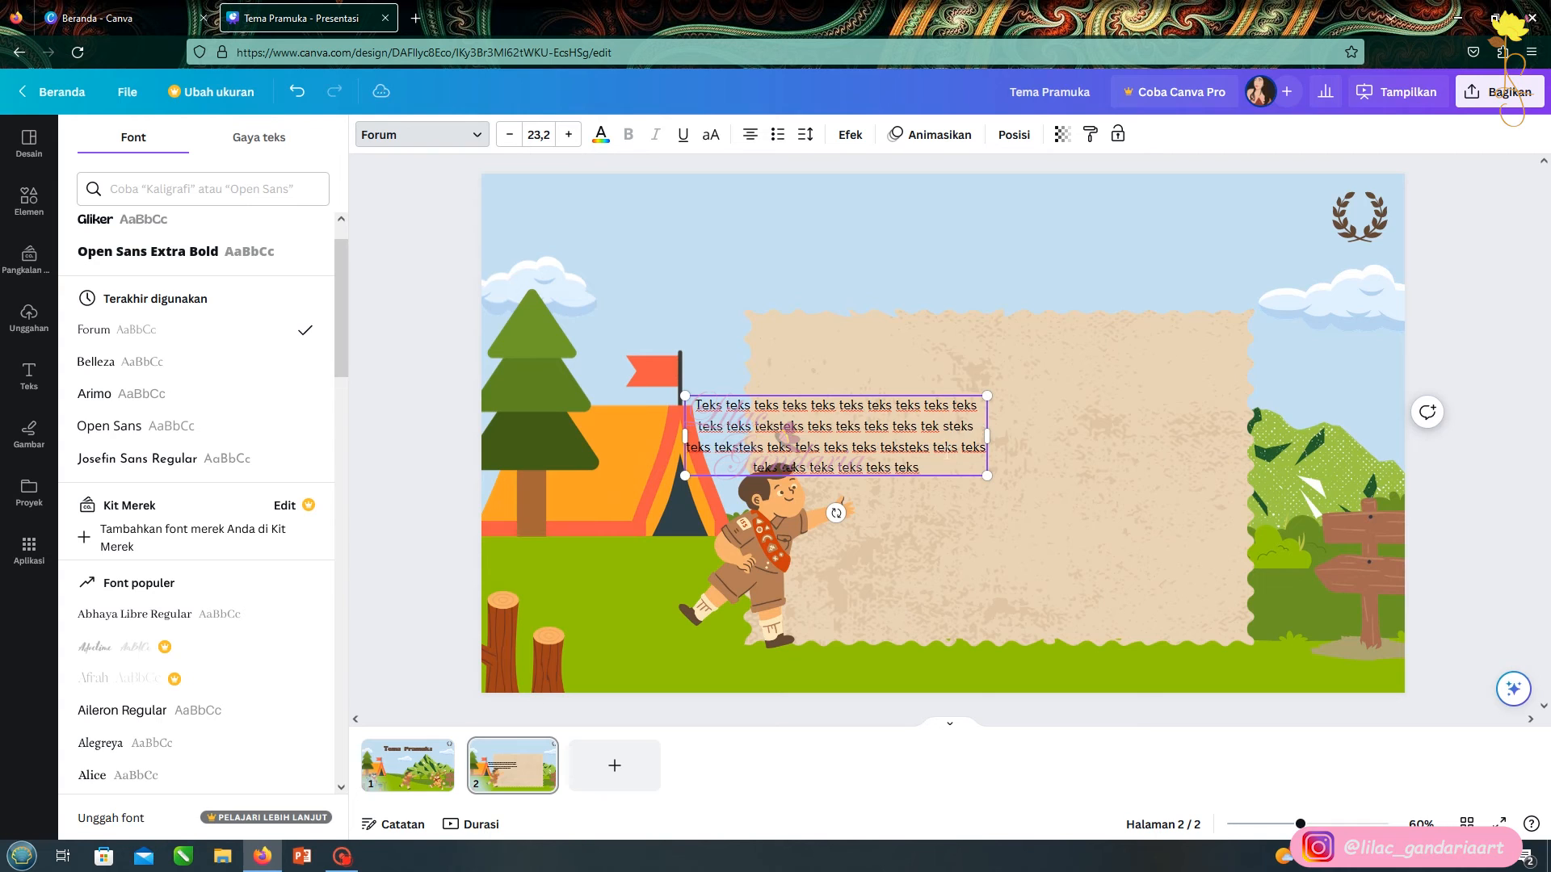
pyautogui.press('BackSpace')
pyautogui.click(737, 448)
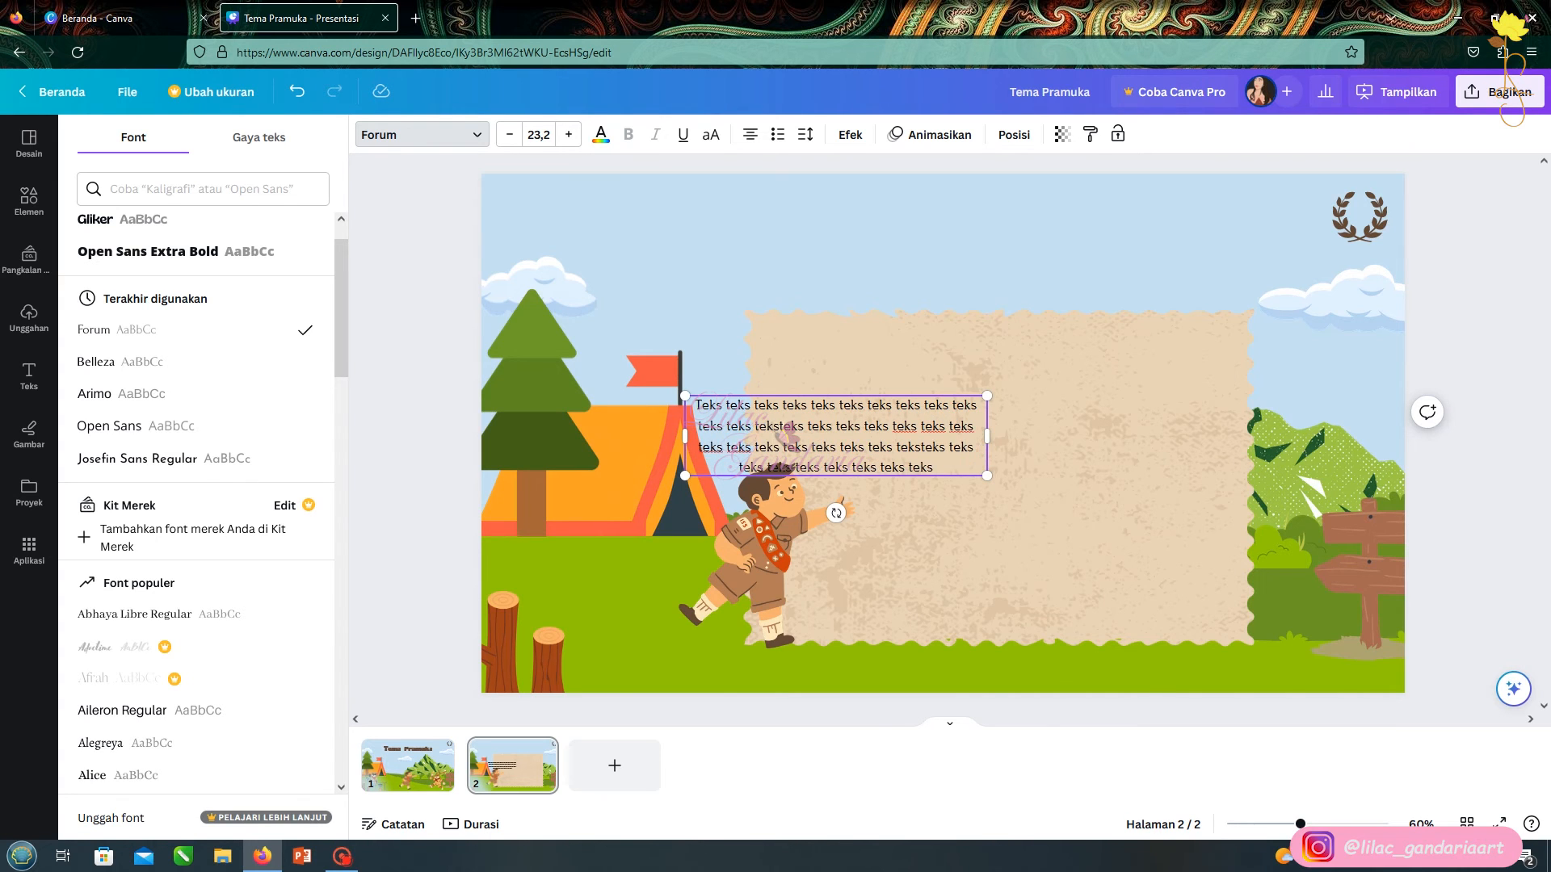
pyautogui.click(780, 425)
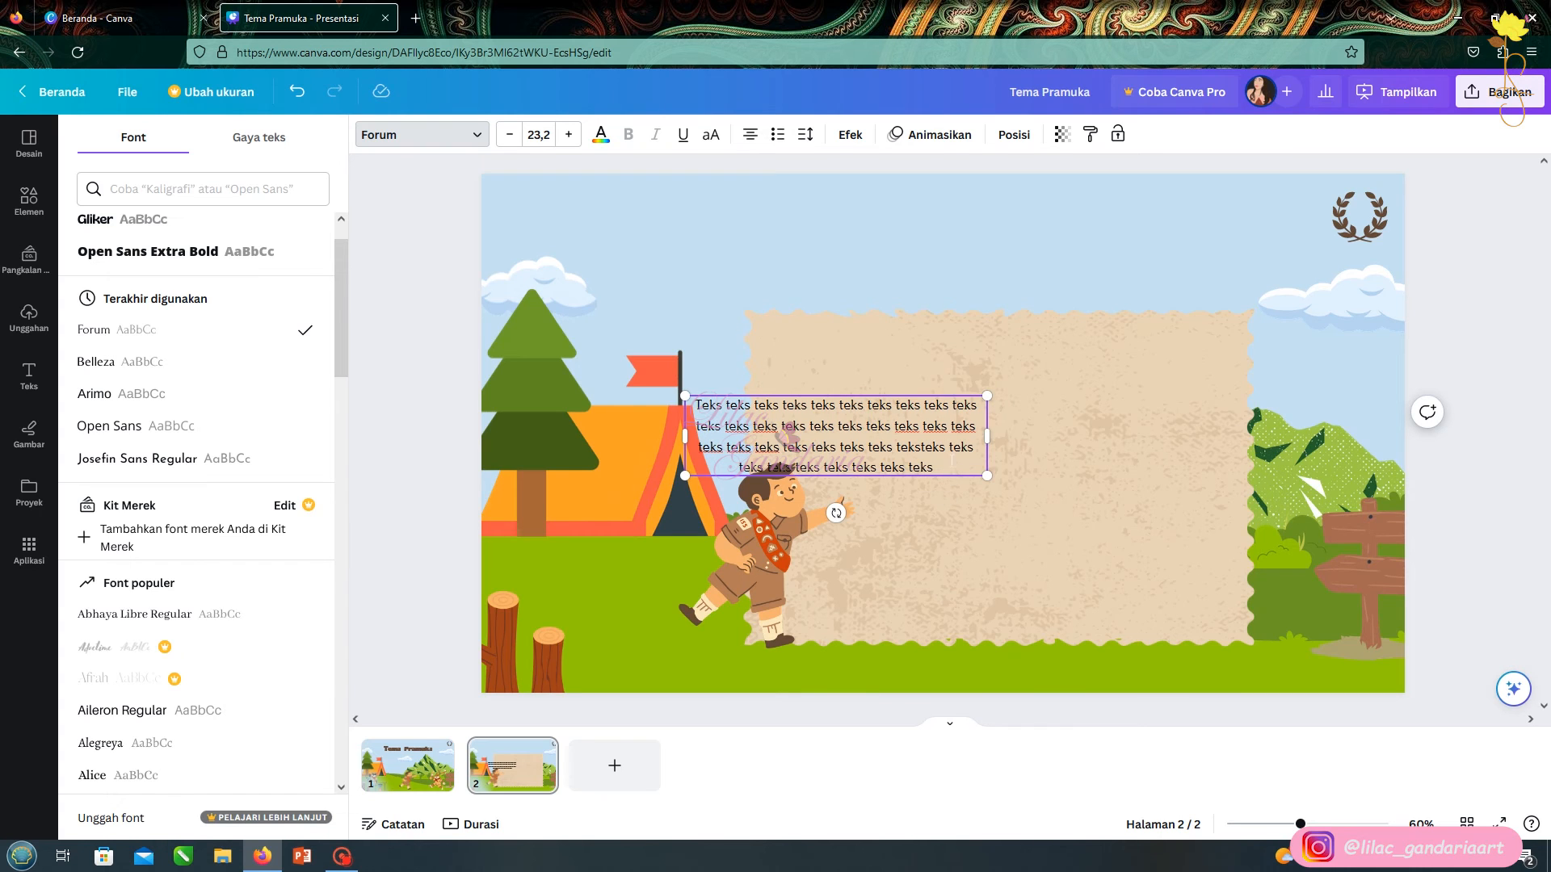
# Copy most of the filler paragraph and paste it at the end to lengthen the text
pyautogui.moveTo(951, 461); pyautogui.dragTo(723, 425)
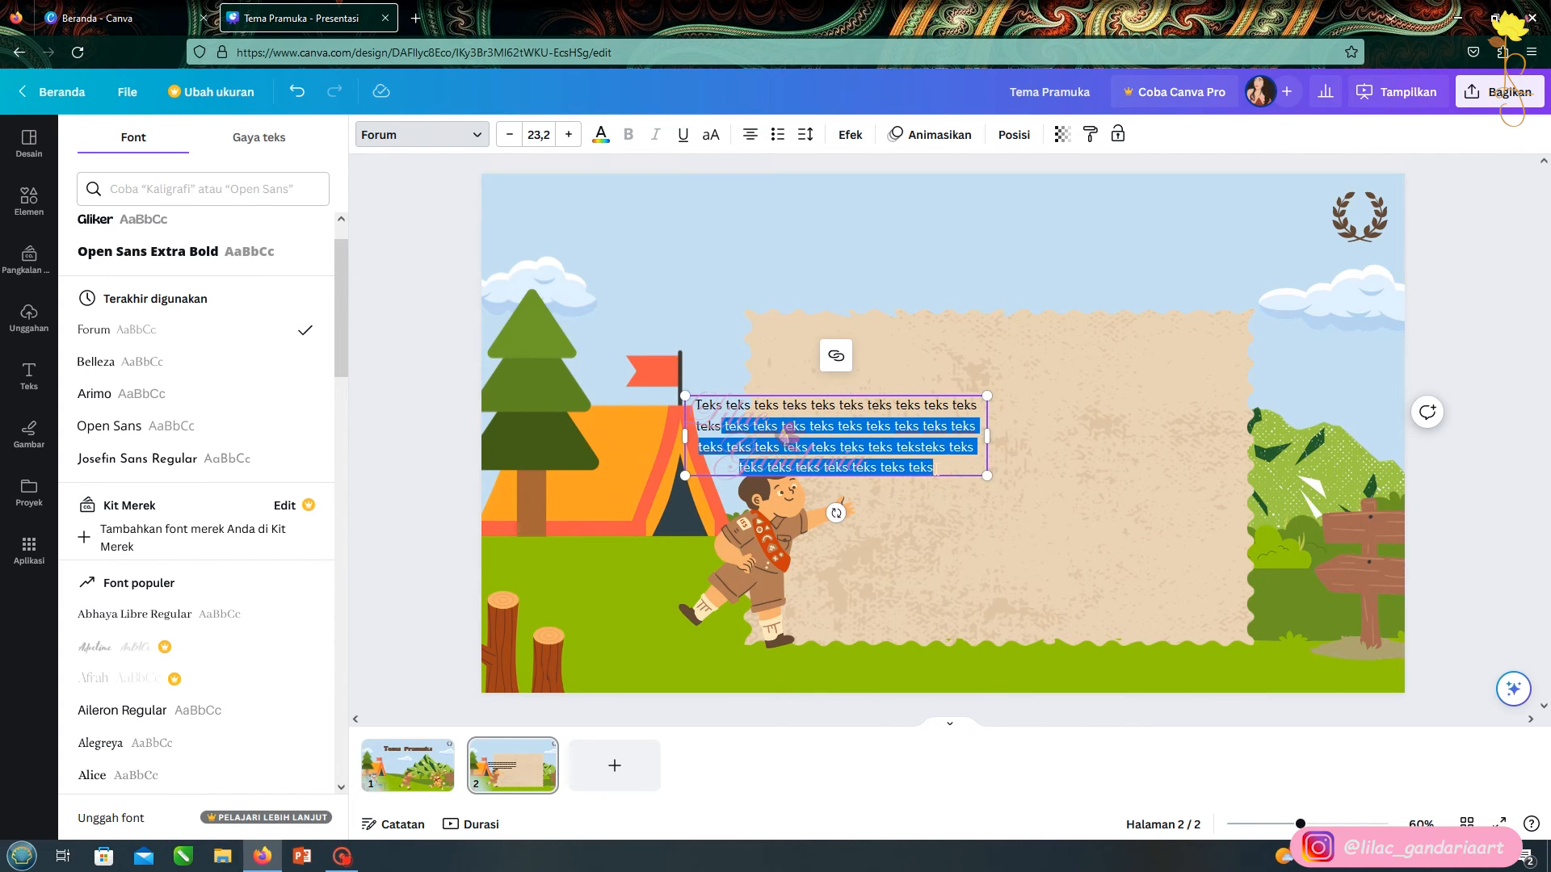
pyautogui.hotkey('ctrl', 'c')
pyautogui.press('Right')
pyautogui.hotkey('ctrl', 'v')
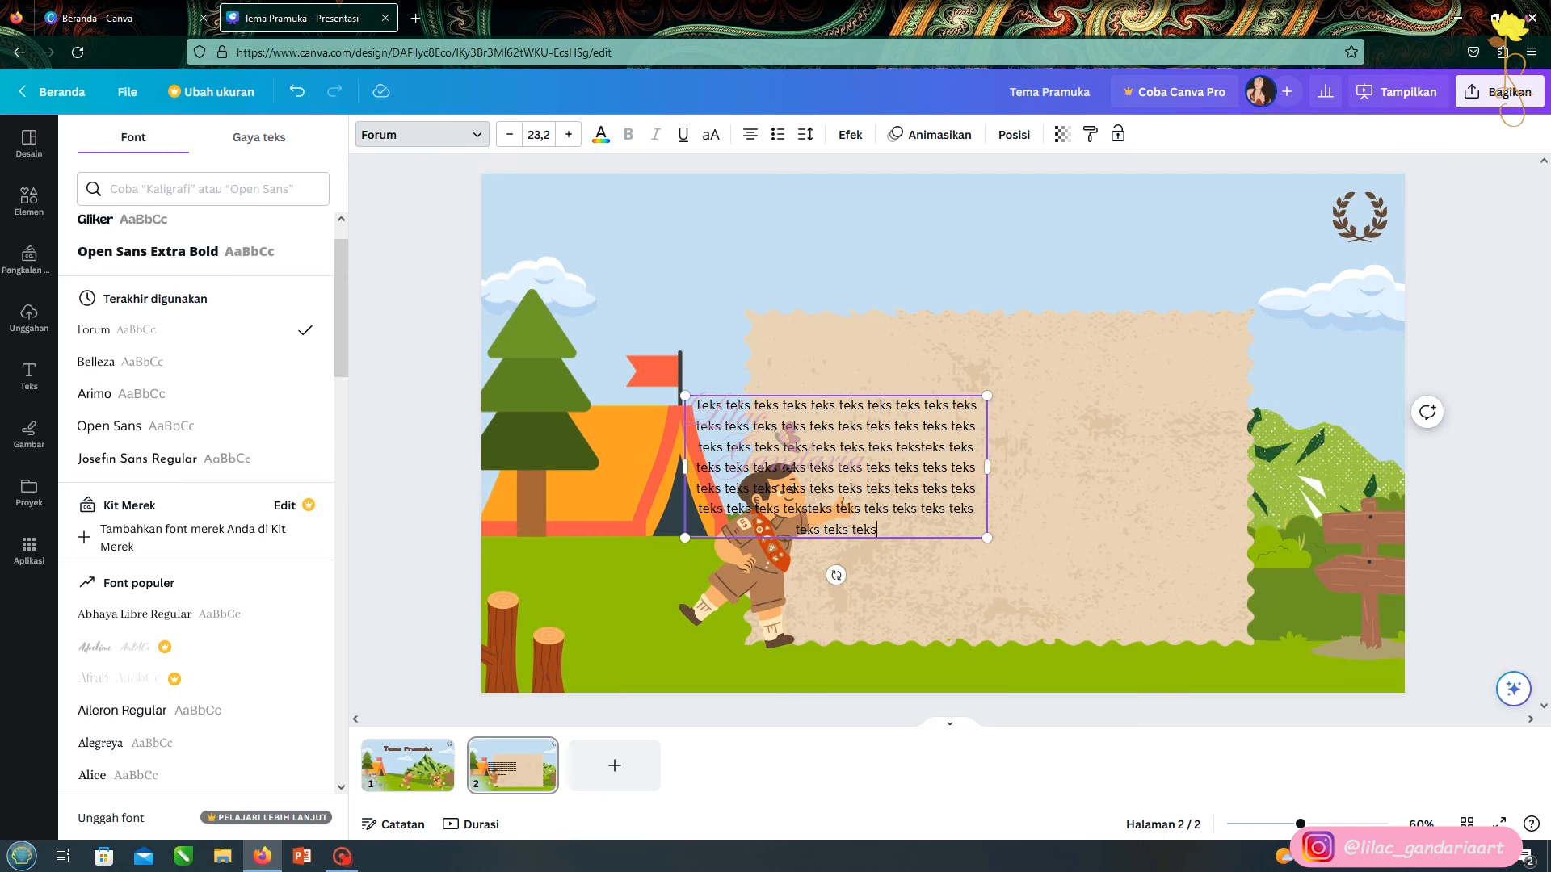
# Place the filler paragraph on the paper, enlarge it to size 29.4 and shift the boy scout slightly left
pyautogui.moveTo(1024, 566); pyautogui.dragTo(1026, 567)
pyautogui.click(1071, 586)
pyautogui.click(884, 488)
pyautogui.moveTo(856, 472); pyautogui.dragTo(1019, 489)
pyautogui.moveTo(1193, 577); pyautogui.dragTo(1234, 599)
pyautogui.moveTo(1091, 493); pyautogui.dragTo(1076, 493)
pyautogui.moveTo(768, 565); pyautogui.dragTo(744, 564)
pyautogui.moveTo(1076, 482); pyautogui.dragTo(1066, 488)
# Add a subheading above the filler paragraph reading "Tambahkan Sub Judul" and centre it over the text
pyautogui.moveTo(161, 390); pyautogui.dragTo(961, 361)
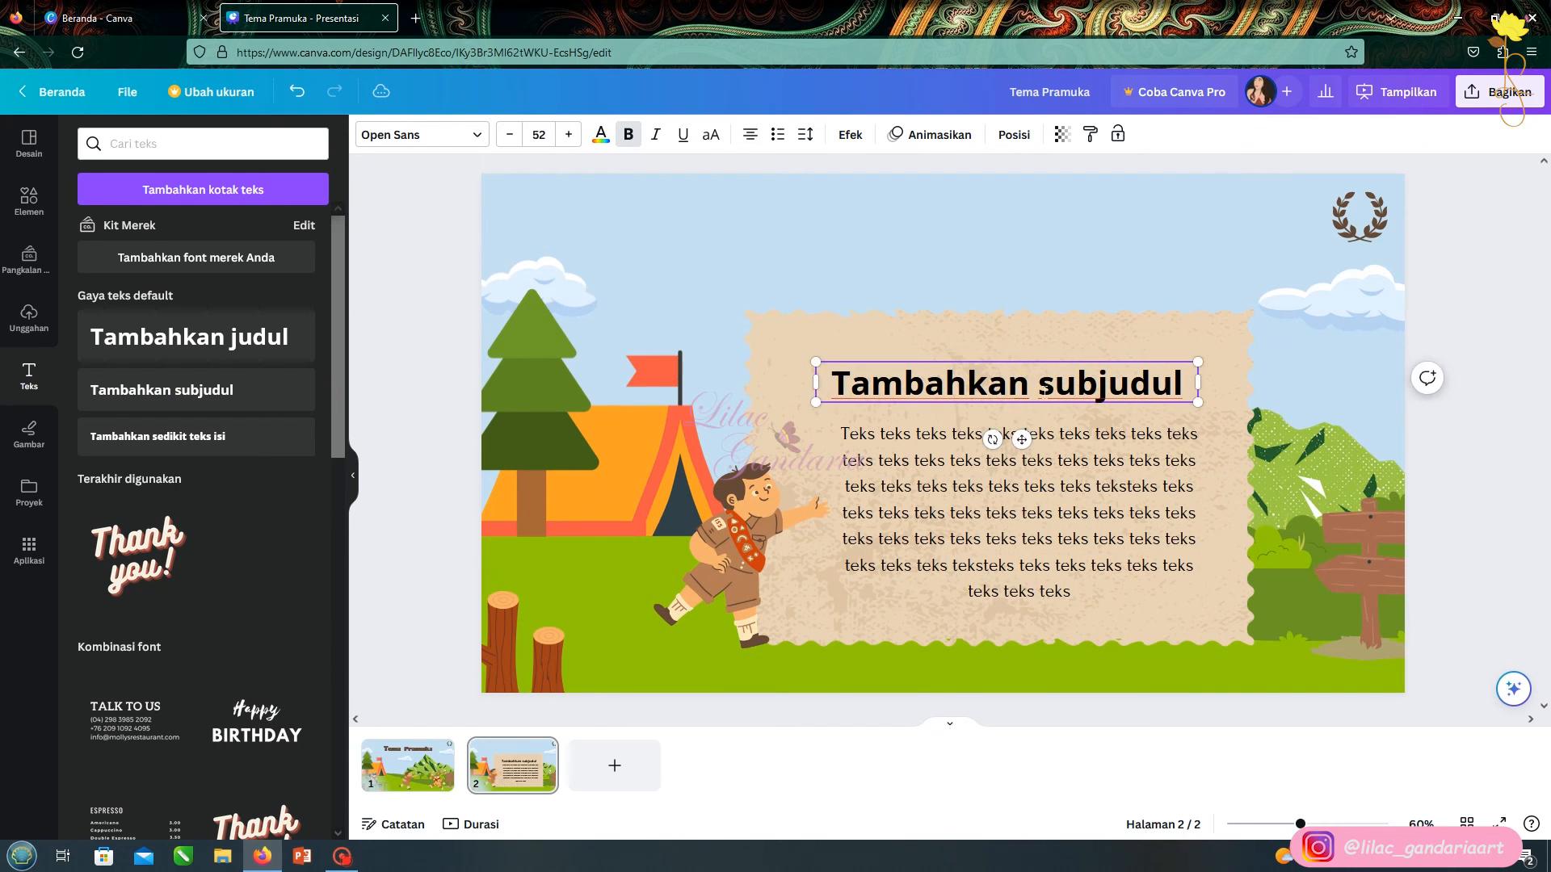
pyautogui.write('S')
pyautogui.moveTo(1099, 390); pyautogui.dragTo(1107, 389)
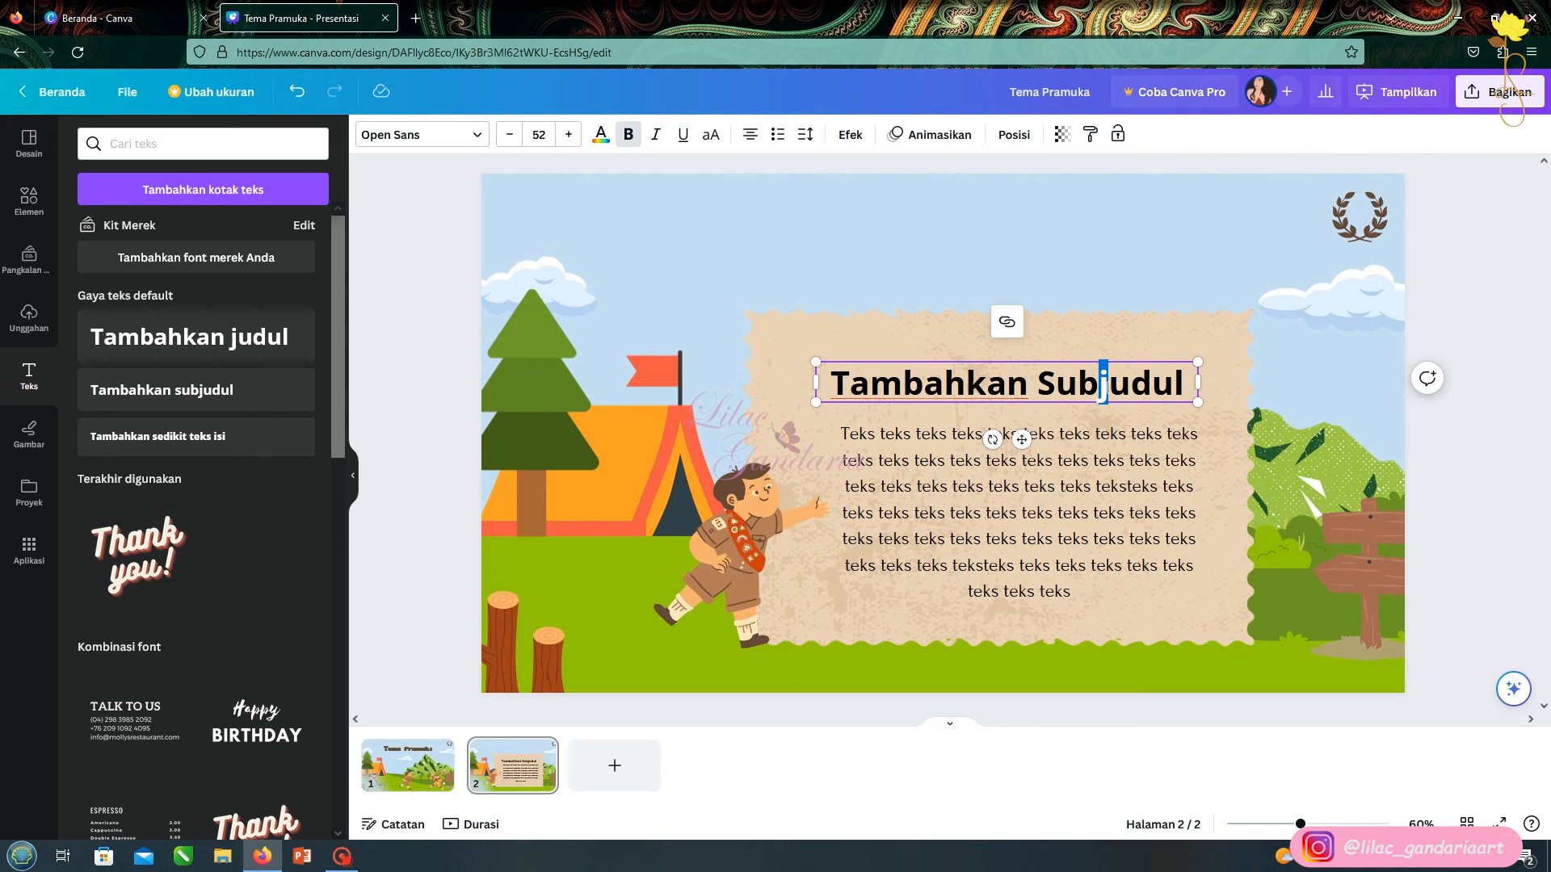
pyautogui.click(1103, 385)
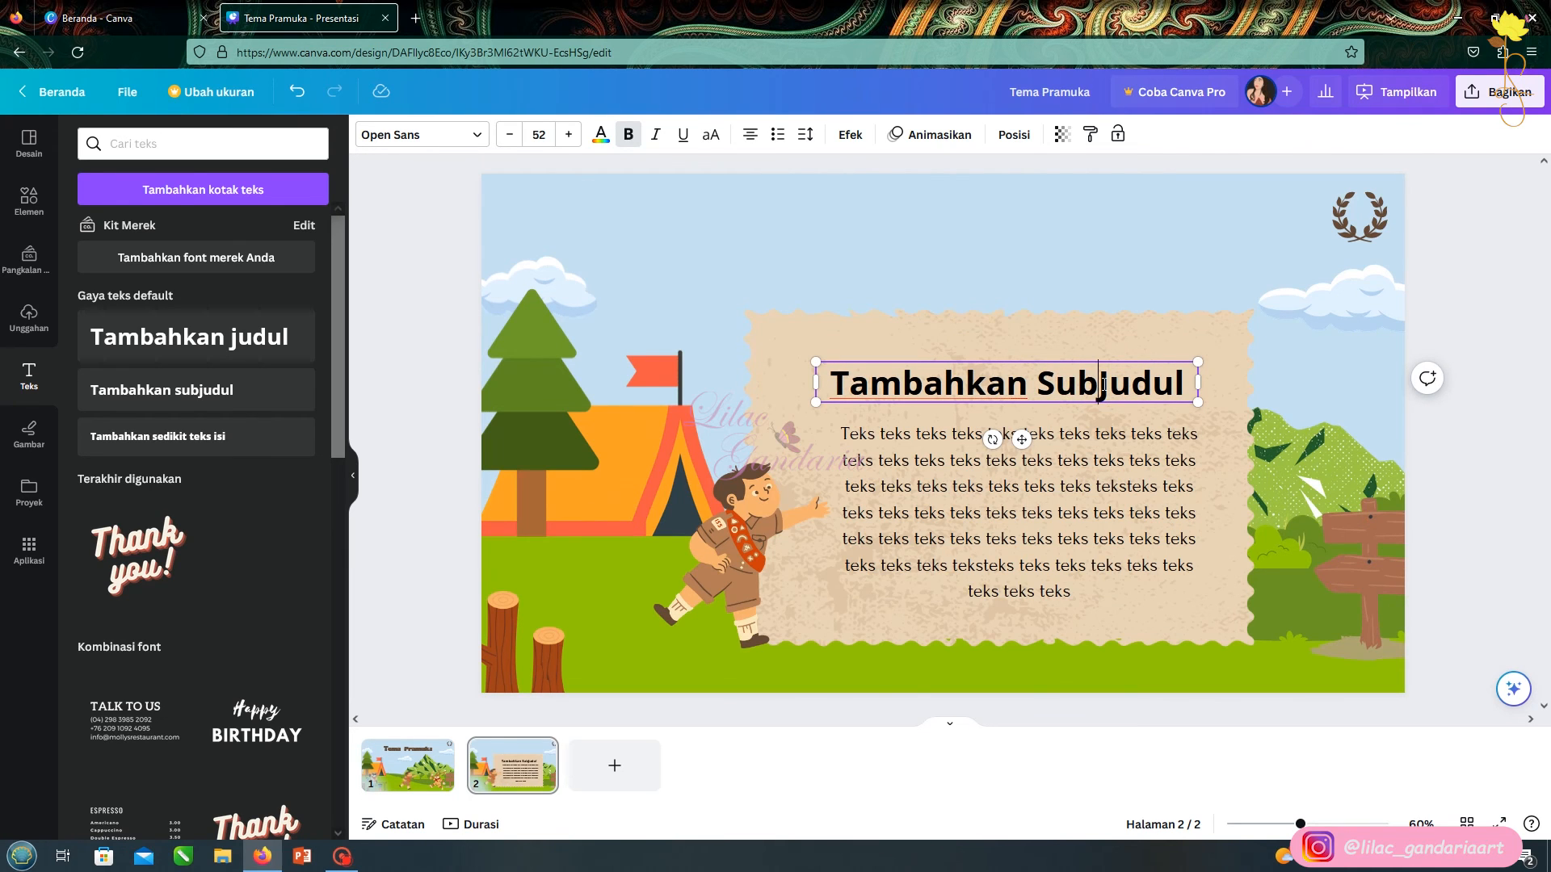
pyautogui.press('Delete')
pyautogui.write('J')
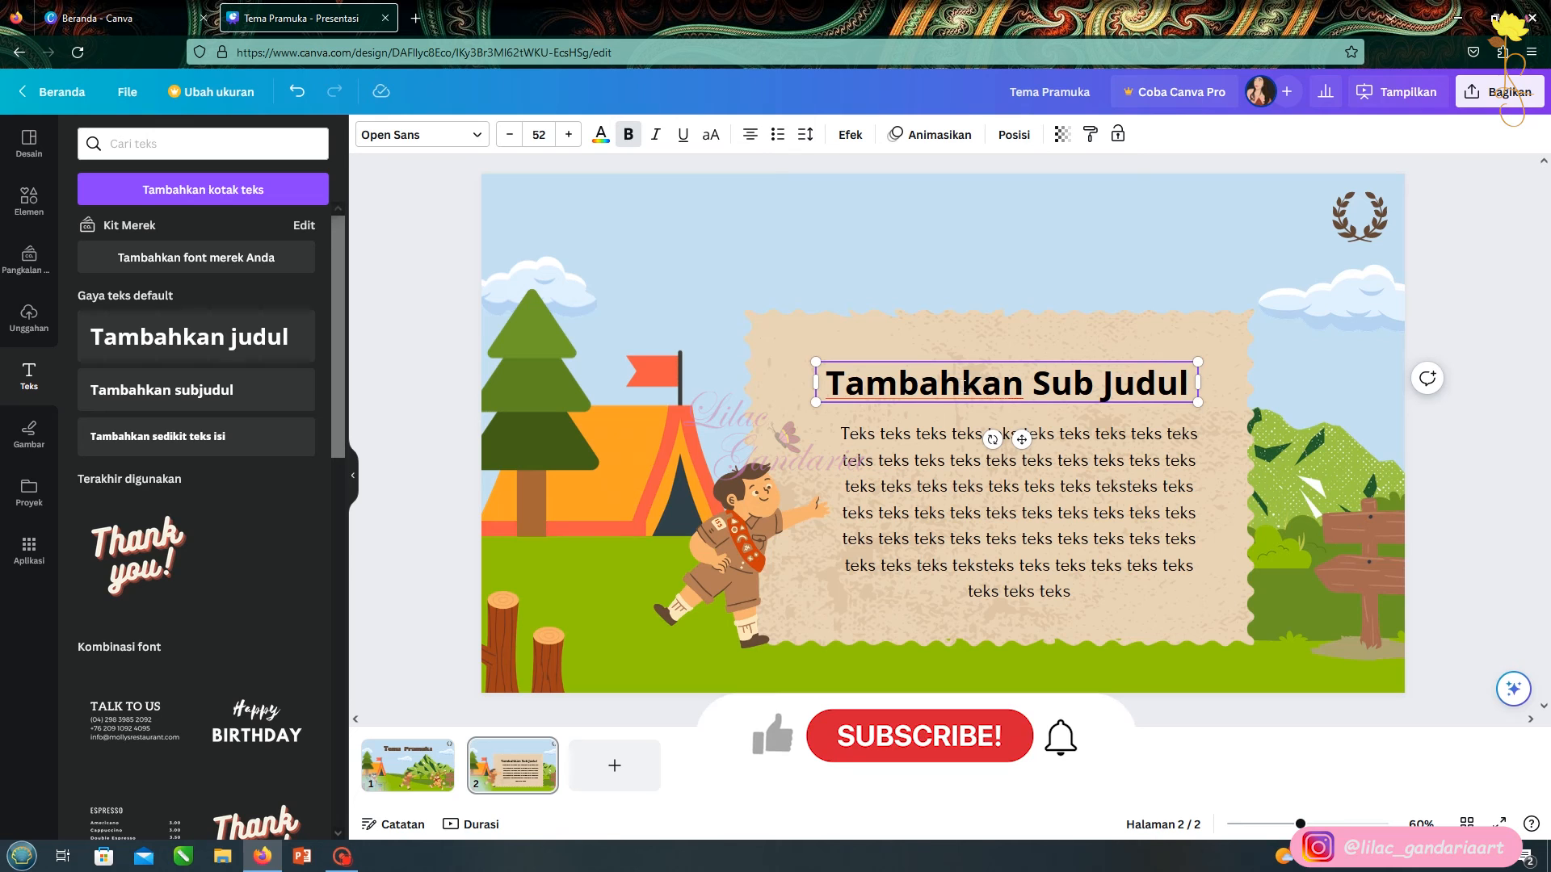
pyautogui.moveTo(980, 354); pyautogui.dragTo(992, 350)
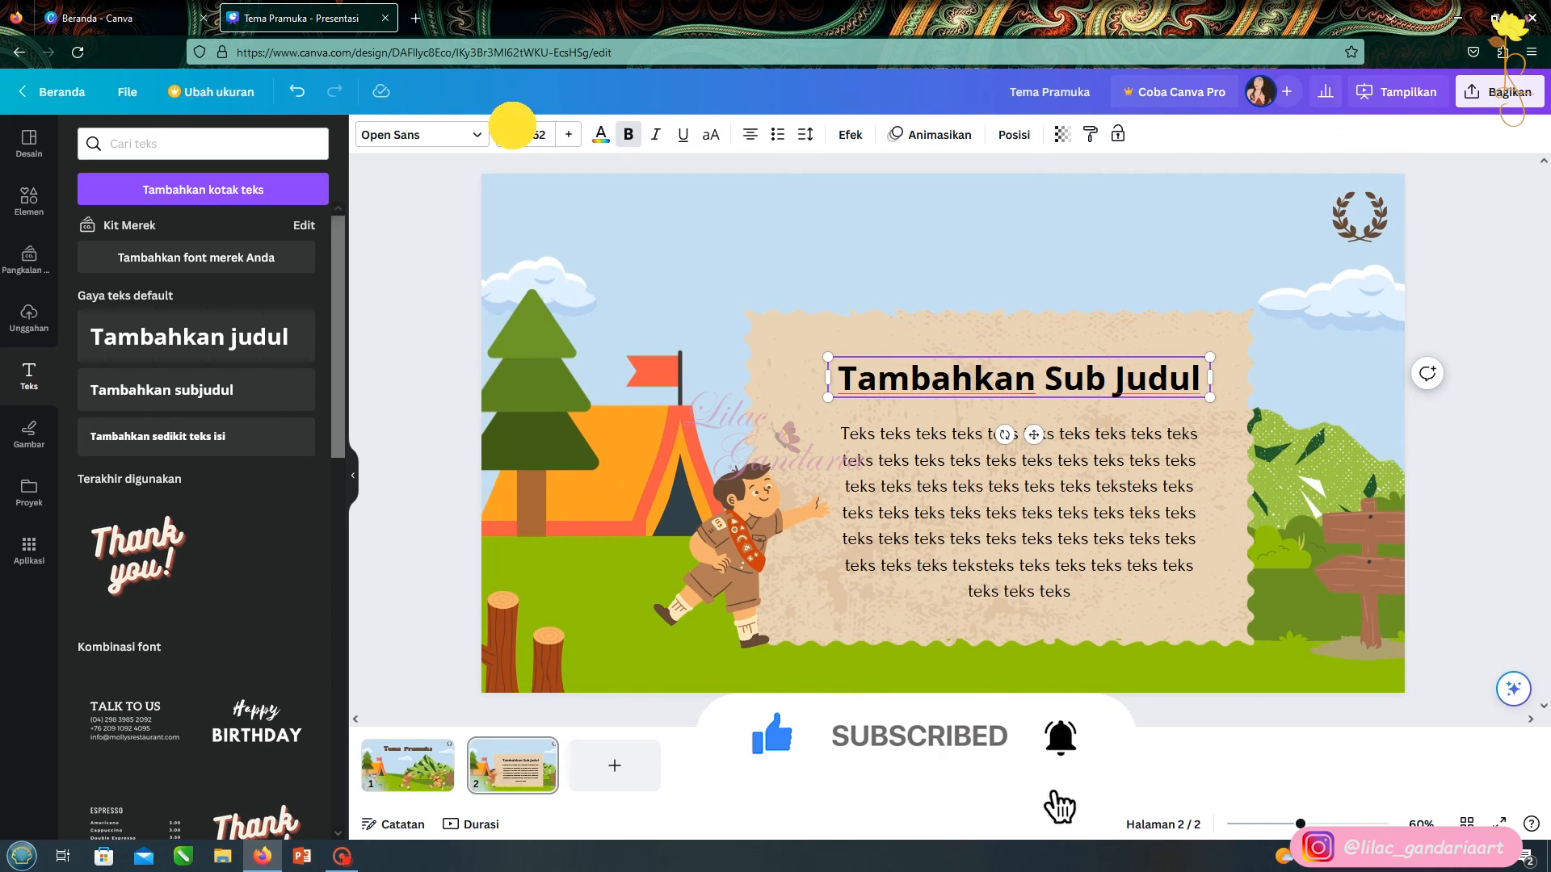
# Set the subheading to size 49 and colour it white
pyautogui.click(509, 134)
pyautogui.click(509, 134)
pyautogui.click(509, 134)
pyautogui.doubleClick(998, 380)
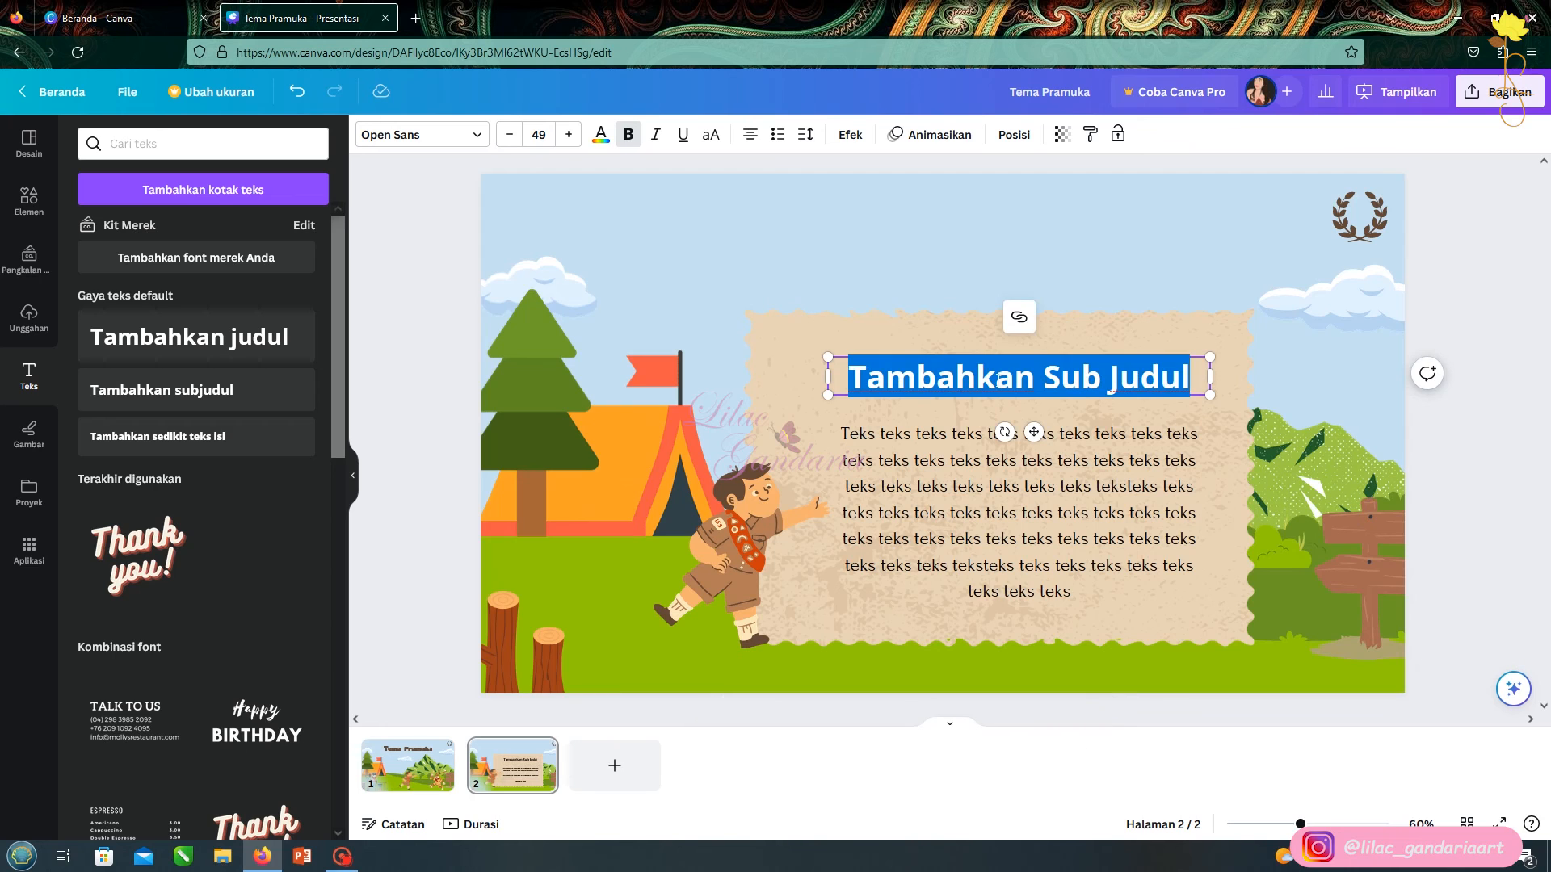
pyautogui.click(600, 137)
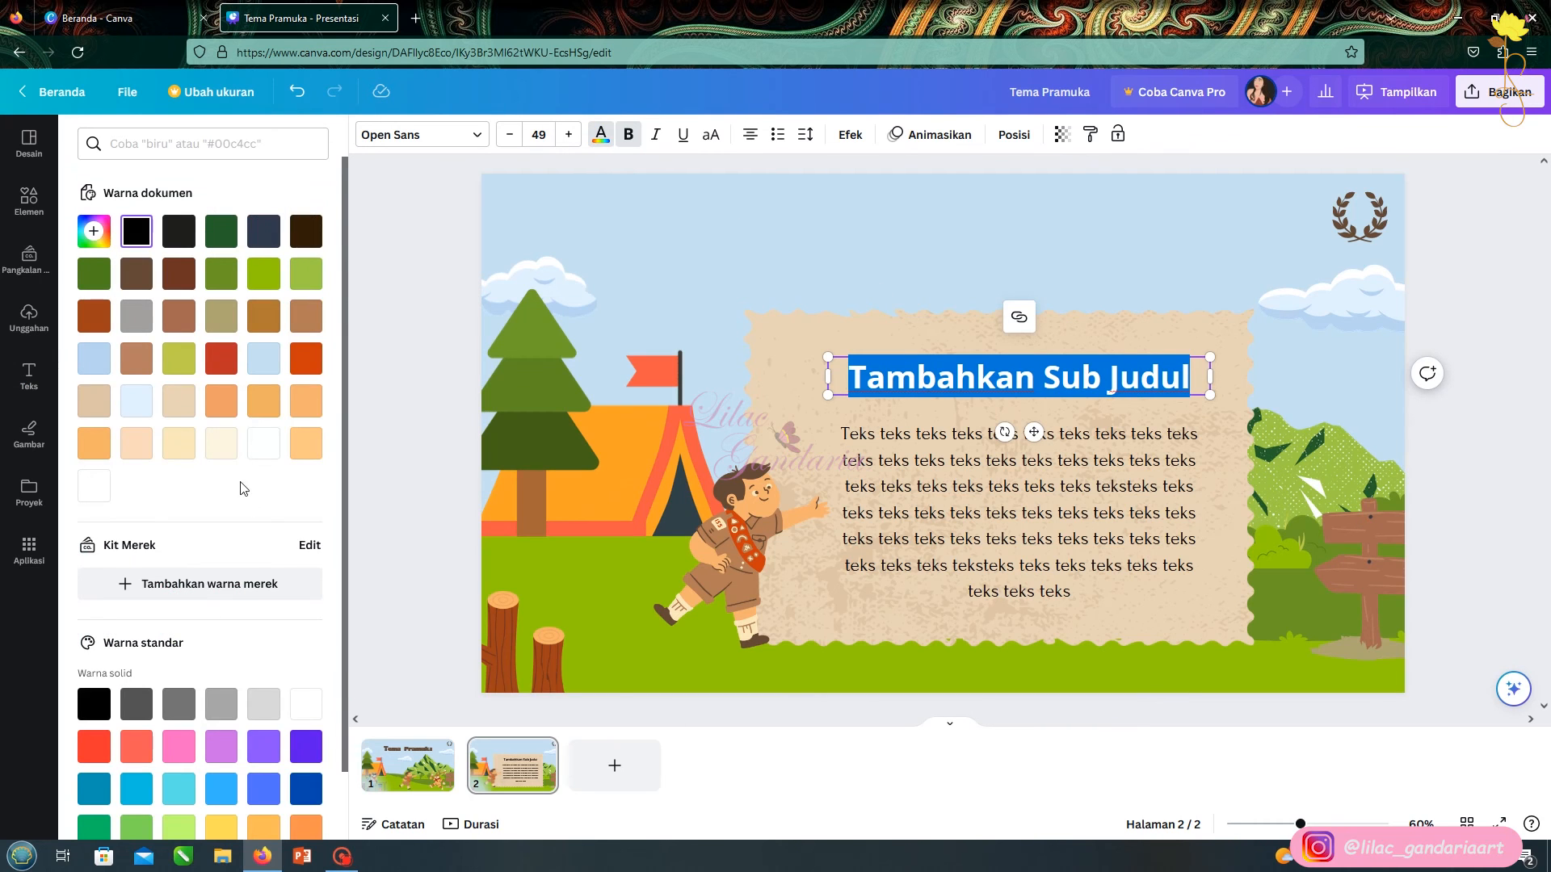
pyautogui.click(1014, 134)
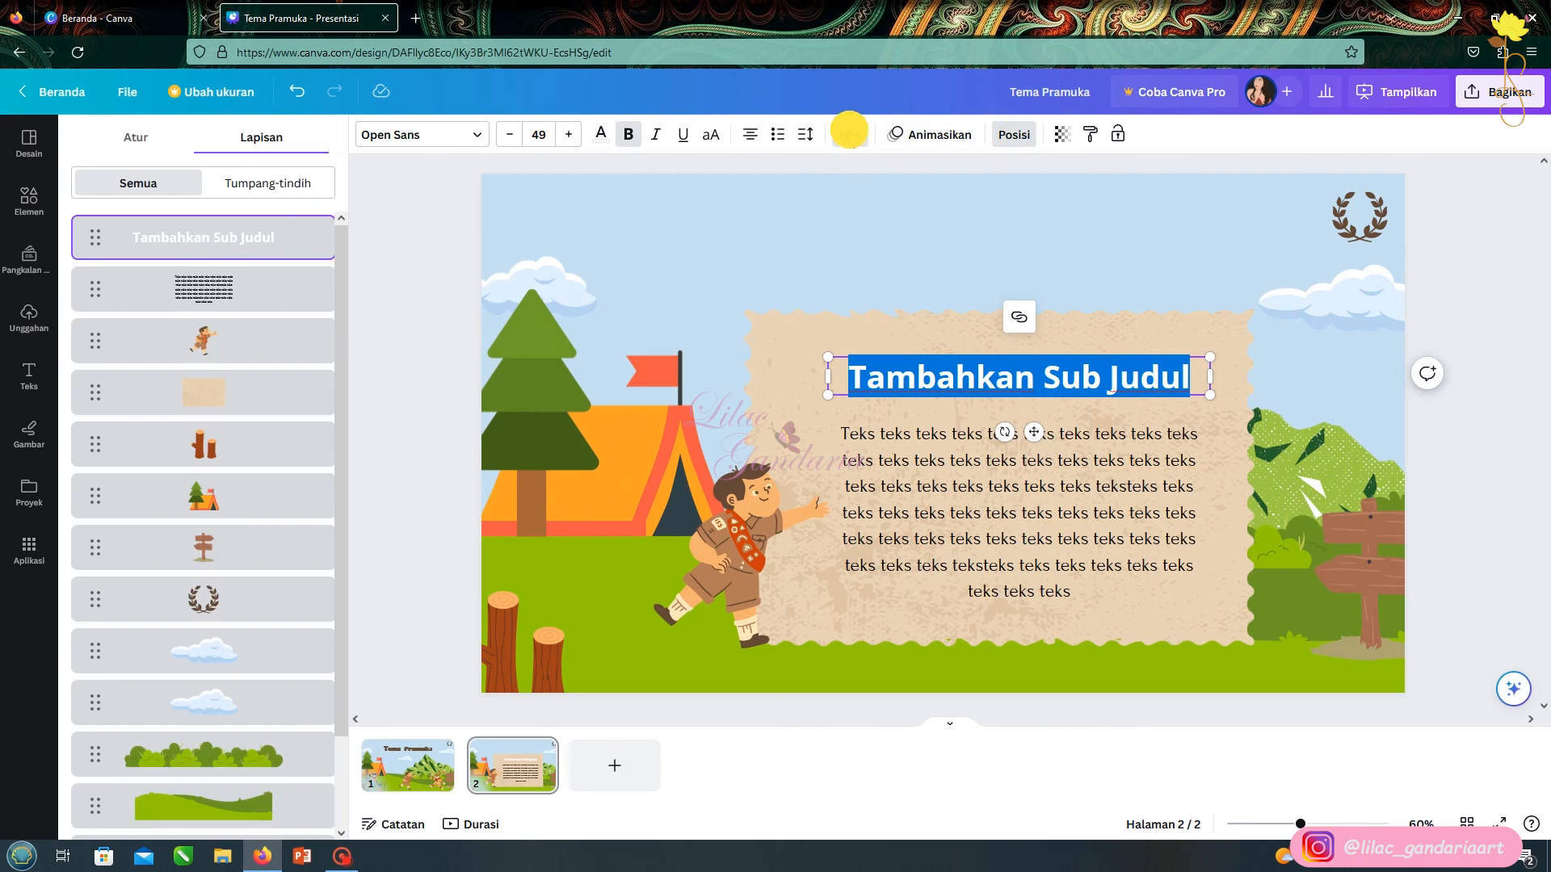
# Apply the Timbul text effect to the subheading
pyautogui.click(850, 134)
pyautogui.click(203, 238)
pyautogui.click(288, 236)
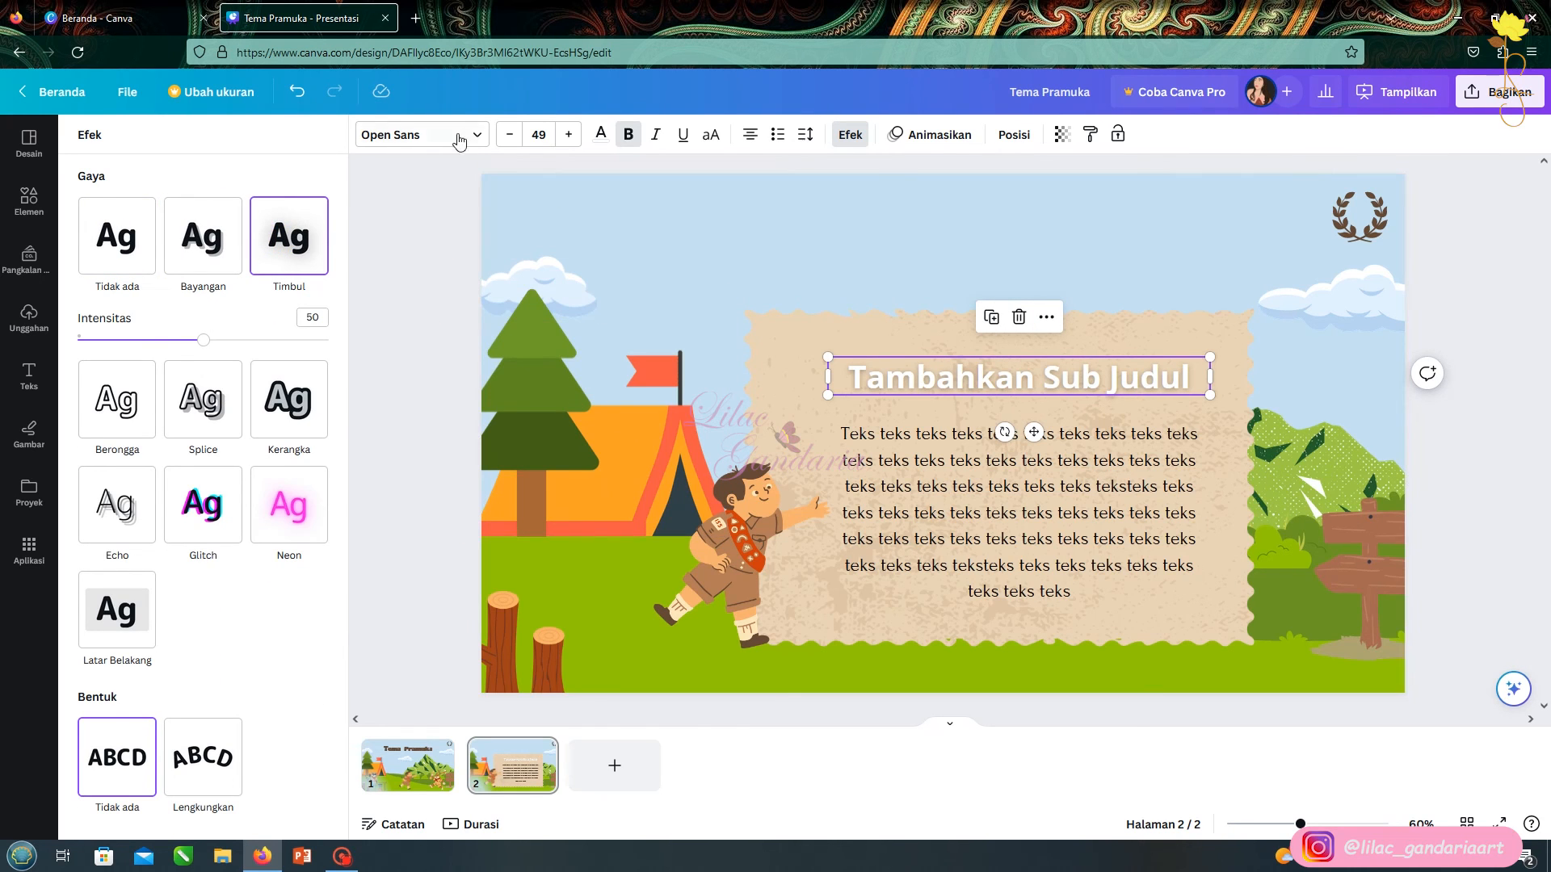
# Set the subheading's font to Gliker at size 48 and move the filler paragraph up closer to it
pyautogui.click(420, 135)
pyautogui.click(154, 220)
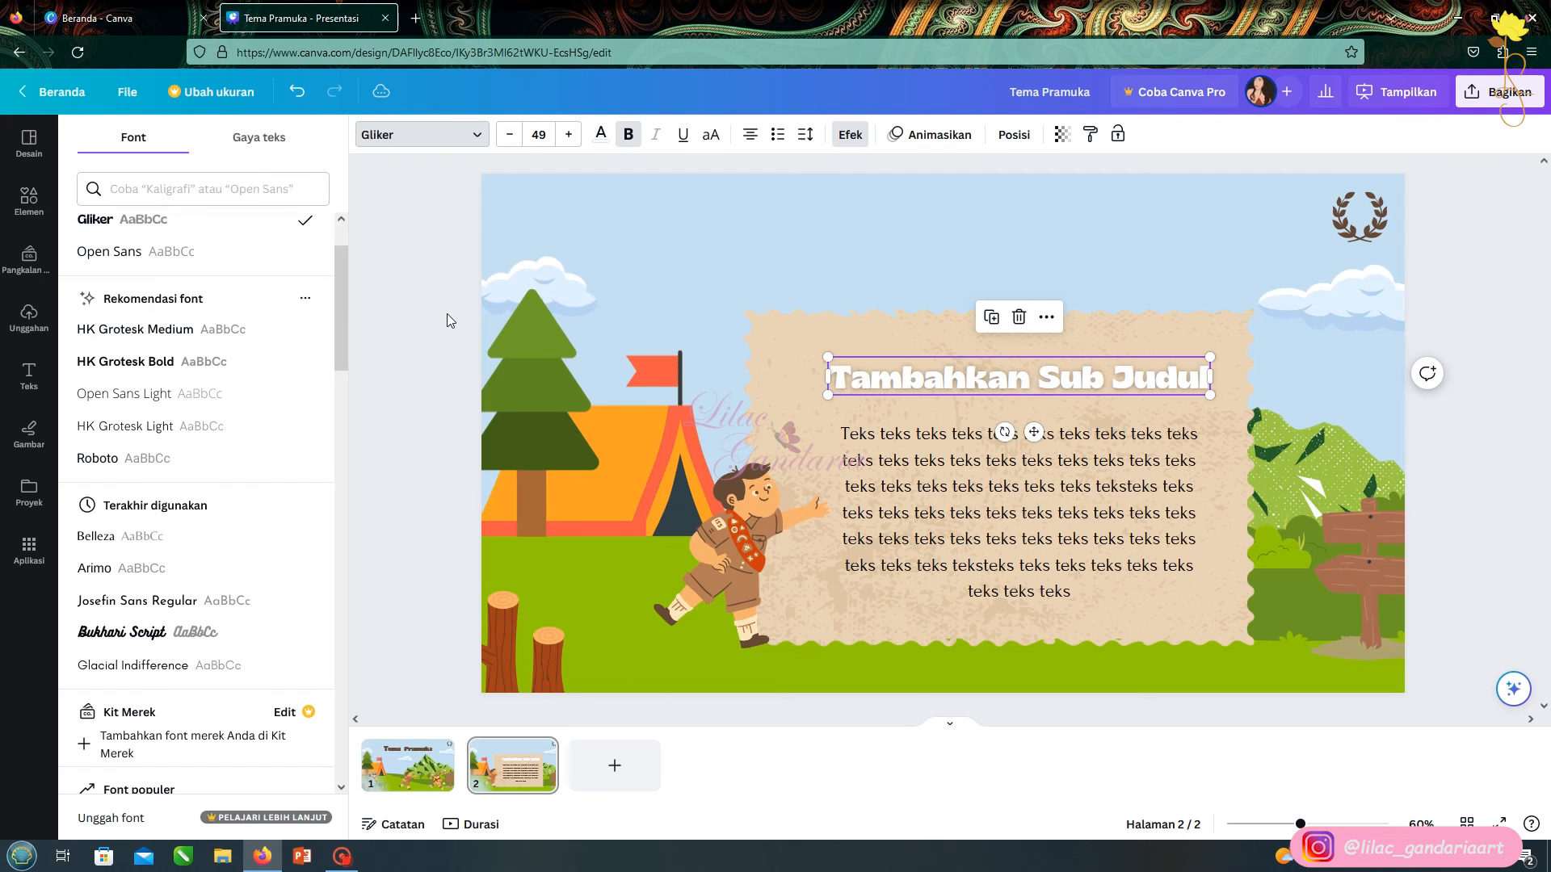
pyautogui.click(511, 135)
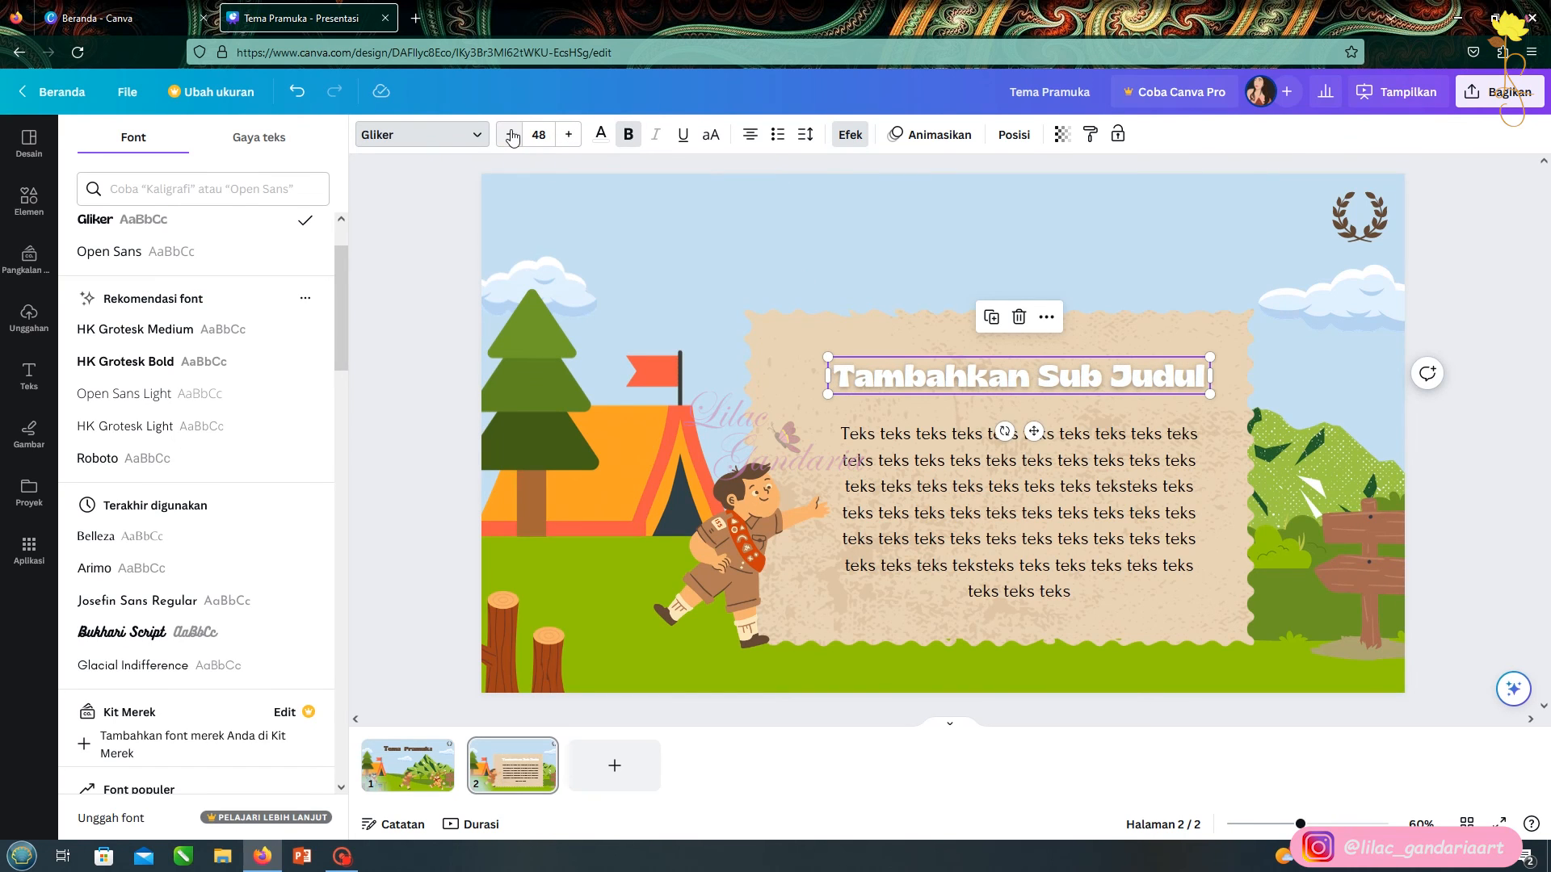
pyautogui.moveTo(1070, 488); pyautogui.dragTo(1011, 481)
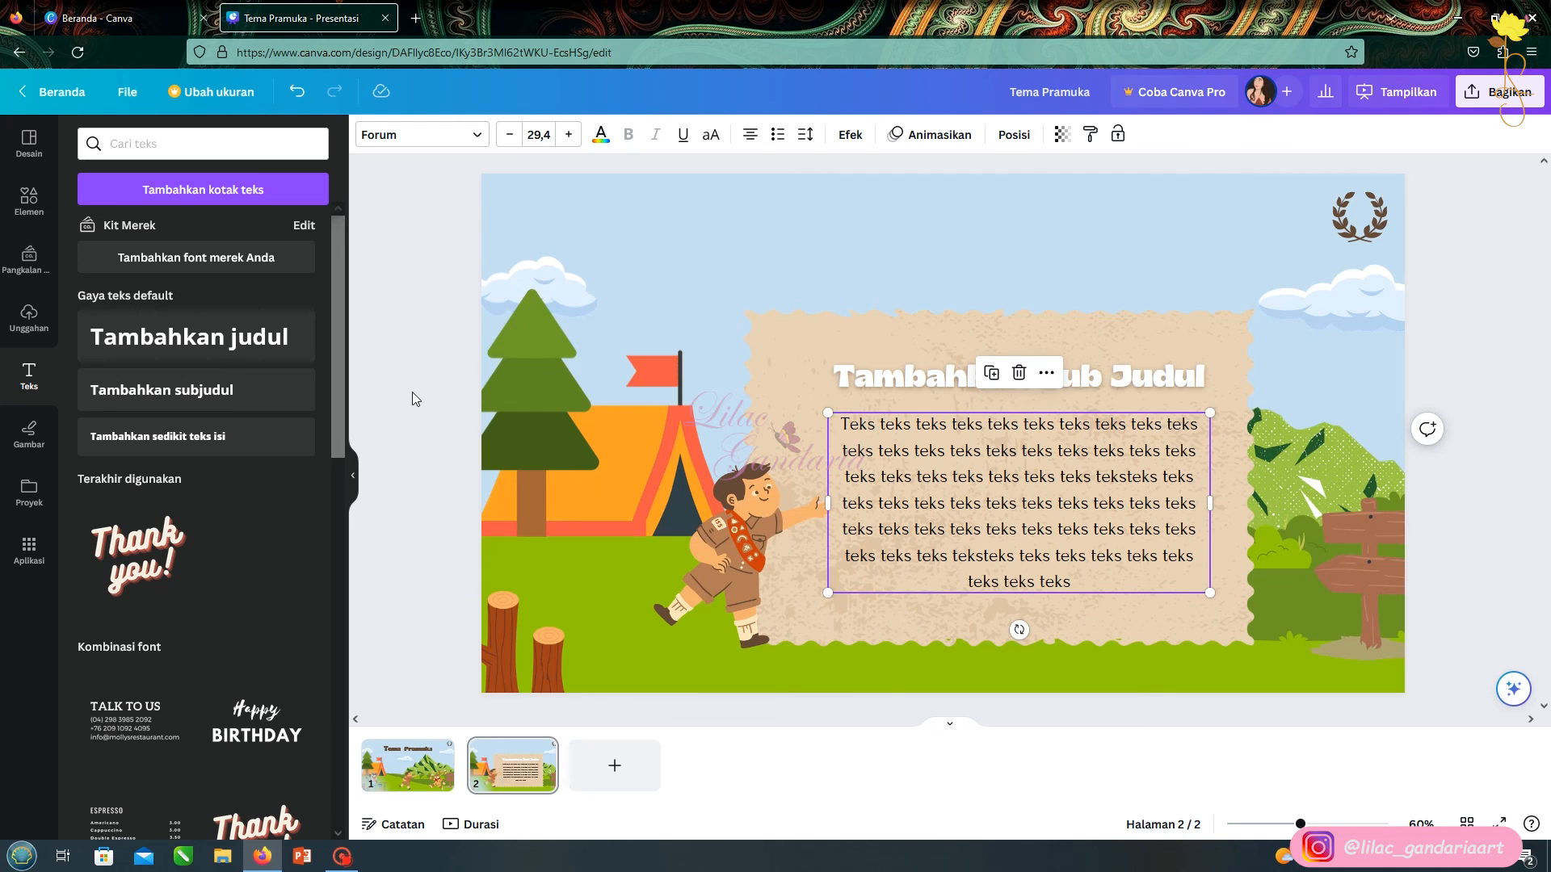
pyautogui.click(412, 425)
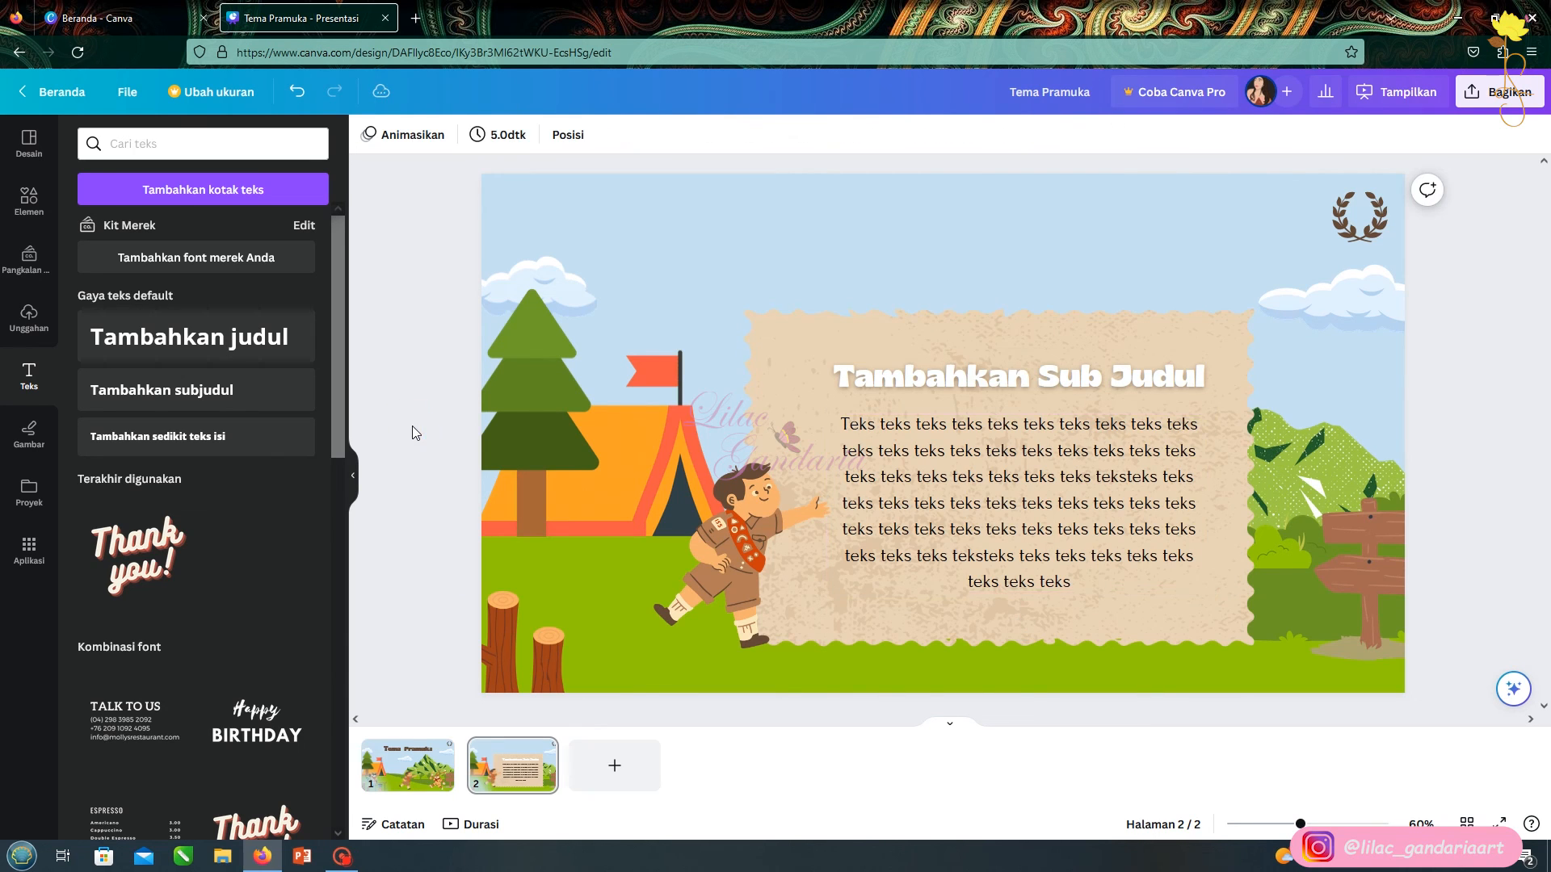
# Apply the Timbul element animation to all illustrations on the first slide, leaving out the "Tema Pramuka" title
pyautogui.click(417, 768)
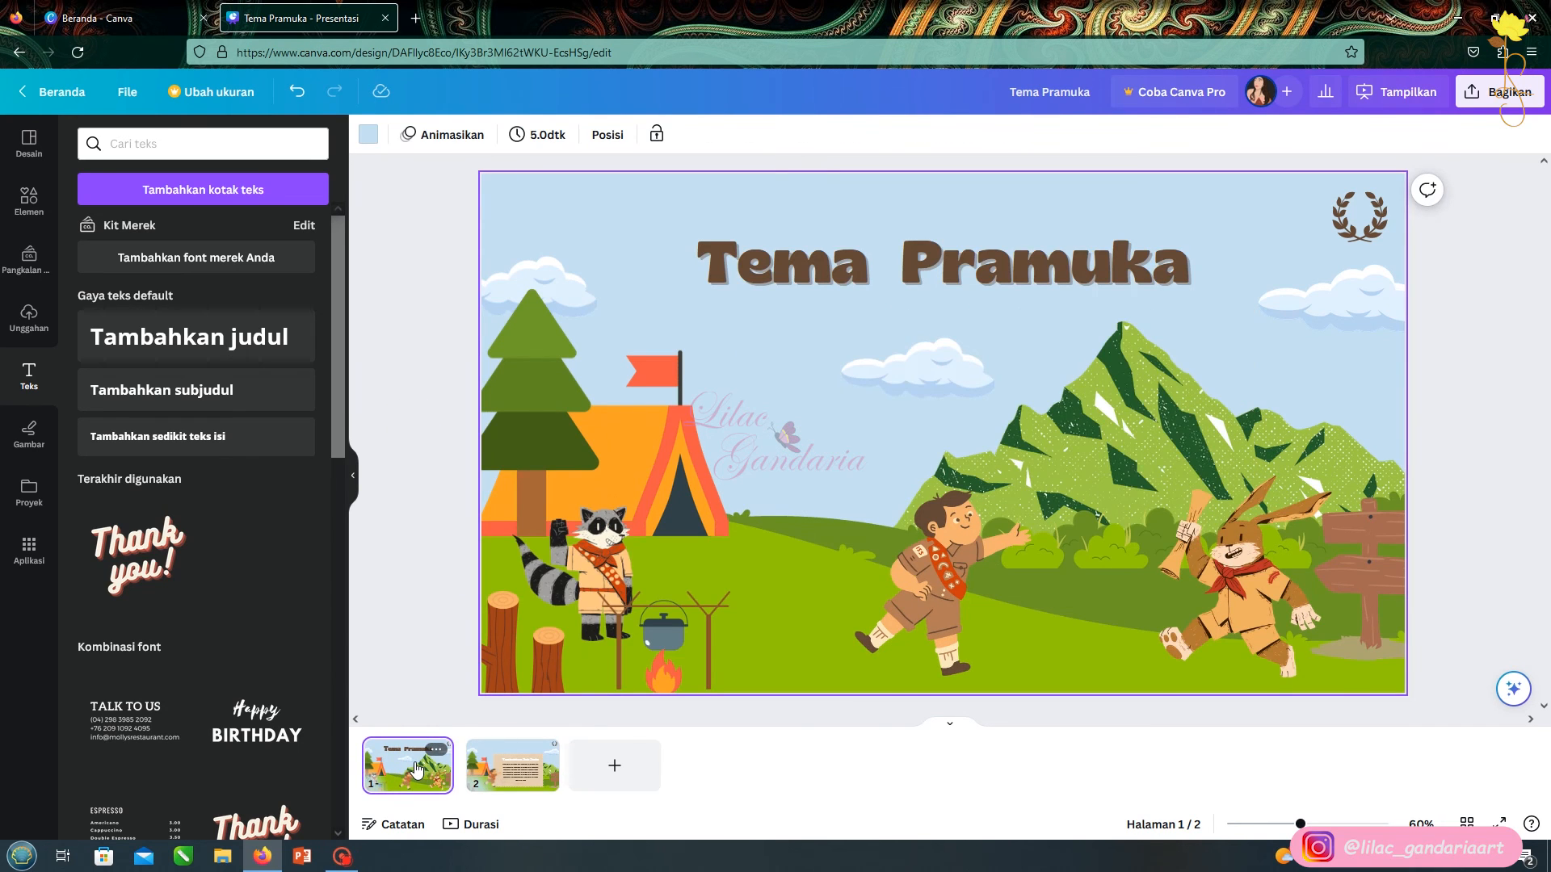
pyautogui.click(543, 428)
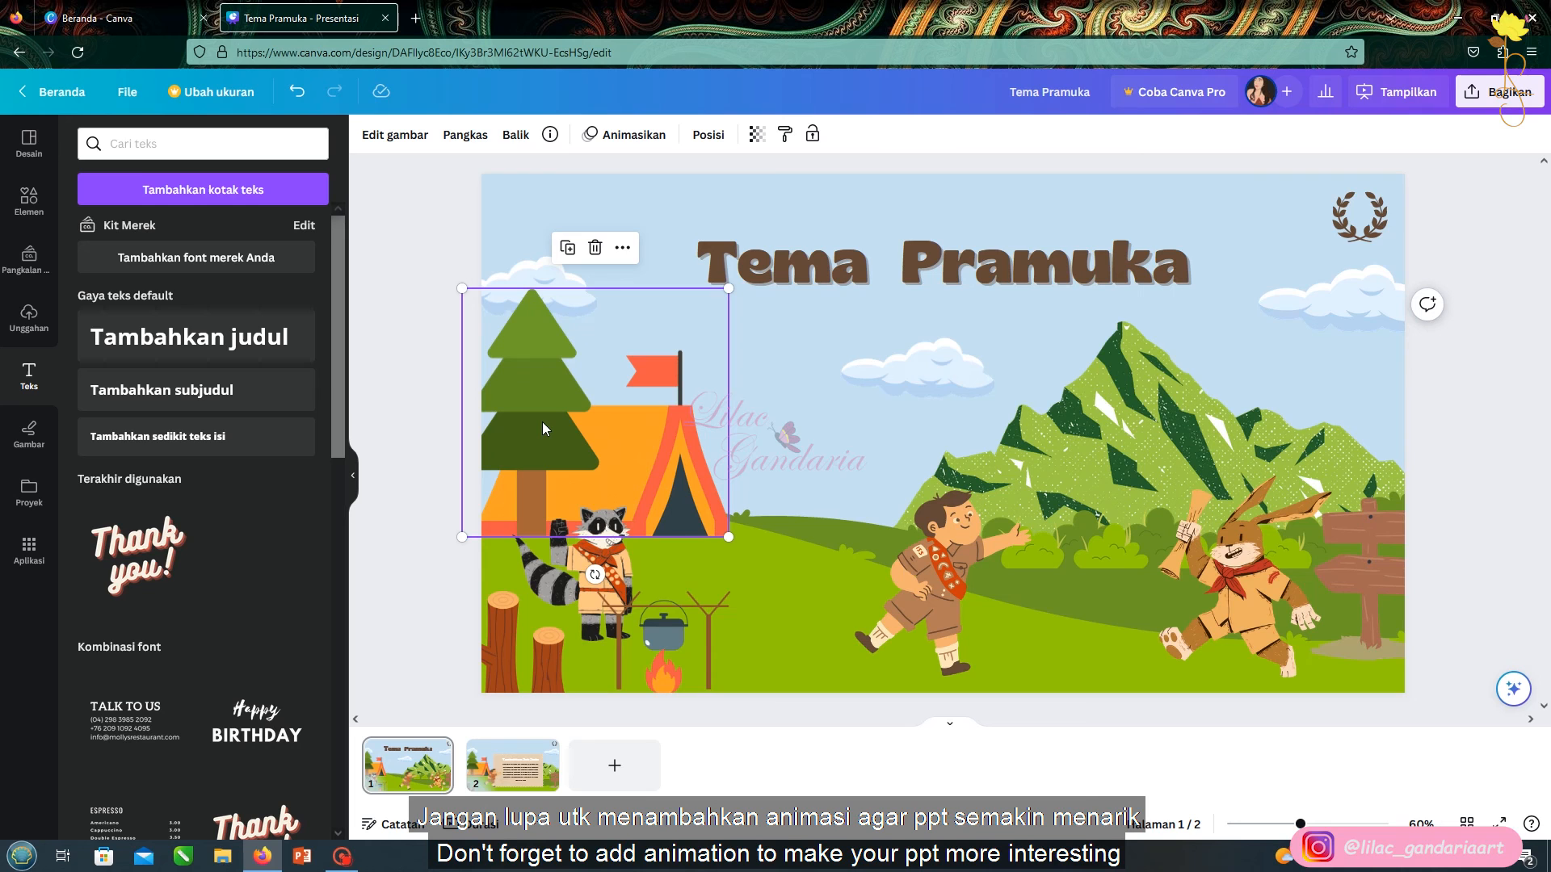
pyautogui.keyDown('shift'); pyautogui.click(919, 267); pyautogui.keyUp('shift')
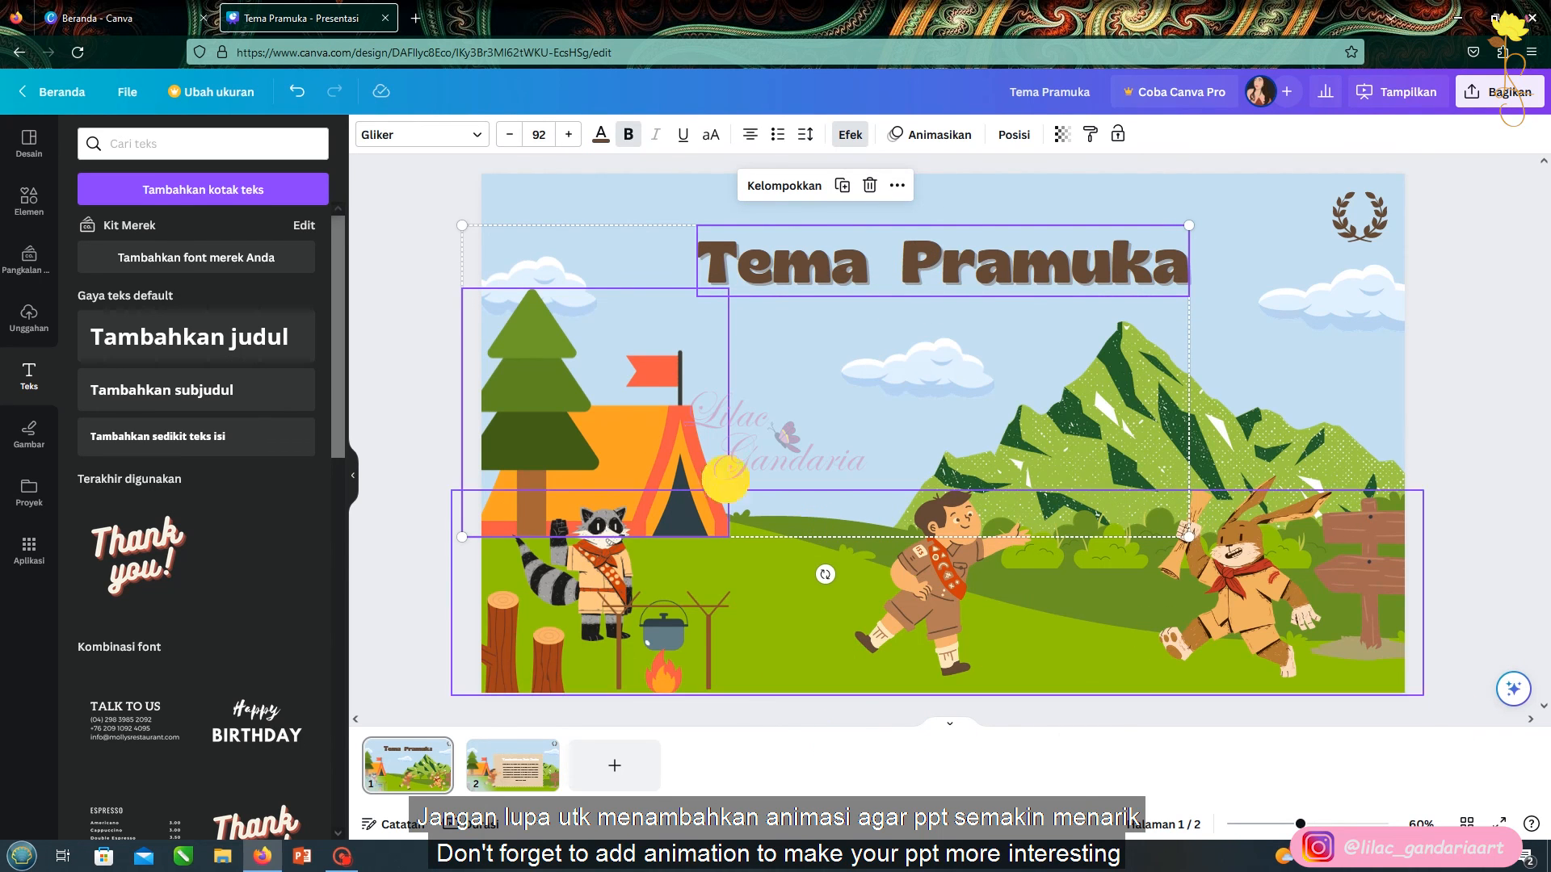
pyautogui.click(422, 329)
pyautogui.moveTo(414, 218); pyautogui.dragTo(1455, 696)
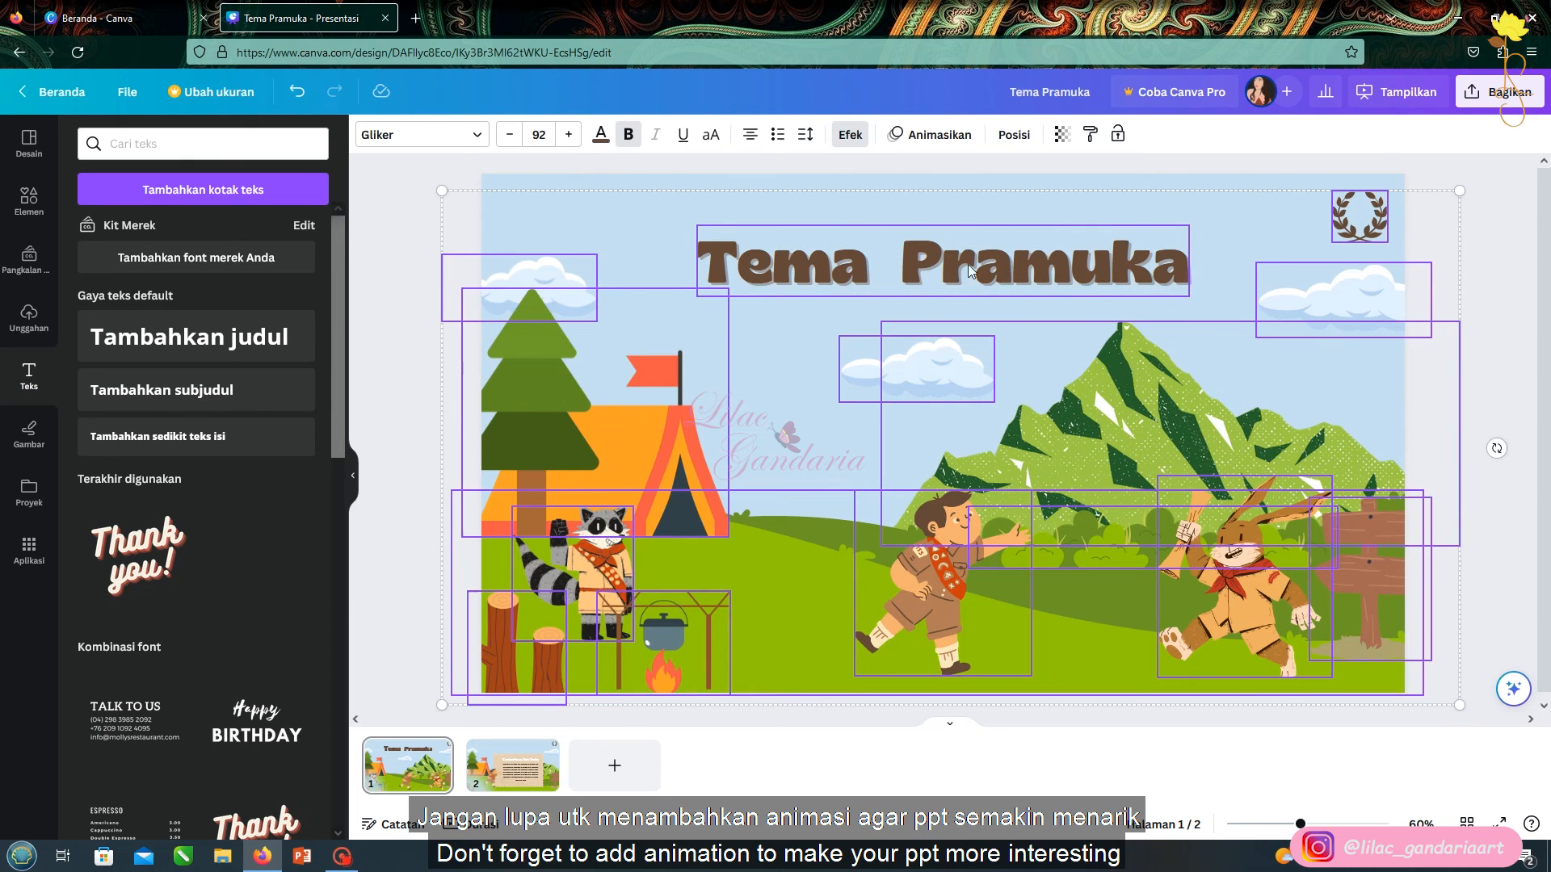
pyautogui.click(772, 261)
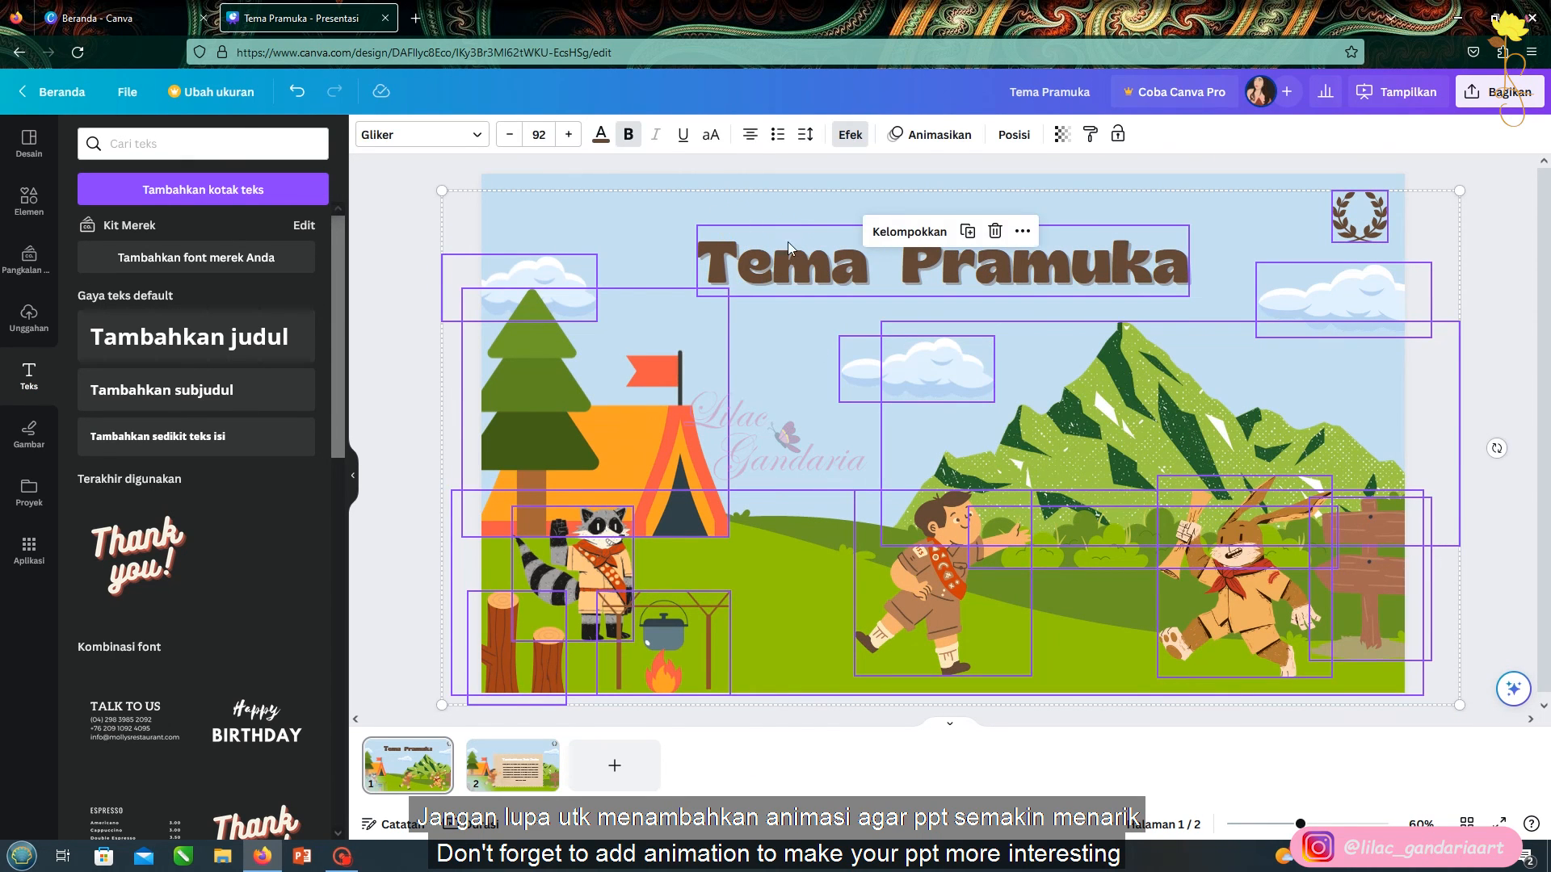
pyautogui.keyDown('shift'); pyautogui.click(788, 246); pyautogui.keyUp('shift')
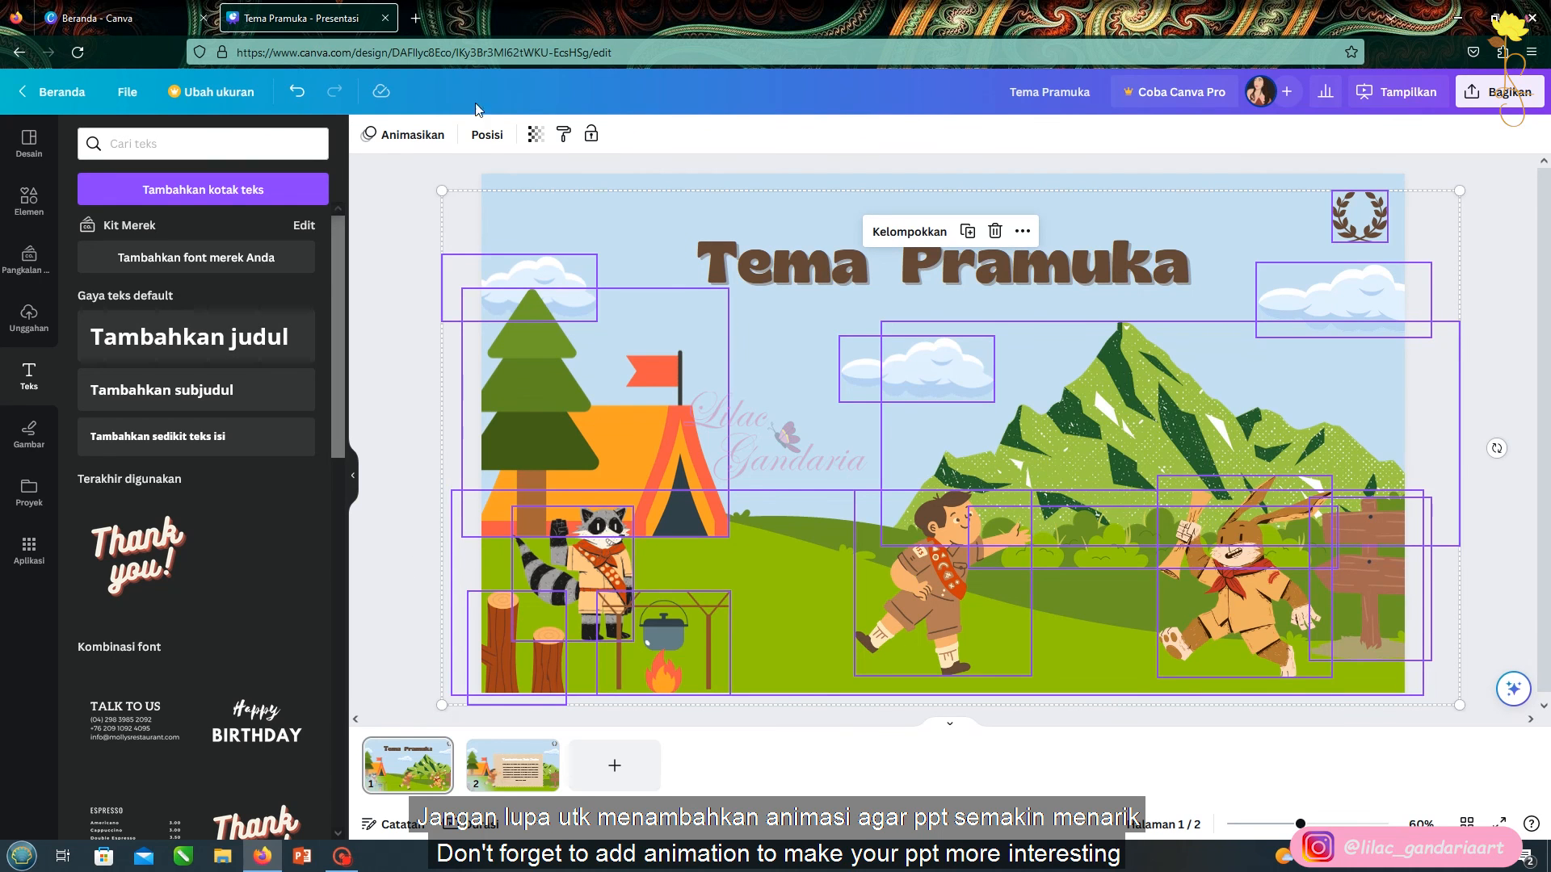
pyautogui.click(406, 134)
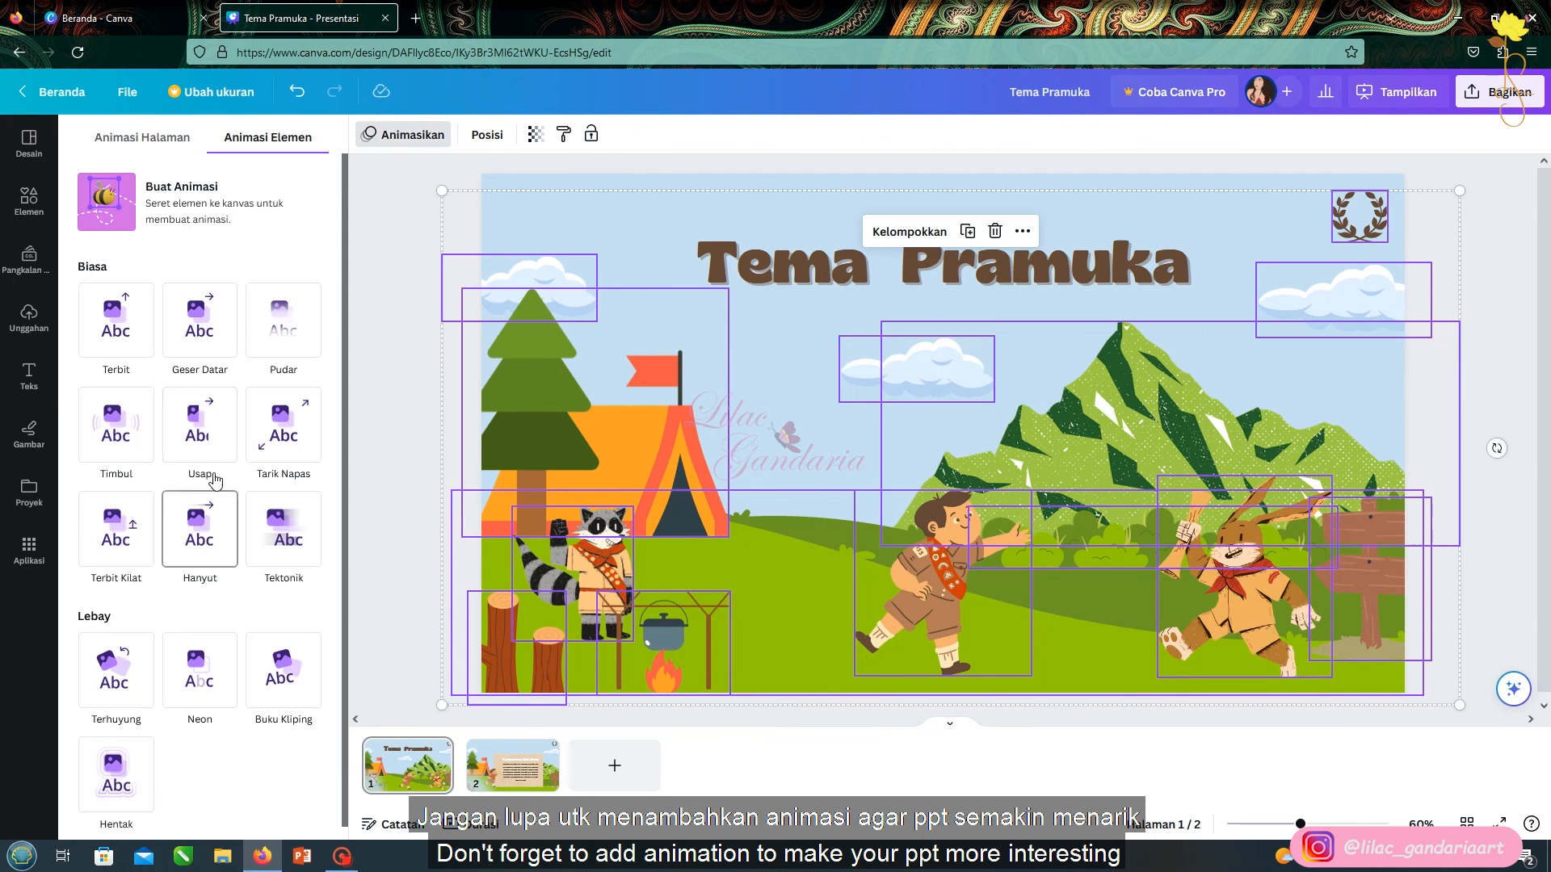
pyautogui.click(120, 424)
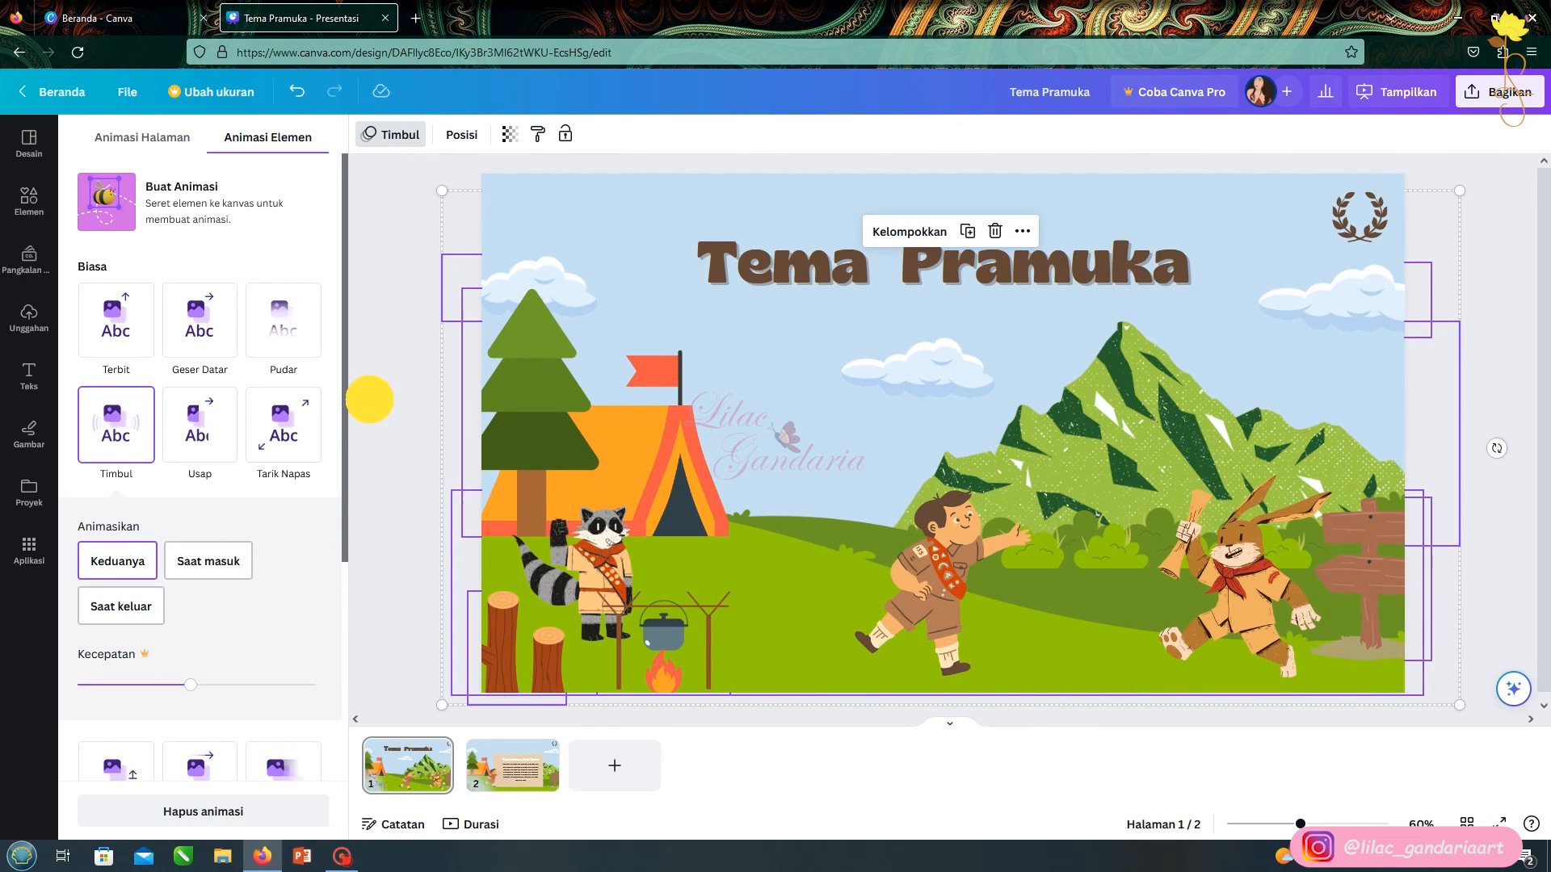
pyautogui.click(369, 399)
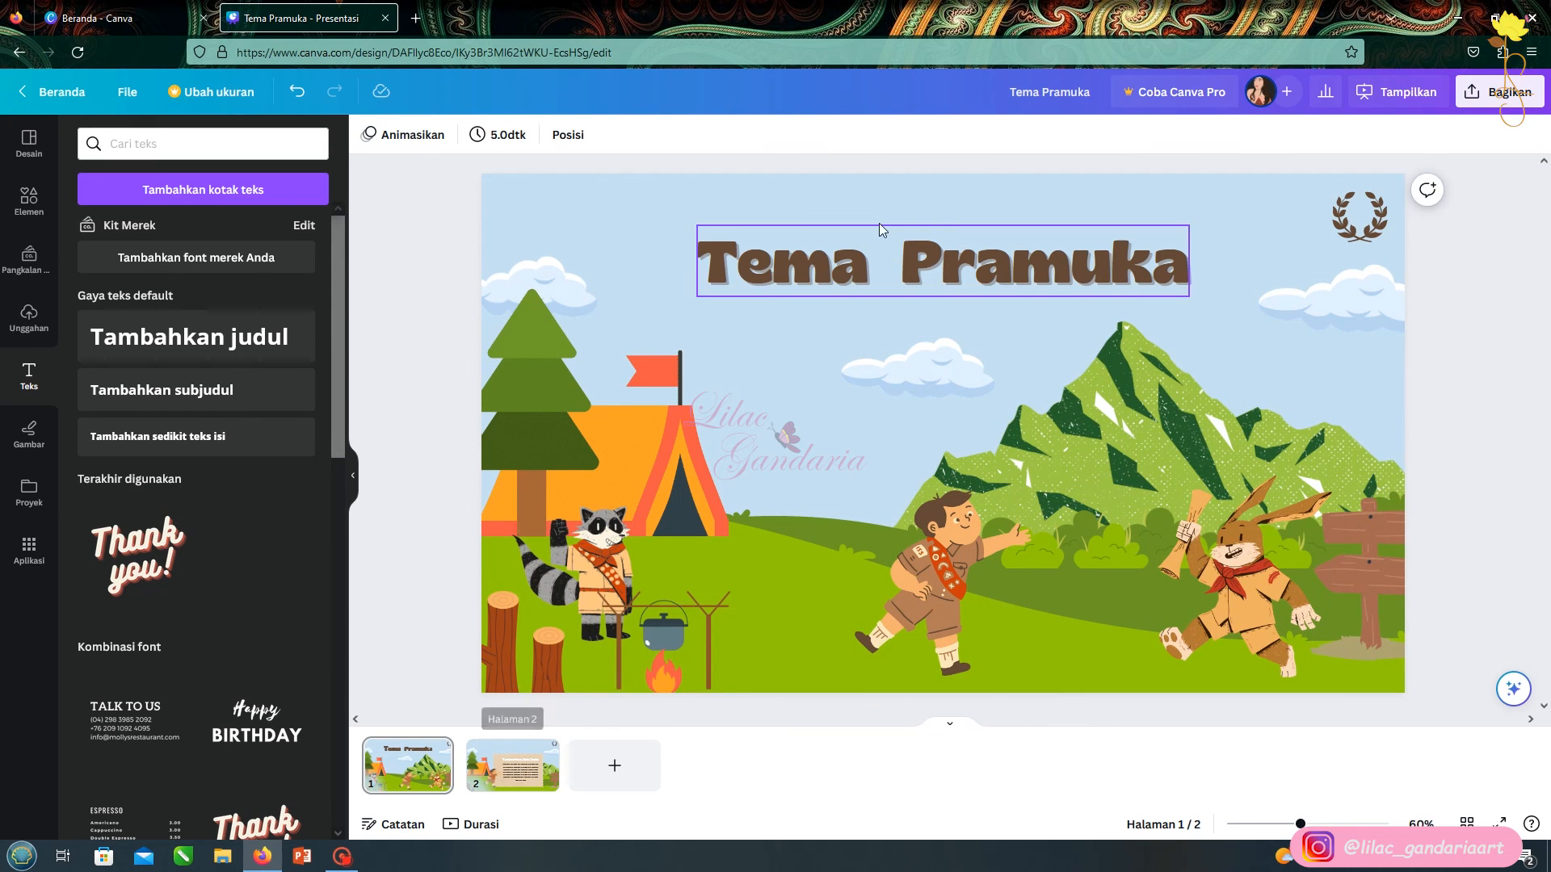
# Apply the Naik text animation to the "Tema Pramuka" title on the first slide
pyautogui.click(871, 263)
pyautogui.click(929, 134)
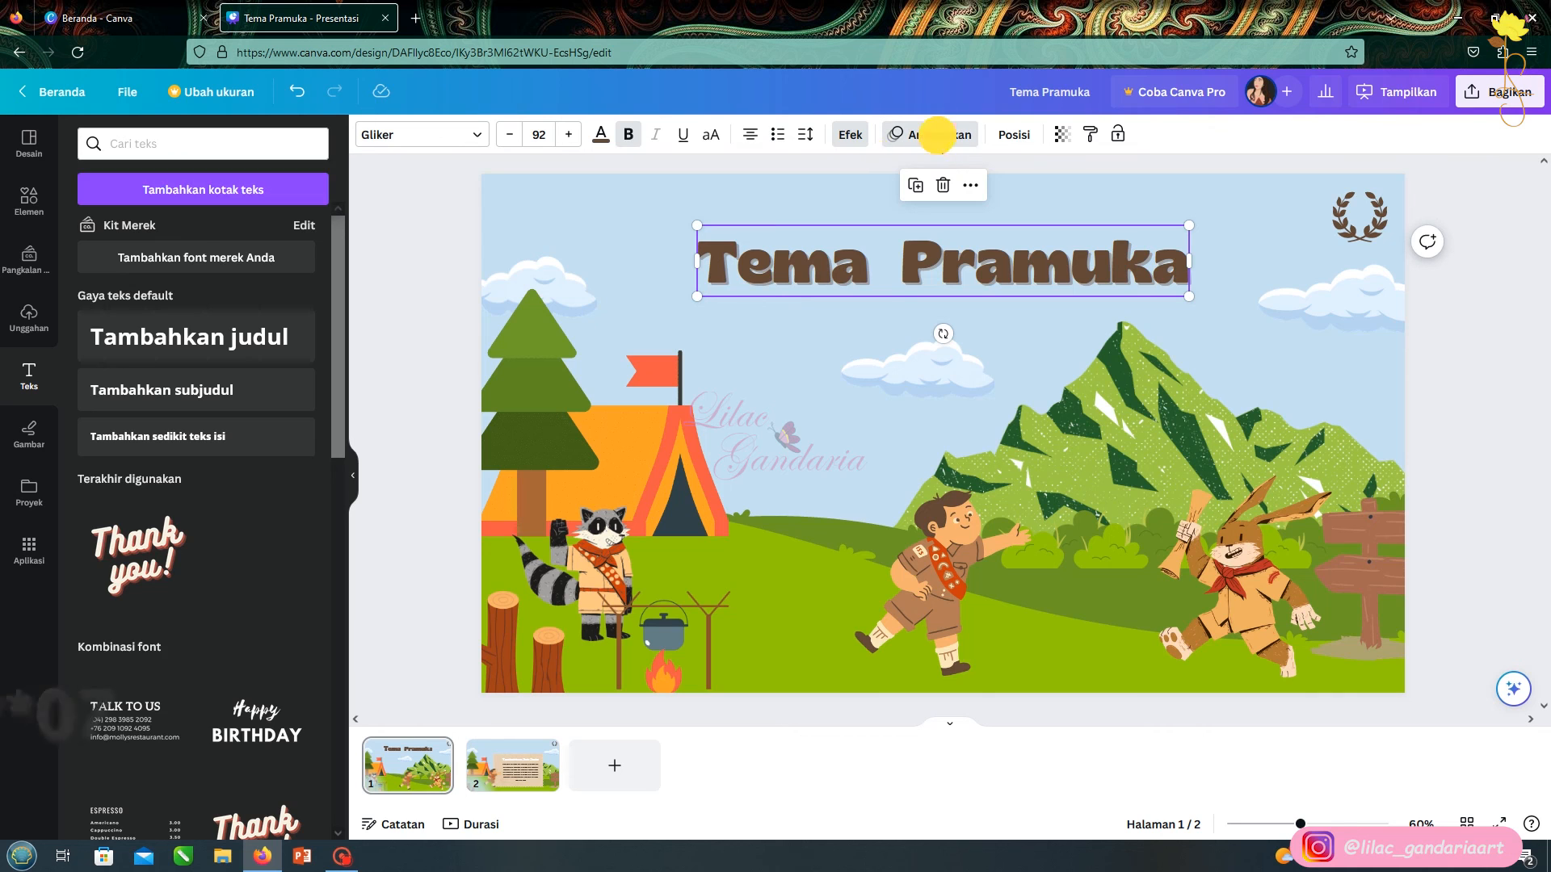
pyautogui.click(122, 671)
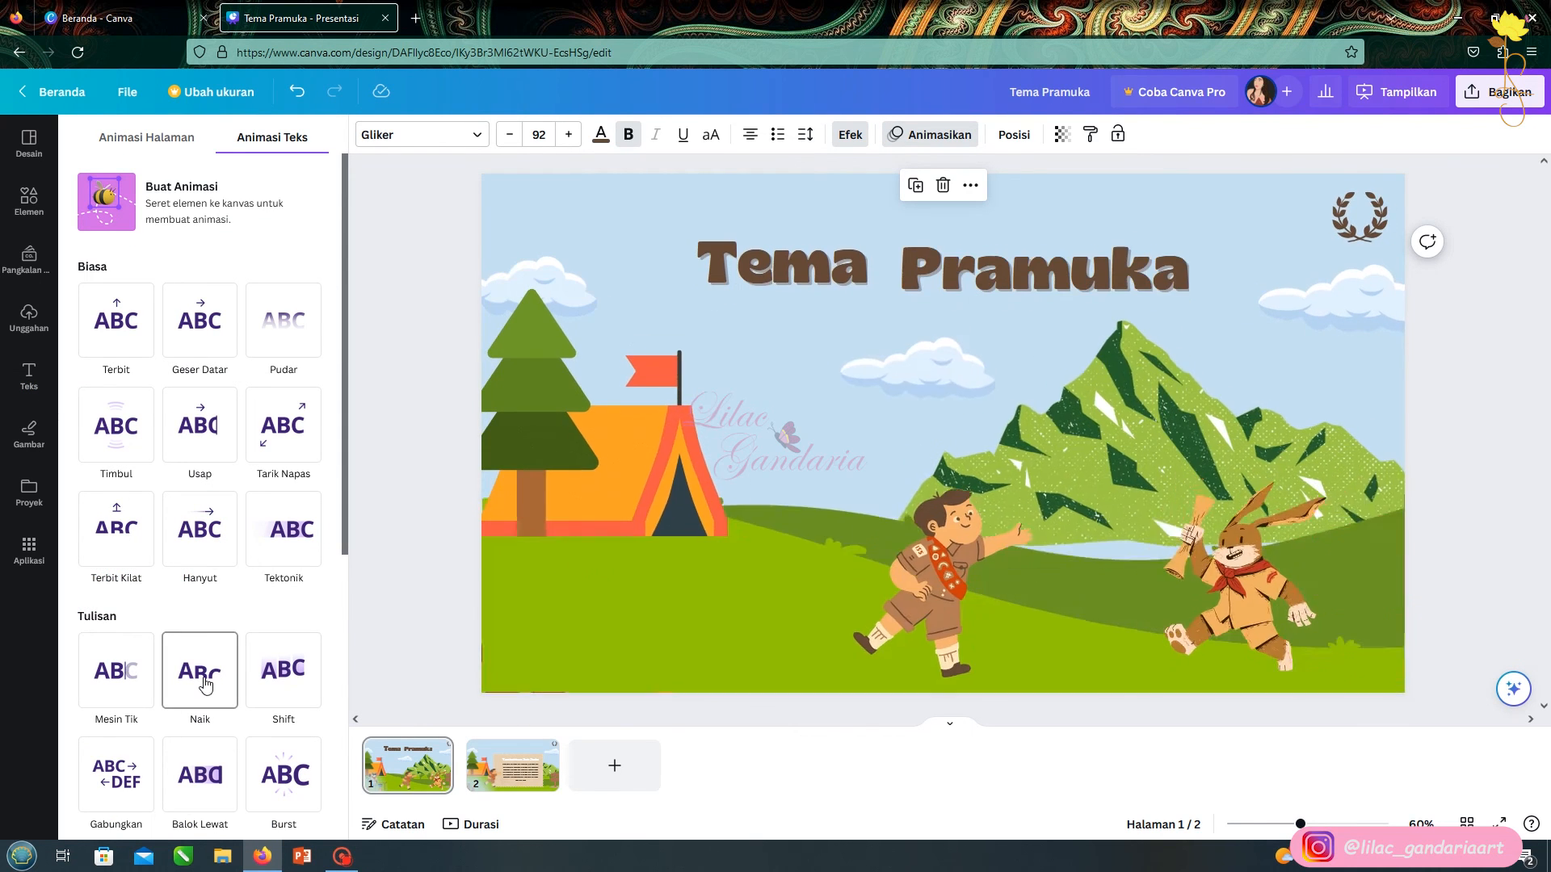
pyautogui.click(198, 675)
# Apply the Naik text animation to the filler paragraph on the second slide
pyautogui.click(512, 765)
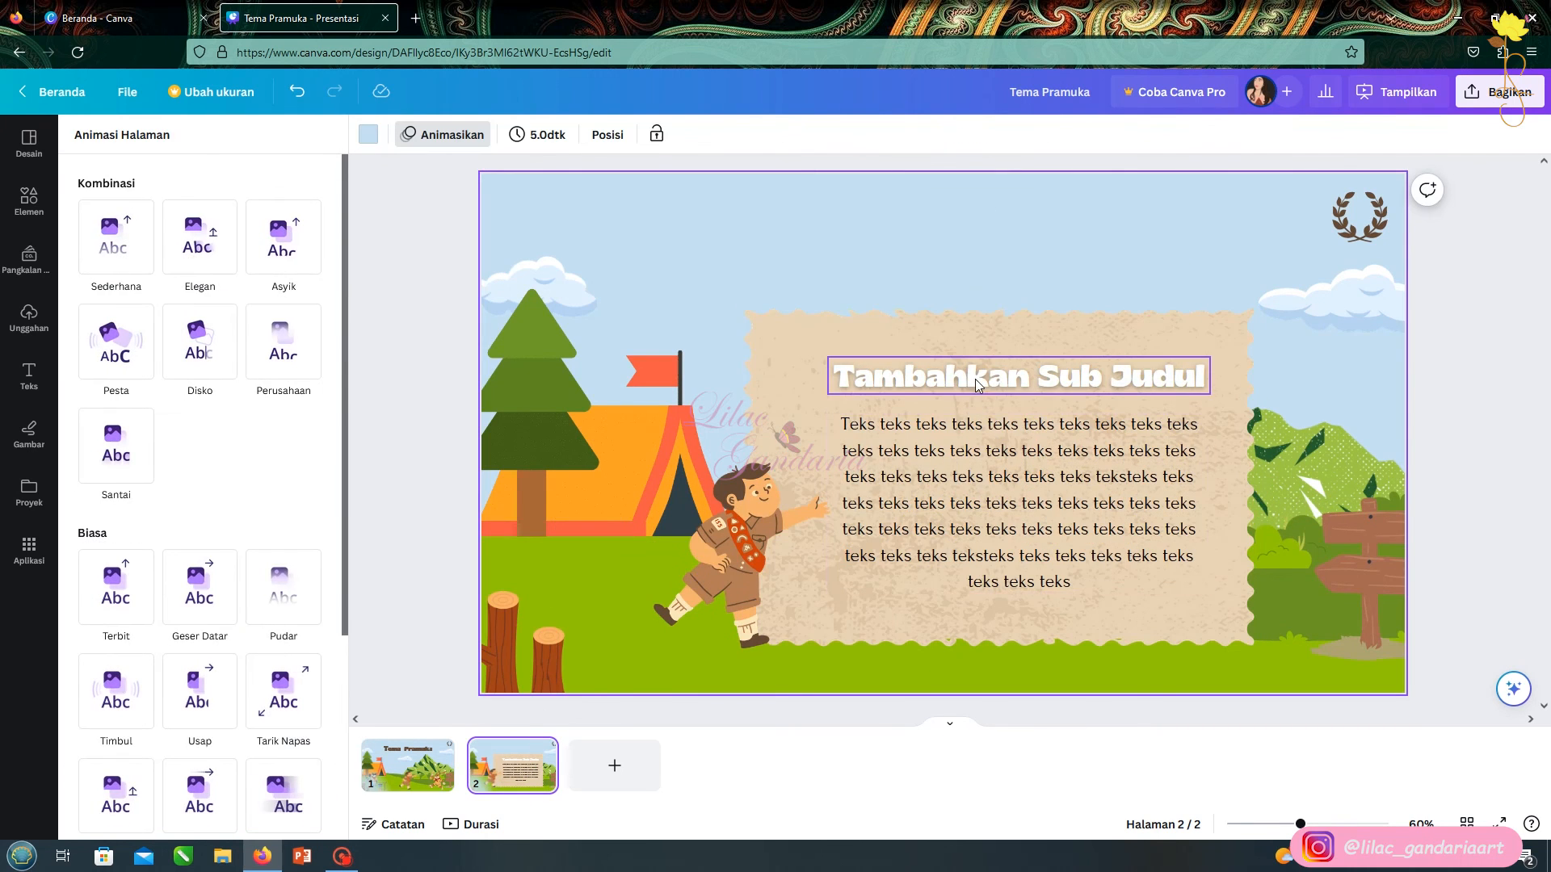
pyautogui.click(976, 380)
pyautogui.click(1022, 424)
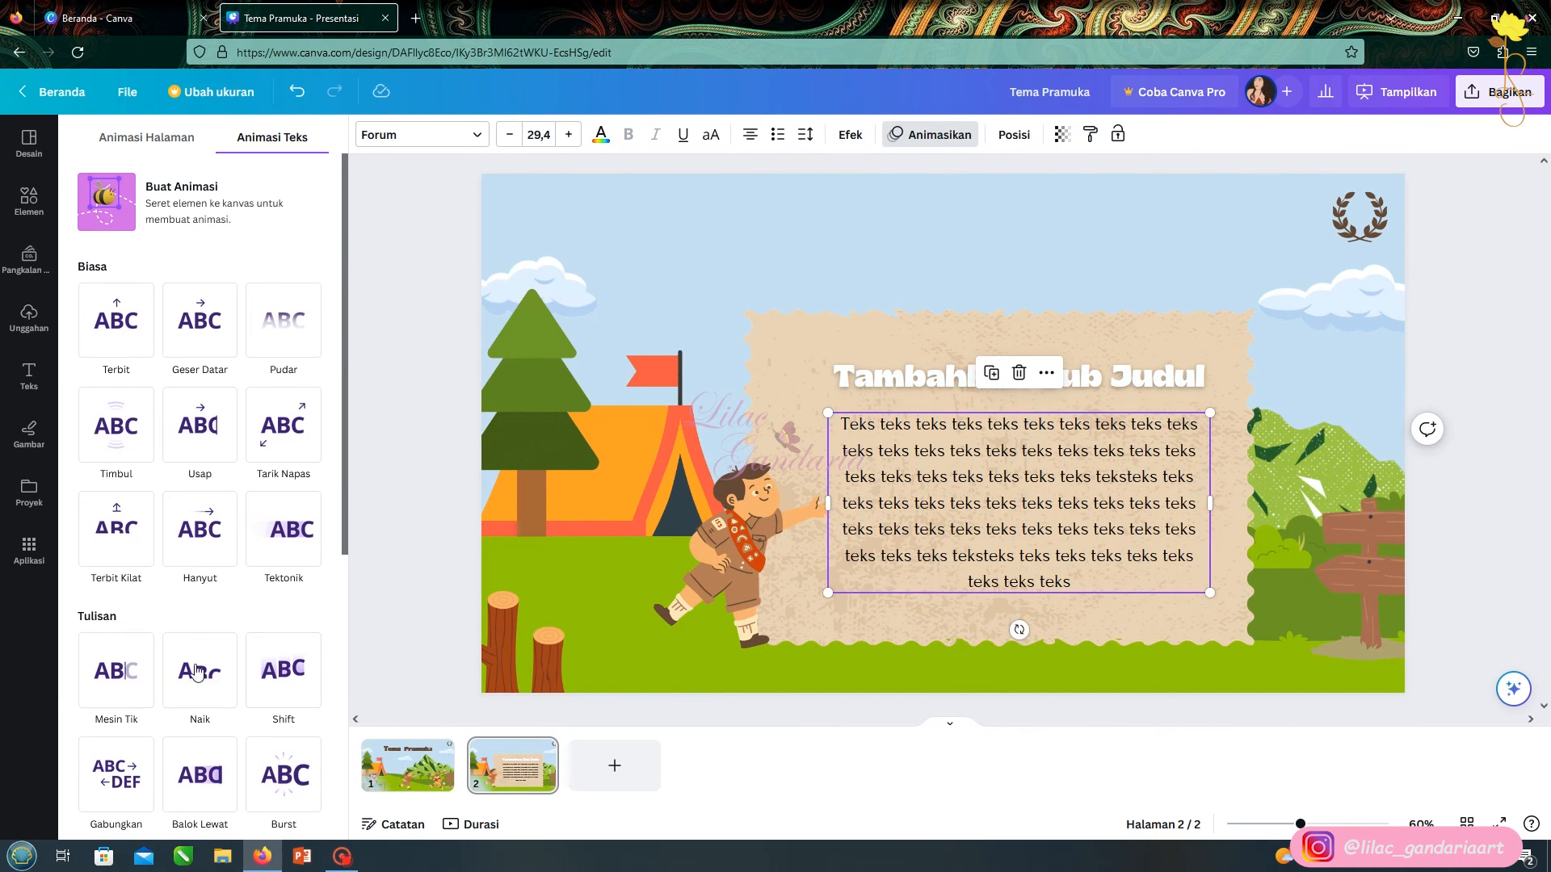
pyautogui.click(200, 671)
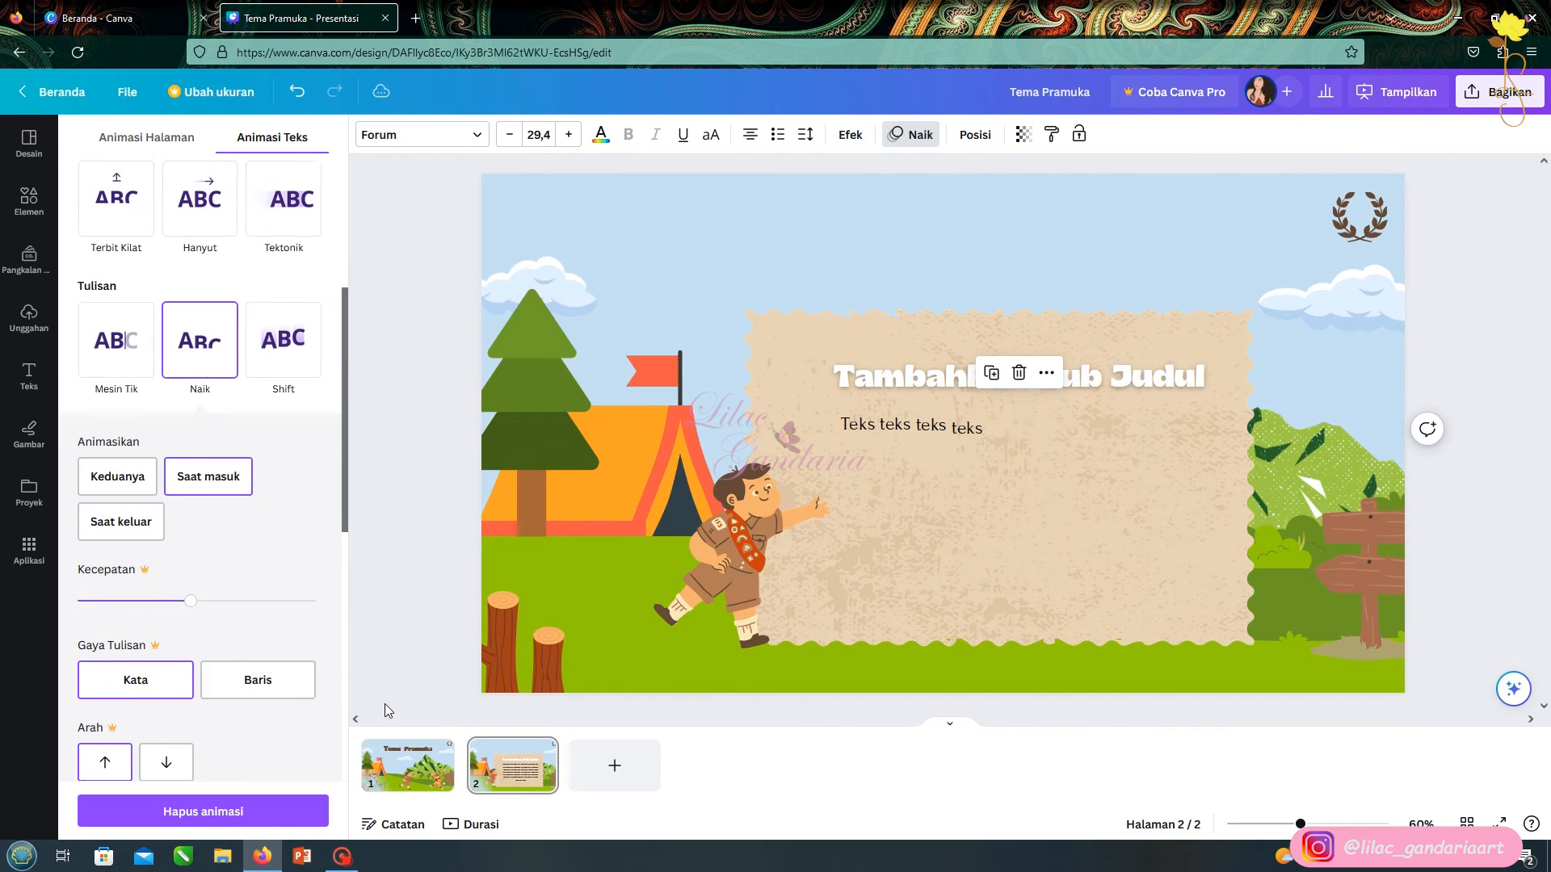
# Add a Mengalir transition between the first and second slides
pyautogui.click(470, 780)
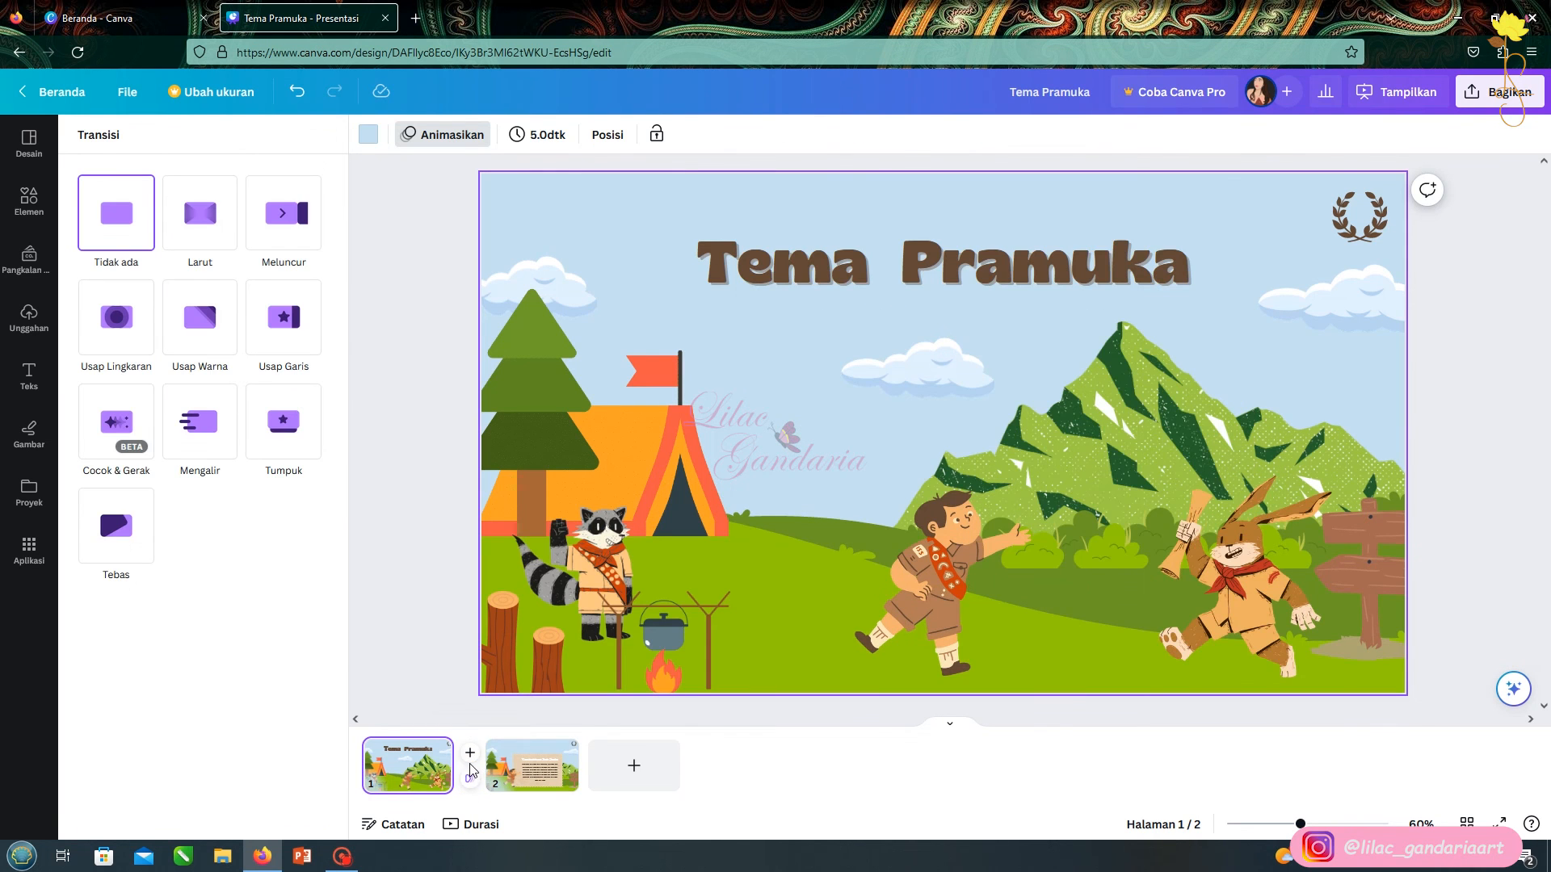
pyautogui.click(208, 450)
pyautogui.click(410, 495)
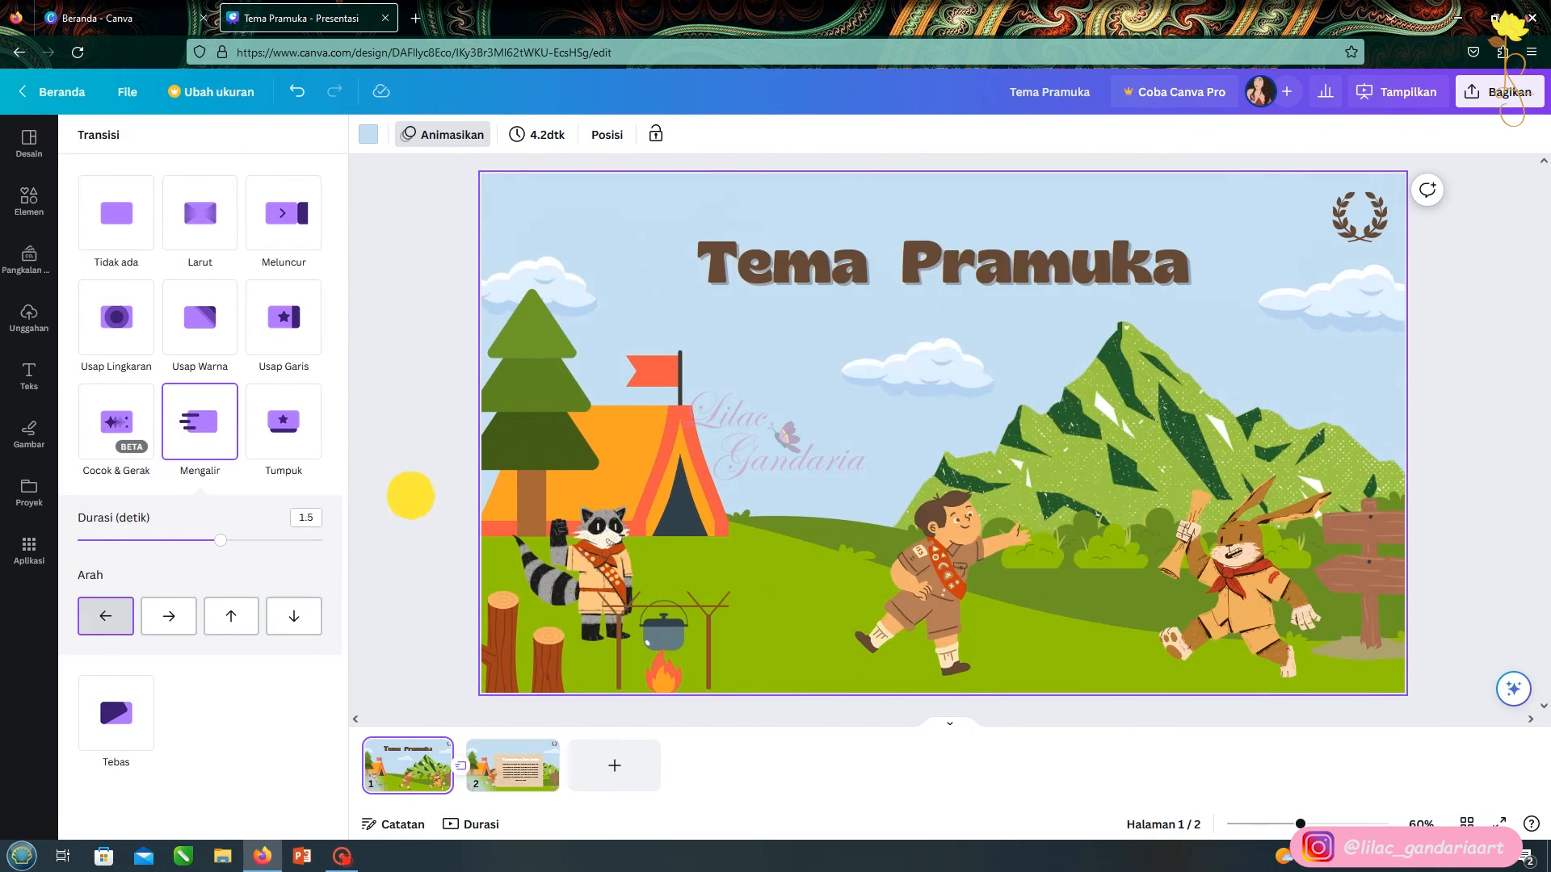
# Show the slides in the duration timeline and play the animation preview from the first slide
pyautogui.click(428, 771)
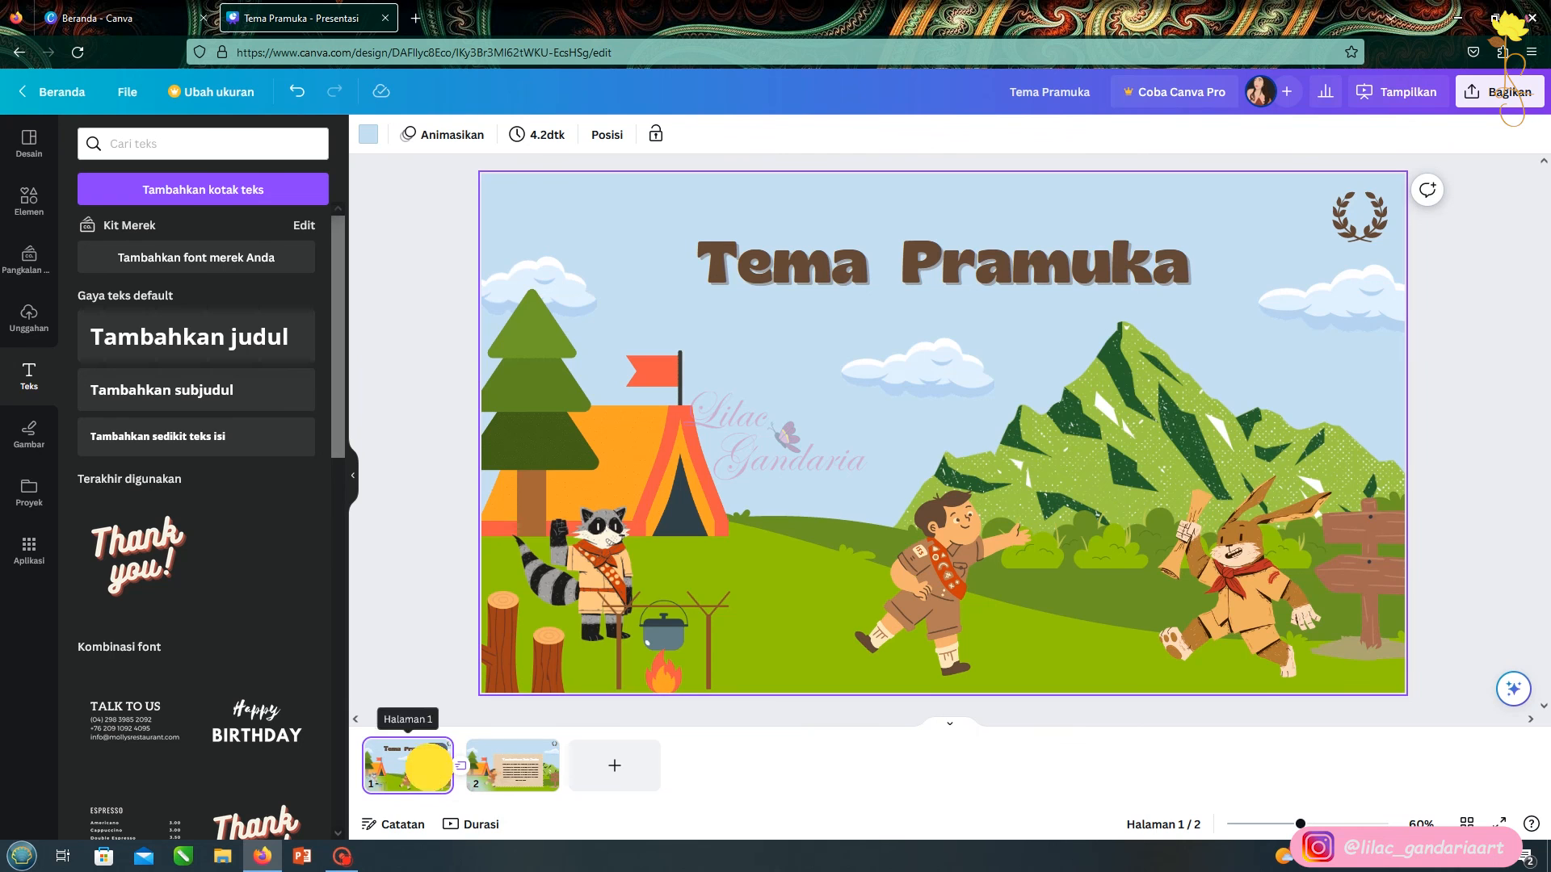
pyautogui.click(463, 824)
pyautogui.click(388, 764)
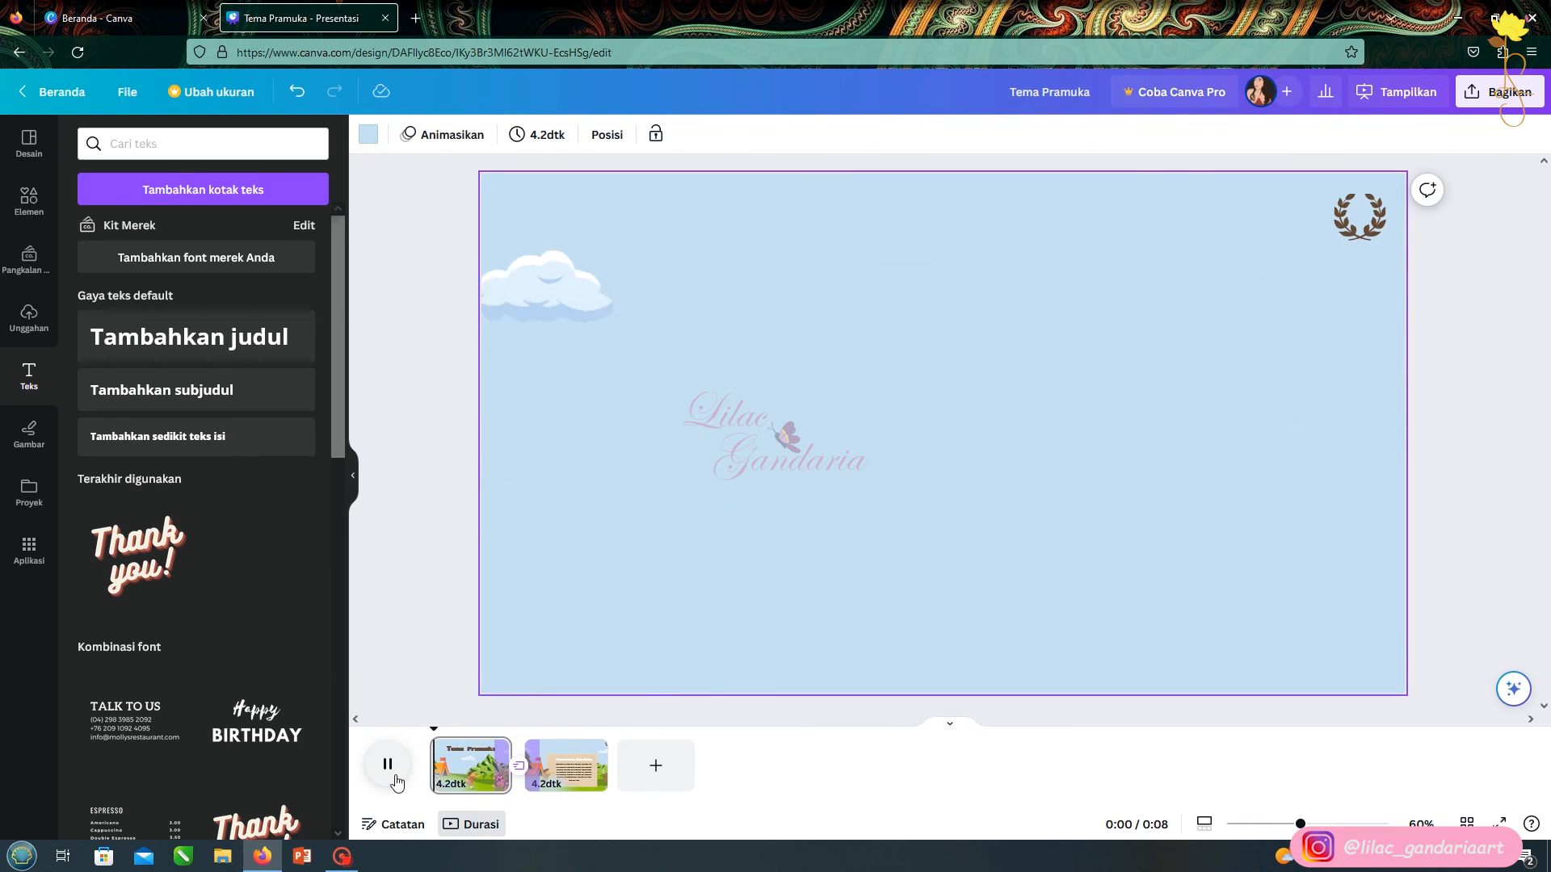